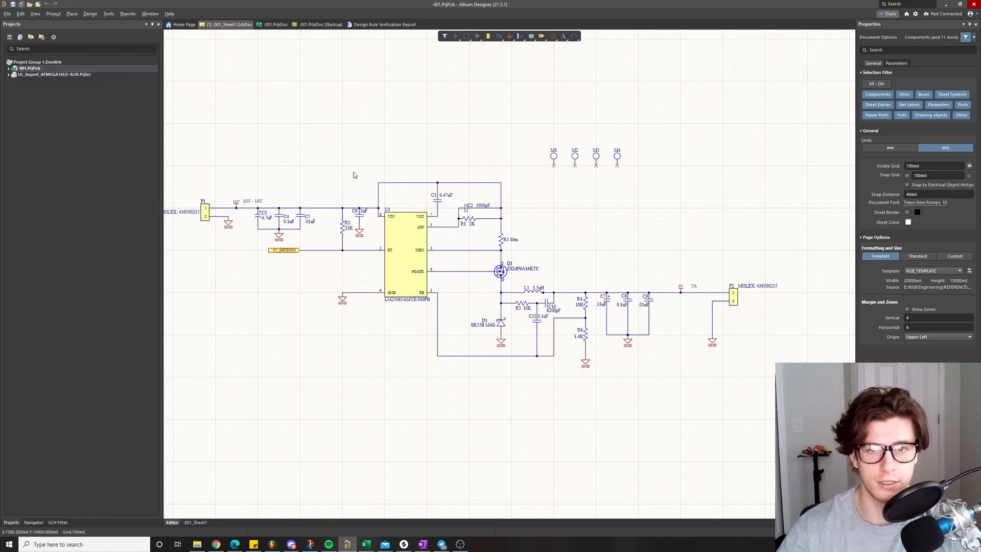
Switch to OneNote and open the Component Selection notes of 001 - Asynchronous Buck Controller at the P-Channel MOSFET section
mouse_move(422, 543)
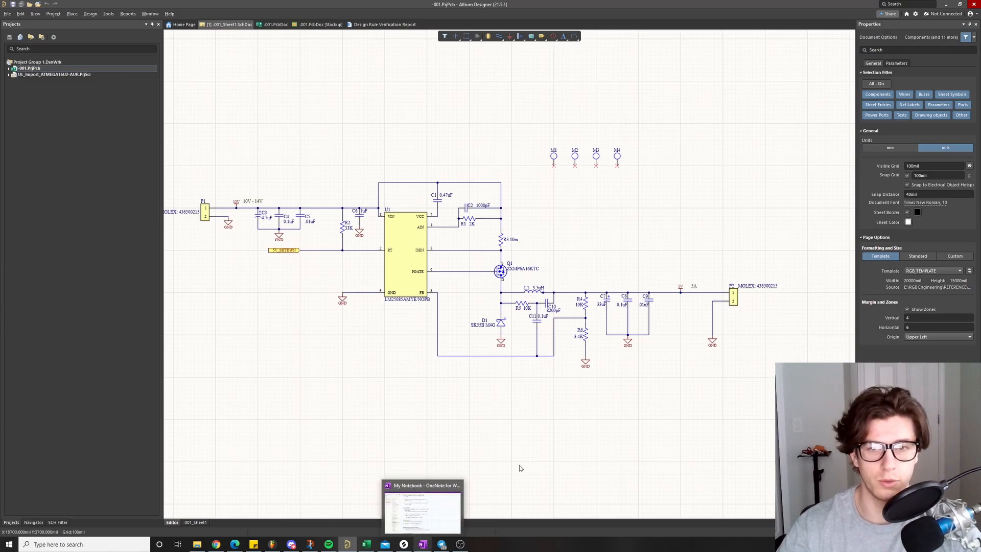
right_drag(359, 317, 379, 303)
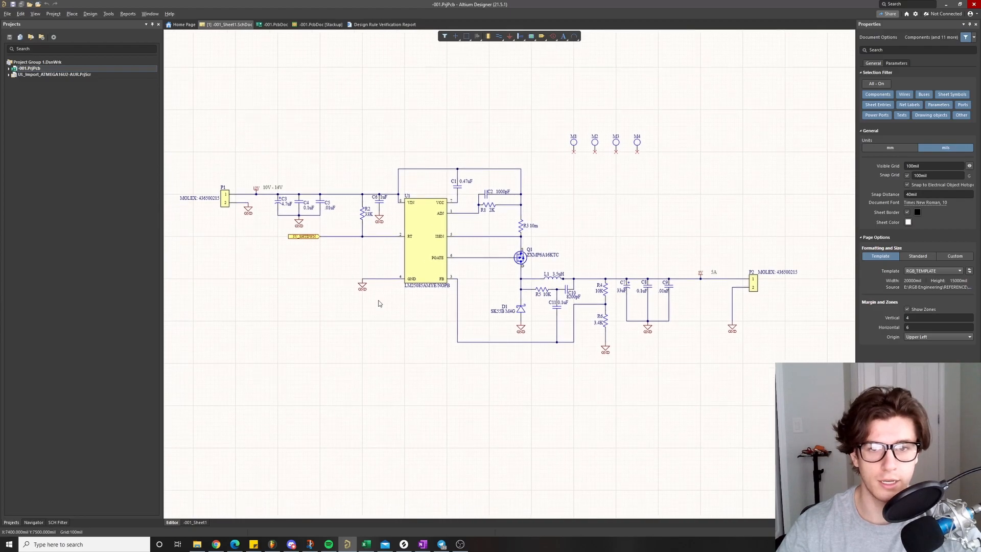
ctrl+scroll(378, 304, down, 2)
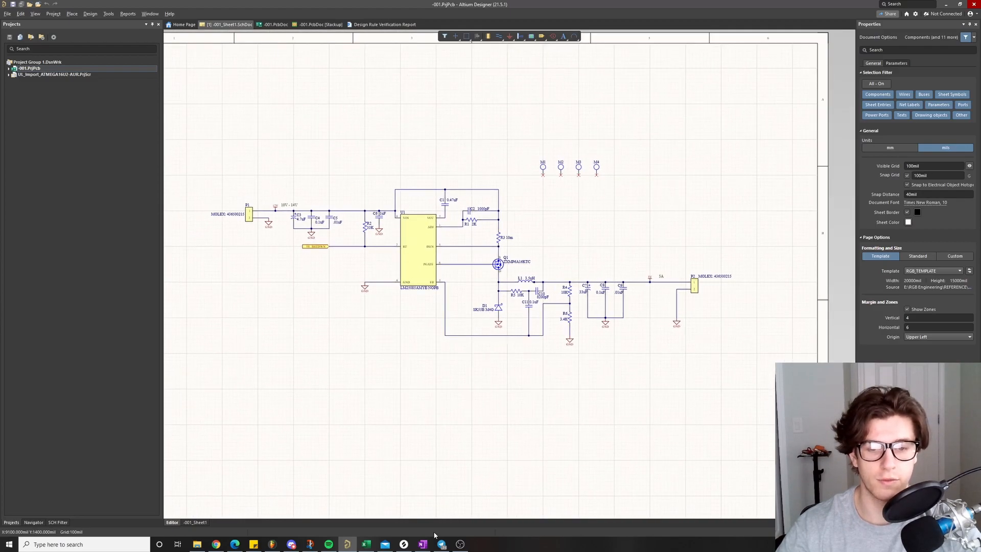
click(423, 544)
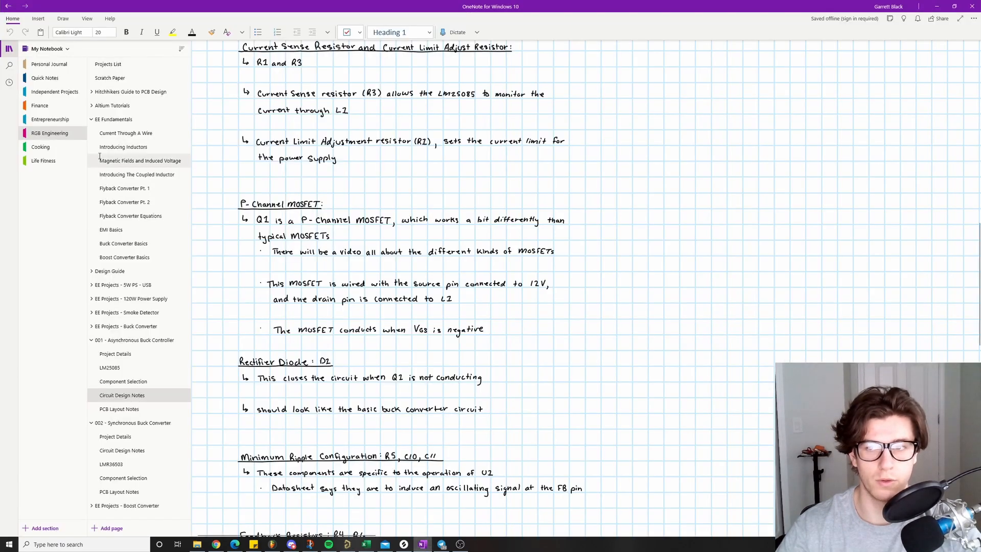
click(134, 384)
scroll(354, 245, up, 15)
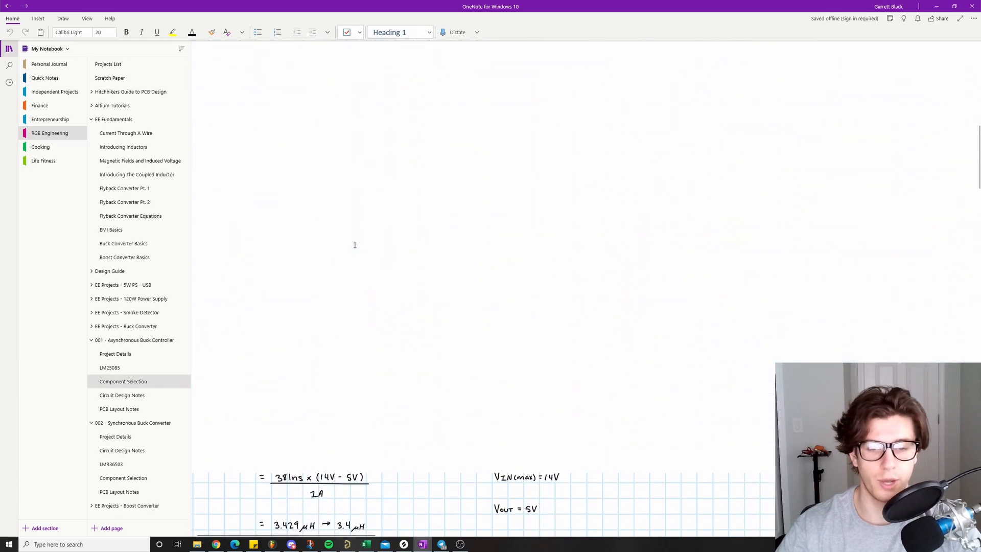
scroll(354, 245, up, 5)
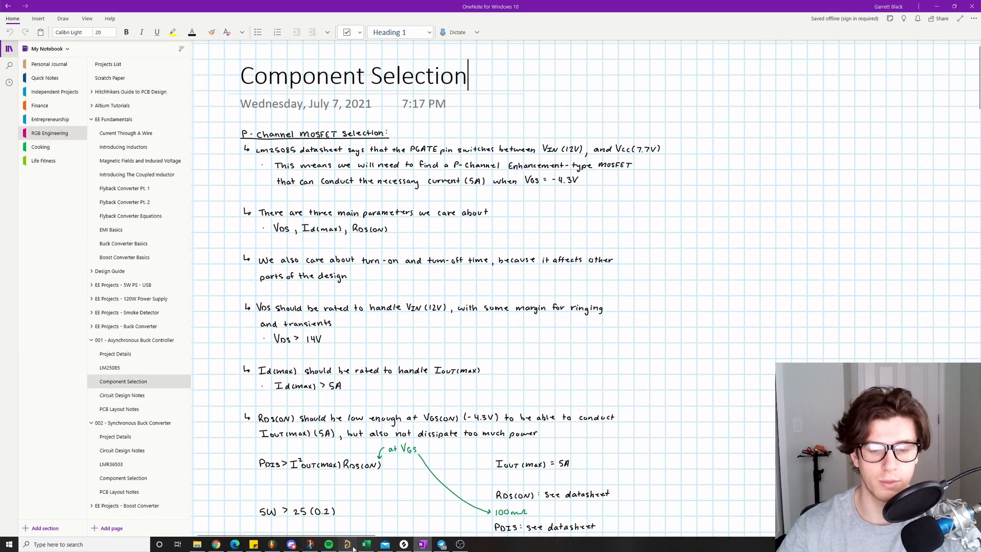
Switch to Altium Designer and examine the -001 PCB layout in 3D from straight above
click(347, 544)
ctrl+scroll(480, 378, up, 1)
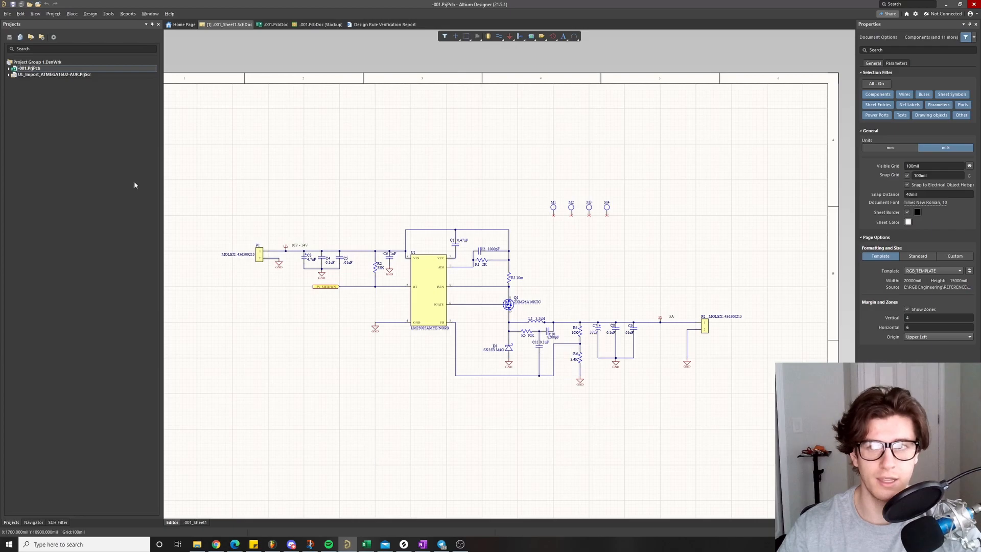
click(276, 24)
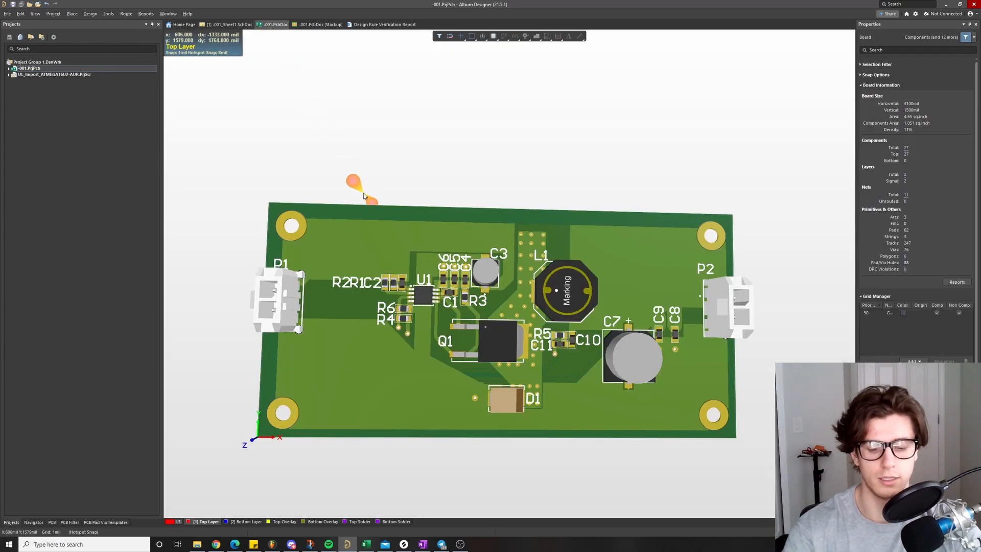
key(0)
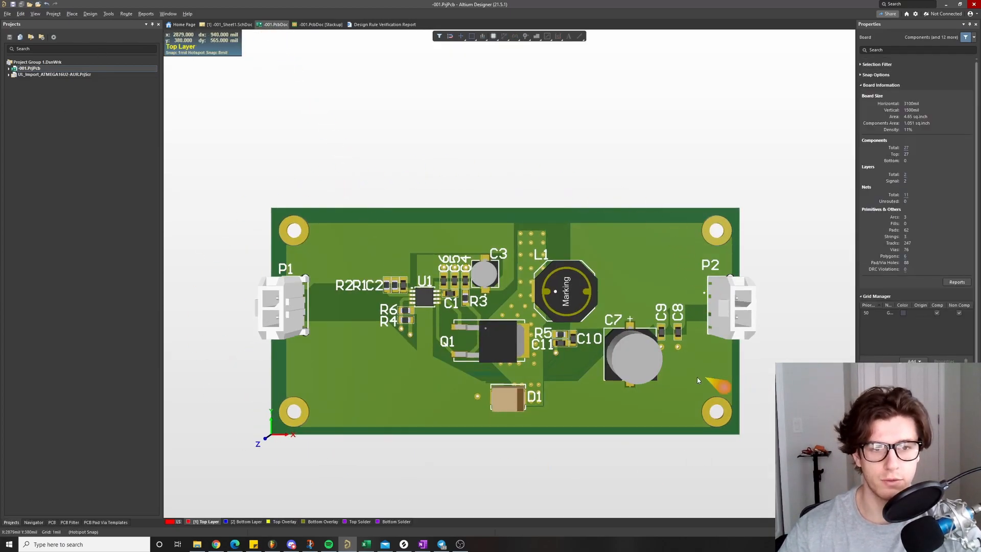
scroll(740, 385, down, 3)
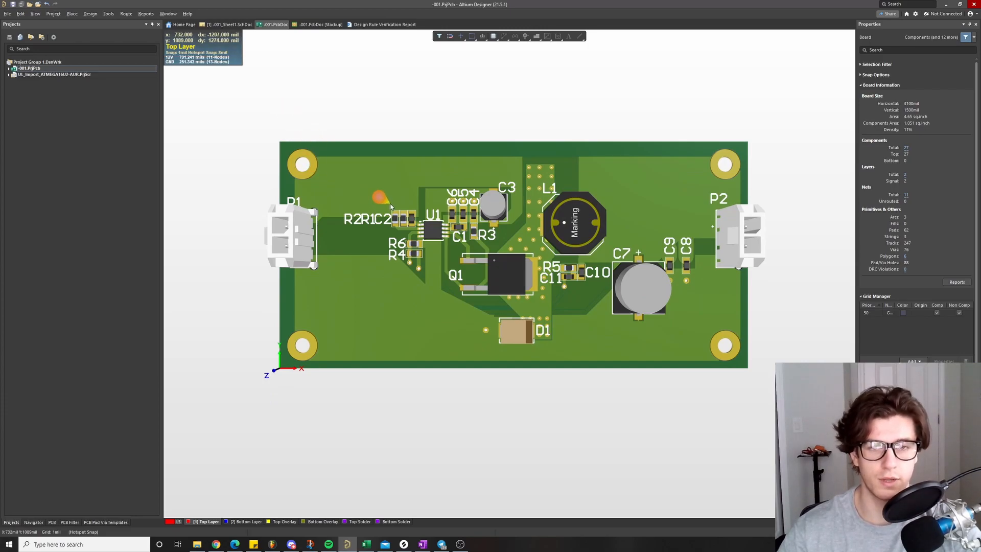
scroll(390, 206, up, 2)
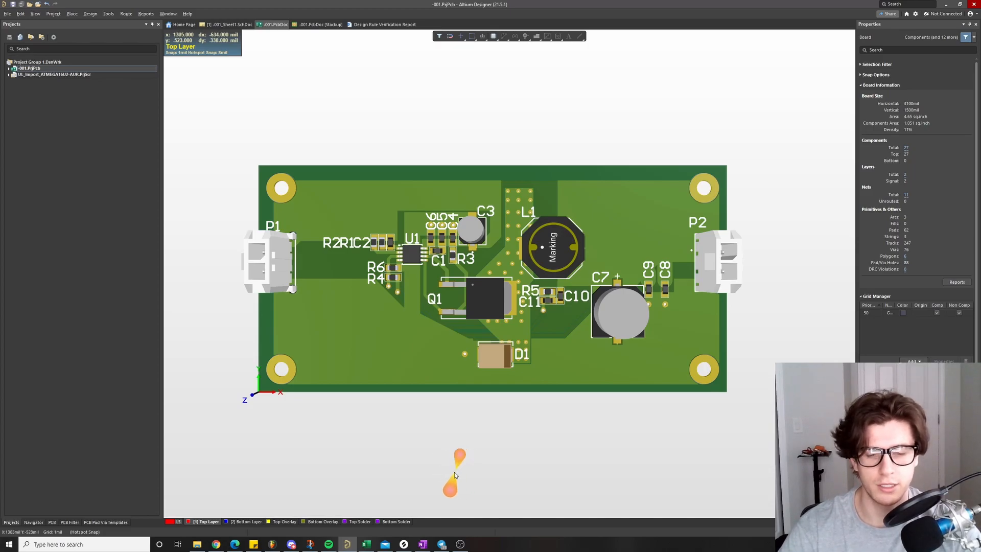
Switch to OneNote and skim the Circuit Design Notes from the buck controller IC to the current sense resistor section
click(423, 544)
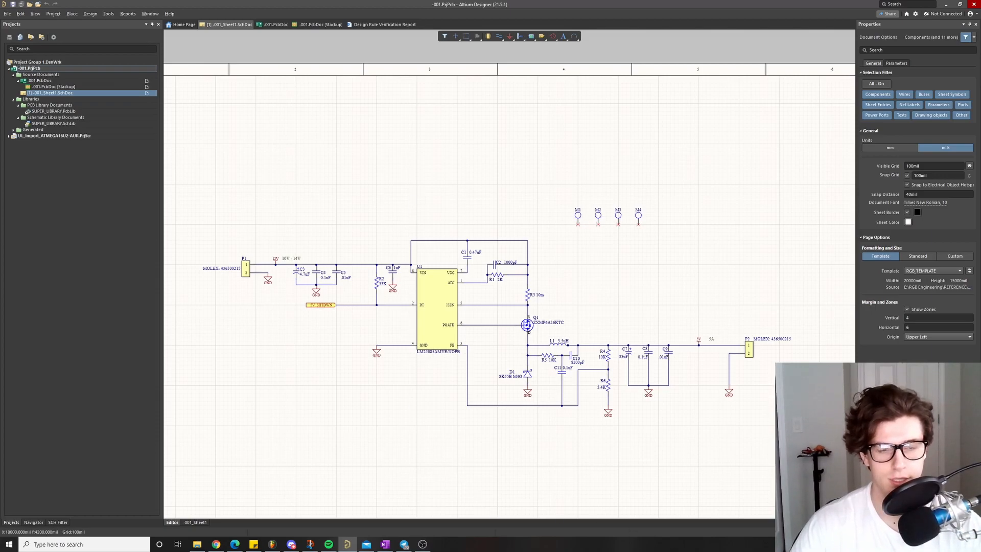
click(384, 542)
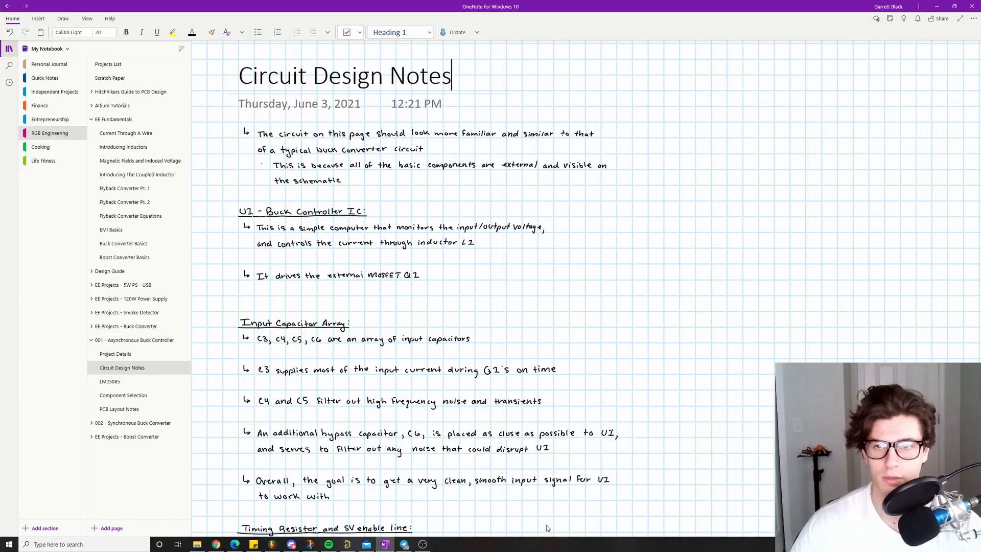
scroll(402, 196, down, 10)
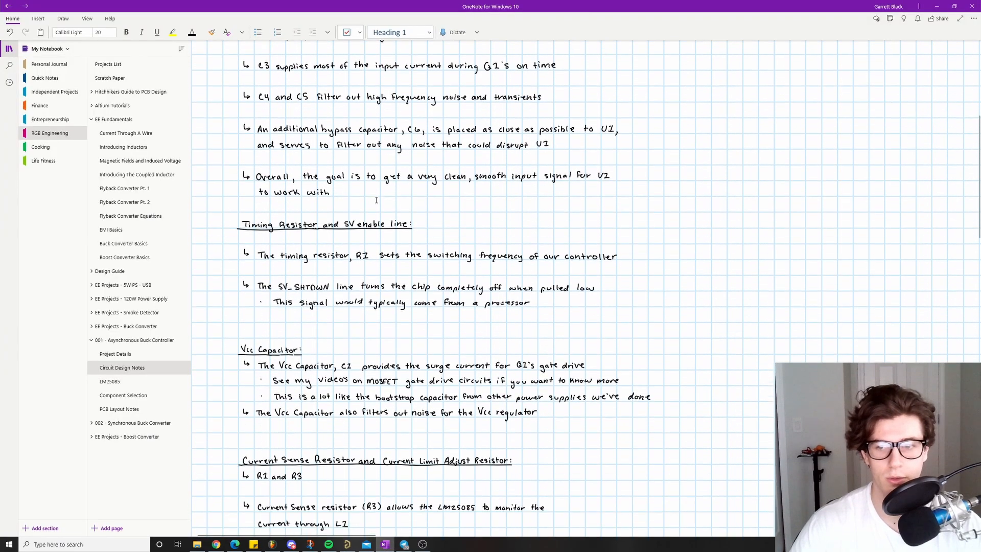
scroll(392, 221, up, 10)
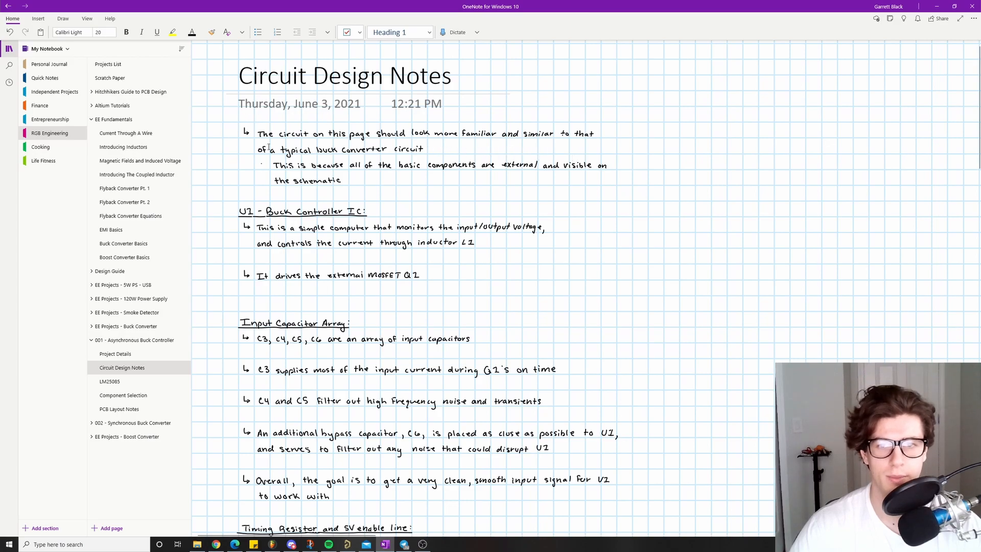
Check the Altium schematic briefly, then open the Buck Converter Basics notes in OneNote
click(346, 544)
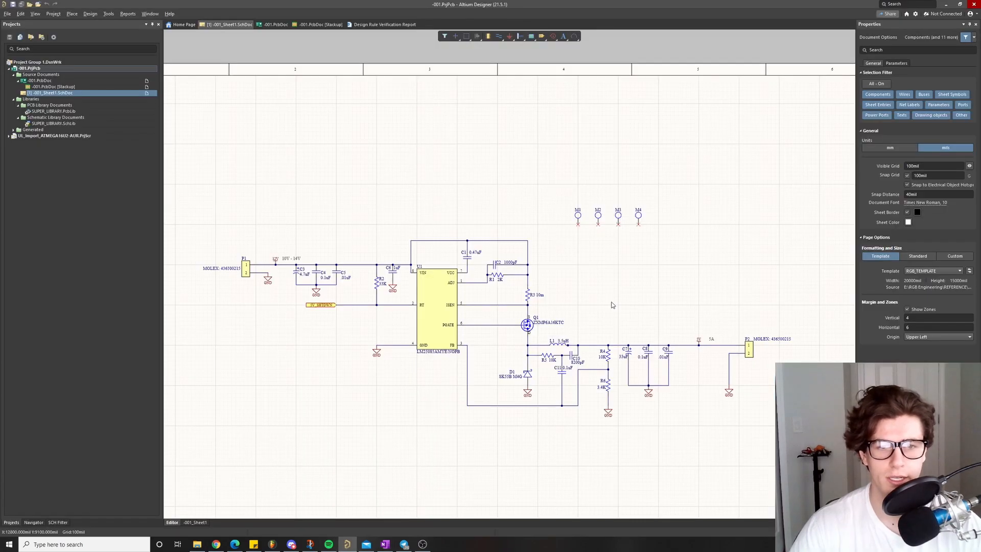
click(385, 544)
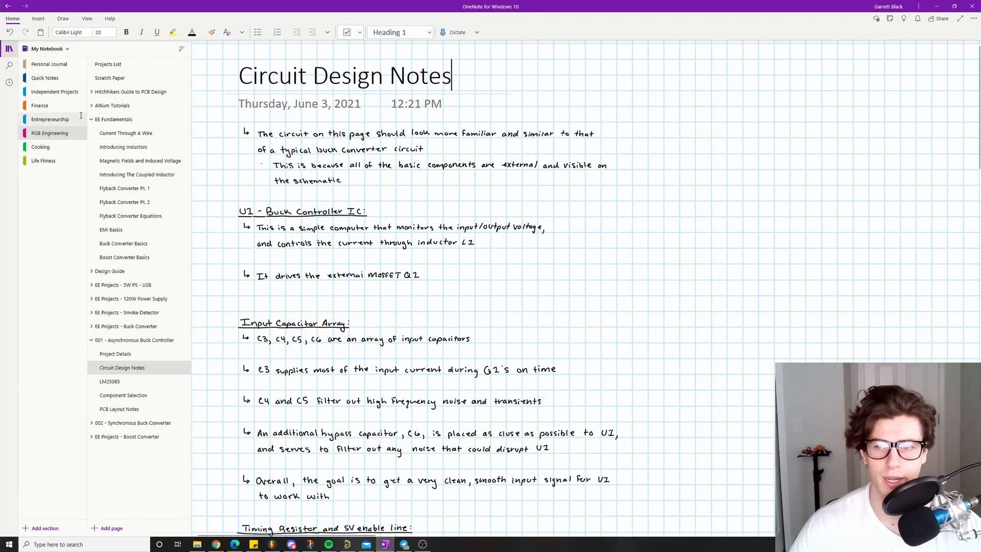
click(123, 243)
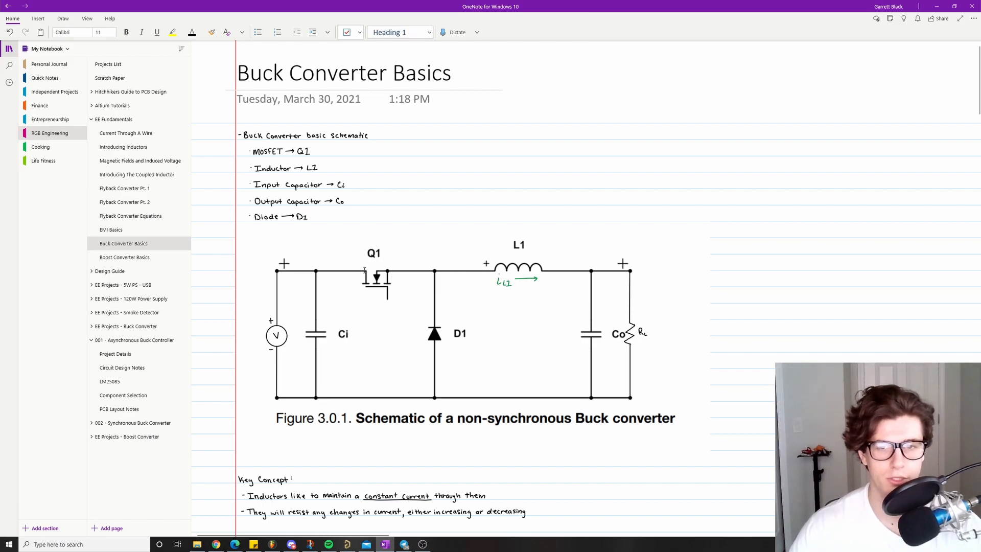
Compare the non-synchronous buck converter diagram in OneNote with the Q1, L1 and D1 circuit in the Altium schematic
click(348, 544)
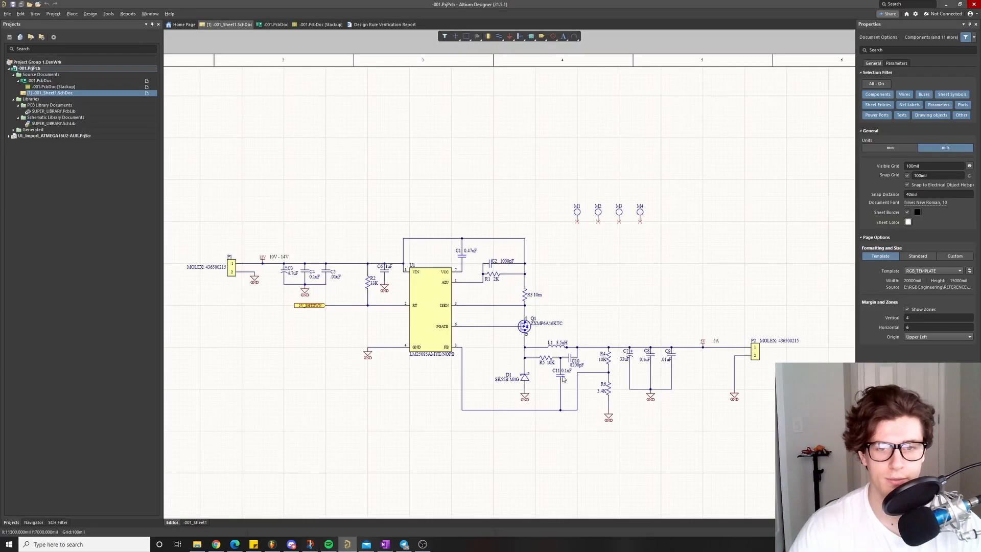
click(385, 544)
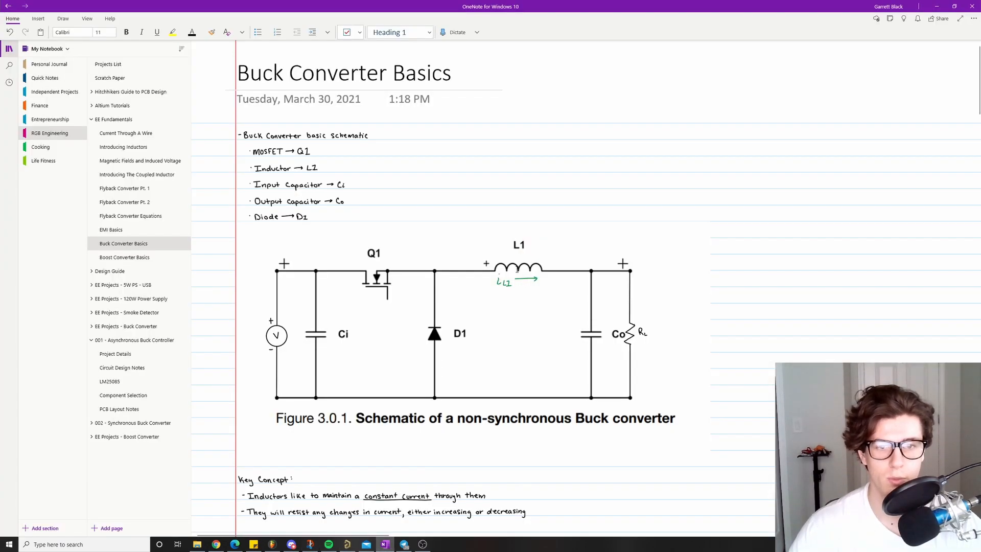
click(347, 544)
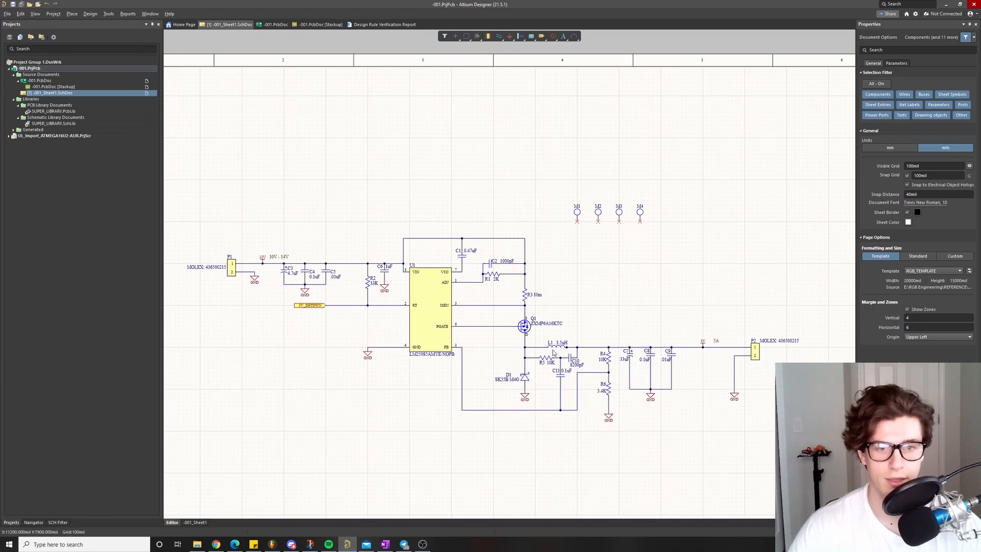
ctrl+scroll(554, 355, up, 2)
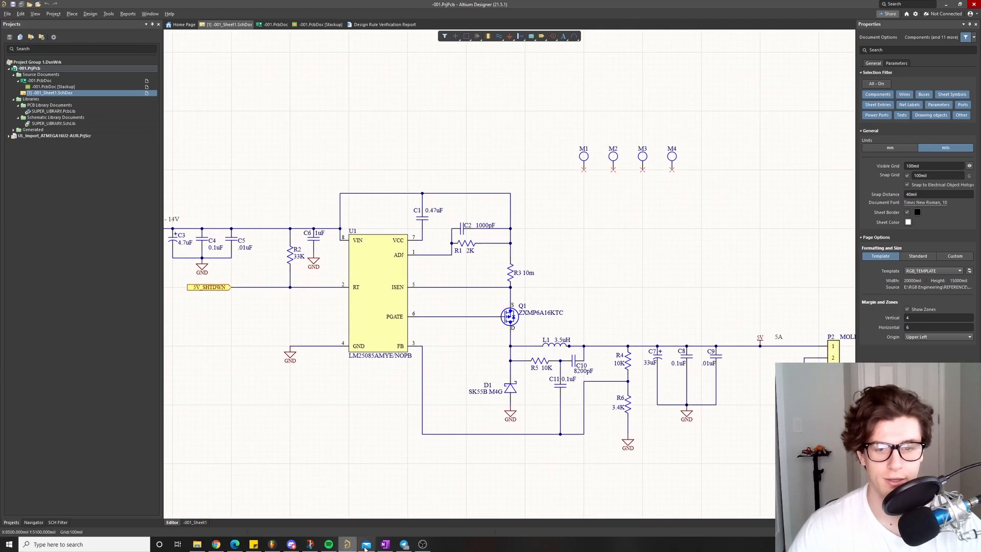
click(385, 544)
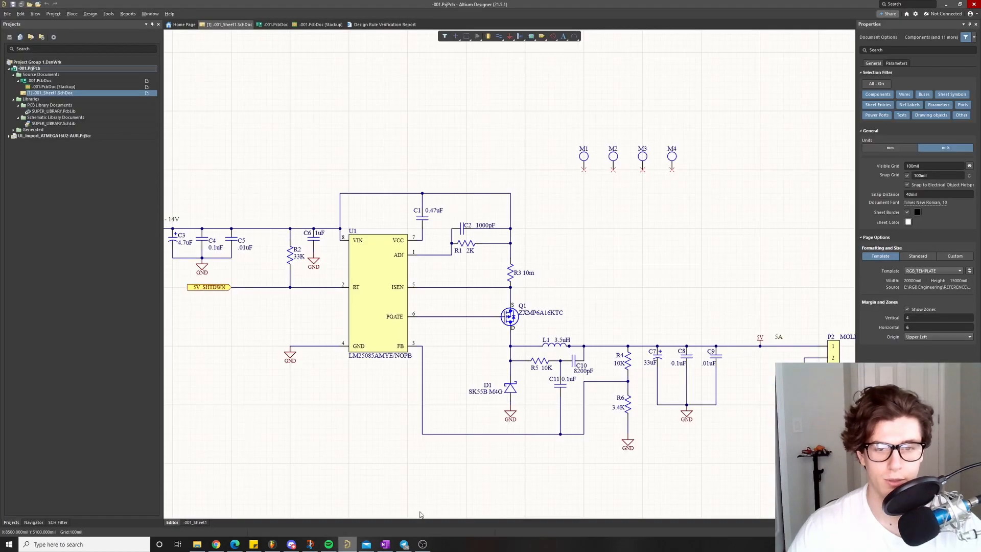
click(348, 544)
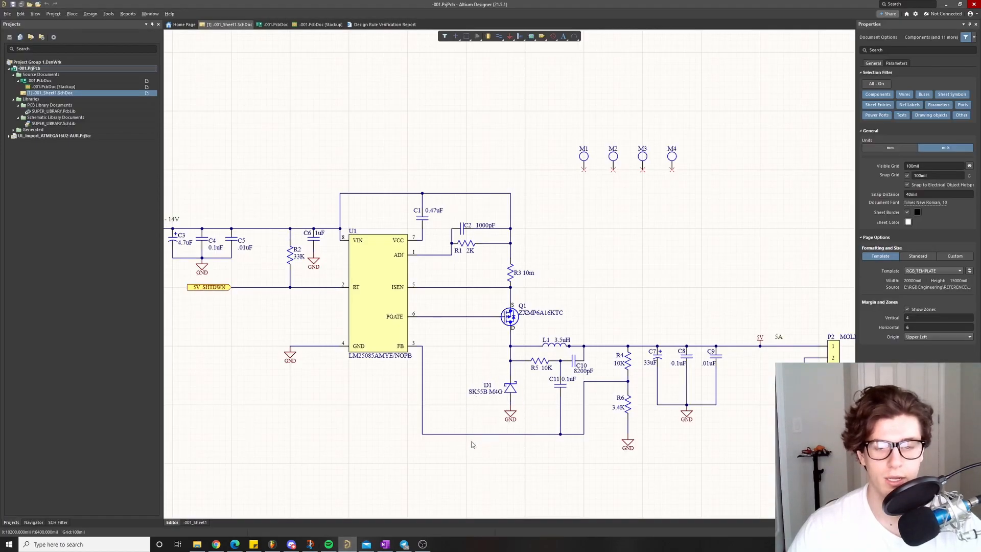
click(385, 544)
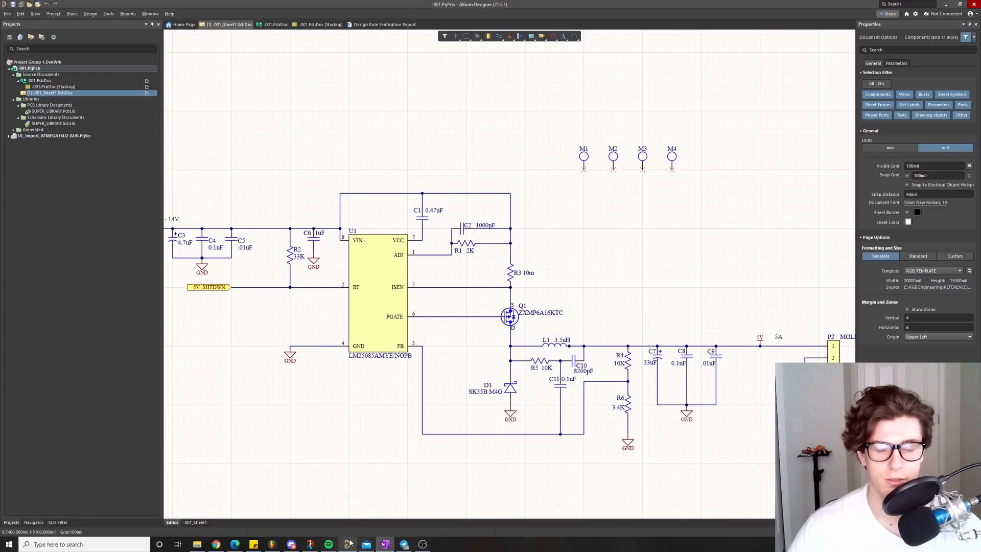
click(347, 544)
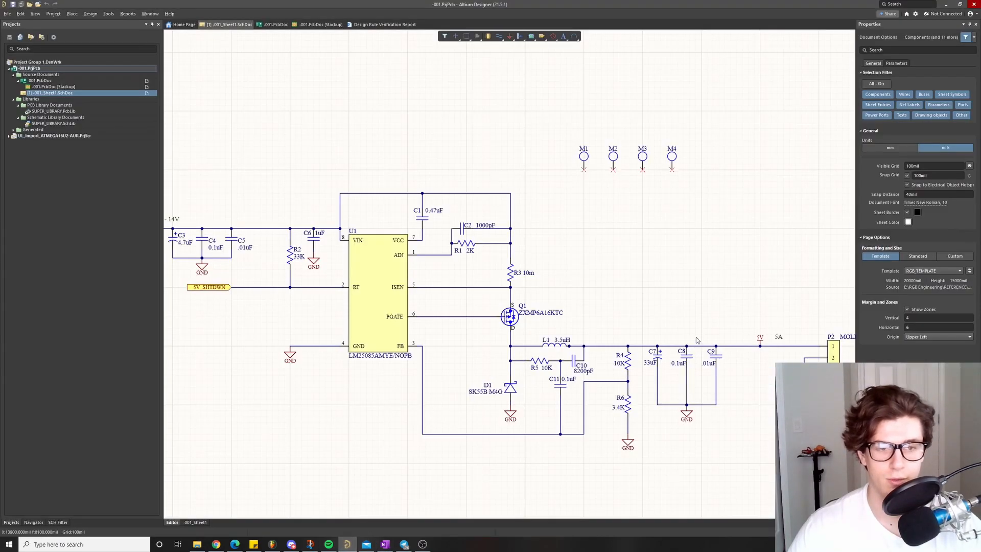
Examine the full power path in the schematic from input connector P1 to output connector P2
right_drag(274, 327, 340, 338)
ctrl+scroll(510, 390, down, 3)
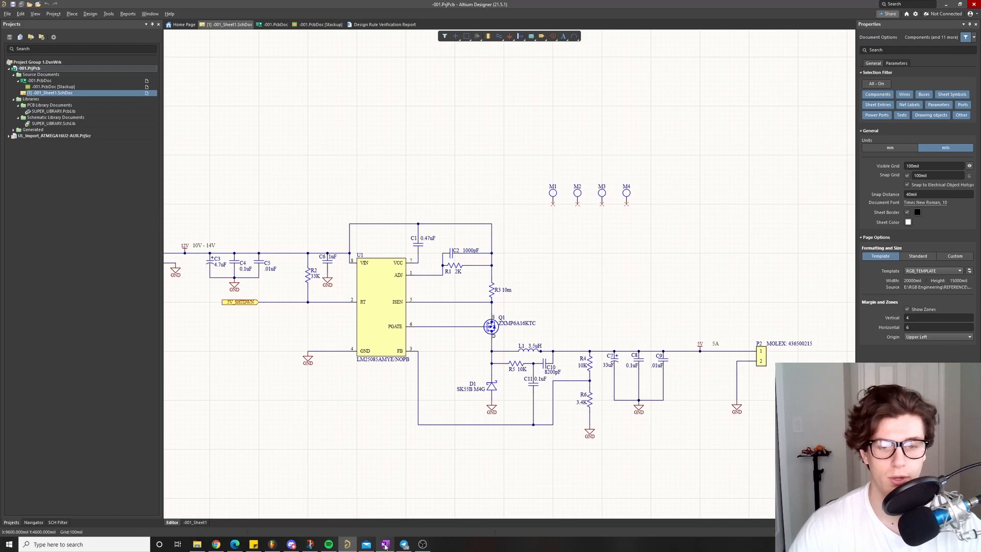
mouse_move(385, 546)
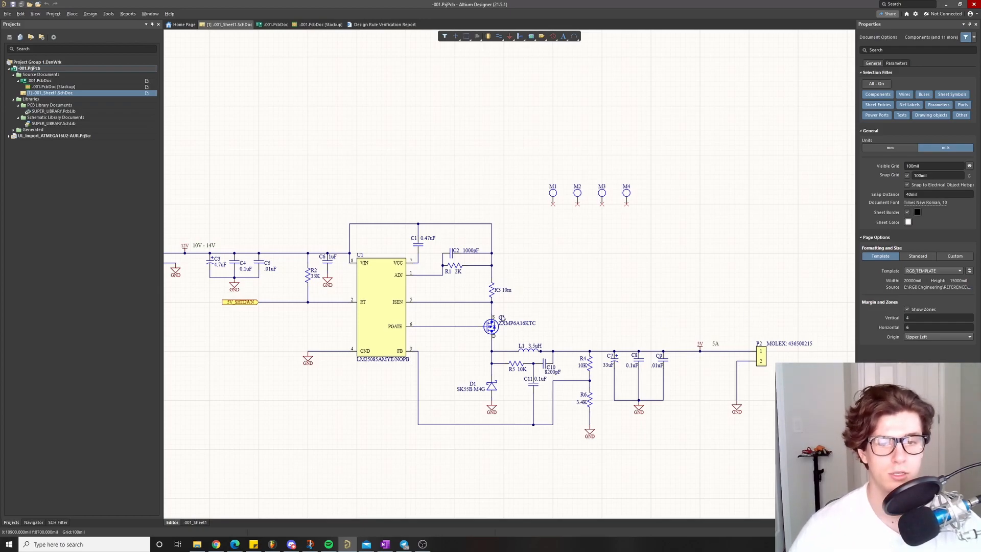
ctrl+scroll(552, 297, down, 1)
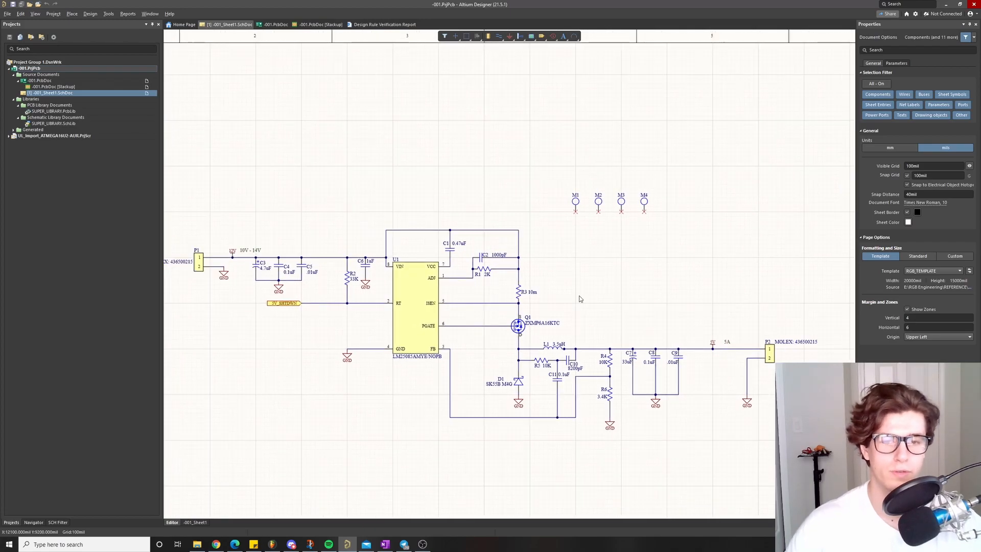
right_drag(575, 289, 584, 292)
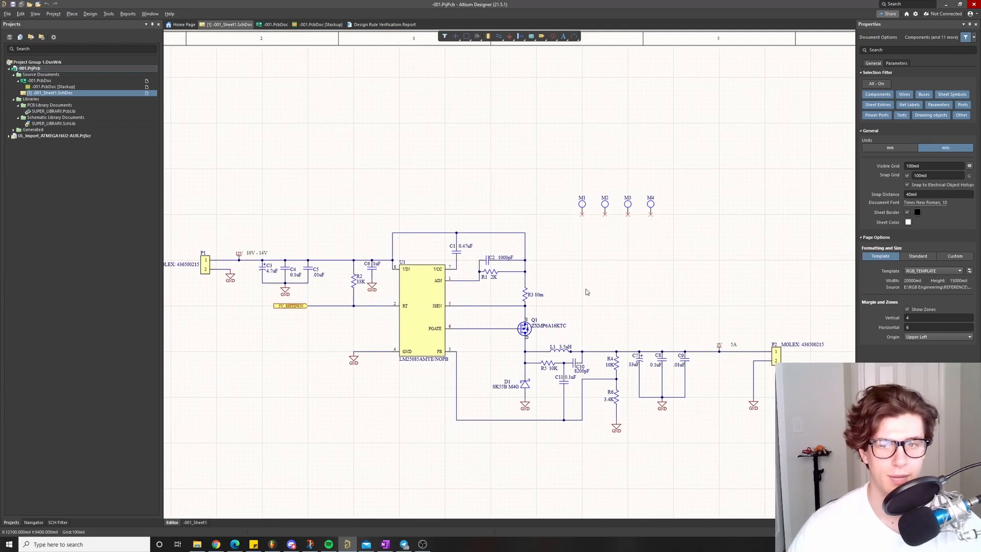
Compare the Circuit Design Notes on buck controller U1 in OneNote with its connections in the Altium schematic
key(alt+Tab)
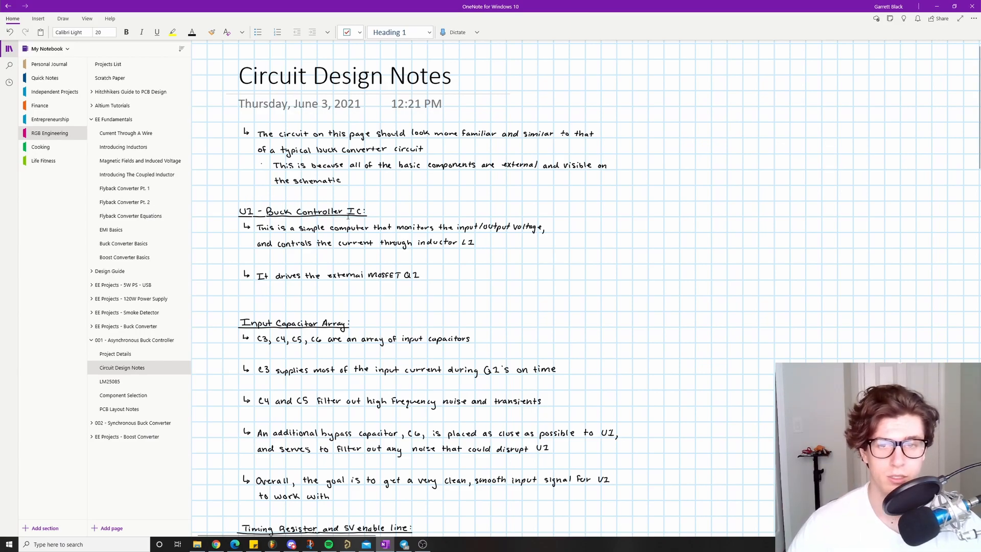
click(347, 544)
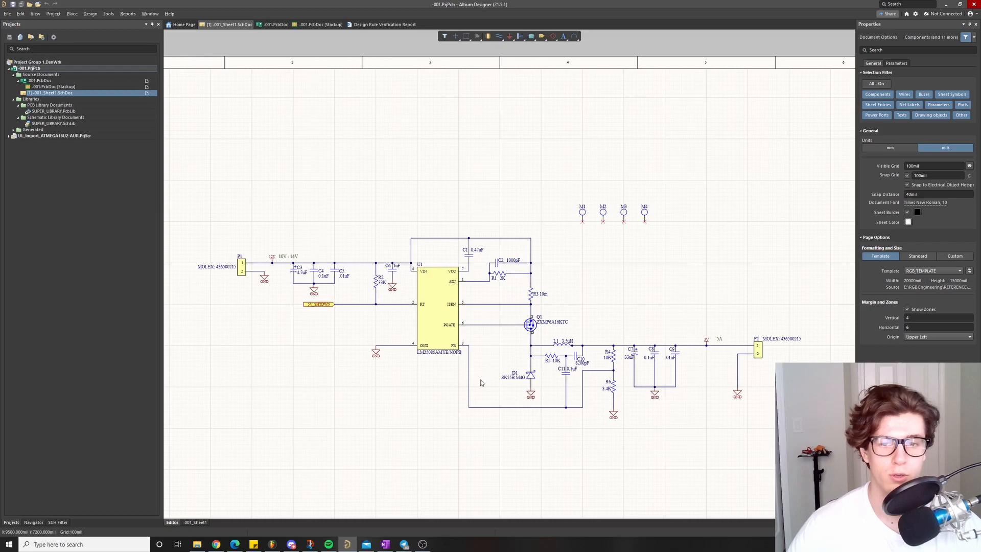
right_drag(480, 379, 488, 397)
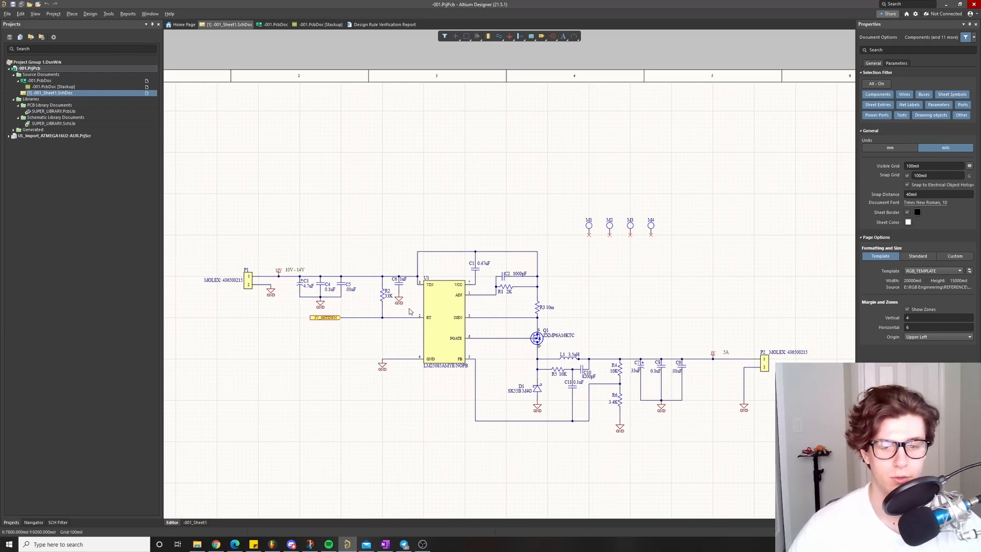
click(385, 544)
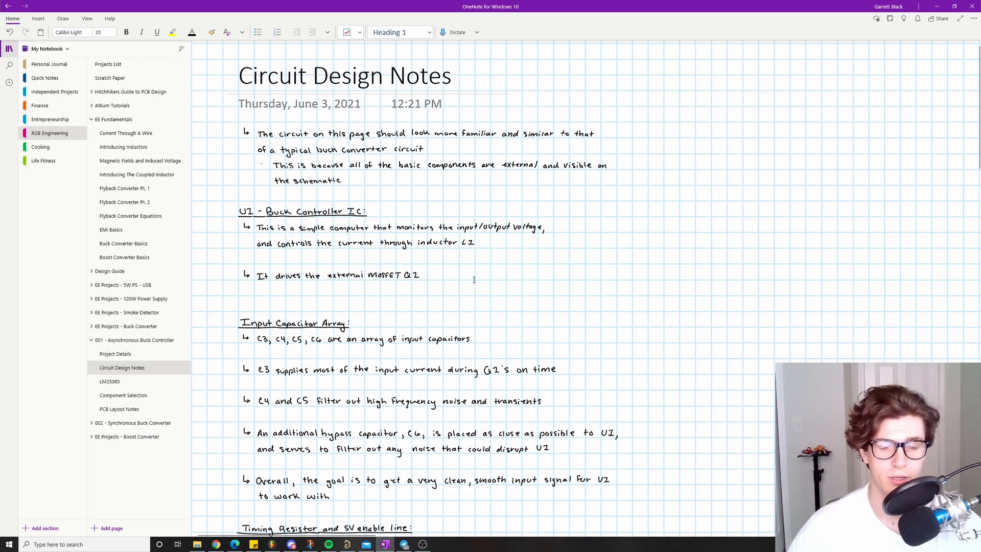
click(347, 543)
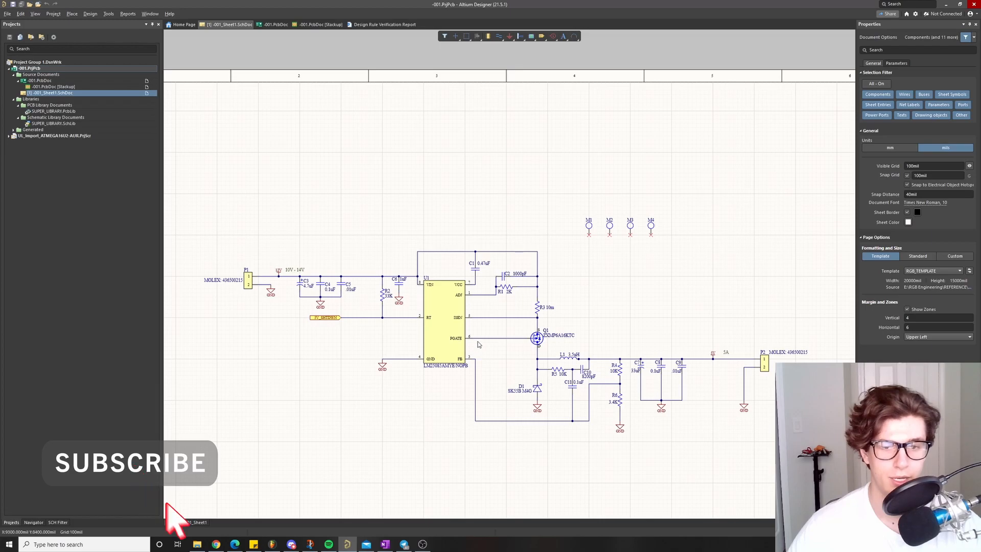
Compare the OneNote note on U1 driving external MOSFET Q1 with the PGATE connection in the Altium schematic
ctrl+scroll(520, 338, up, 1)
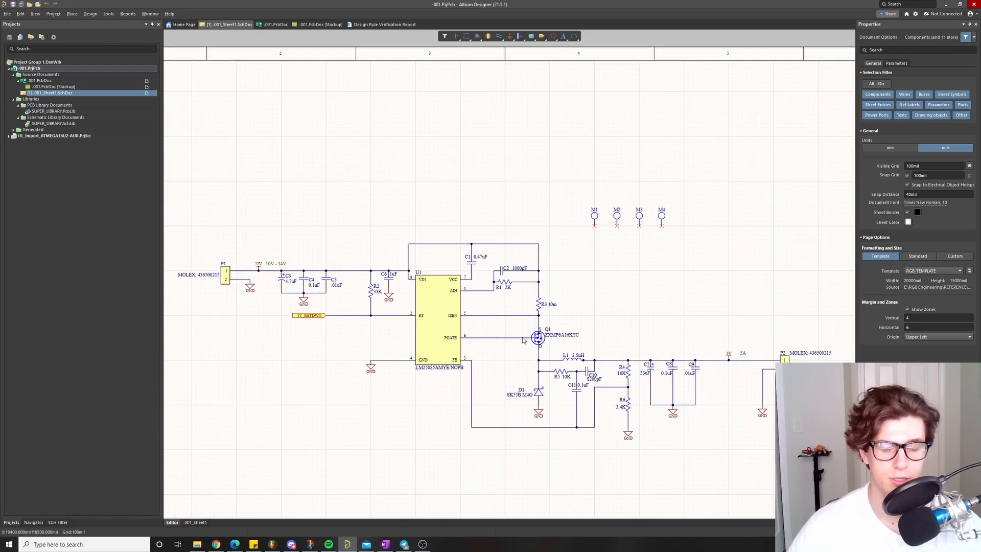
ctrl+scroll(516, 332, down, 1)
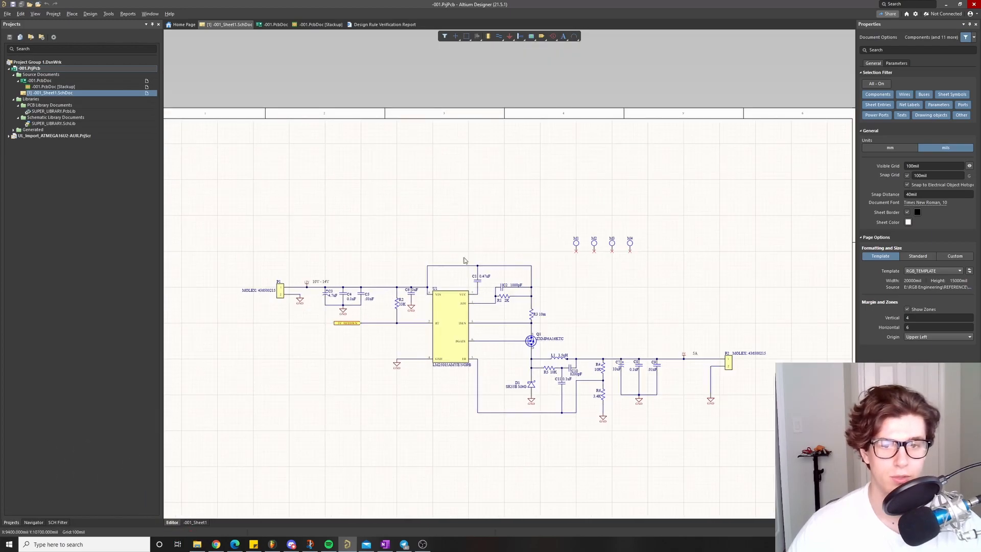
click(385, 543)
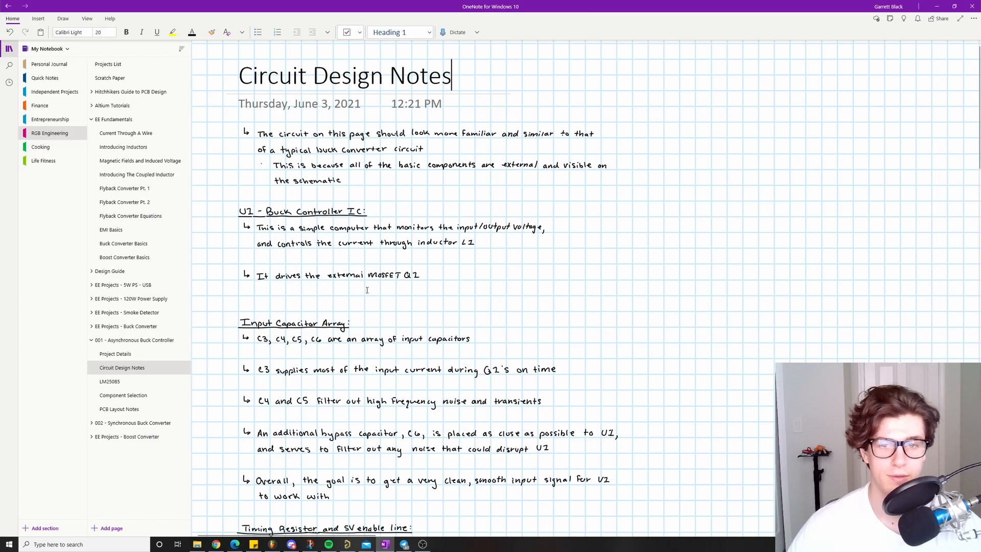
click(347, 543)
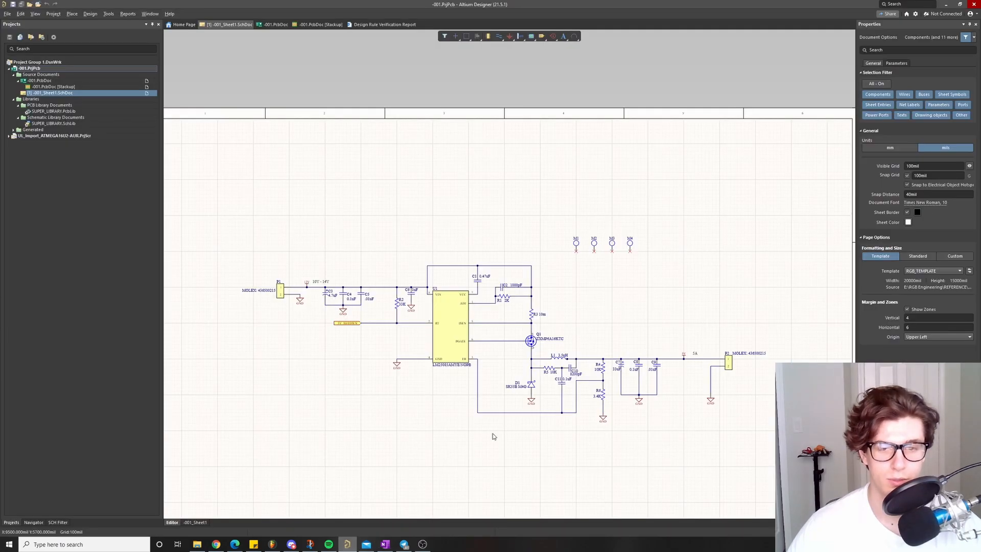
Compare the Input Capacitor Array notes in OneNote with capacitors C3, C4, C5 and C6 in the Altium schematic
key(alt+Tab)
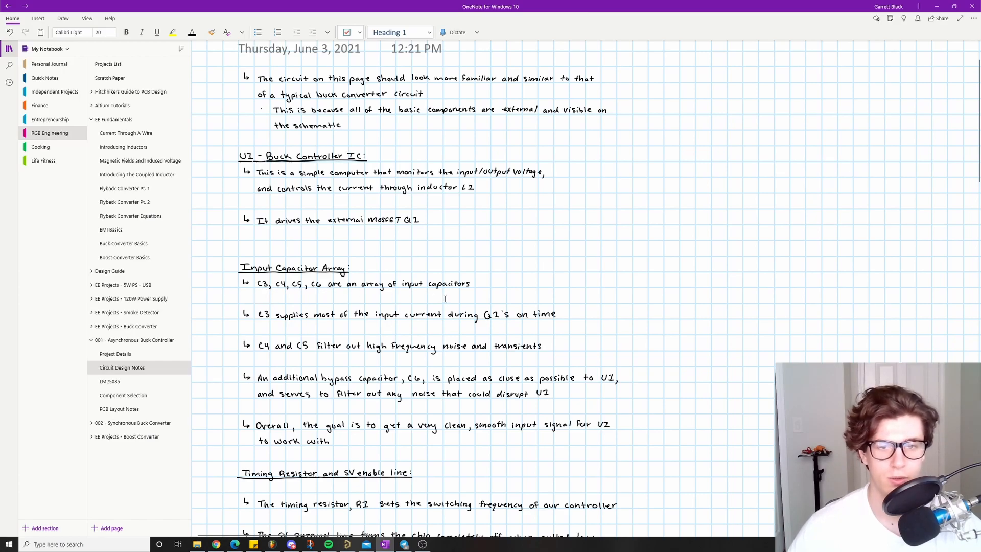
click(348, 544)
ctrl+scroll(380, 394, up, 4)
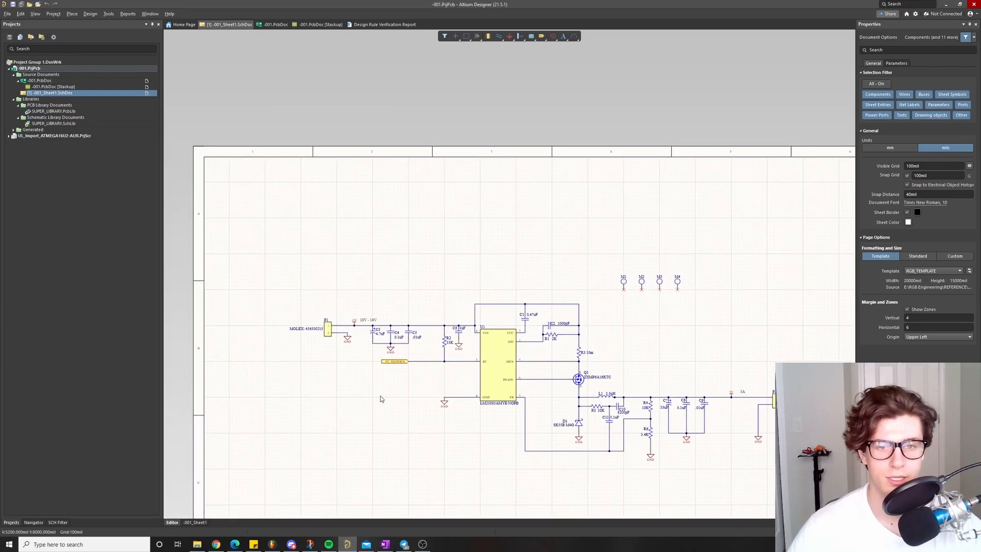
ctrl+scroll(380, 394, up, 2)
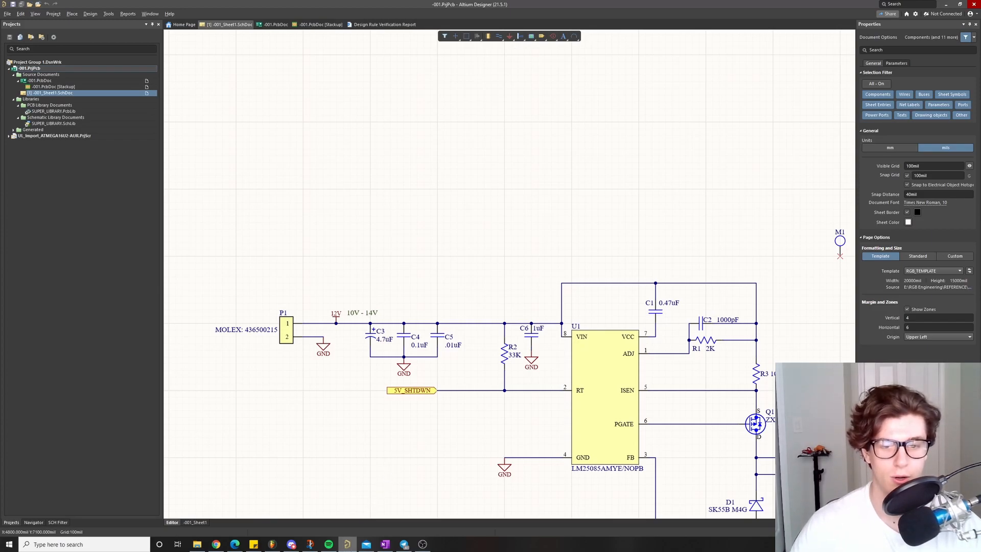
click(385, 543)
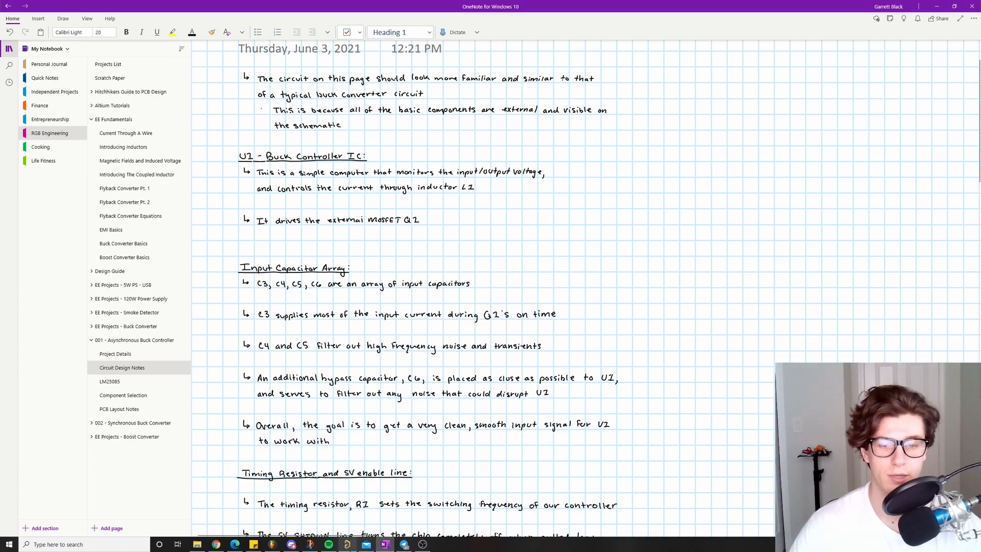
click(347, 544)
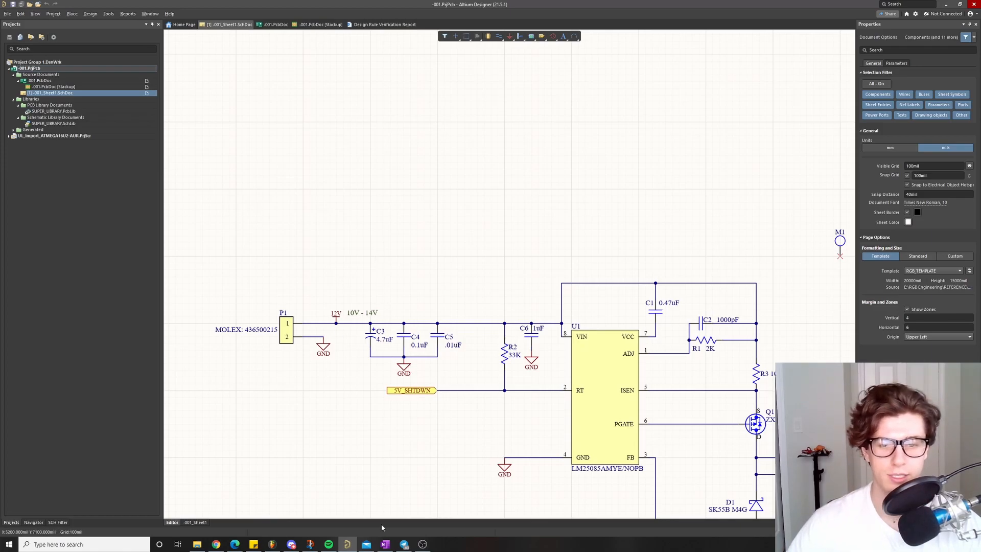
click(385, 544)
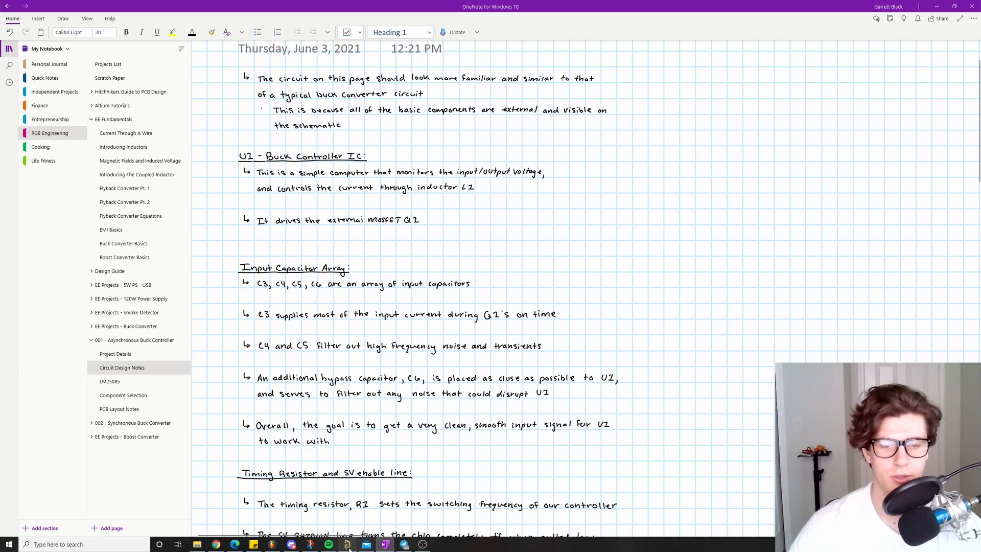
Examine the input capacitors between connector P1 and U1's VIN pin up close in the Altium schematic
click(347, 543)
ctrl+scroll(449, 371, up, 5)
right_drag(447, 368, 469, 388)
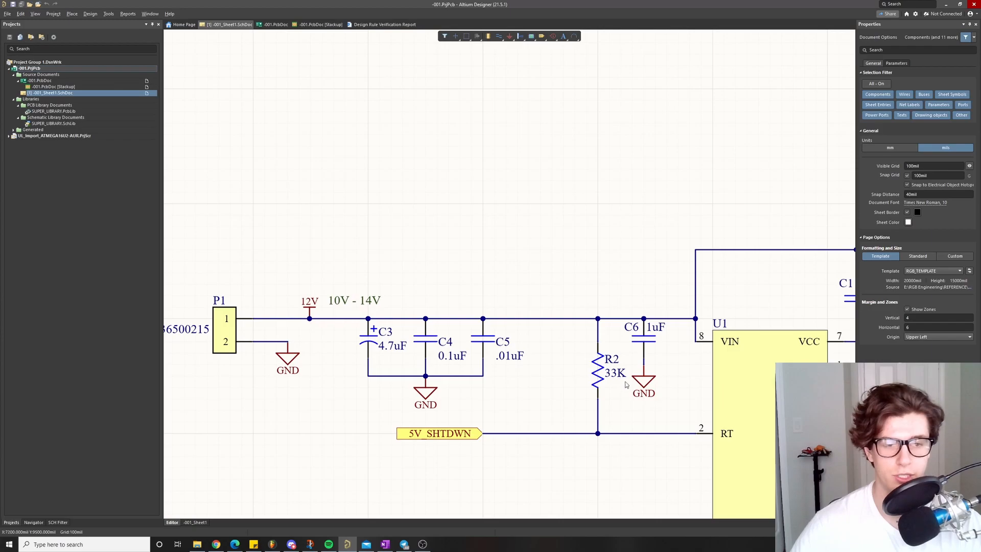
right_drag(648, 393, 630, 380)
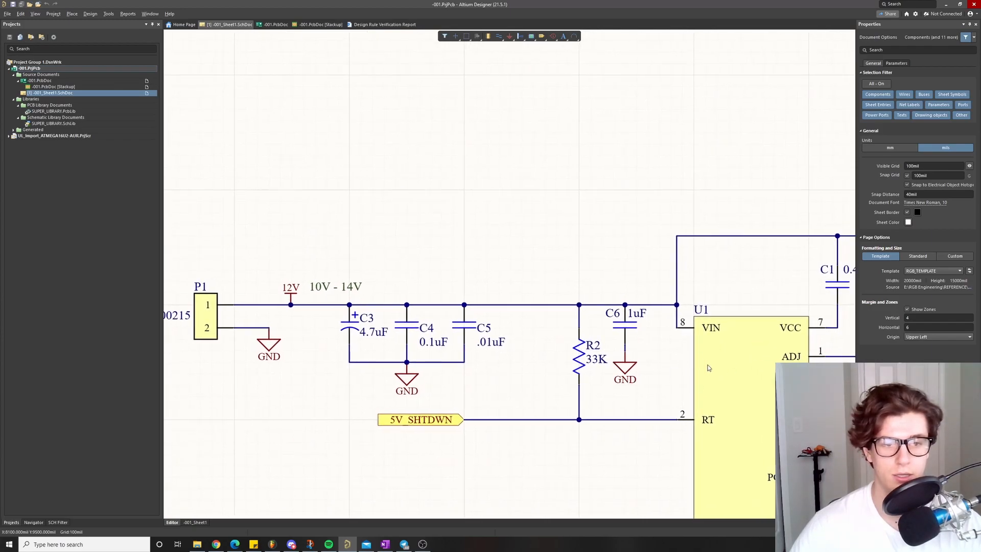
ctrl+scroll(706, 369, down, 3)
right_drag(682, 373, 555, 385)
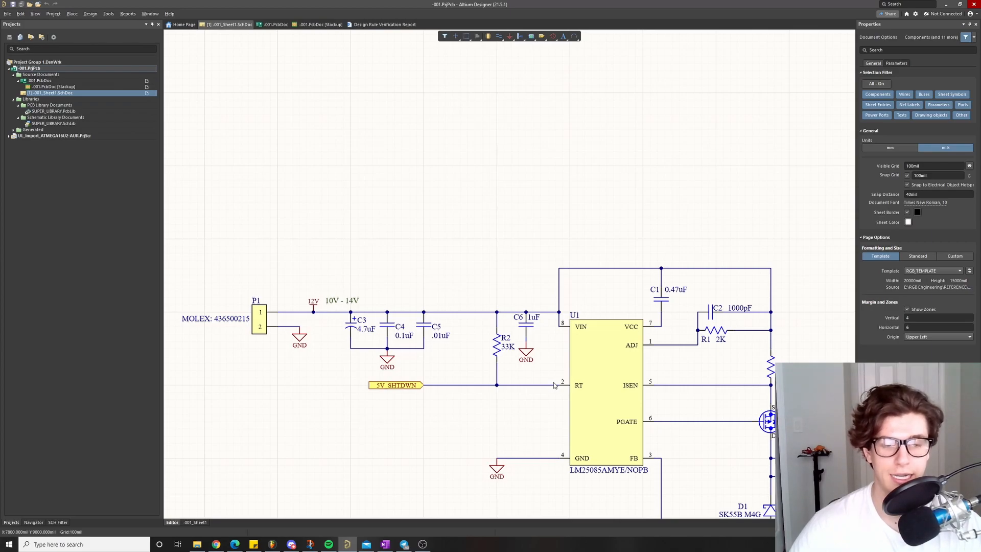
Check the OneNote note on bypass capacitor C6 against its position beside U1's VIN pin in the Altium schematic
click(384, 544)
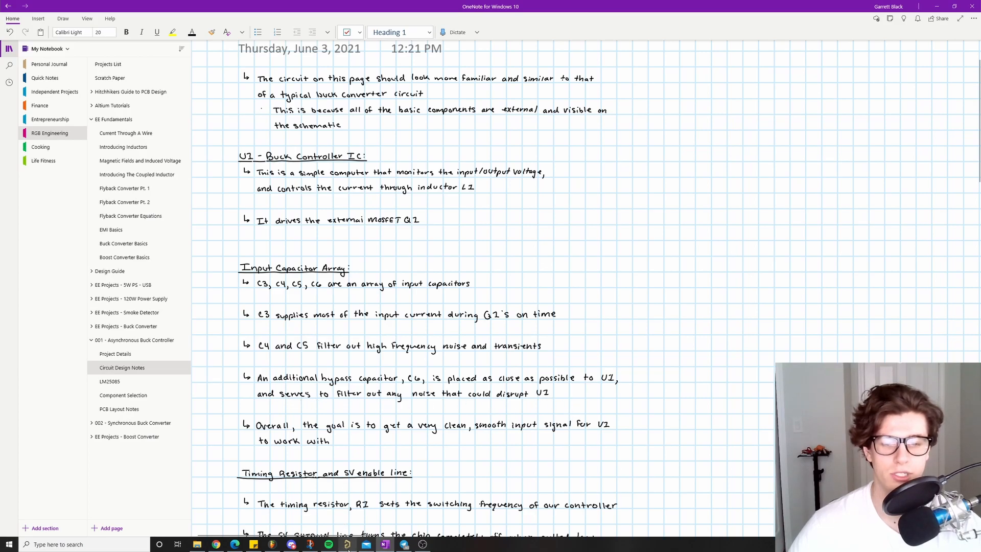
click(347, 544)
ctrl+scroll(449, 341, up, 4)
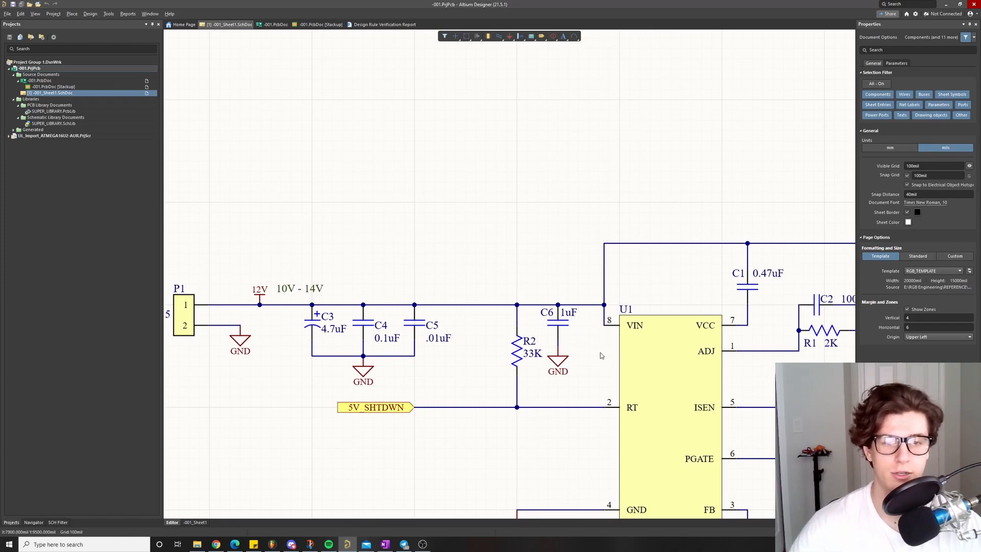
right_drag(600, 346, 562, 345)
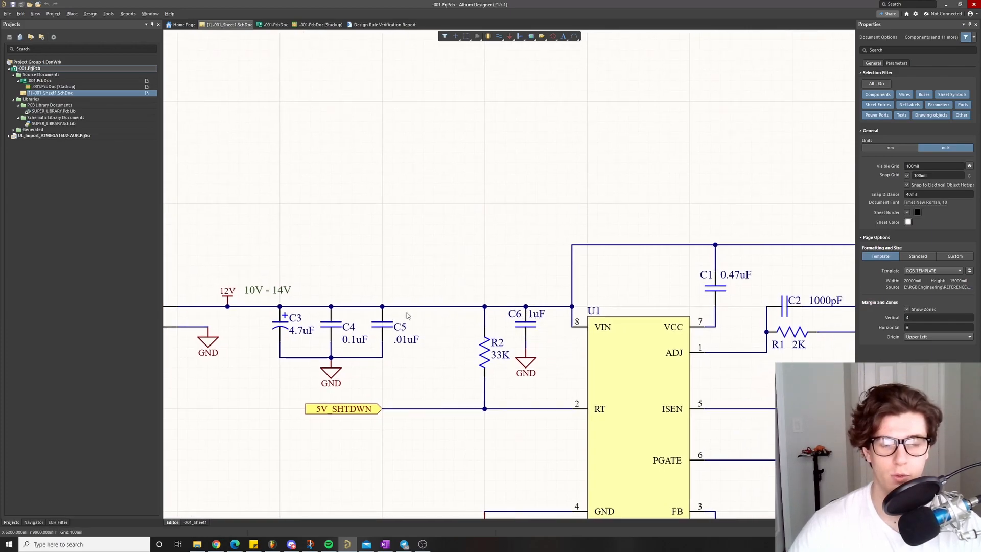
right_drag(519, 346, 501, 347)
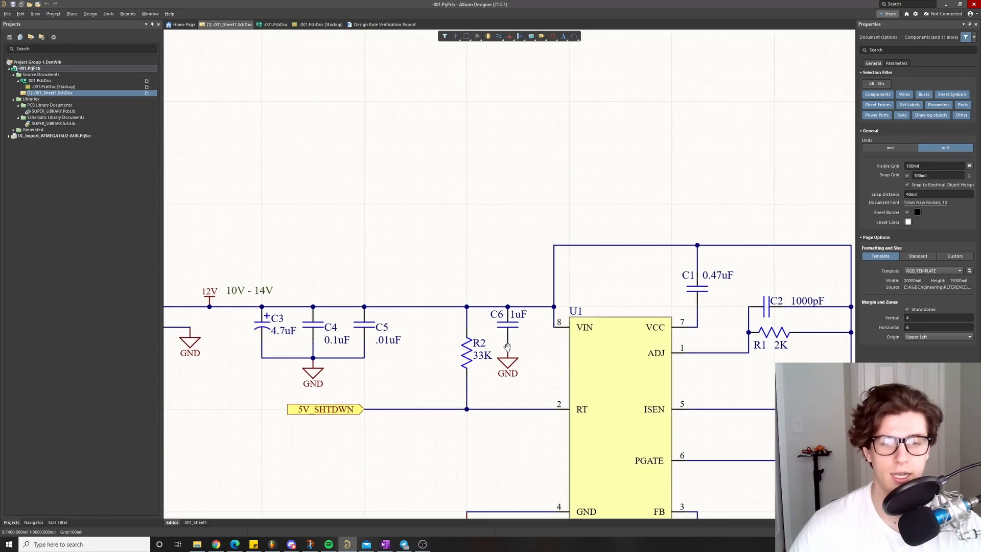
click(384, 544)
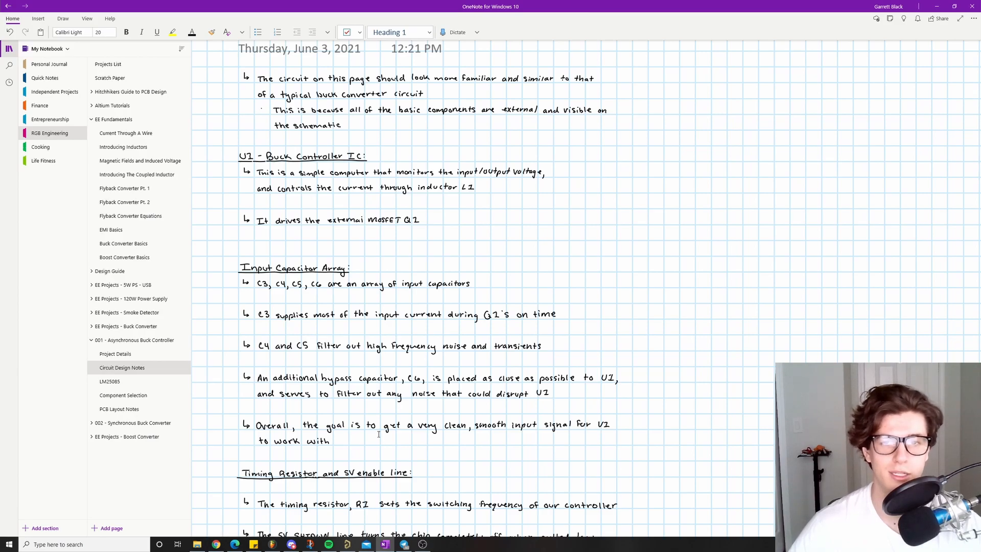
click(347, 544)
ctrl+scroll(408, 425, down, 3)
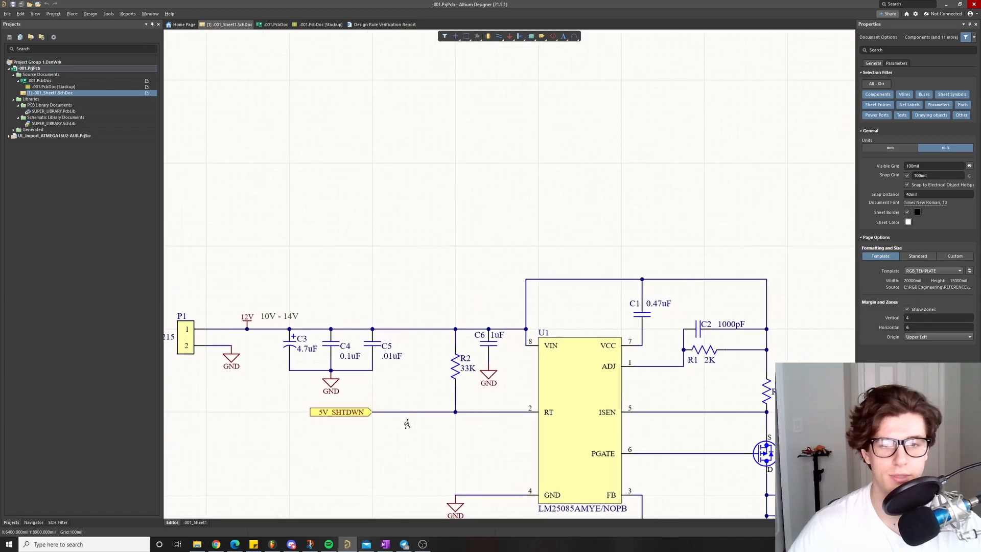
right_drag(437, 451, 431, 427)
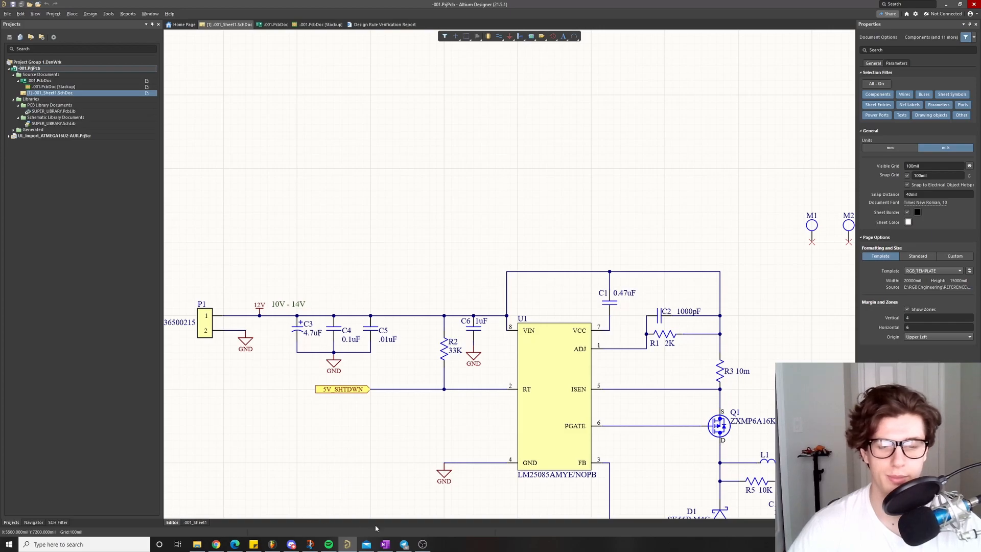
Compare the Timing Resistor and 5V enable line notes in OneNote with resistor R2 on U1's RT pin in Altium
mouse_move(386, 544)
click(397, 517)
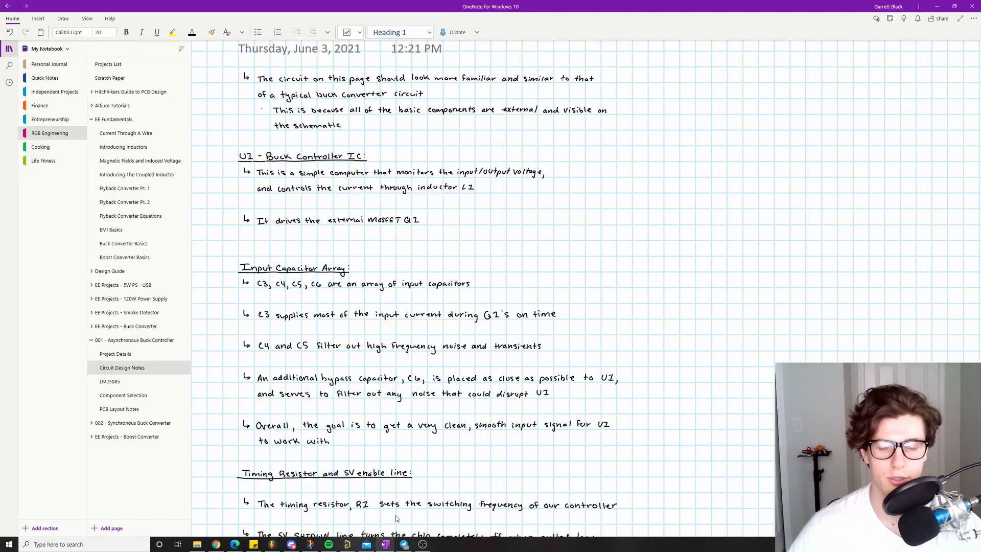
scroll(365, 302, down, 5)
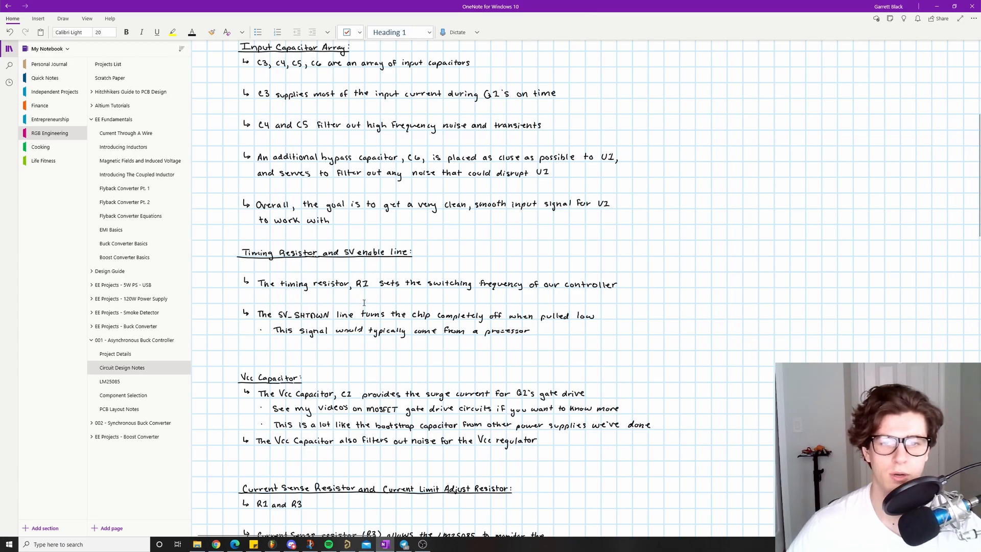
click(346, 544)
right_drag(394, 379, 368, 374)
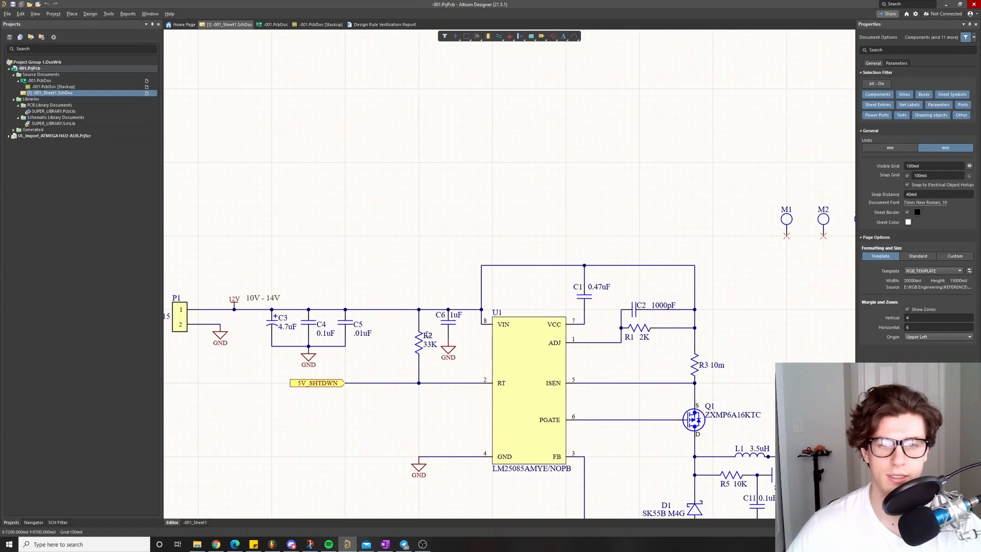
click(382, 545)
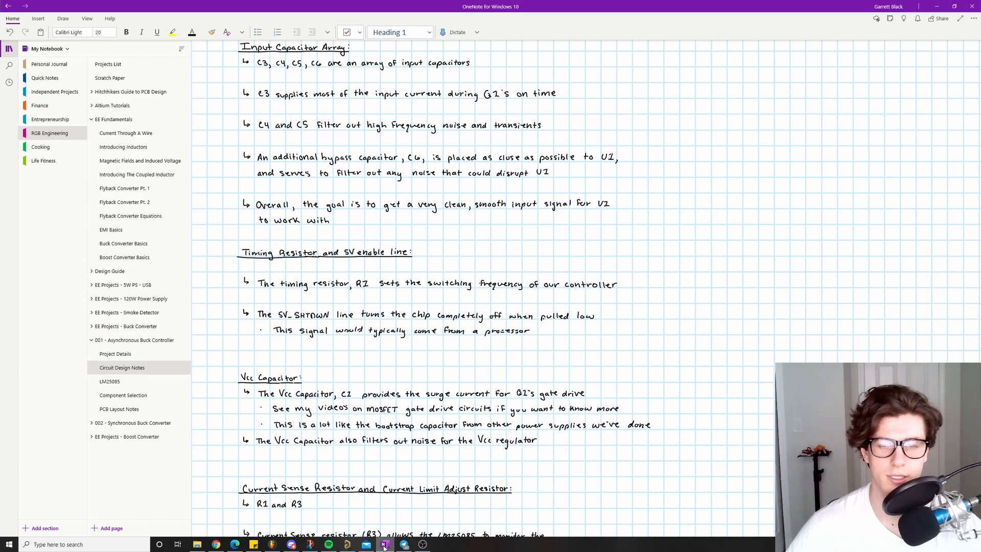
click(347, 544)
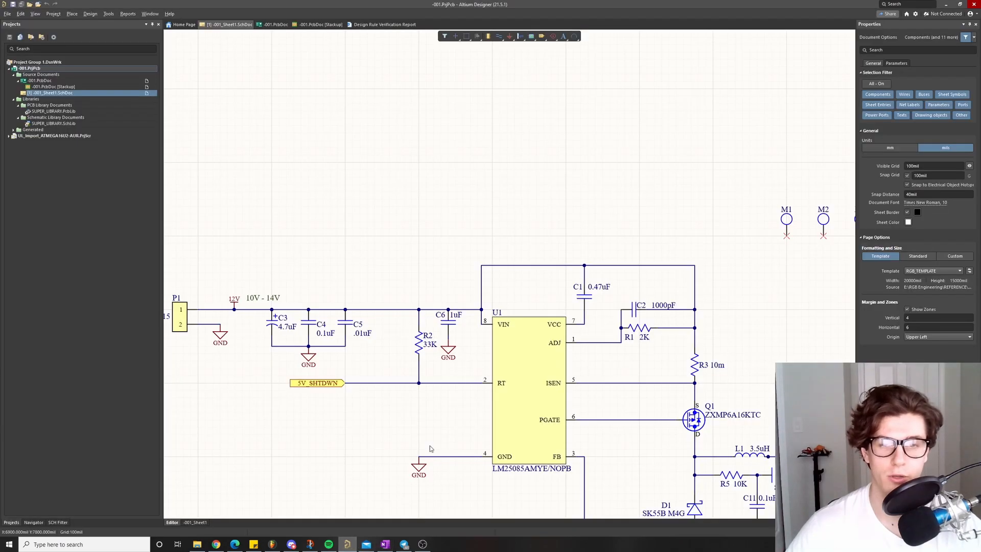
right_drag(432, 365, 437, 353)
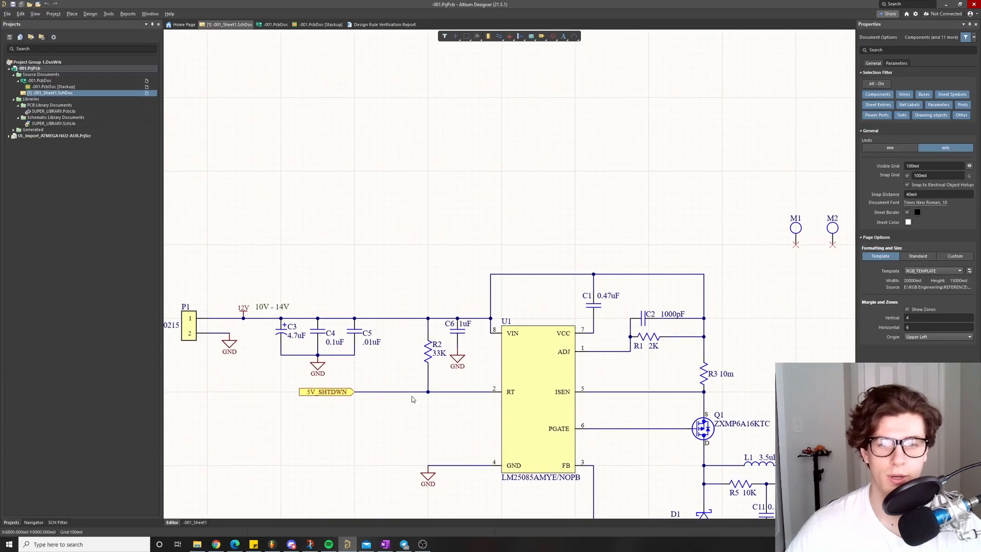
ctrl+scroll(413, 399, up, 1)
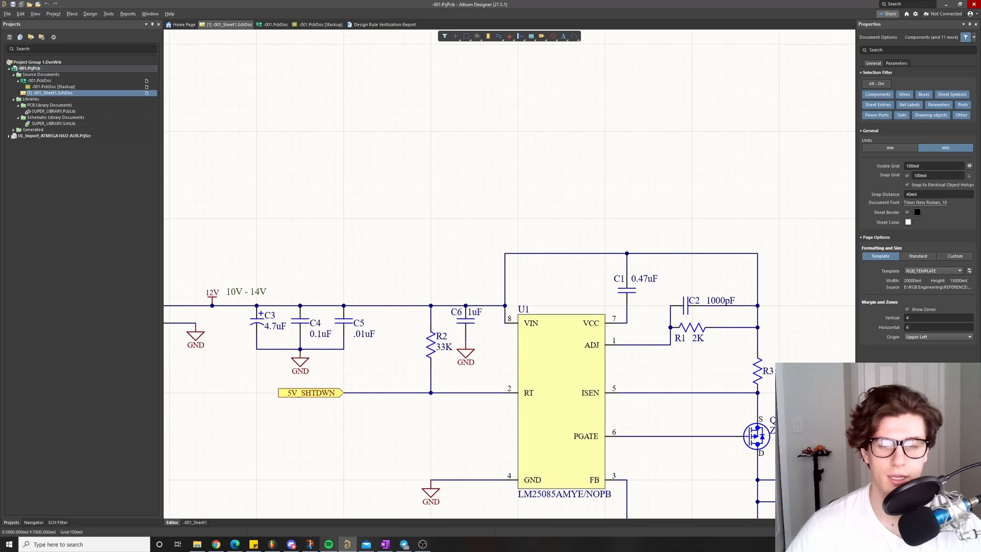
Review the 5V_SHTDWN note in OneNote, then examine the shutdown line running to U1's RT pin in the Altium schematic
click(385, 544)
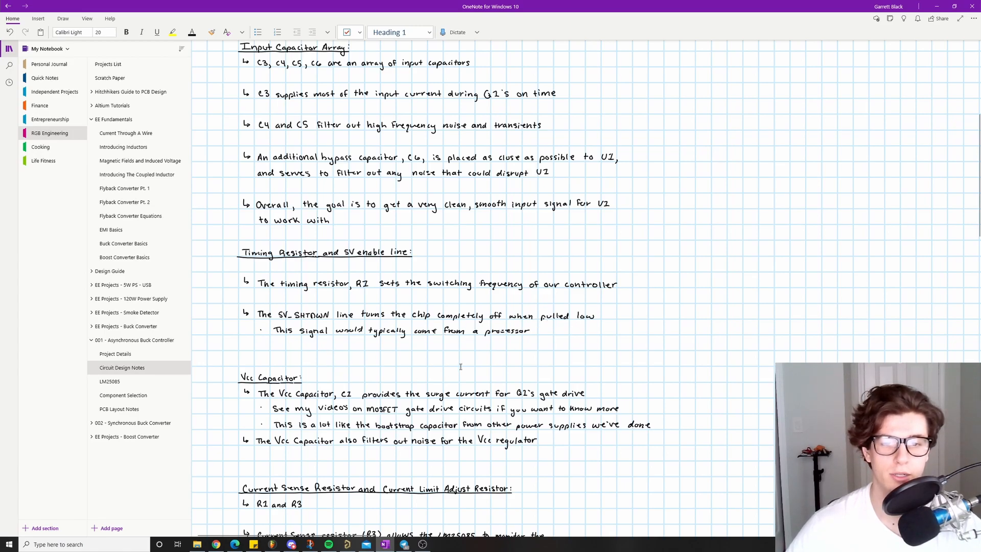
click(347, 543)
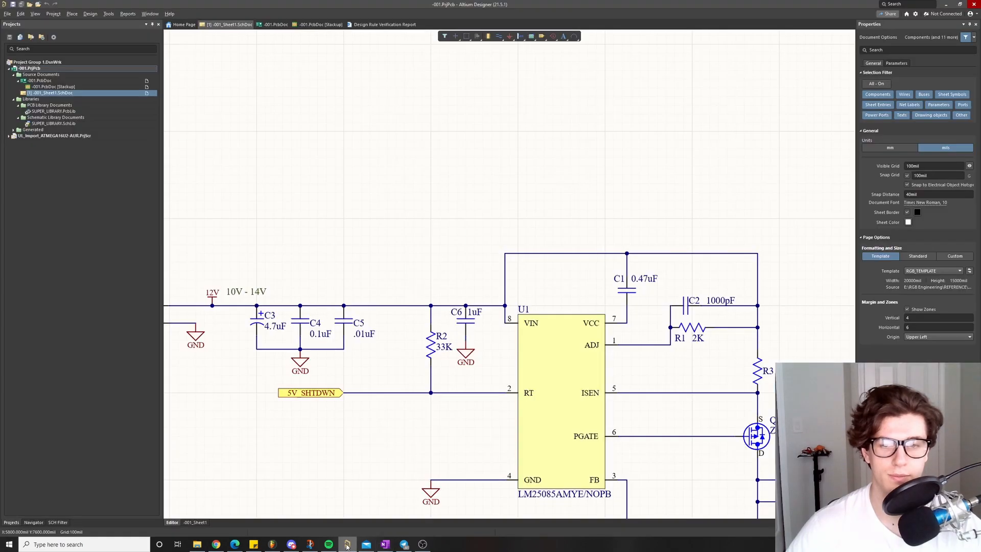
click(388, 548)
click(388, 548)
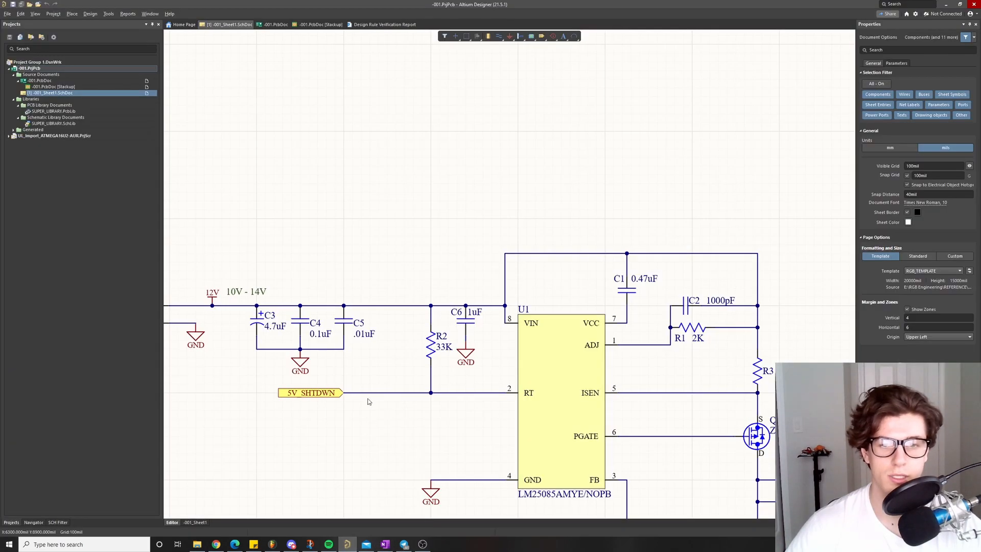
right_drag(370, 400, 394, 414)
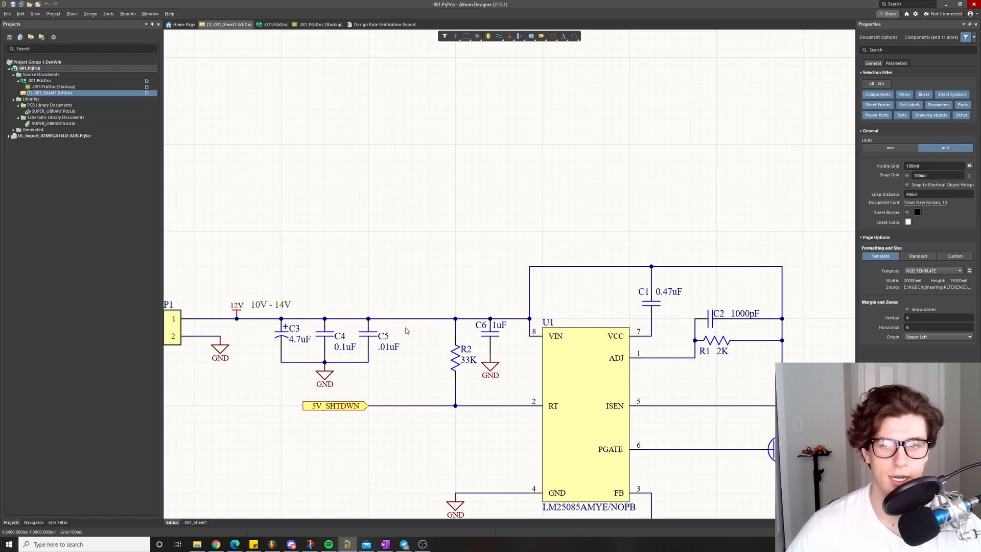
right_drag(383, 325, 404, 327)
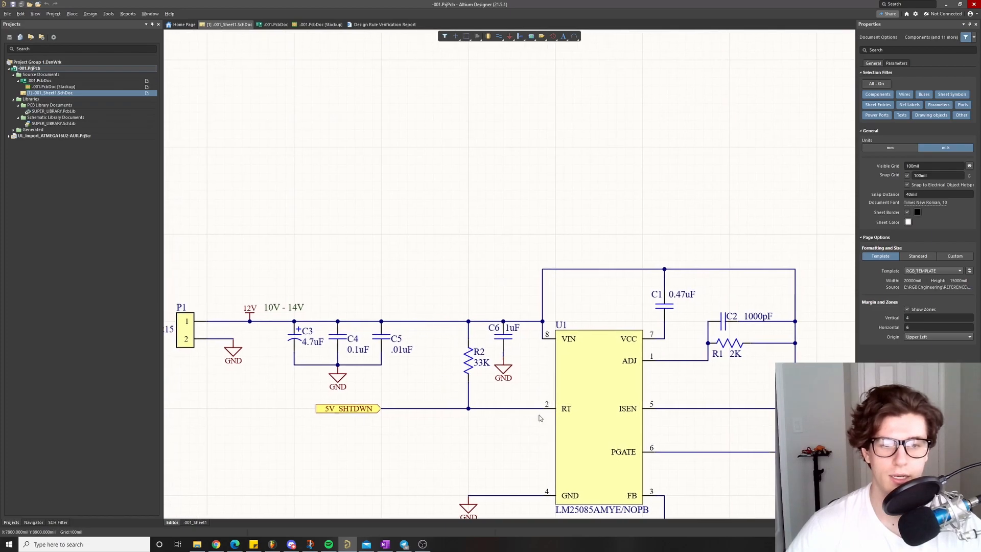
right_drag(406, 441, 448, 402)
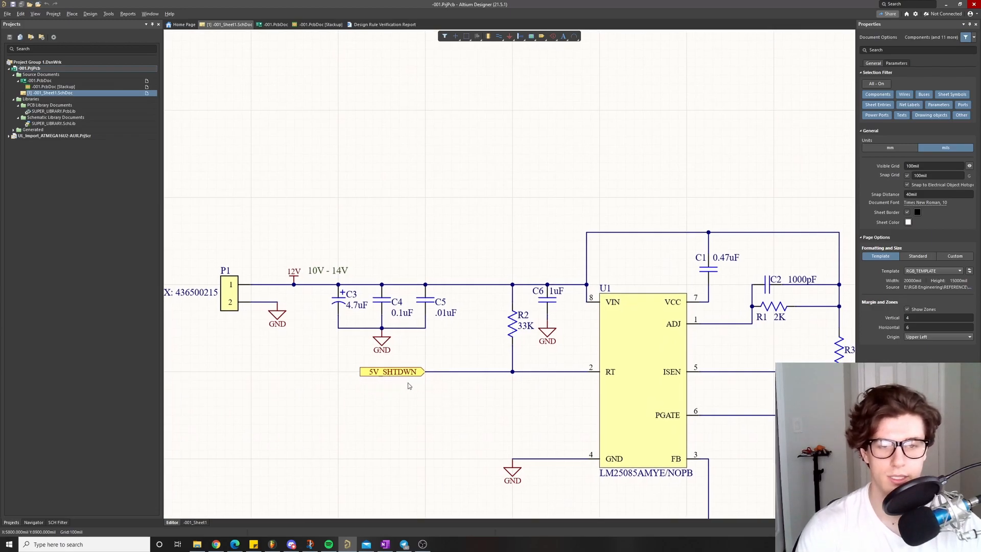
right_drag(510, 404, 504, 401)
middle_drag(449, 384, 448, 396)
right_drag(448, 403, 478, 398)
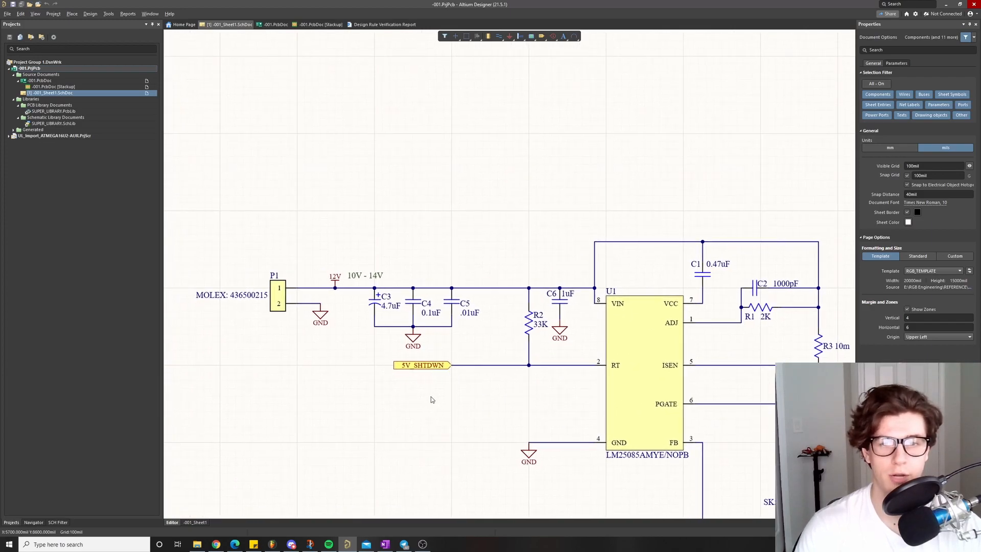
ctrl+scroll(431, 400, down, 1)
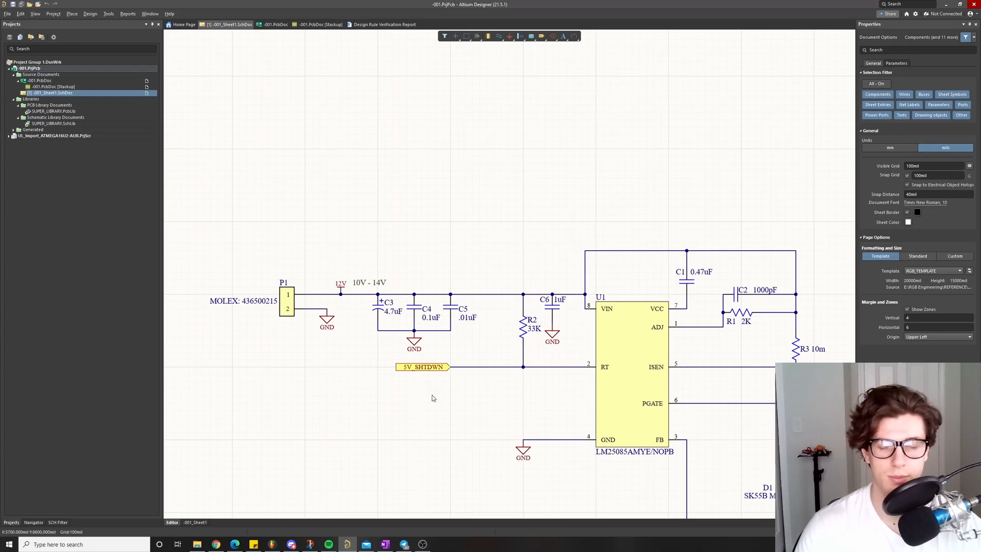
Examine the shutdown line on U1's RT pin in the Altium schematic and select the 5V_SHTDWN port
scroll(433, 398, down, 1)
shift+scroll(450, 388, right, 1)
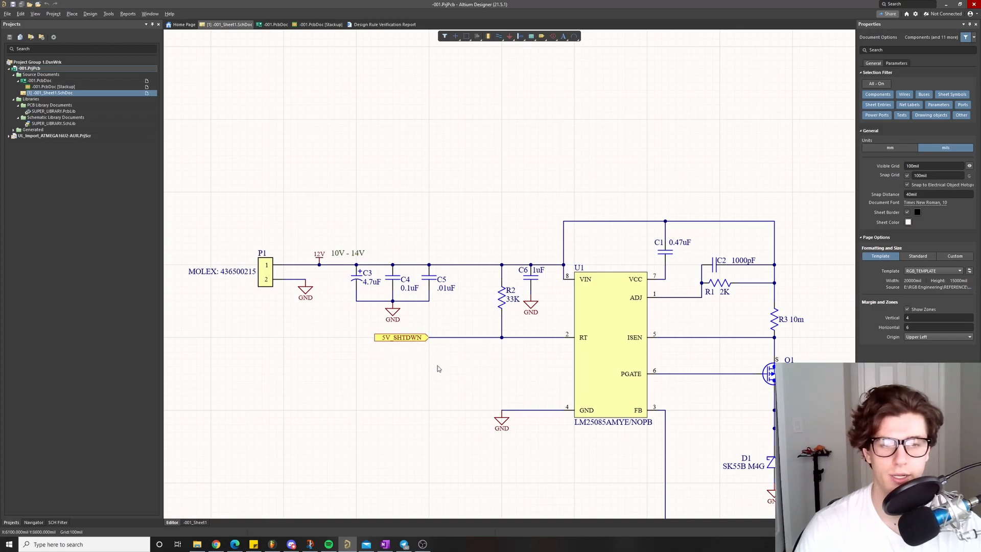
right_drag(492, 373, 432, 377)
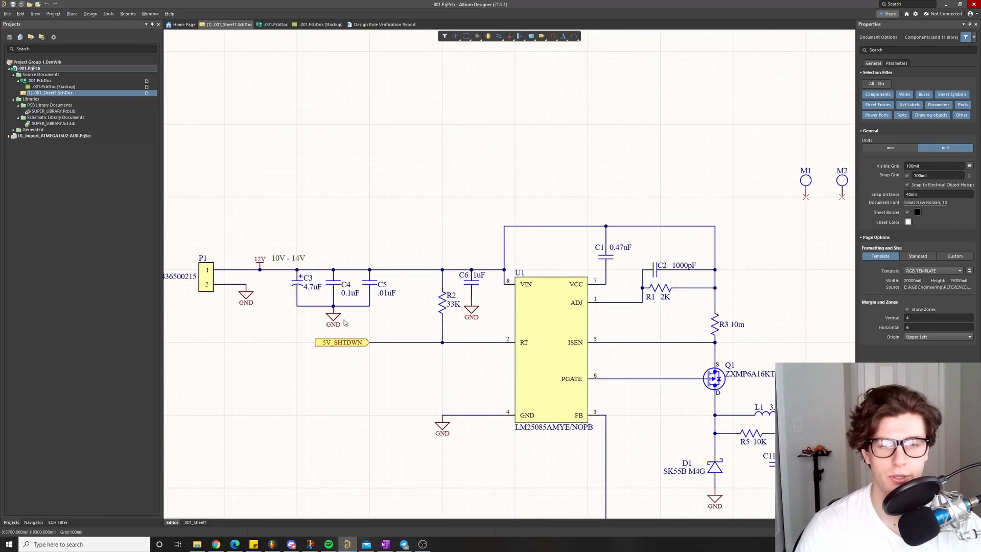
ctrl+scroll(391, 378, down, 2)
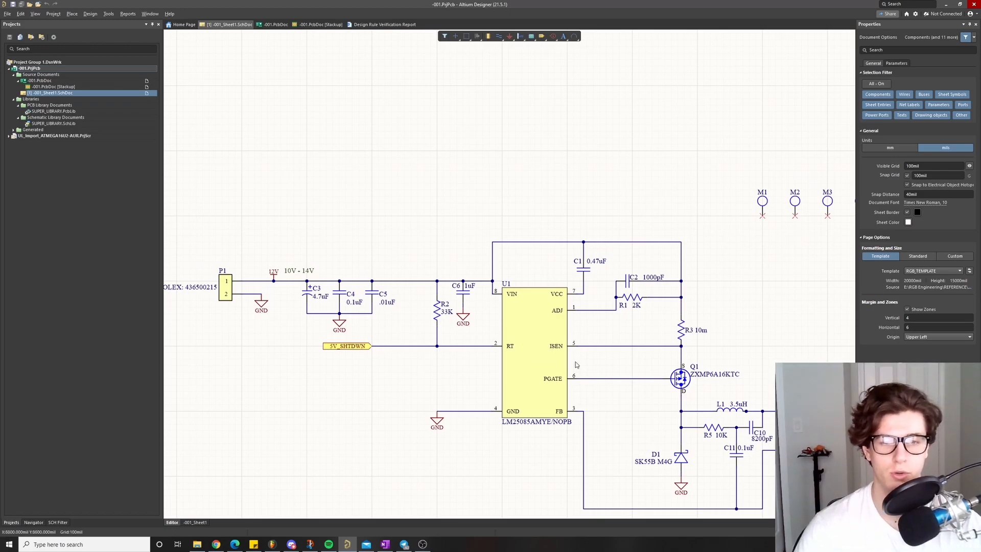
scroll(424, 299, down, 3)
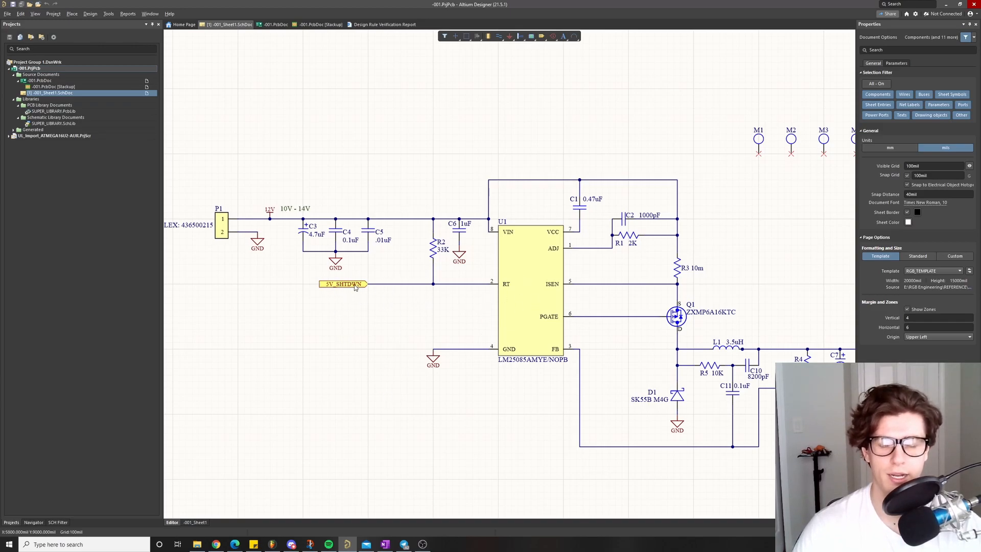
click(330, 285)
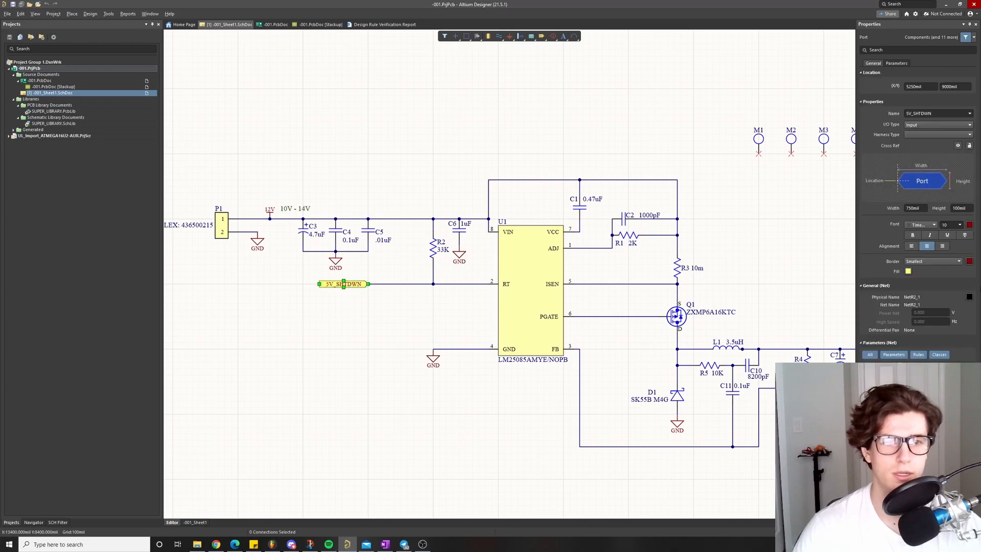
right_click(313, 318)
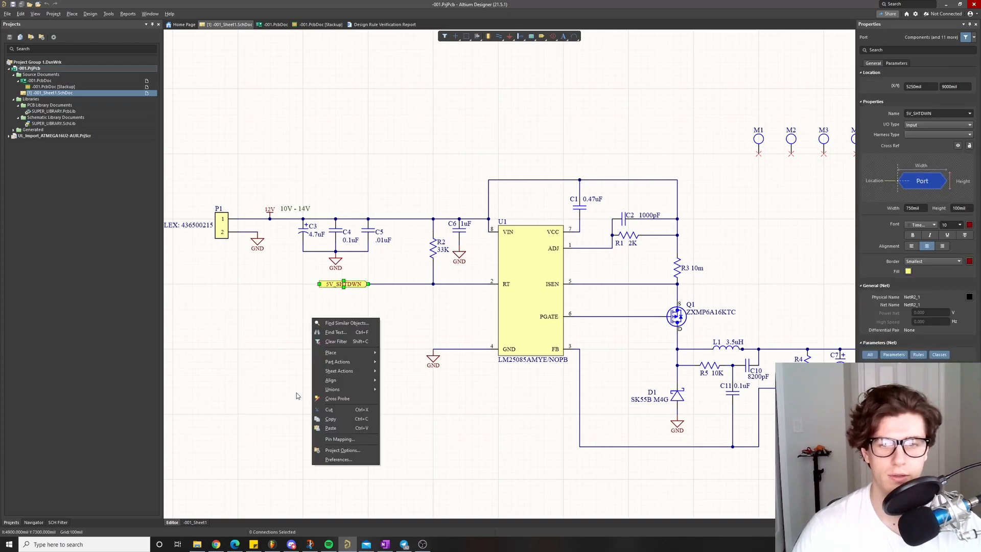
mouse_move(371, 353)
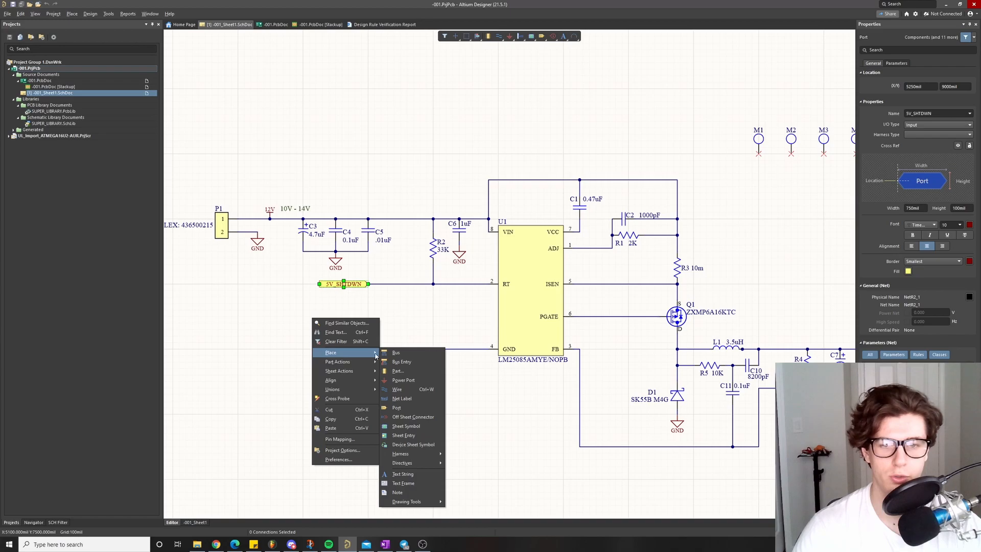
click(418, 408)
key(Escape)
click(352, 327)
Compare the Vcc Capacitor note in OneNote with capacitor C1 on U1's VCC pin in the Altium schematic
click(385, 544)
scroll(326, 320, down, 2)
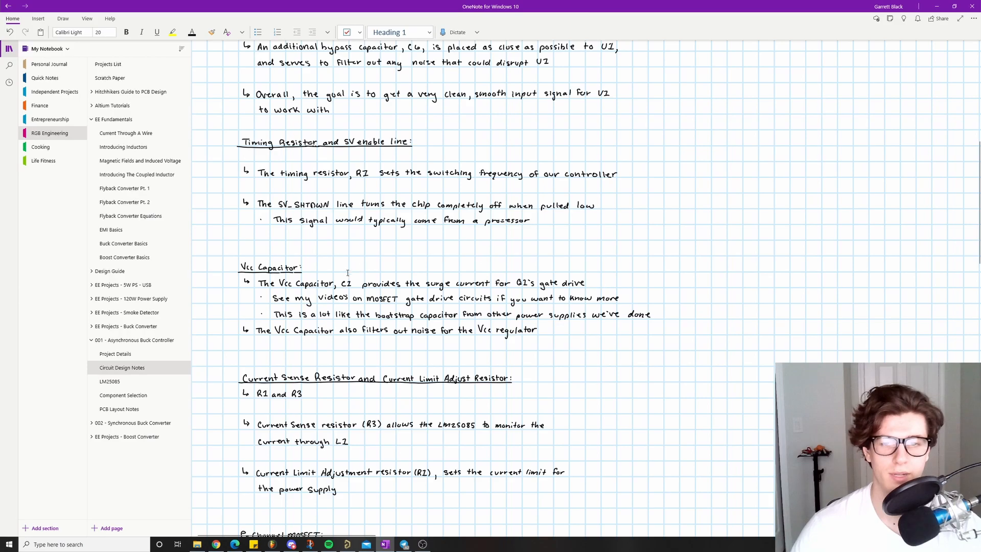
drag(346, 278, 353, 291)
key(Delete)
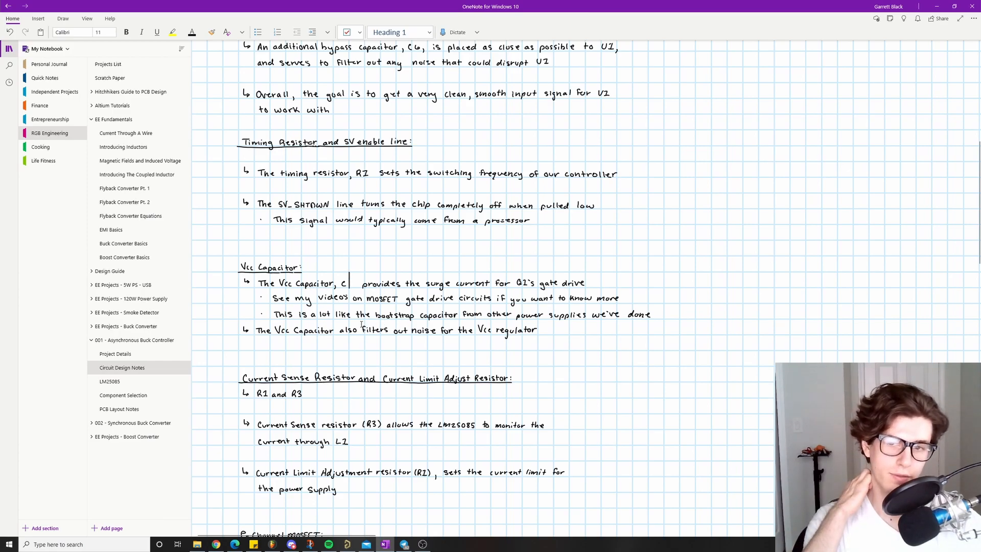
click(348, 544)
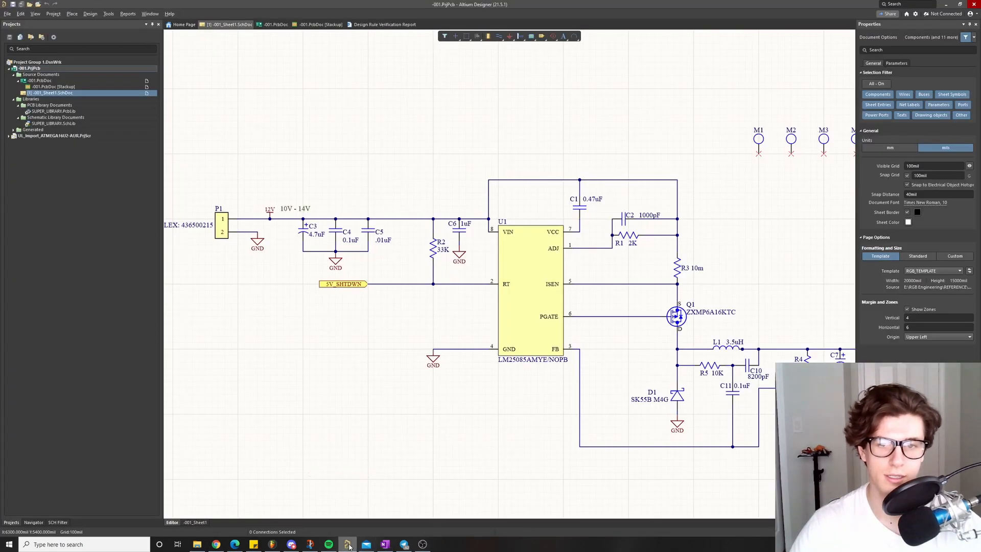
scroll(723, 306, up, 2)
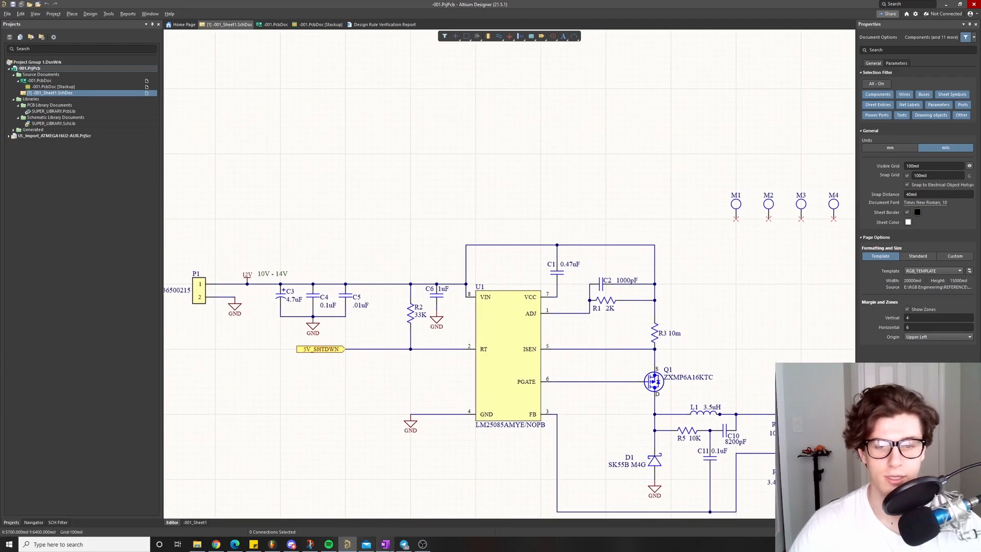
click(385, 544)
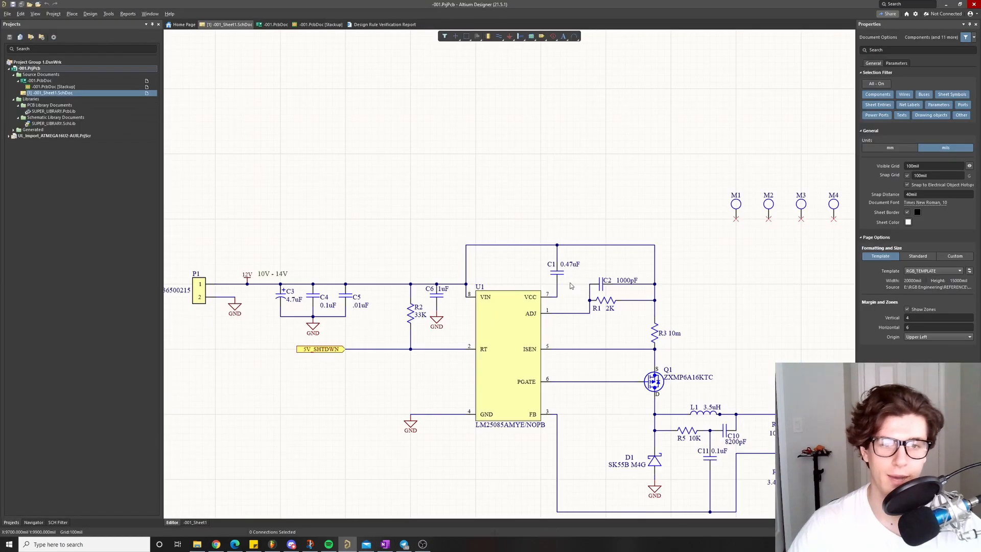
ctrl+scroll(439, 230, up, 2)
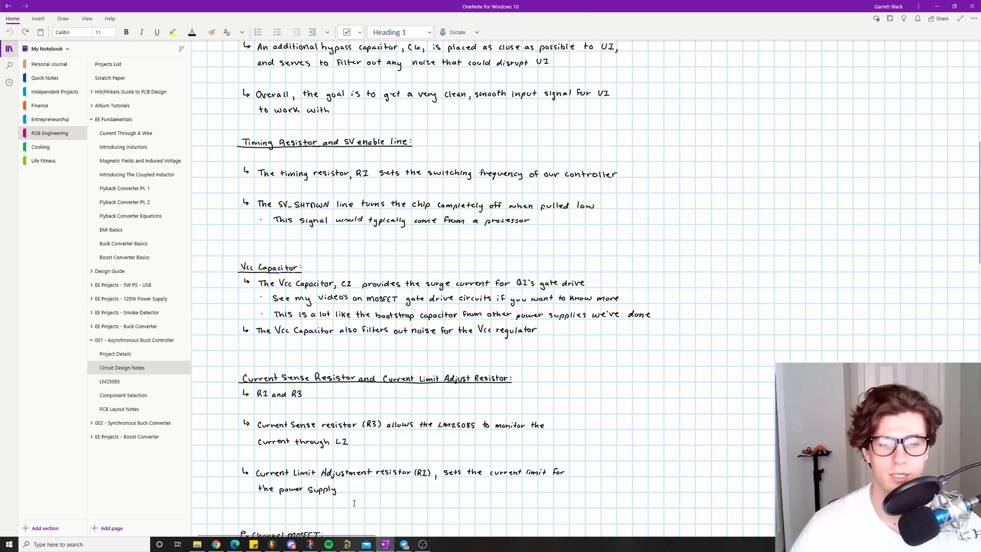
click(347, 544)
right_drag(589, 270, 440, 207)
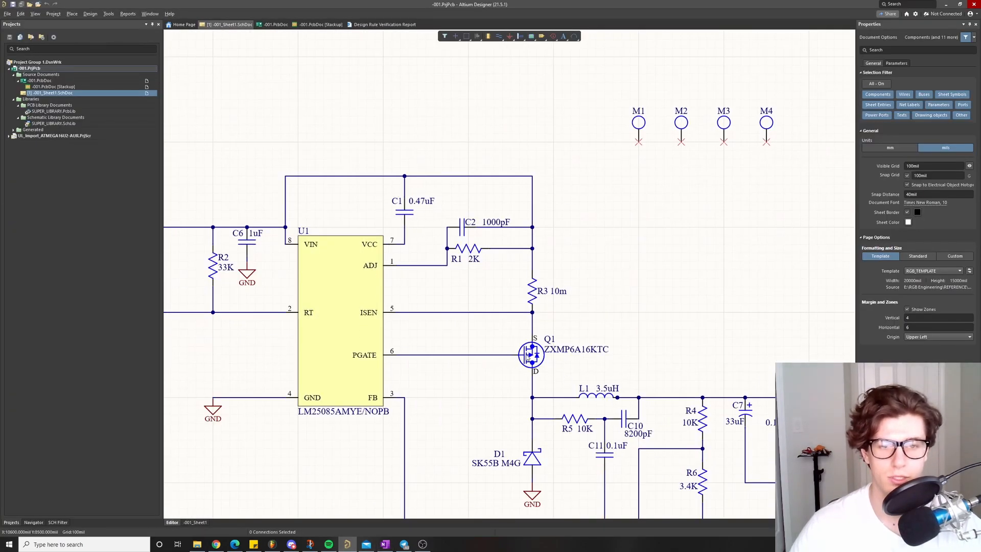
Compare the Current Sense Resistor and Current Limit Adjust Resistor notes in OneNote with R1 and R3 in the Altium schematic
click(385, 544)
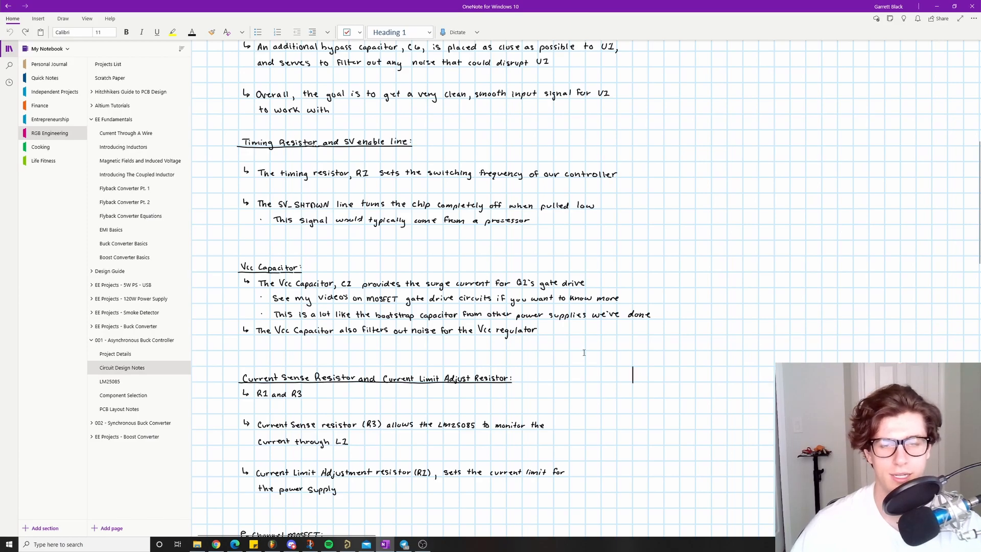
scroll(604, 360, down, 1)
scroll(628, 377, down, 2)
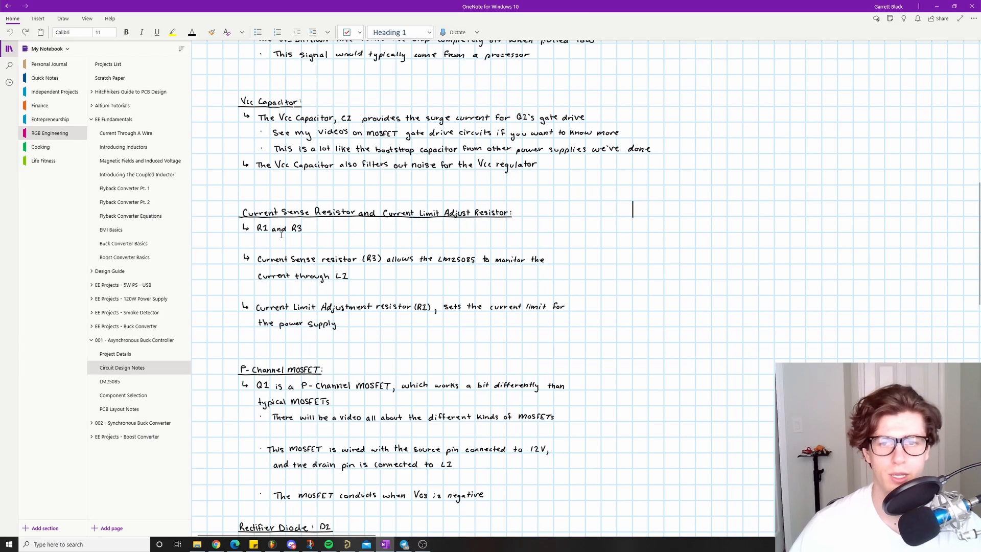
key(alt+Tab)
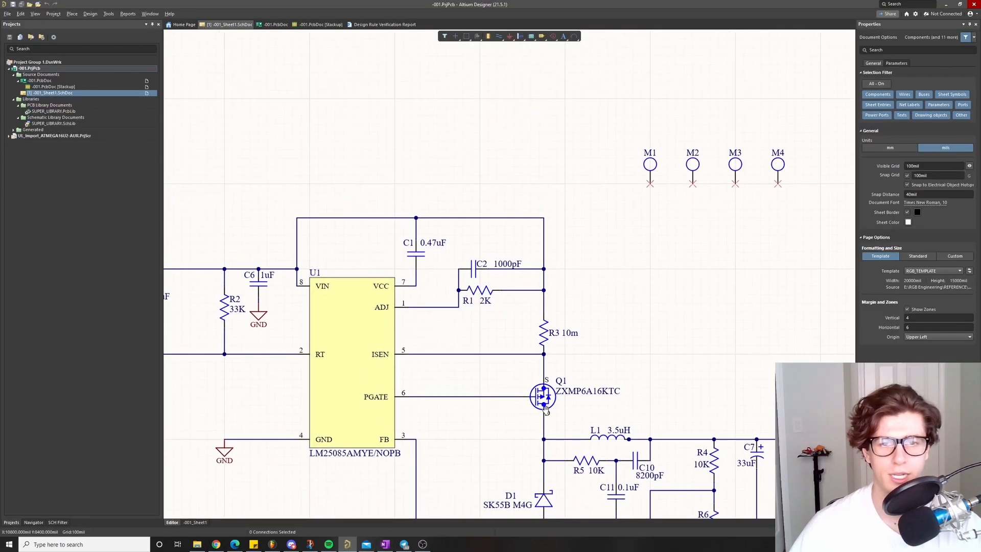
ctrl+scroll(511, 354, up, 2)
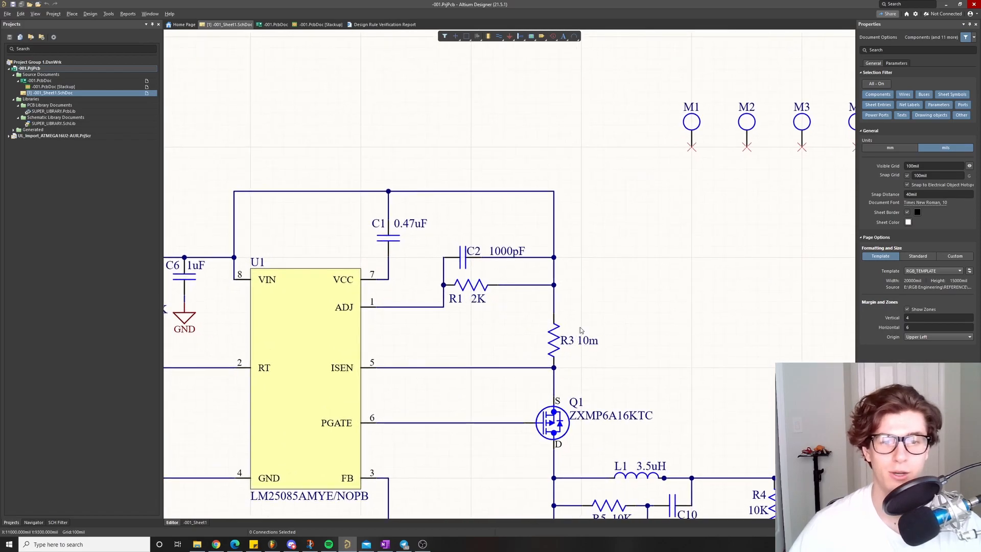
ctrl+scroll(553, 313, down, 1)
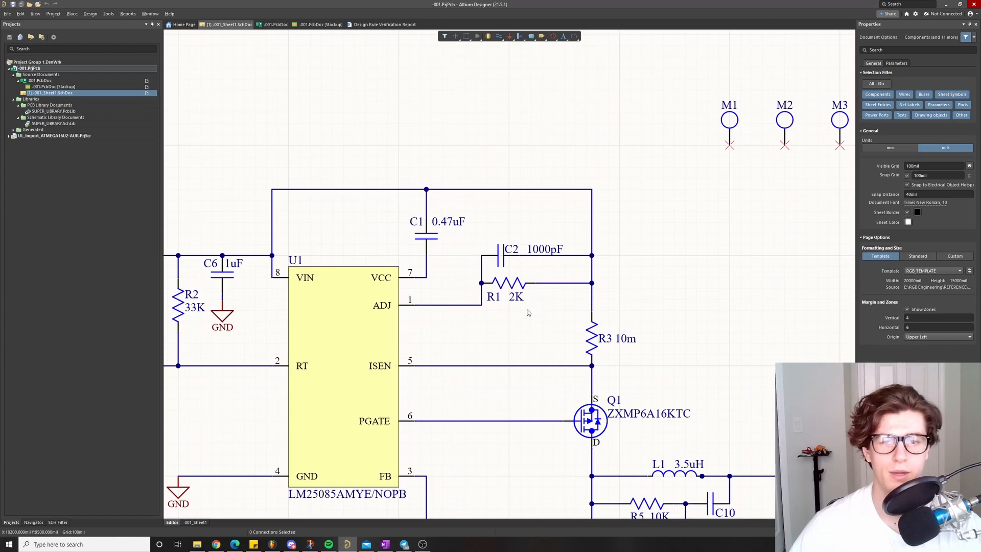
Examine how R1, C2 and R3 connect to U1's ADJ and ISEN pins within the whole converter circuit
ctrl+scroll(527, 314, down, 2)
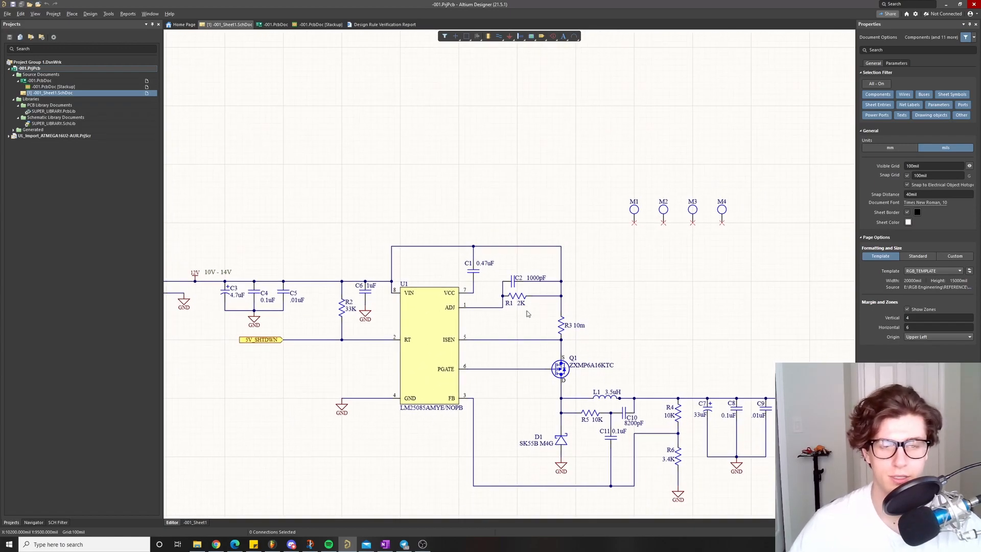
right_drag(538, 322, 552, 323)
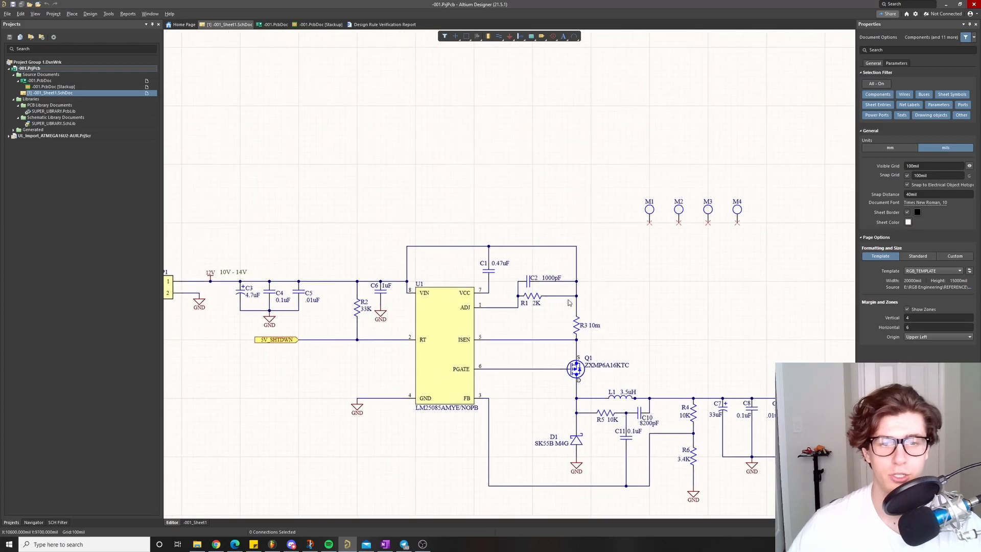
ctrl+scroll(531, 329, up, 2)
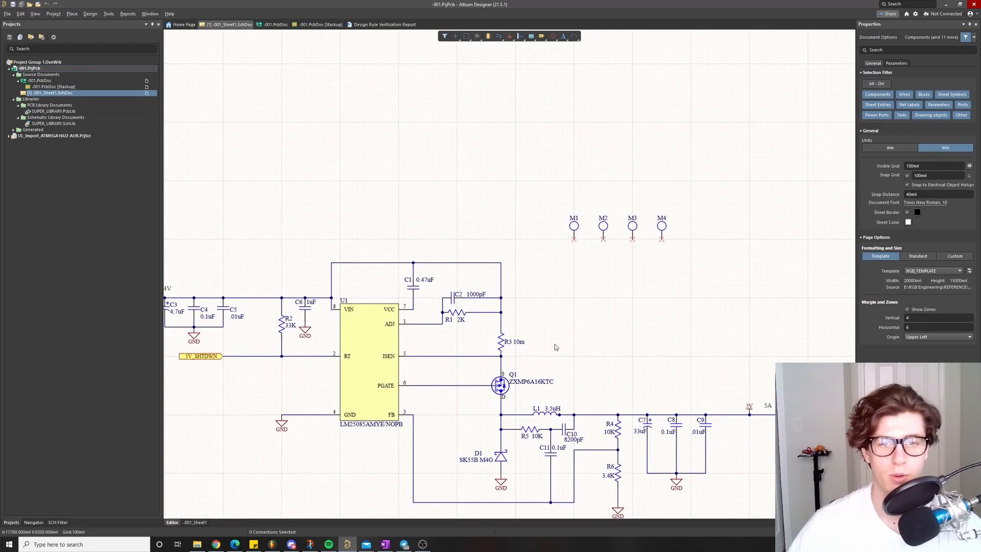
ctrl+scroll(531, 329, down, 2)
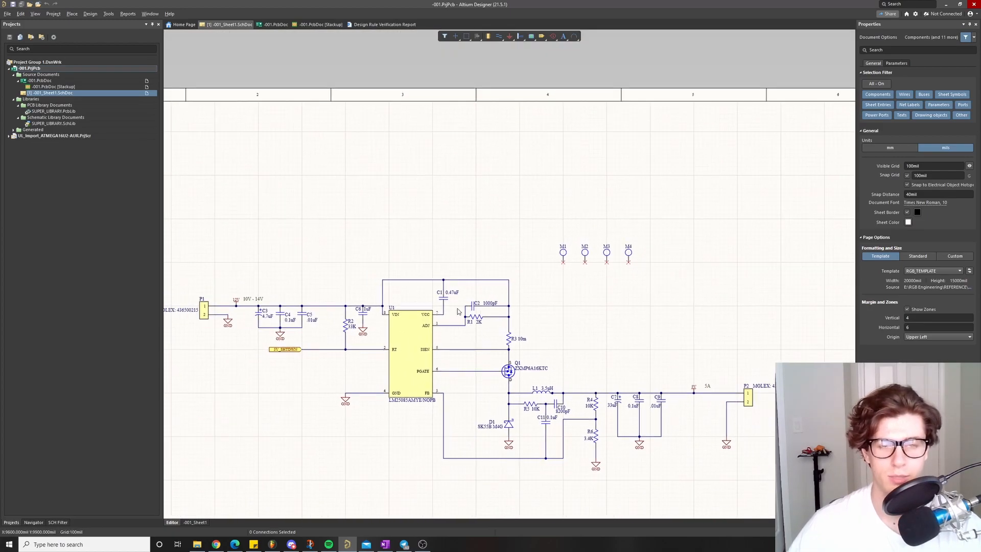
ctrl+scroll(524, 300, up, 1)
ctrl+scroll(491, 324, up, 2)
ctrl+scroll(556, 345, up, 1)
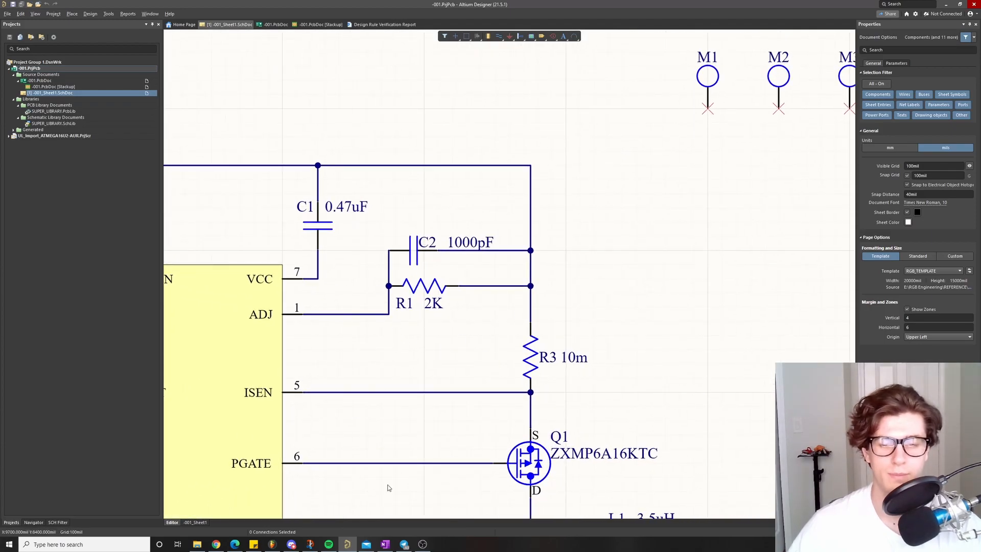
Recheck the current sense and current limit notes in OneNote, then trace the path from R3 through Q1 and L1 to connector P2 in Altium
click(384, 543)
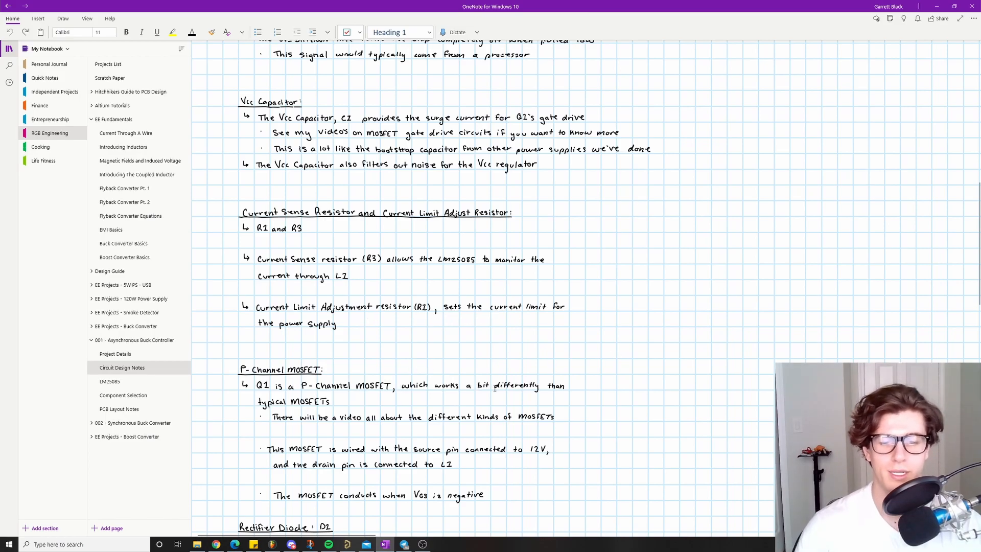
click(347, 544)
scroll(554, 295, down, 1)
ctrl+scroll(554, 294, down, 2)
middle_drag(555, 294, 559, 301)
right_drag(734, 362, 664, 361)
middle_drag(664, 361, 664, 347)
right_drag(636, 358, 606, 355)
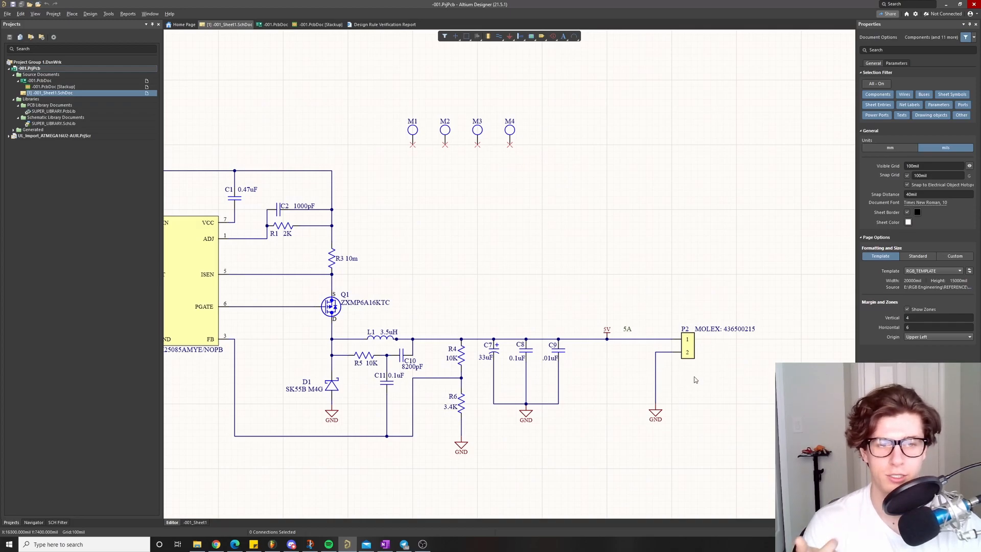
right_drag(428, 260, 511, 262)
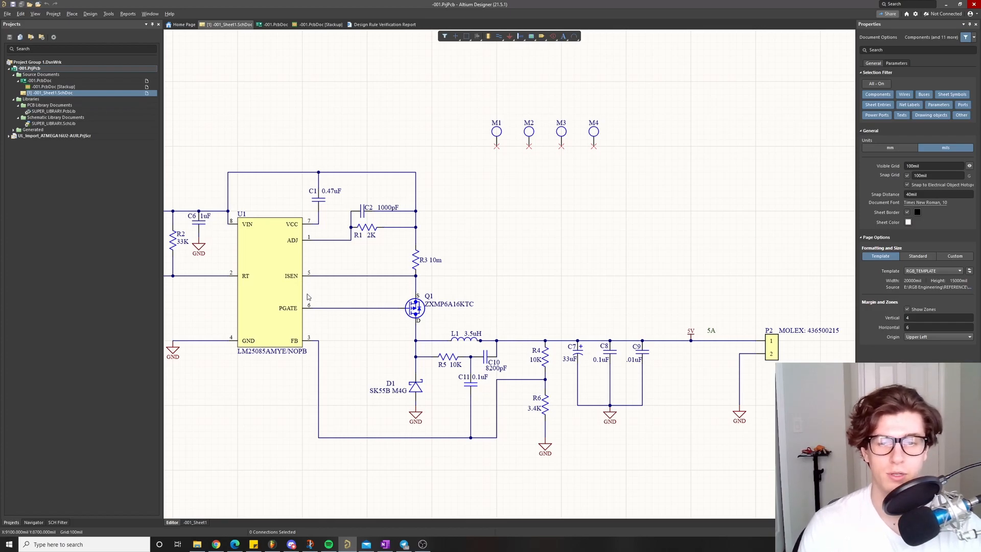
ctrl+scroll(378, 366, down, 1)
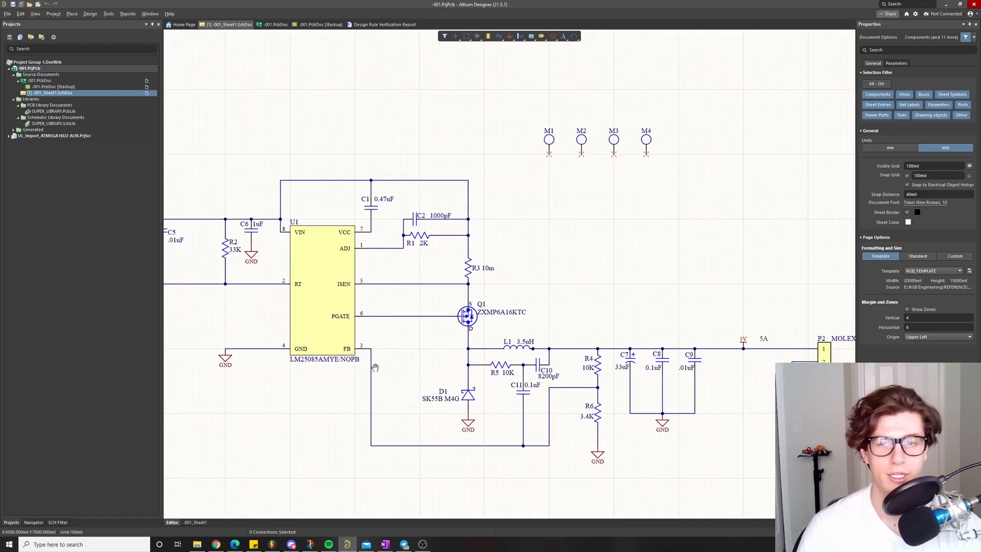
ctrl+scroll(378, 365, down, 1)
right_drag(388, 362, 438, 367)
Review the P-Channel MOSFET note in OneNote and examine Q1 on U1's PGATE line up close in Altium
key(alt+Tab)
scroll(374, 323, down, 2)
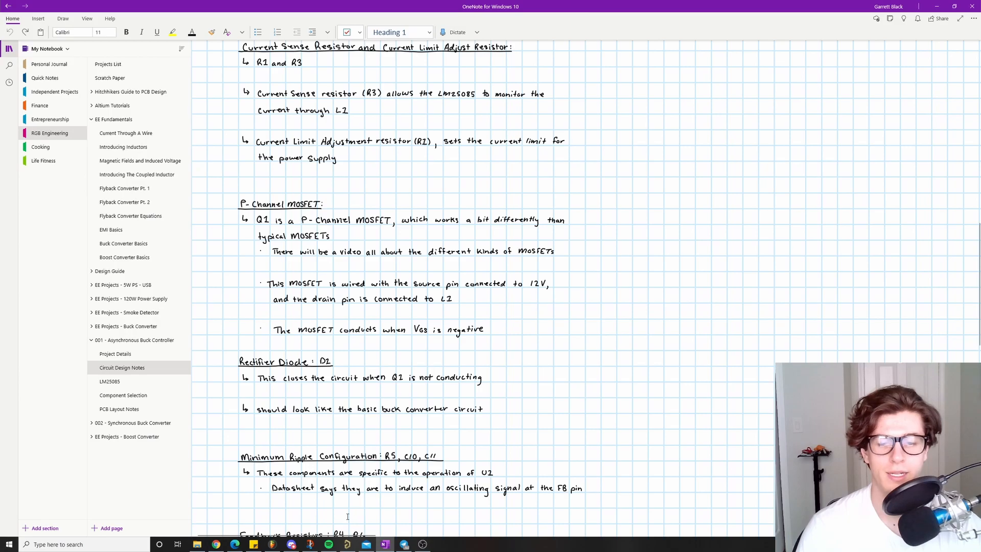
key(alt+Tab)
ctrl+scroll(475, 357, up, 4)
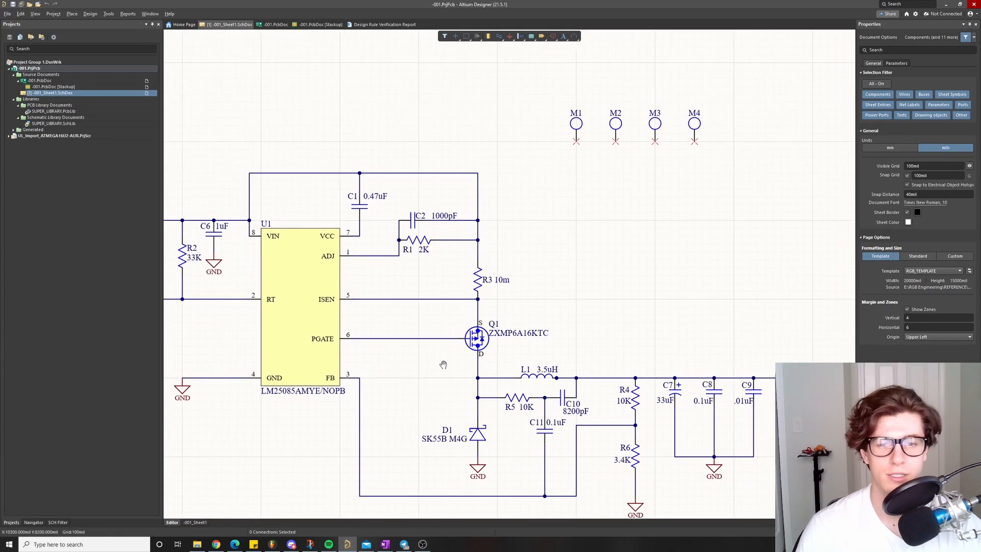
ctrl+scroll(446, 363, up, 3)
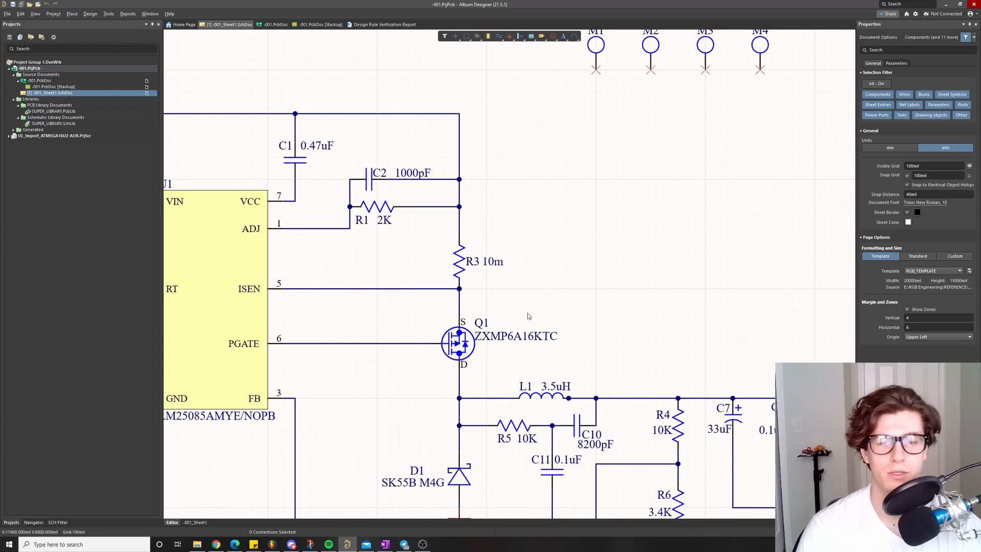
Check the OneNote description of Q1's source and drain wiring against its connections to R3 and L1 in the Altium schematic
click(385, 544)
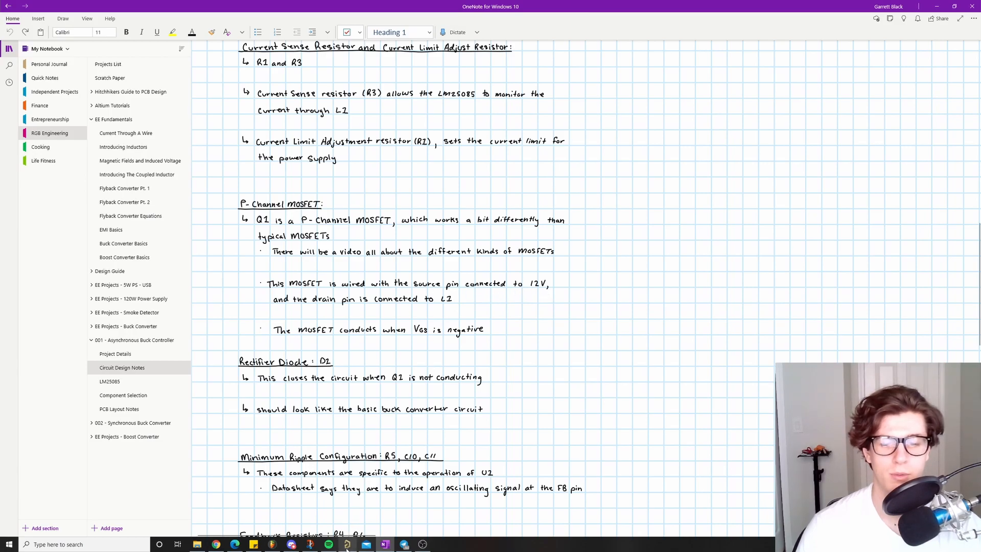
click(347, 544)
right_drag(470, 363, 479, 337)
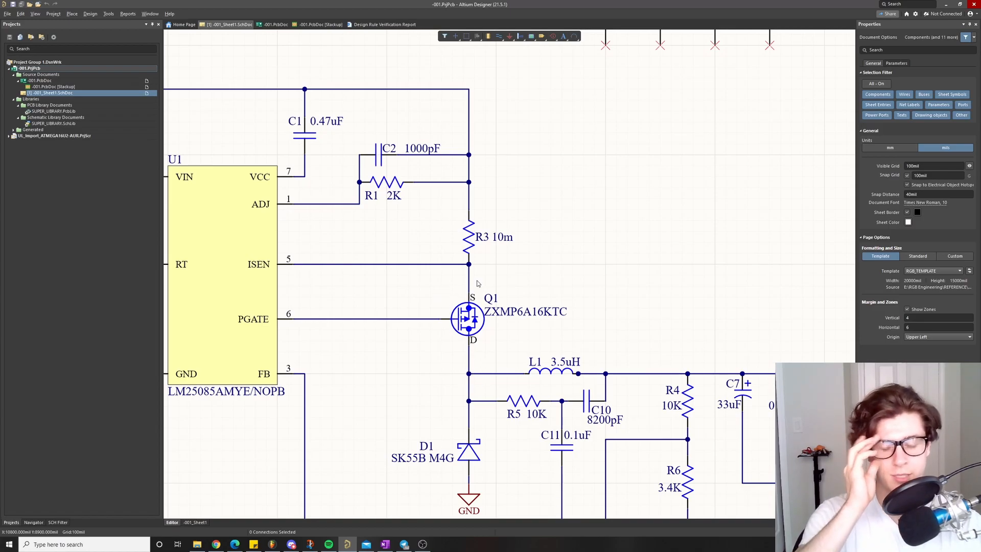
key(alt+Tab)
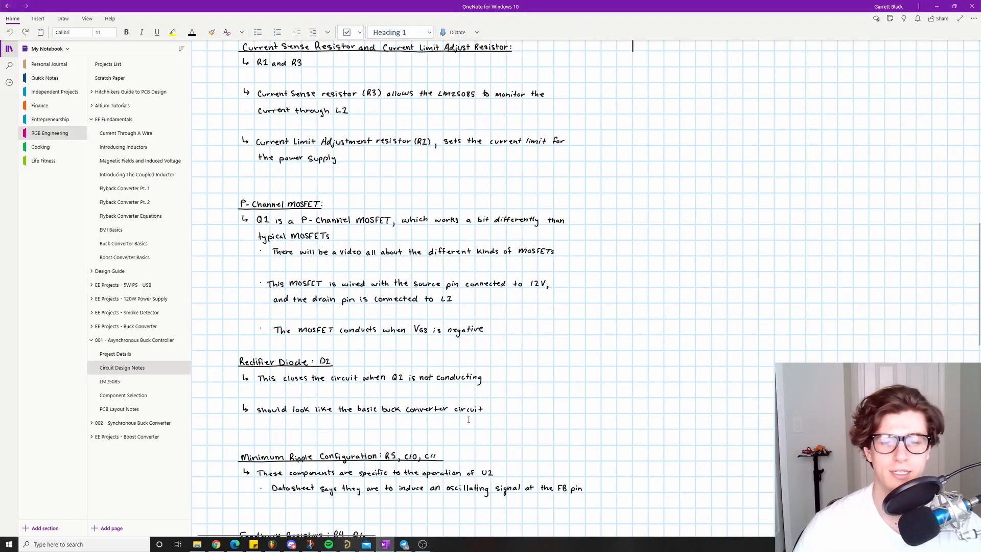
key(alt+Tab)
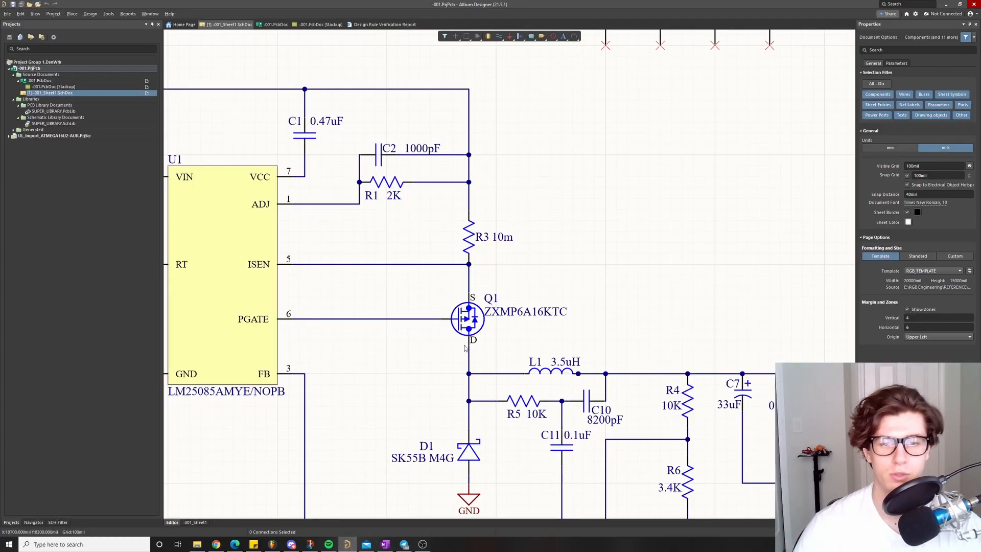
Examine Q1's gate connection to U1's PGATE pin and its source and drain wiring in the schematic
right_drag(464, 348, 484, 369)
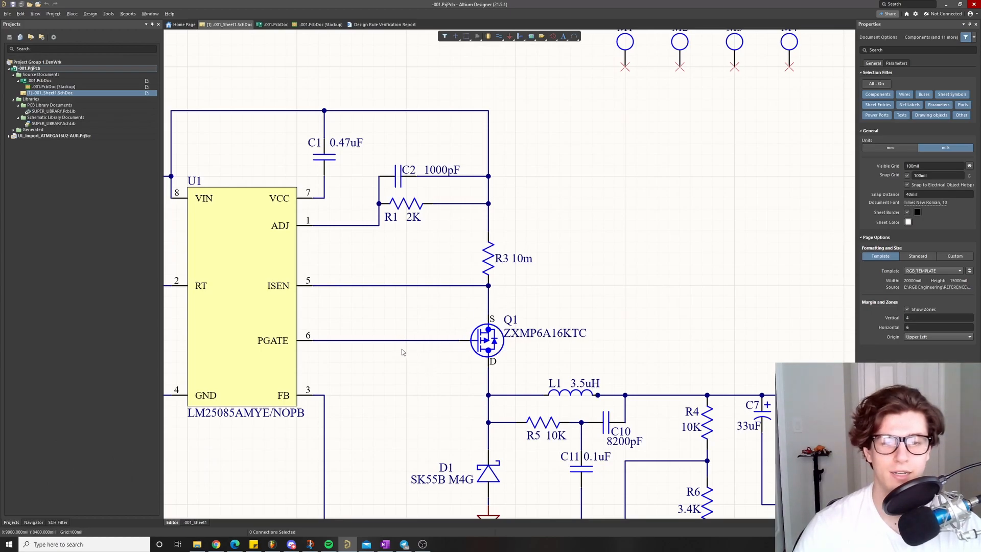
right_drag(462, 355, 479, 363)
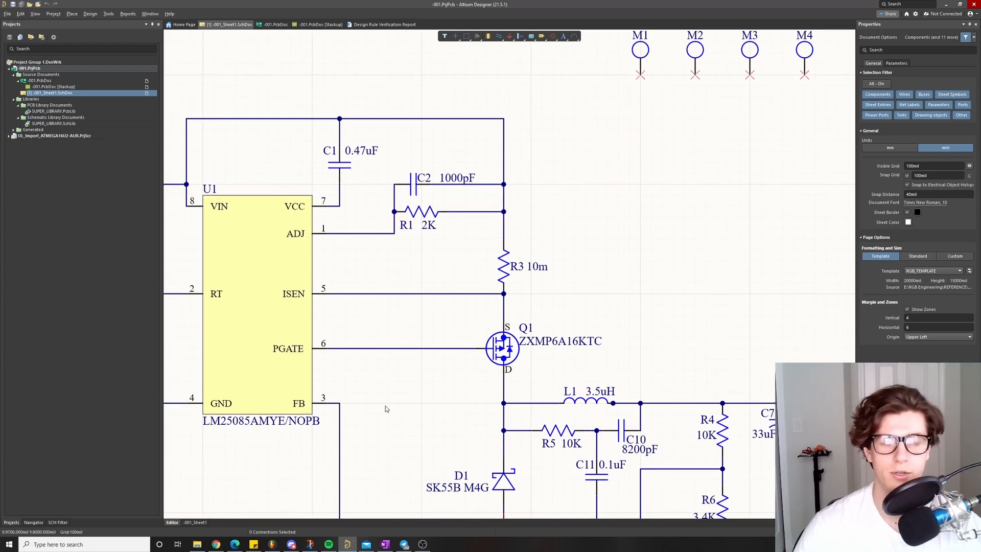
right_drag(441, 389, 410, 378)
Read the Rectifier Diode note in the OneNote design notes, then locate D1 below Q1's drain in the Altium schematic
mouse_move(386, 546)
click(391, 510)
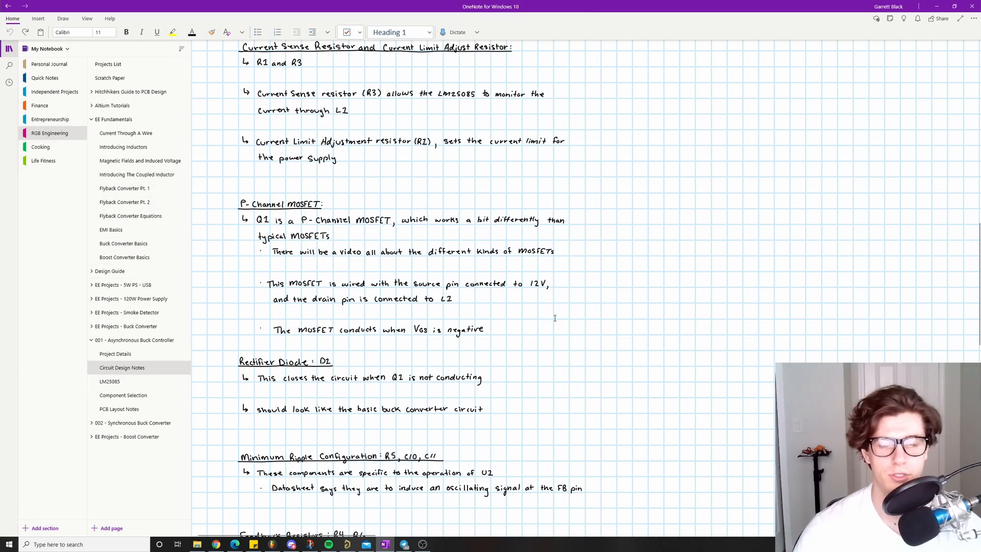
scroll(362, 343, down, 1)
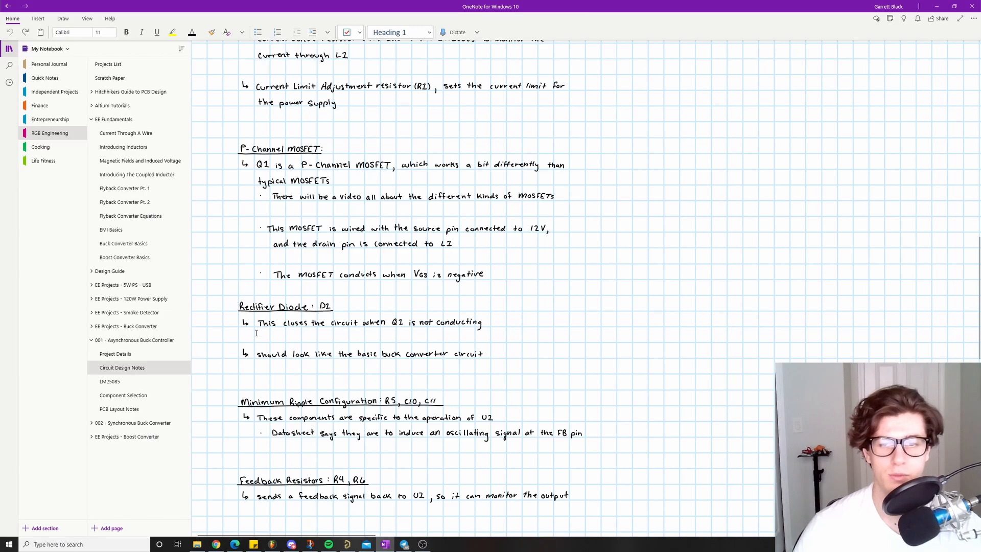
click(347, 544)
scroll(450, 336, down, 3)
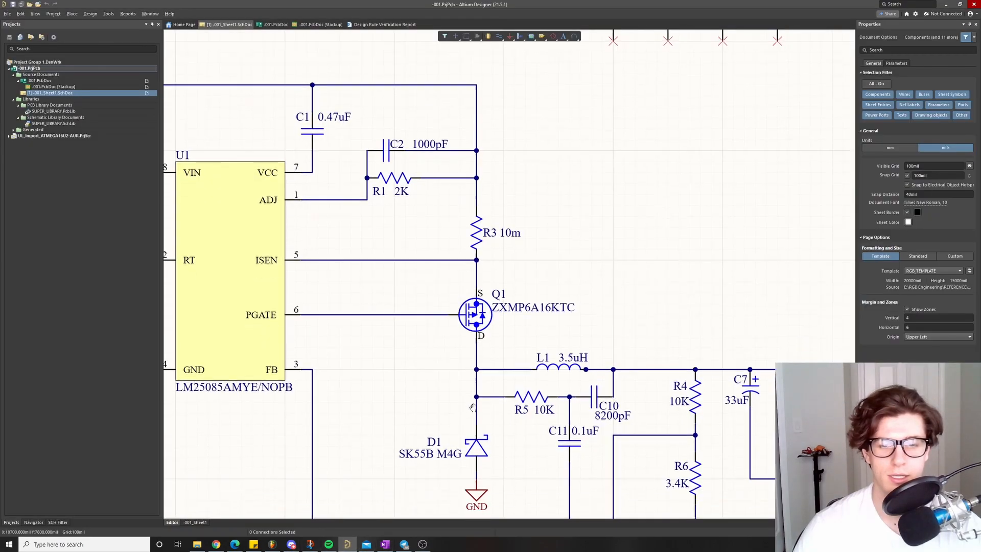
Review the switch-closed and switch-open diagrams on OneNote's Buck Converter Basics page for comparison with D1's role in the Altium schematic
click(384, 544)
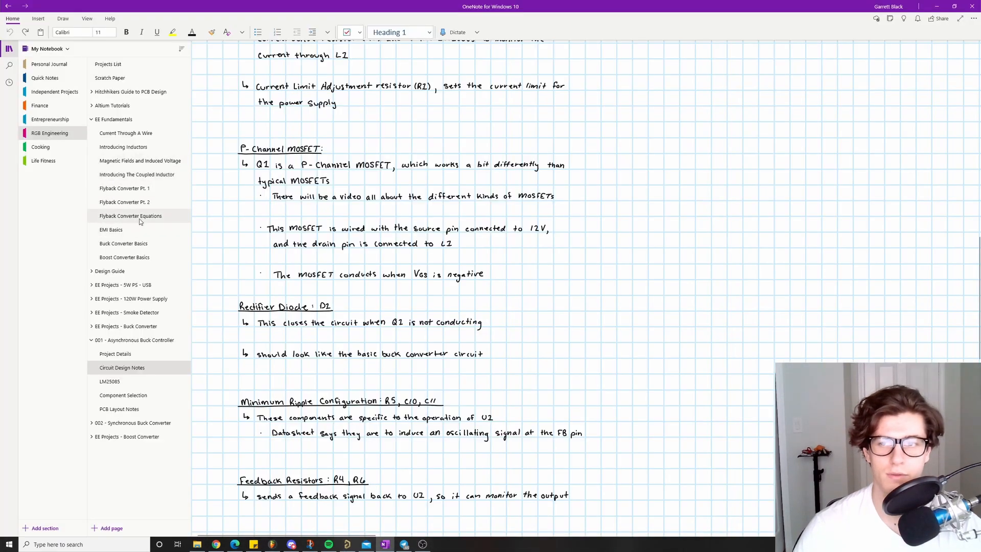
click(136, 203)
click(131, 245)
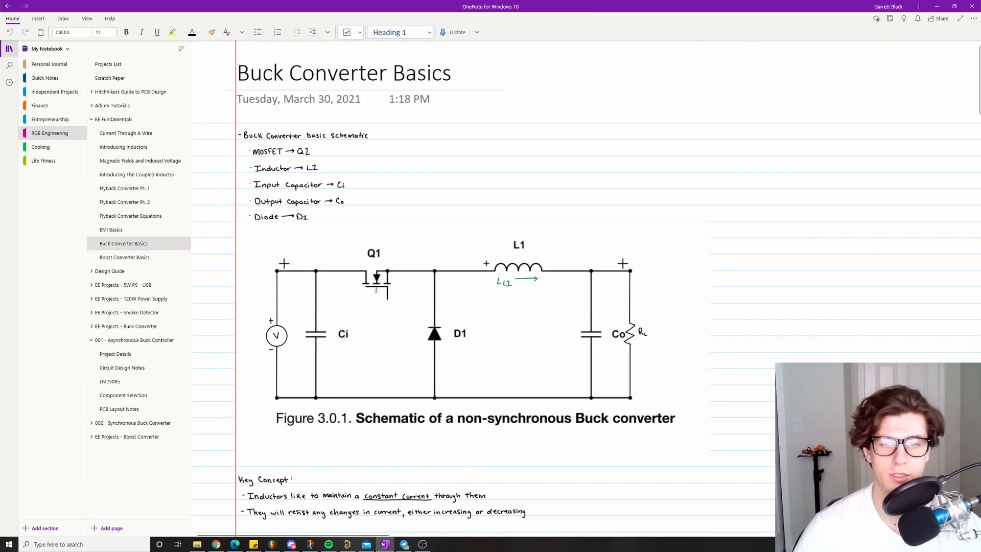
scroll(467, 339, down, 6)
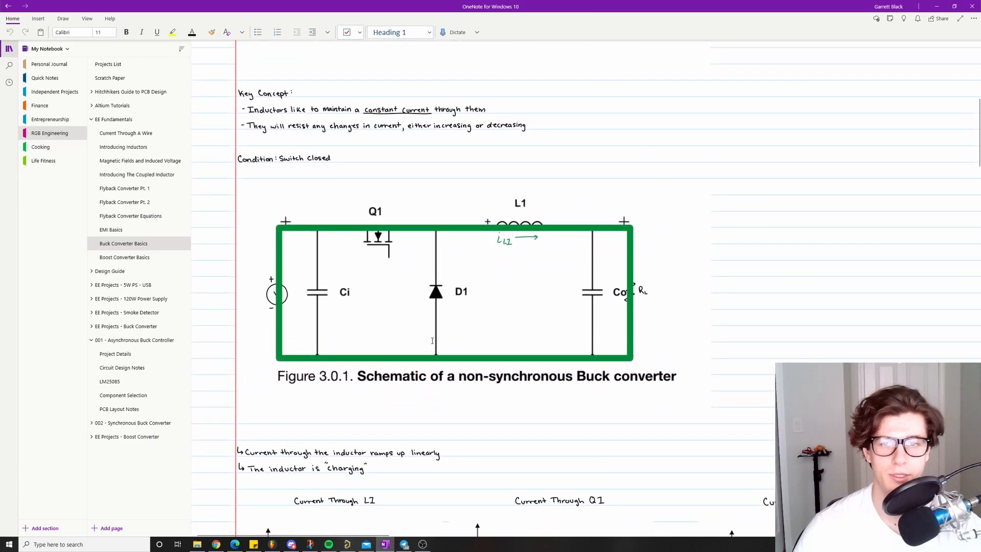
scroll(423, 271, down, 1)
scroll(469, 267, down, 3)
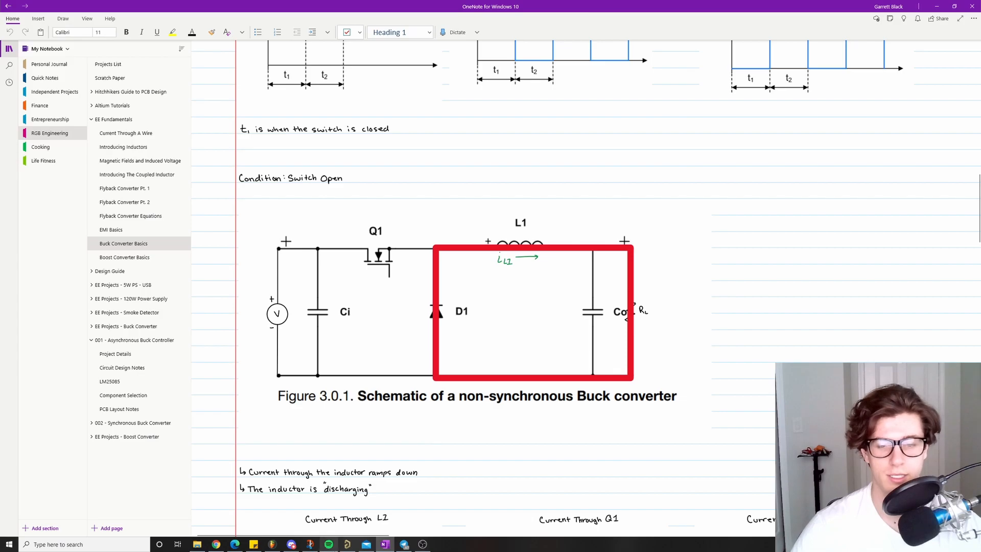
mouse_move(348, 545)
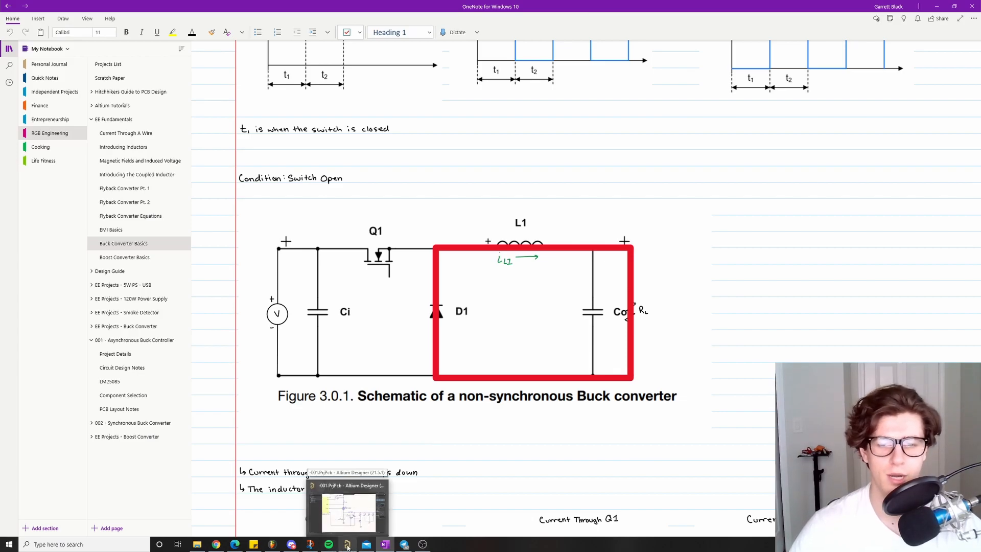
click(347, 544)
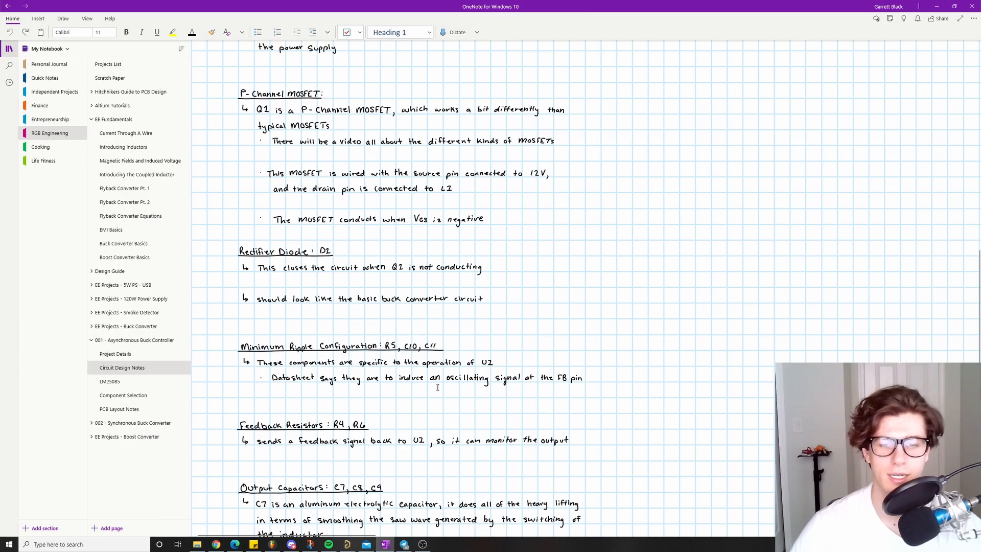
Compare the ripple network of R5, C10 and C11 around L1 in Altium with the Minimum Ripple Configuration note in OneNote
click(347, 544)
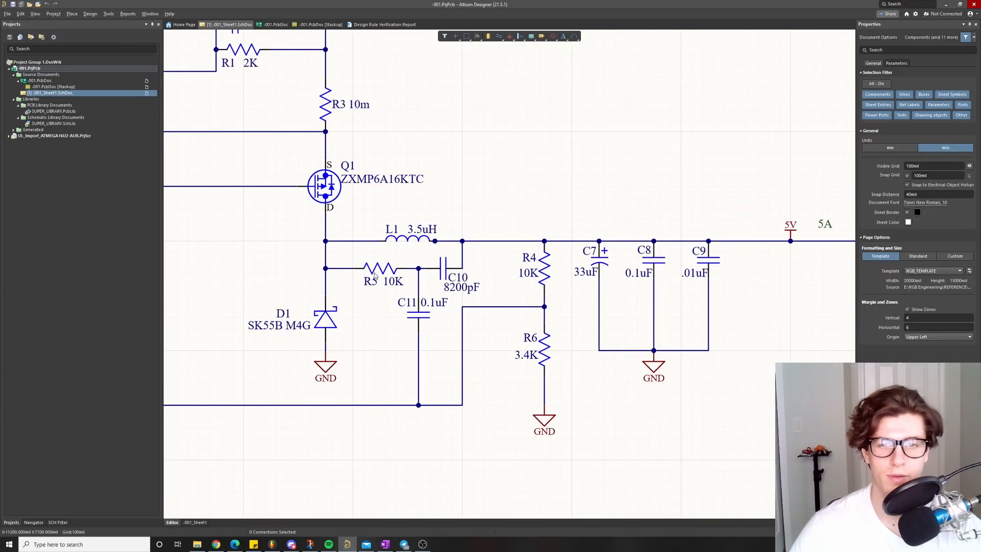
right_drag(412, 313, 458, 366)
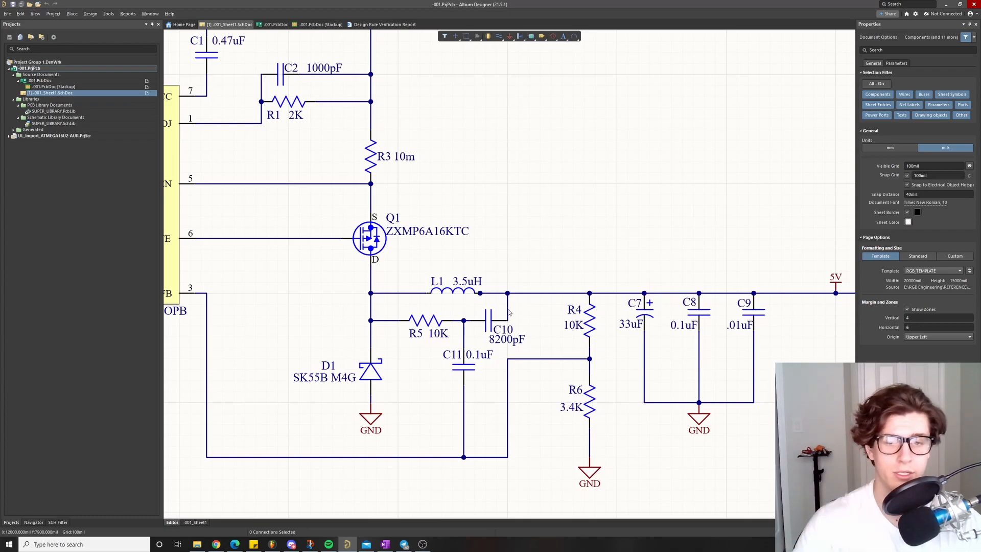
right_drag(538, 330, 530, 344)
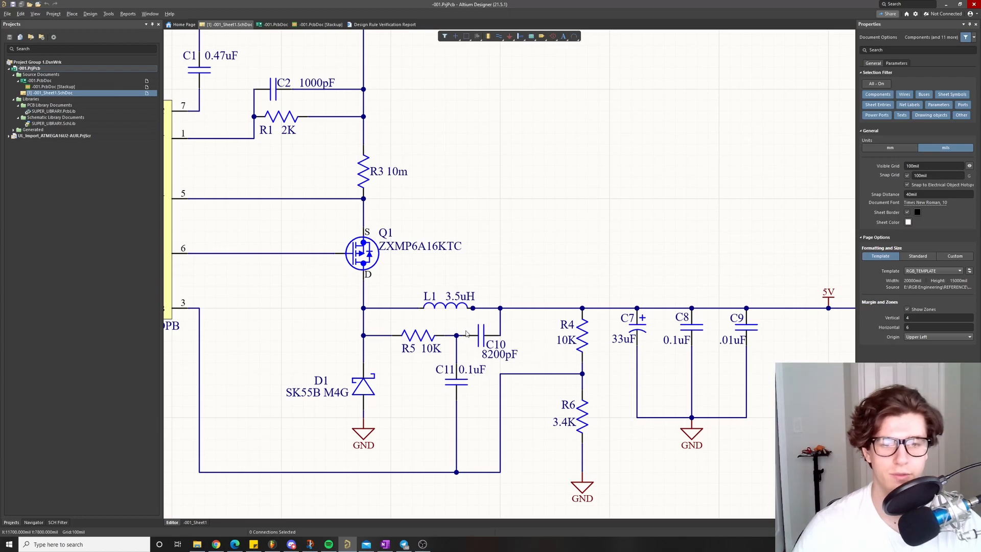
ctrl+scroll(433, 384, down, 2)
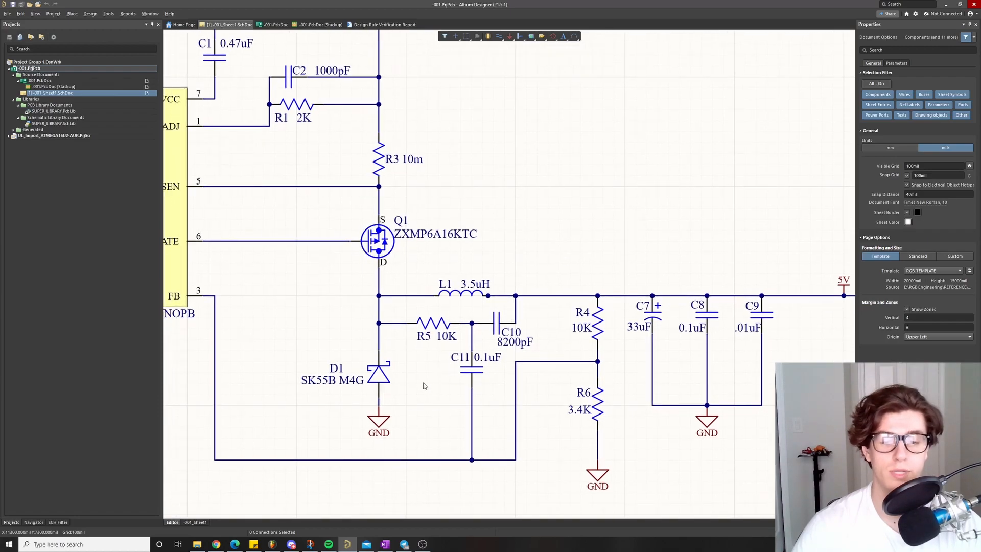
click(385, 543)
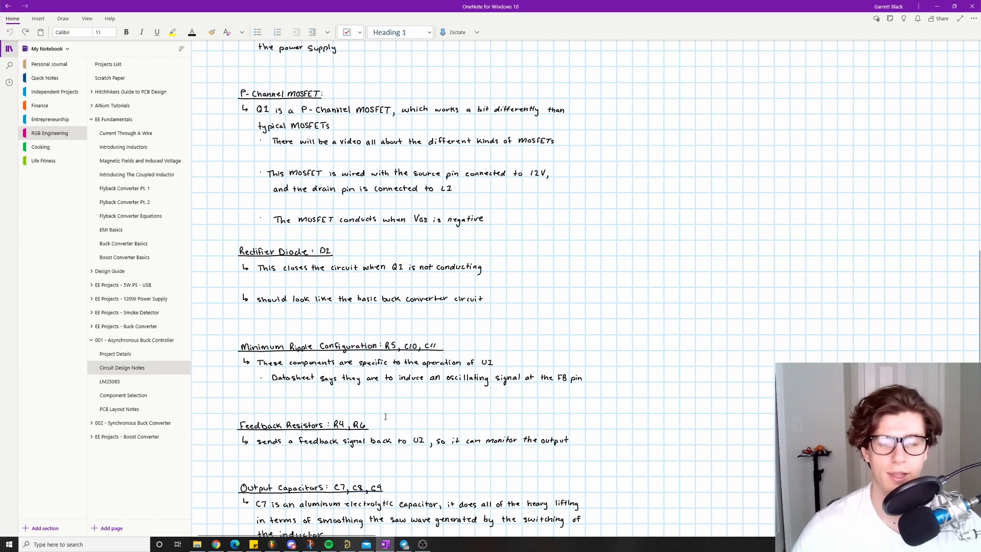
click(351, 544)
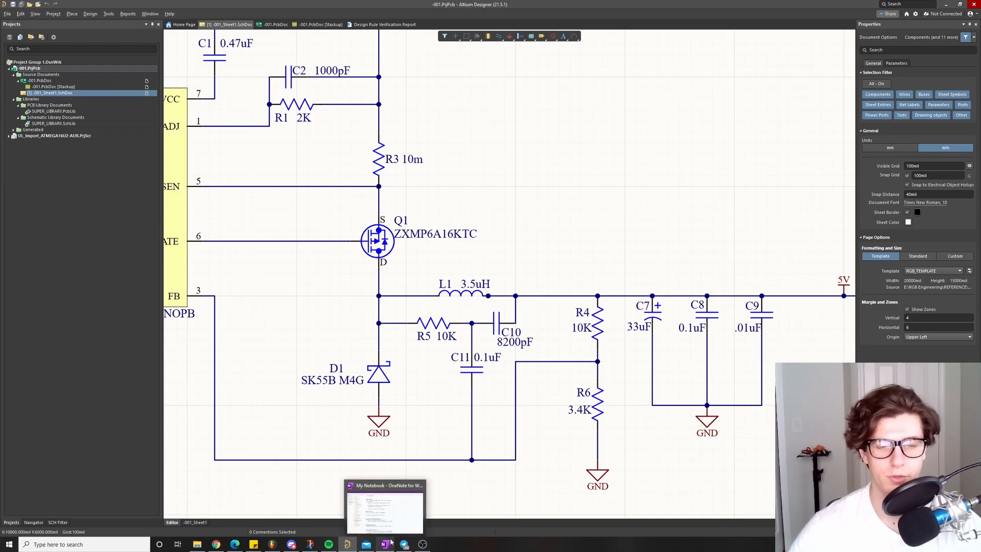
Read the Feedback Resistors note in OneNote, then trace the line from the R4 and R6 divider to U1's FB pin in Altium
click(392, 529)
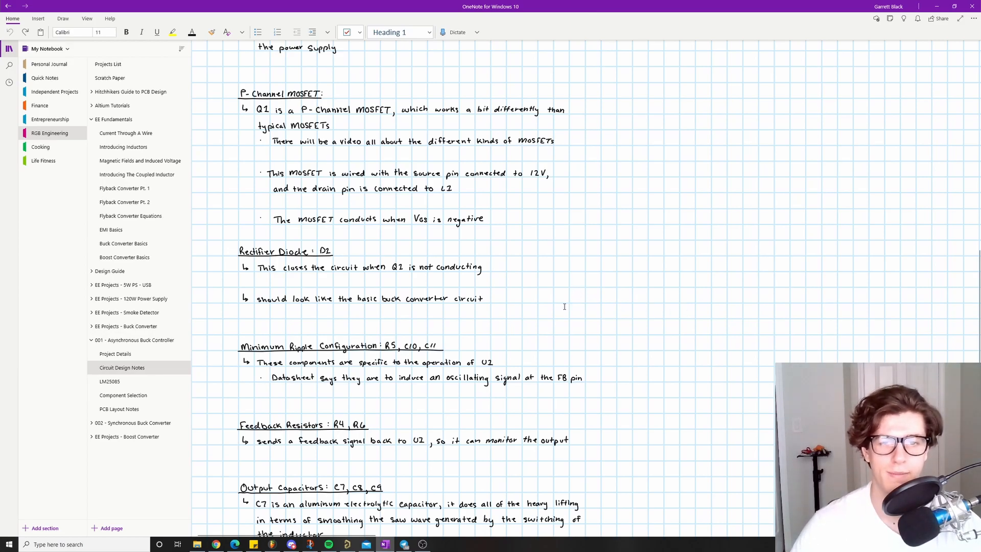
scroll(564, 307, down, 1)
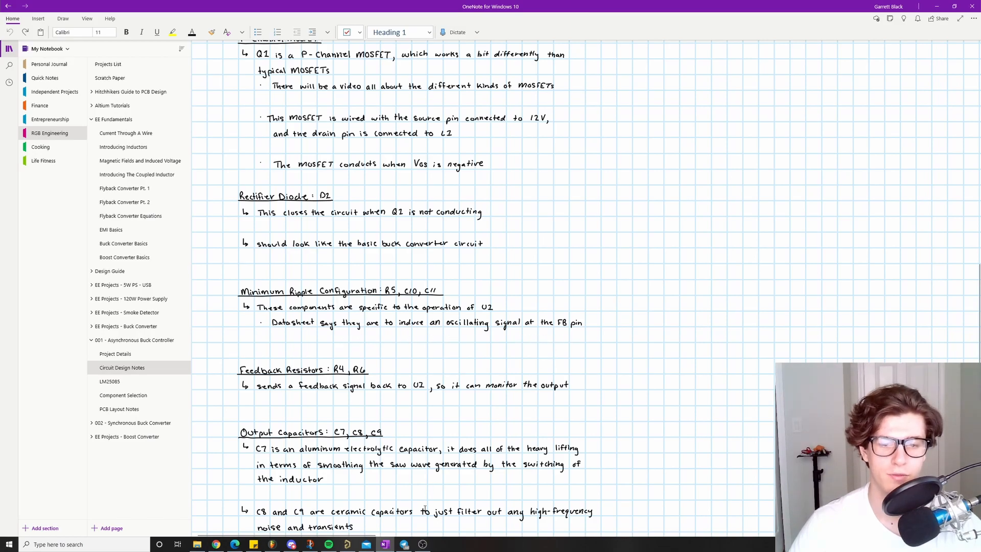
click(347, 544)
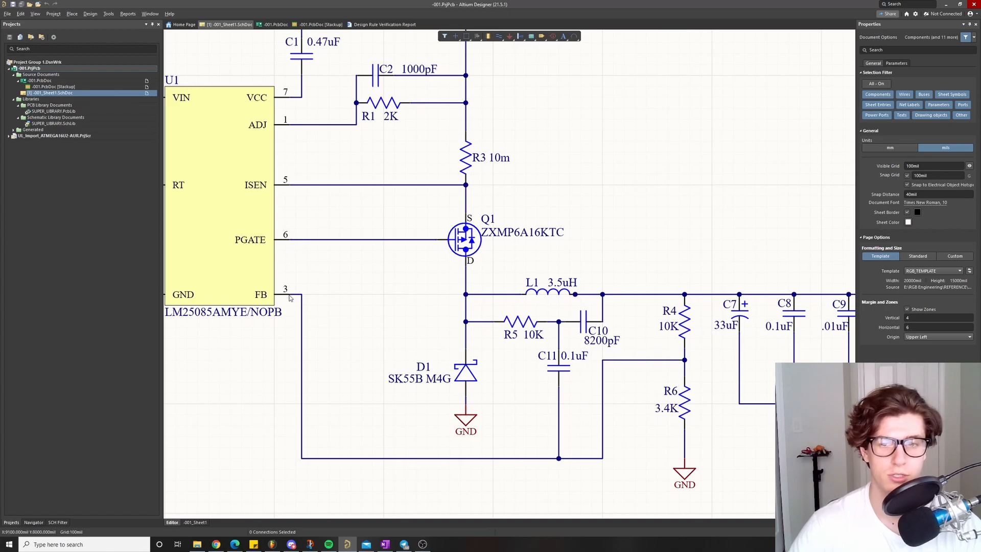
right_drag(501, 335, 380, 326)
right_drag(493, 405, 561, 396)
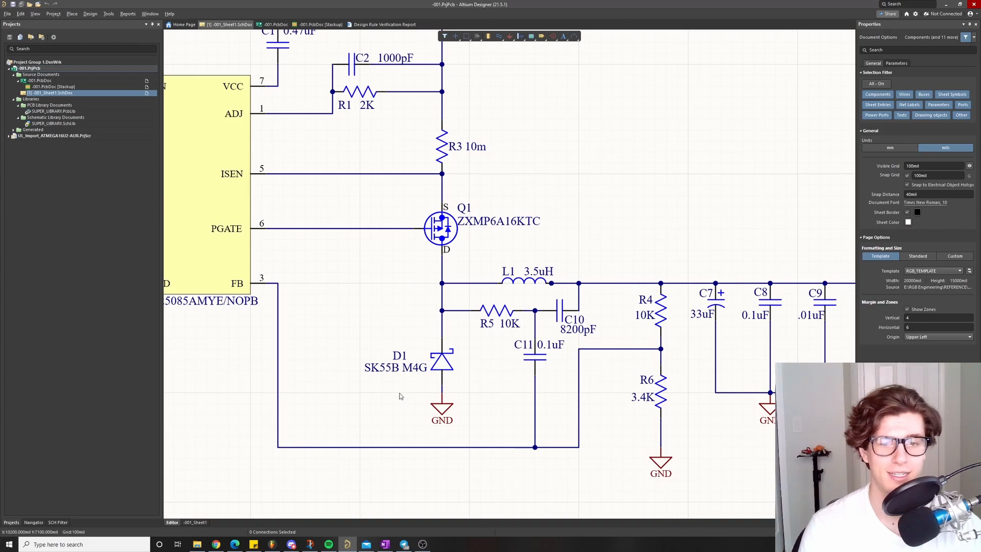
right_drag(380, 344, 424, 358)
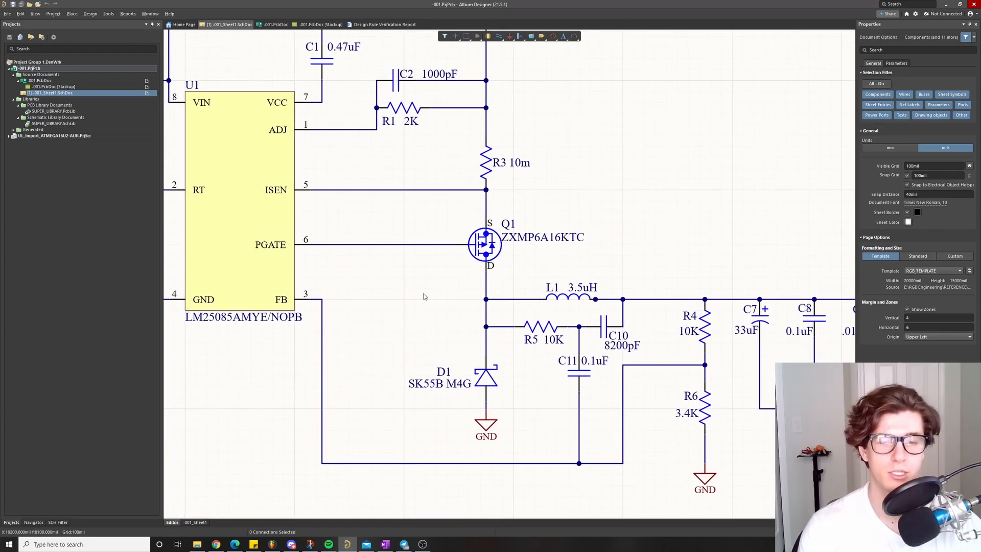
right_drag(413, 301, 379, 323)
ctrl+scroll(409, 352, down, 2)
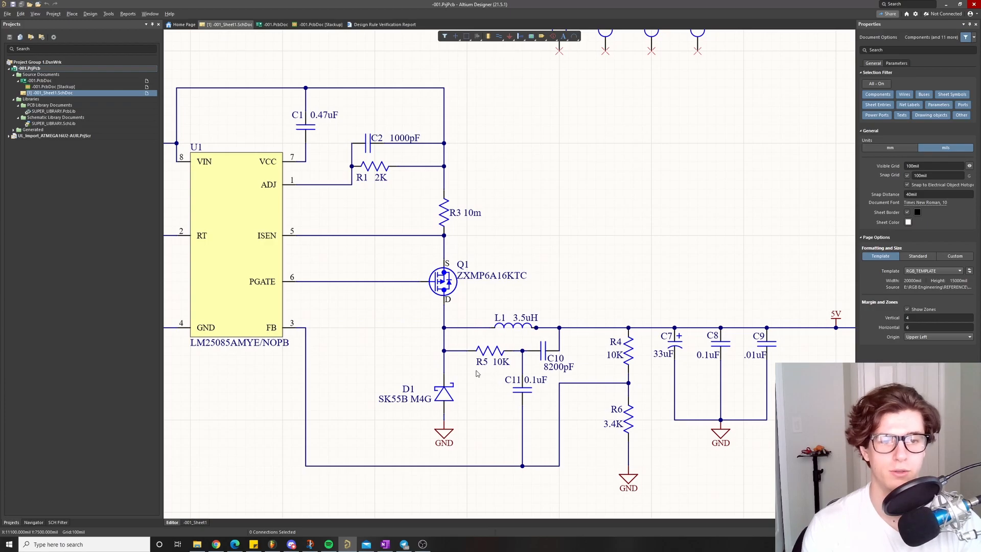
Glance at the remaining OneNote circuit notes, then recheck the feedback path alongside U1, Q1 and the 5V output in Altium
key(alt+Tab)
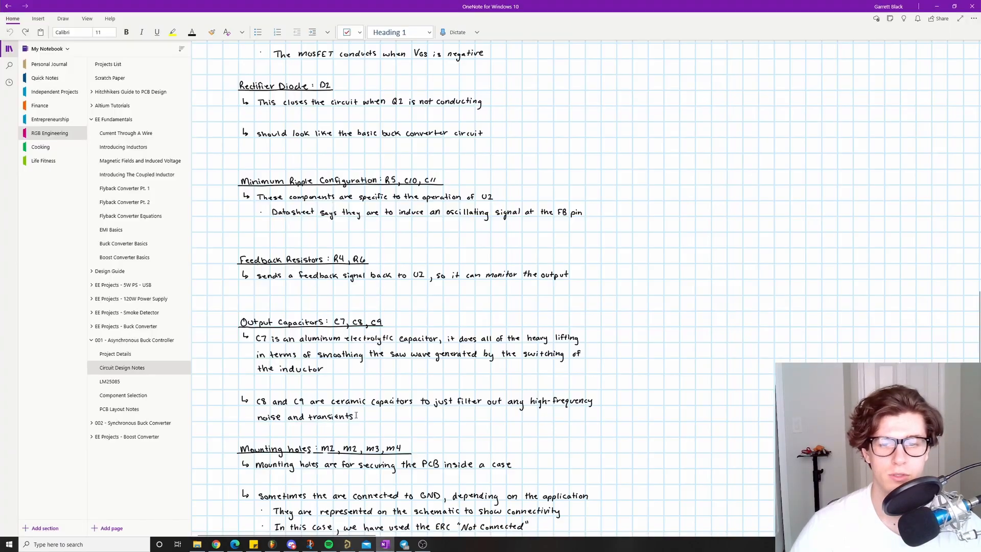
key(alt+Tab)
ctrl+scroll(504, 366, down, 3)
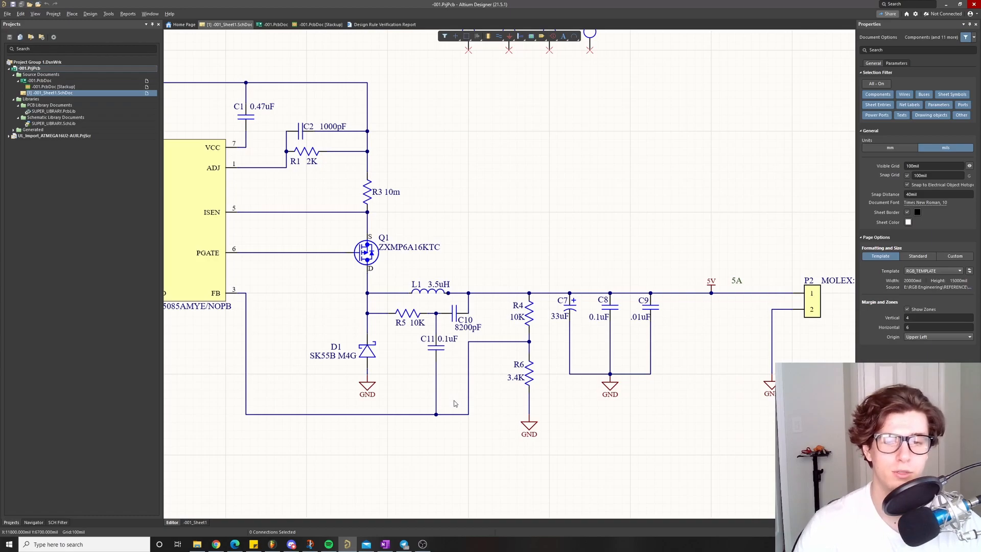
right_drag(487, 366, 530, 372)
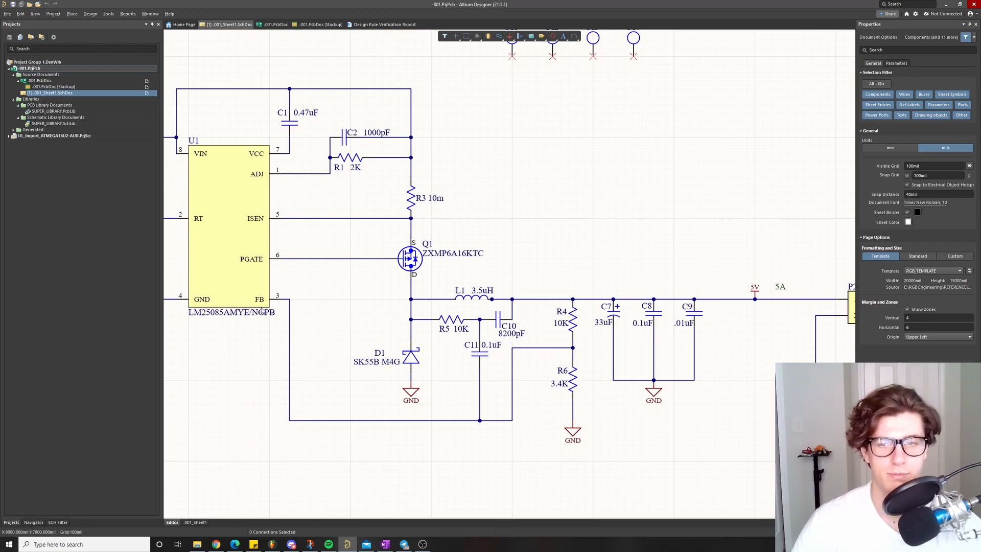
right_drag(310, 272, 321, 275)
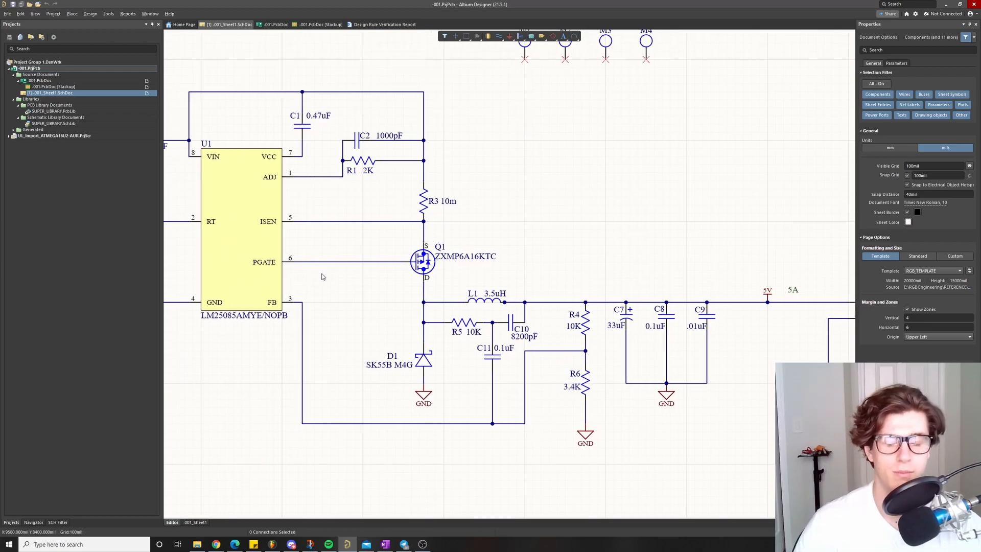
Read the Output Capacitors note in OneNote and view C7, C8 and C9 within the whole converter schematic in Altium
click(385, 544)
scroll(323, 290, down, 2)
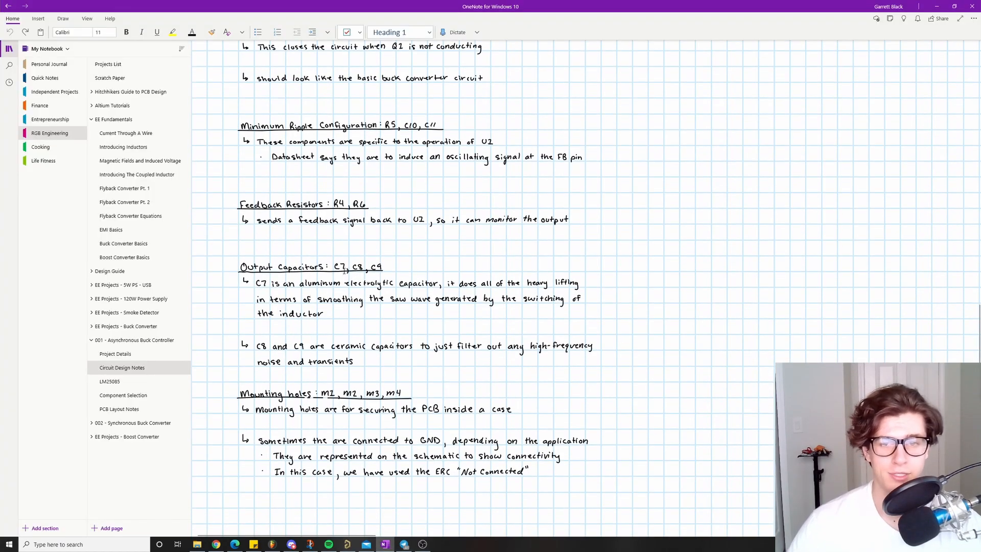
click(347, 544)
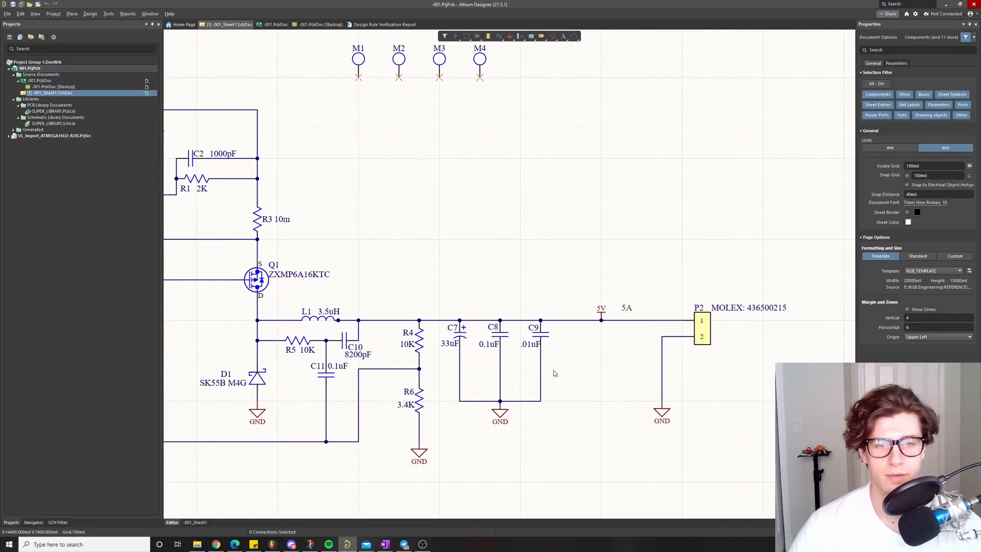
ctrl+scroll(495, 347, up, 4)
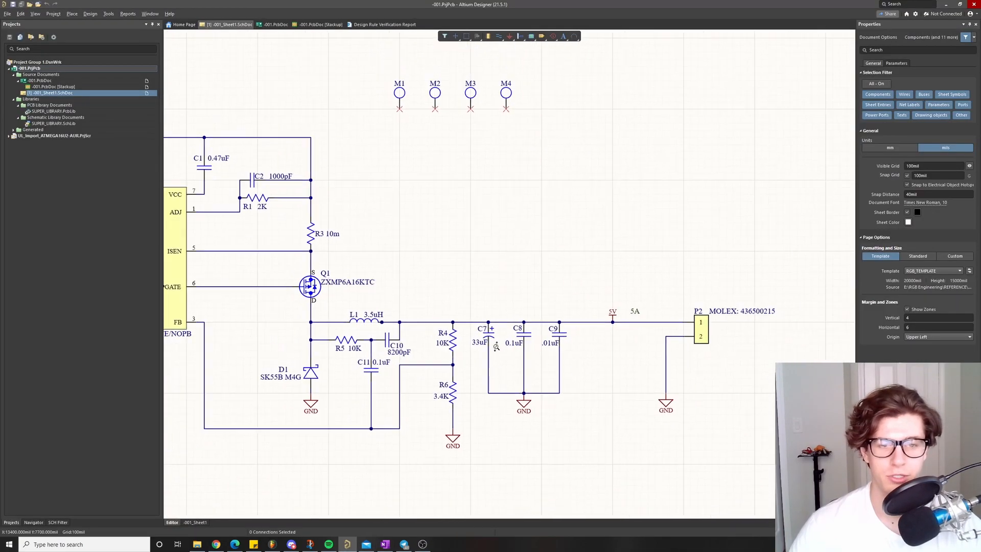
ctrl+scroll(412, 345, down, 1)
right_drag(430, 278, 572, 302)
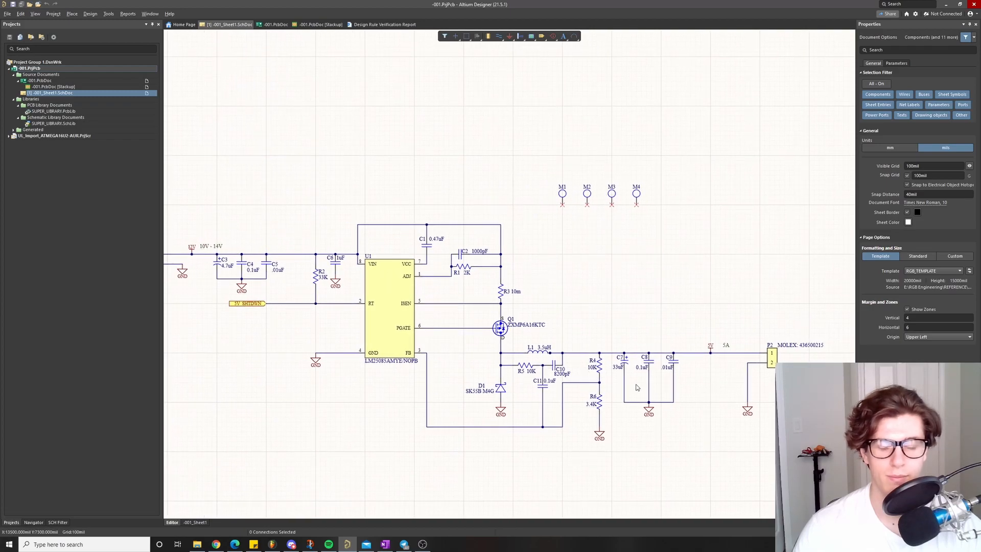
Examine C7, C8 and C9 up close on the 5V rail between L1 and output connector P2
ctrl+scroll(628, 373, up, 5)
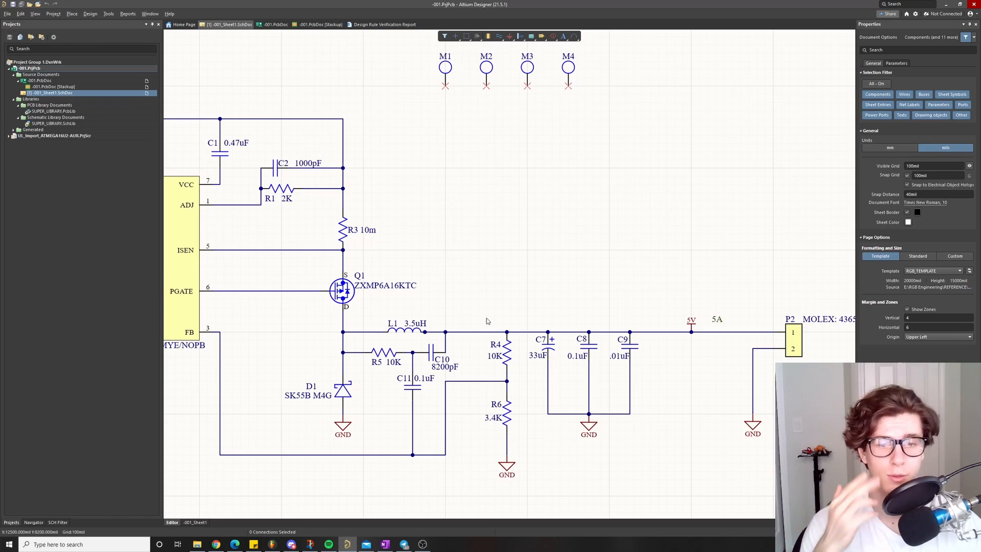
right_drag(486, 318, 543, 353)
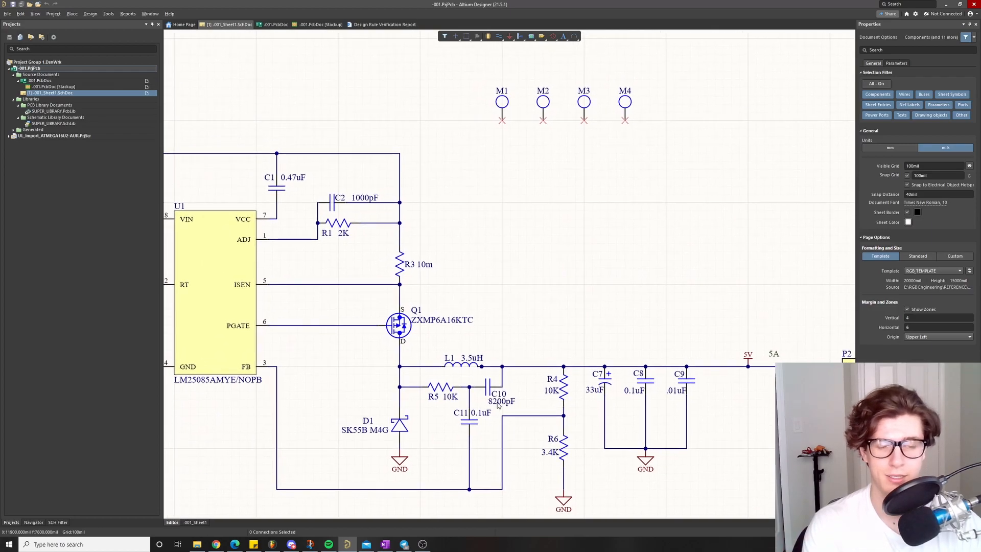
right_drag(658, 423, 581, 394)
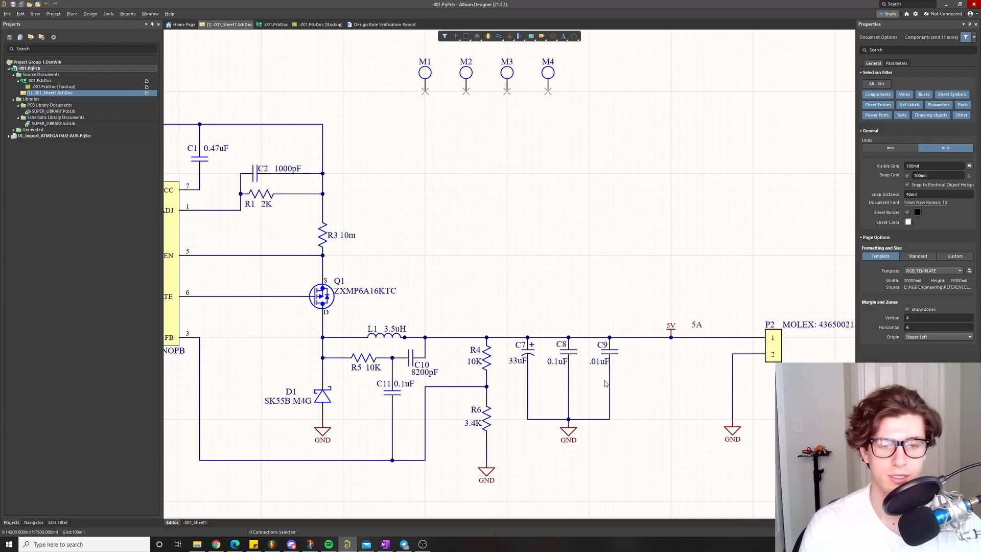
right_drag(460, 373, 494, 358)
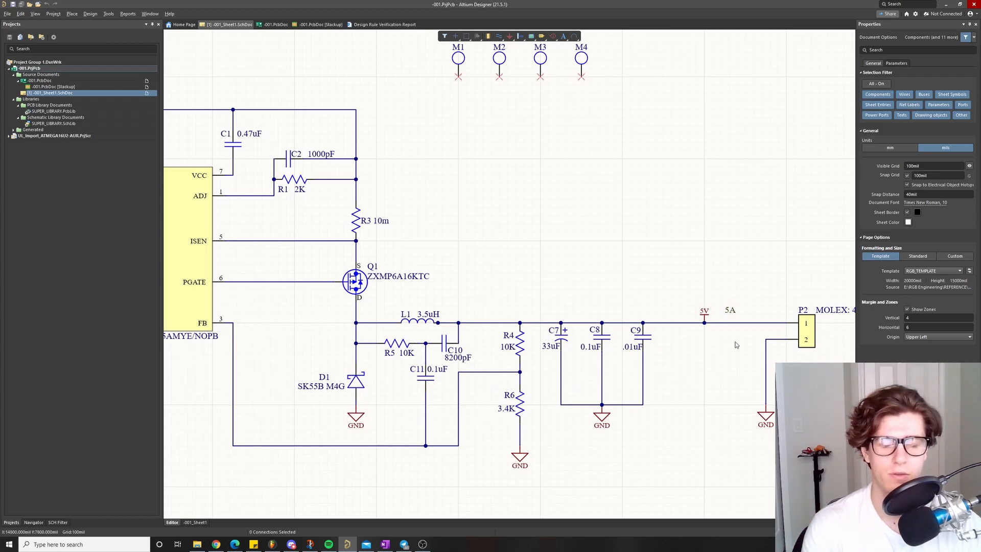
Recheck C7, C8 and C9 in the schematic, then read the Output Capacitors and Mounting Holes notes in OneNote
right_drag(325, 315, 274, 302)
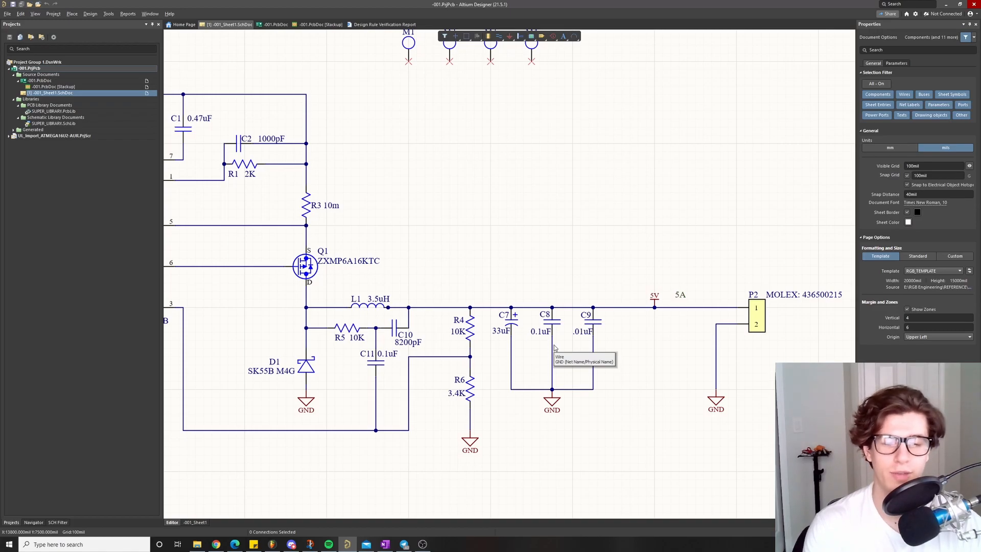
key(alt+Tab)
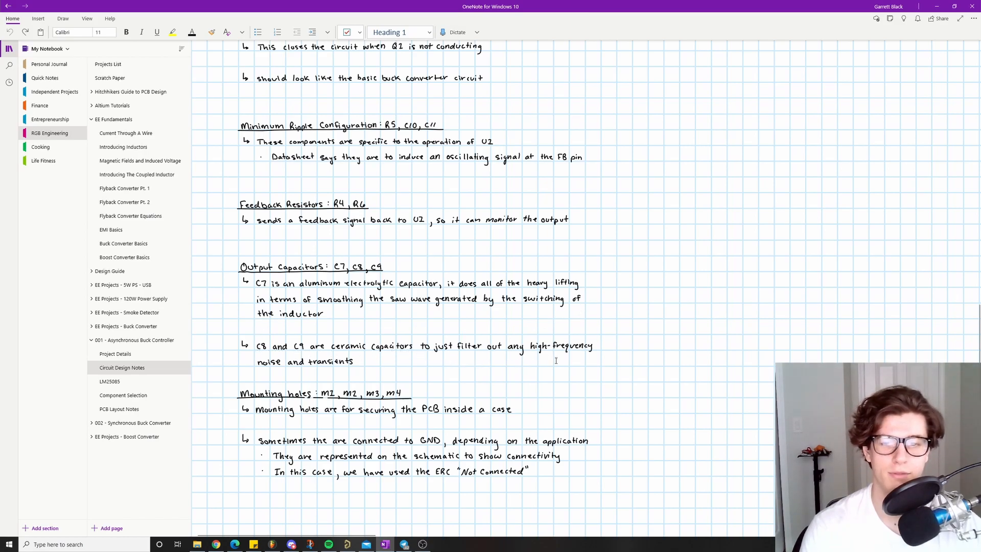
scroll(541, 364, down, 3)
scroll(494, 374, up, 3)
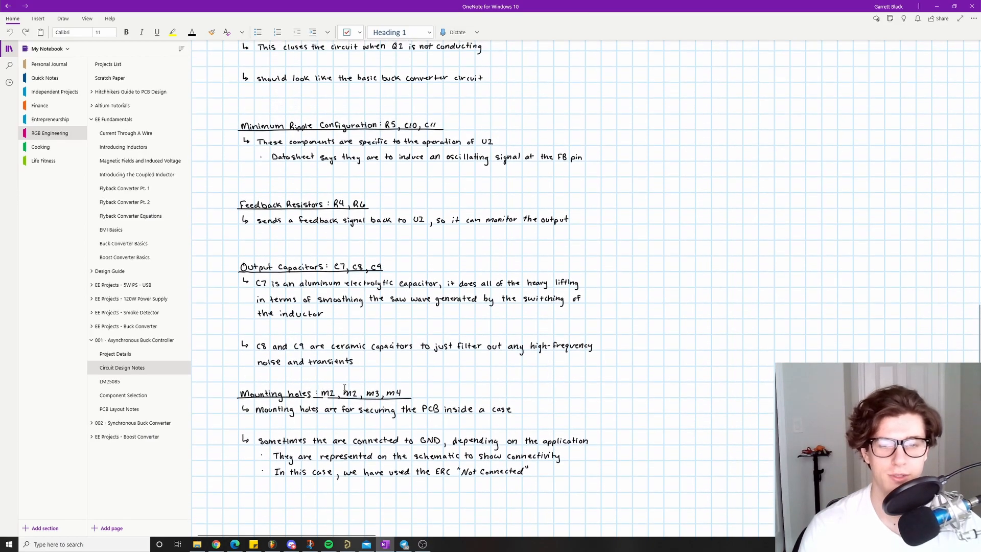
Switch to Altium and compare mounting holes M1 to M4 in the schematic with the board corners in -001.PcbDoc
click(347, 543)
right_drag(536, 168, 536, 380)
ctrl+scroll(510, 287, up, 2)
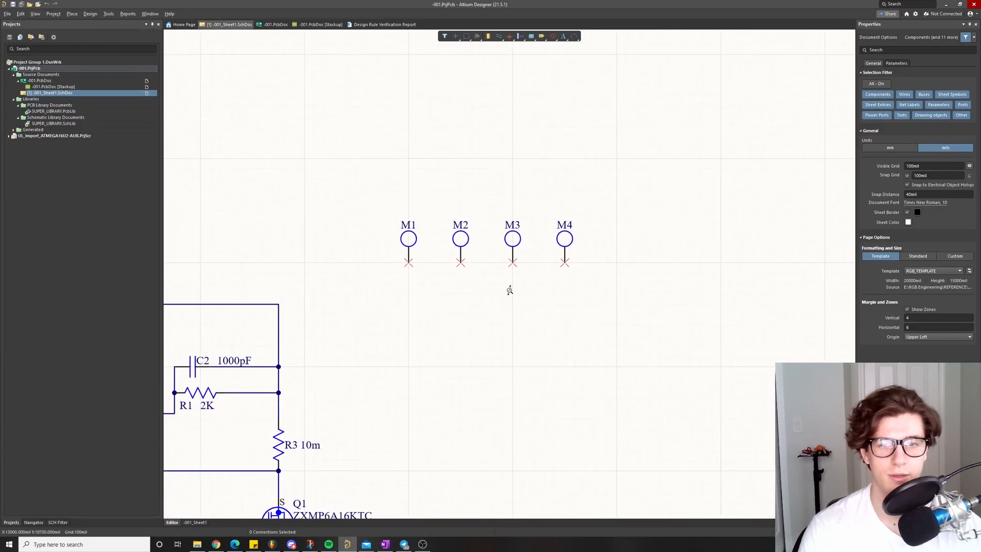
double_click(41, 81)
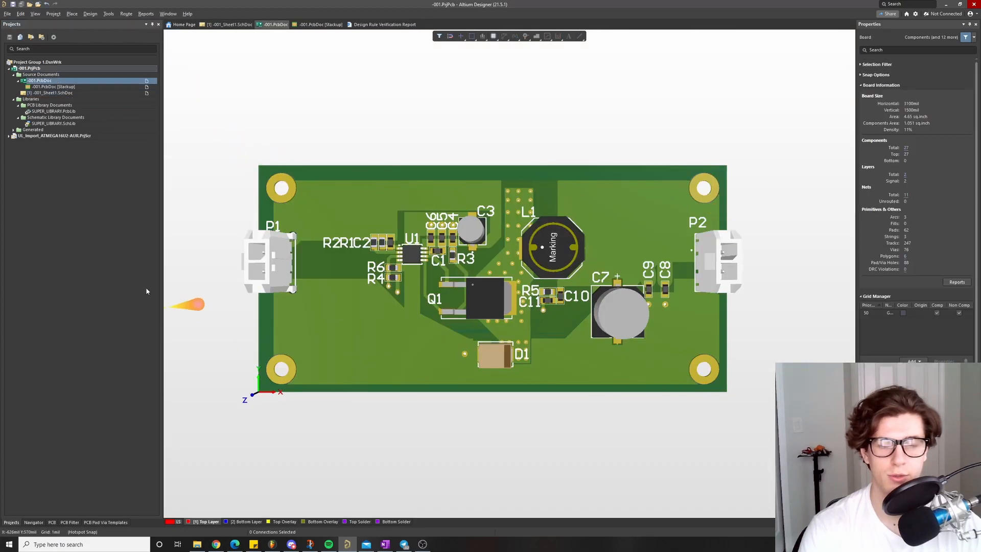
double_click(50, 93)
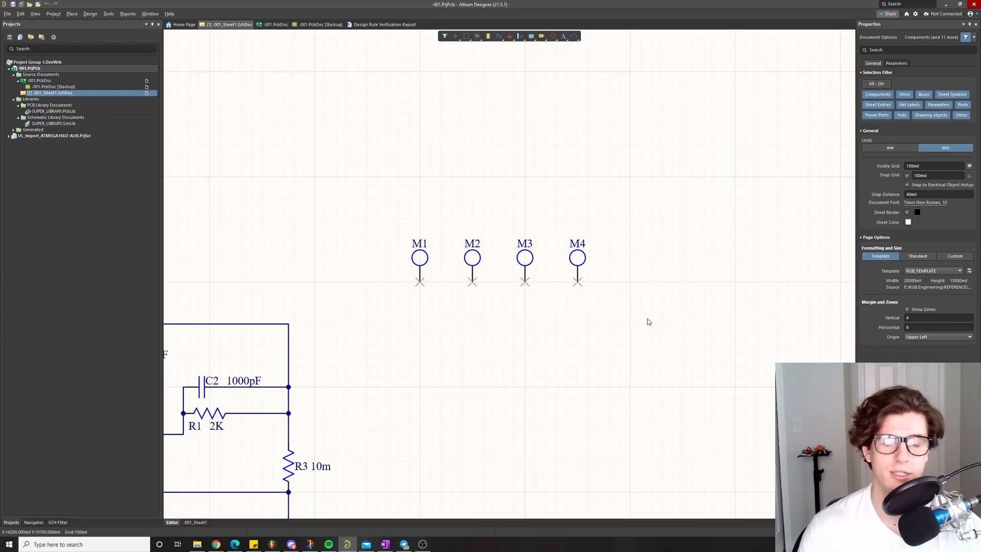
Inspect mounting hole M1's component properties and preview its footprint model
drag(378, 214, 448, 313)
click(427, 277)
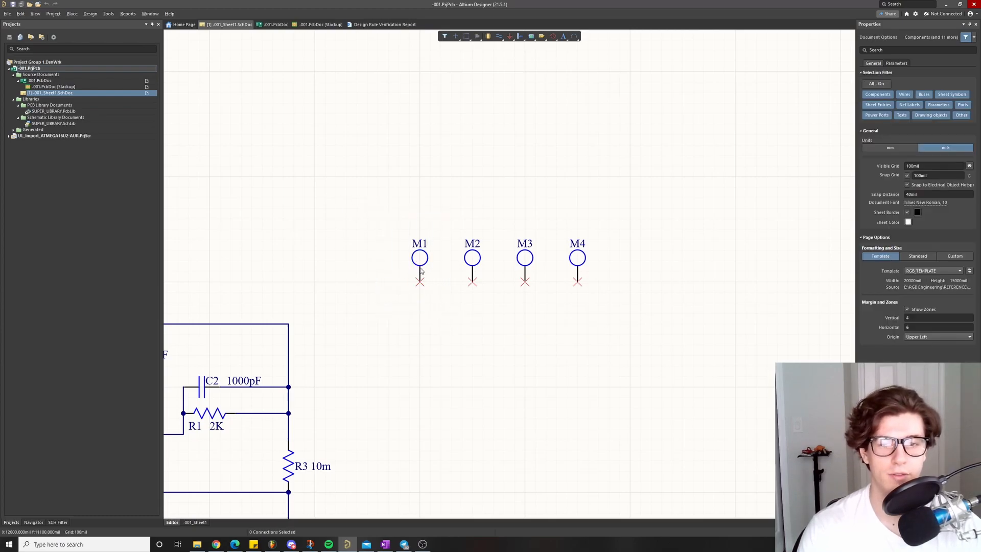
click(420, 271)
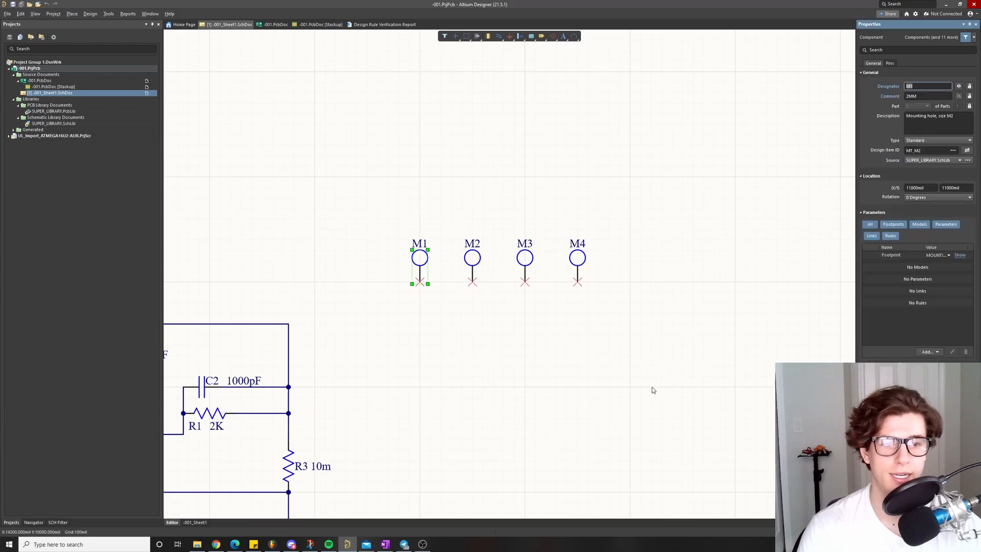
click(959, 255)
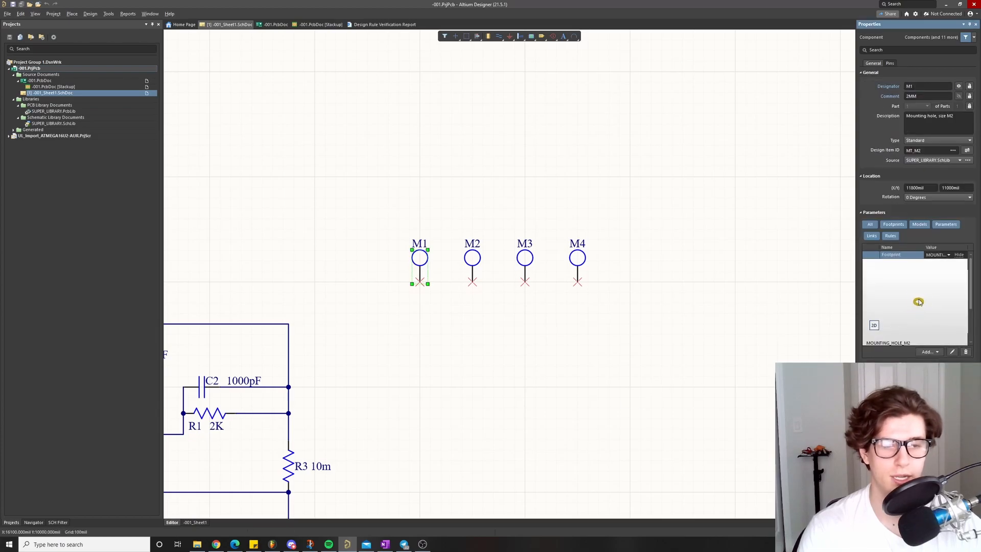
click(517, 325)
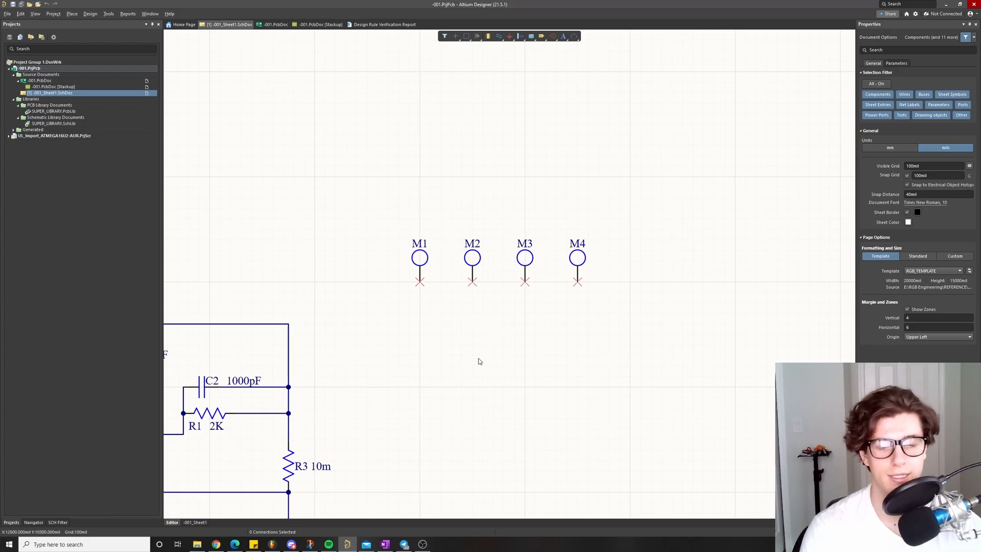
Read the Mounting Holes note in OneNote on GND connection and the ERC "Not Connected" marker, then return to Altium
ctrl+scroll(427, 332, down, 3)
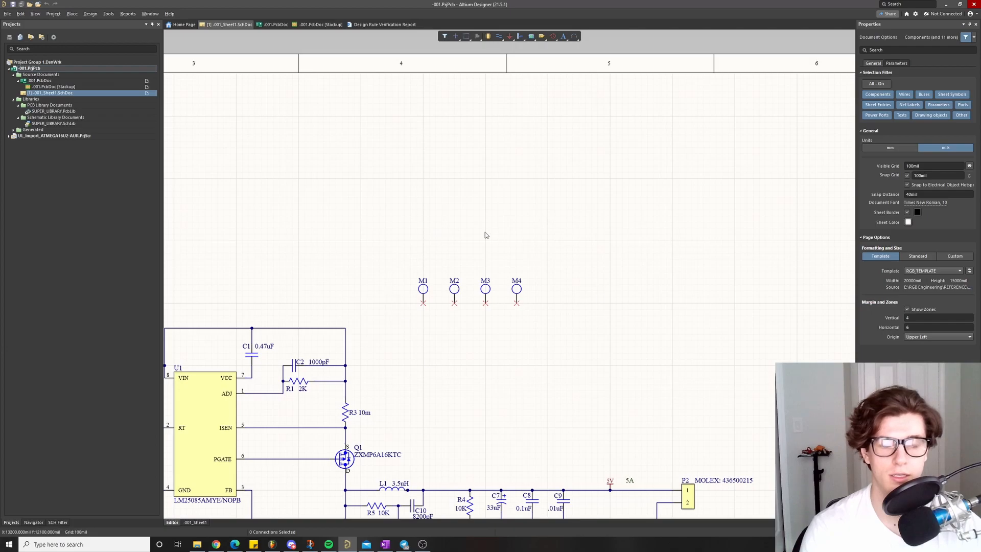
key(alt+Tab)
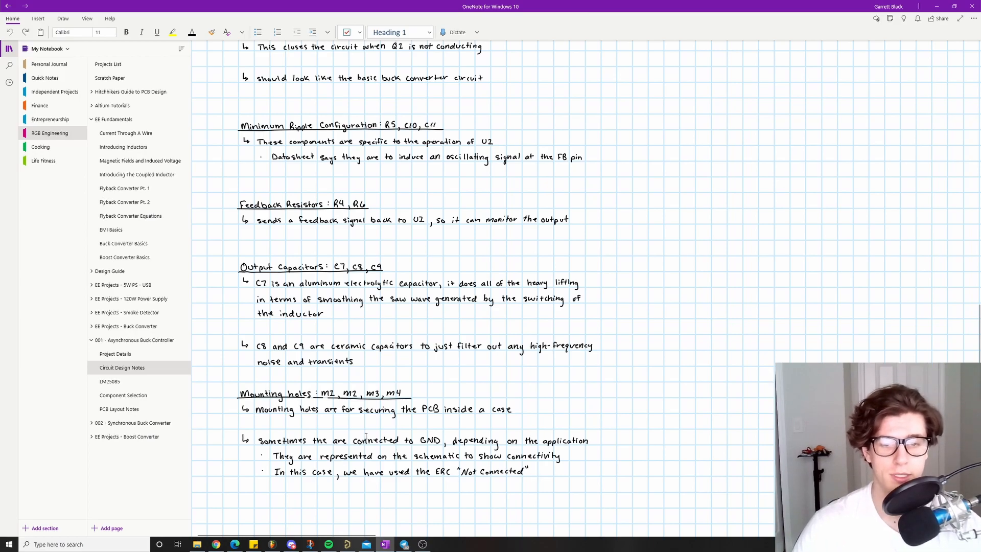
scroll(514, 454, down, 1)
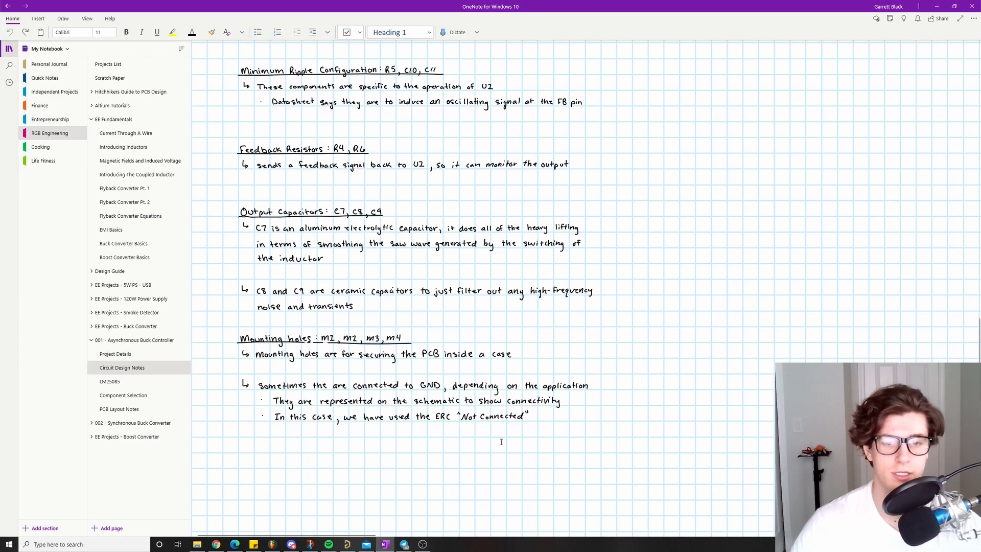
click(347, 545)
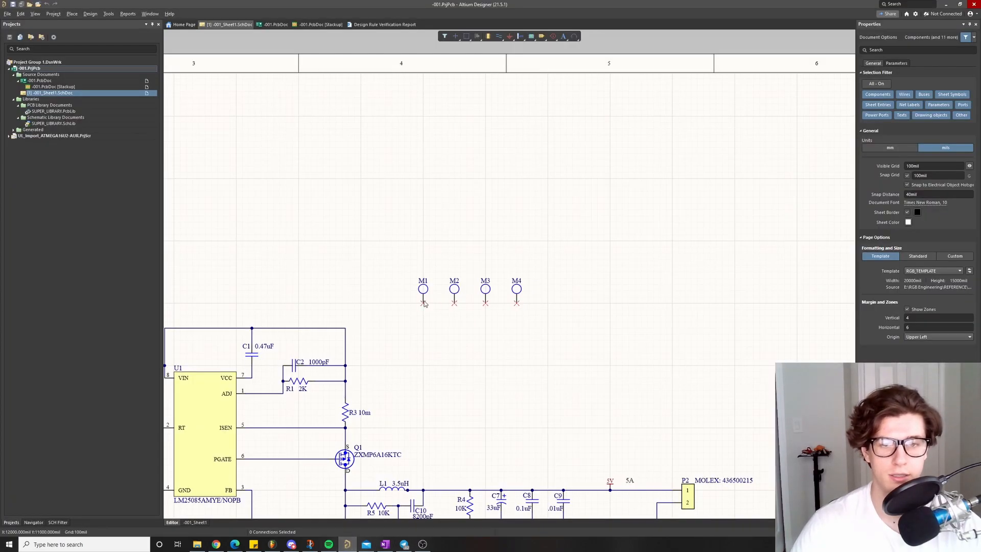
Place a Generic No ERC directive on the empty sheet area beside mounting hole M1
ctrl+scroll(426, 289, up, 5)
right_click(417, 388)
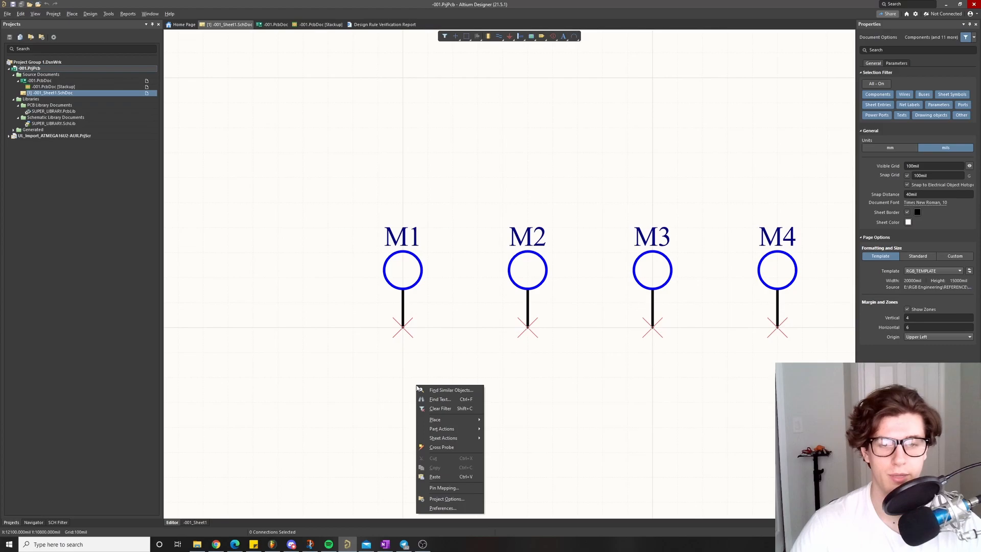
mouse_move(466, 423)
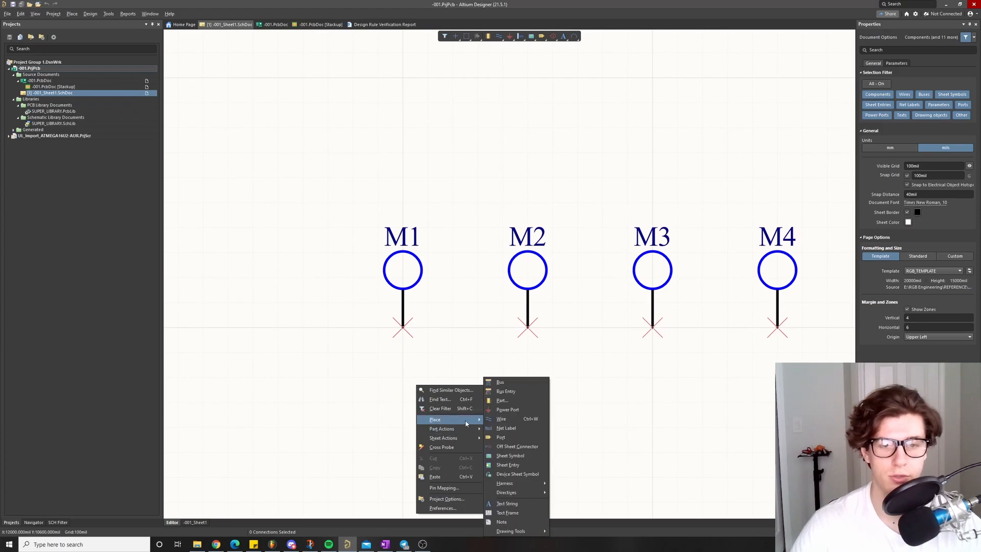
mouse_move(534, 492)
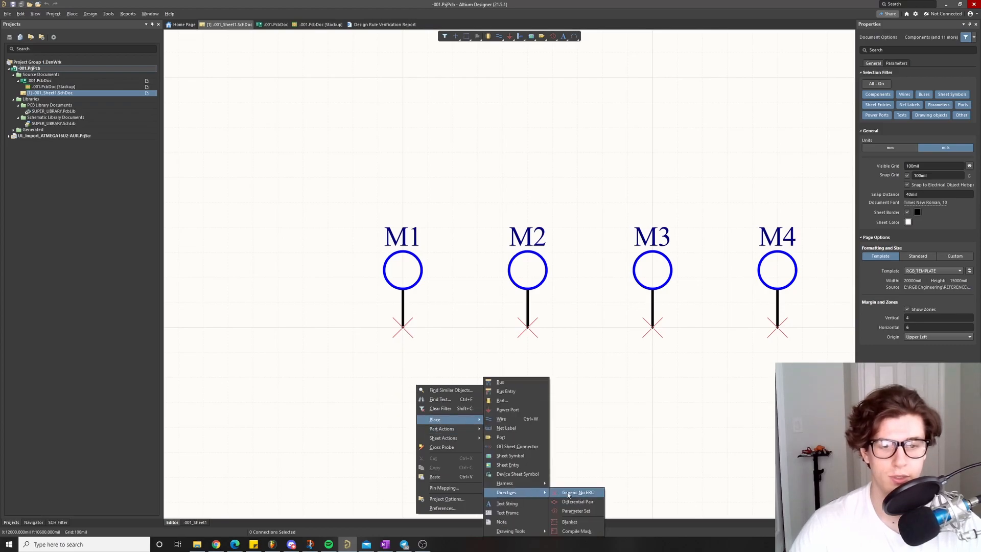
click(571, 493)
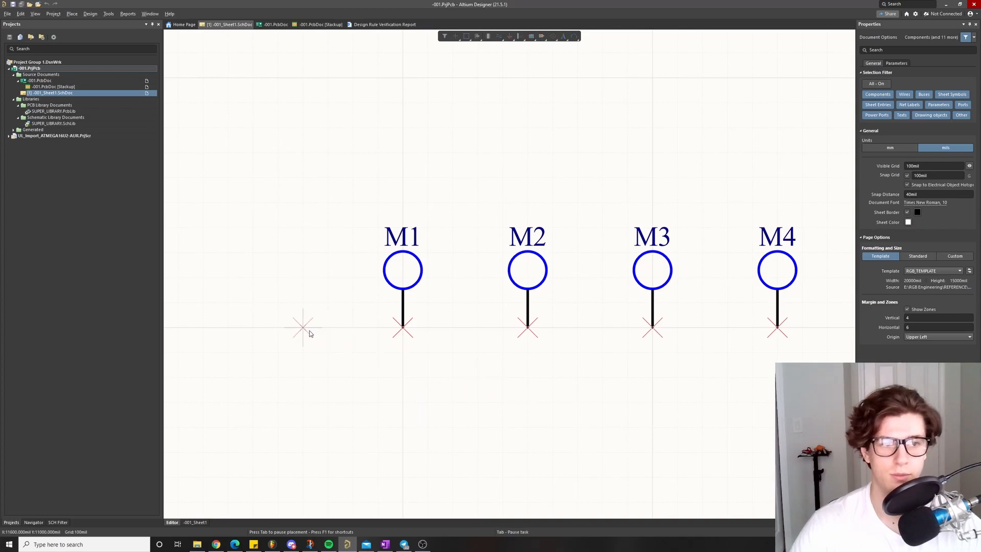
click(277, 327)
right_click(278, 274)
Delete the loose No ERC marker beside M1 and save the schematic sheet
click(280, 326)
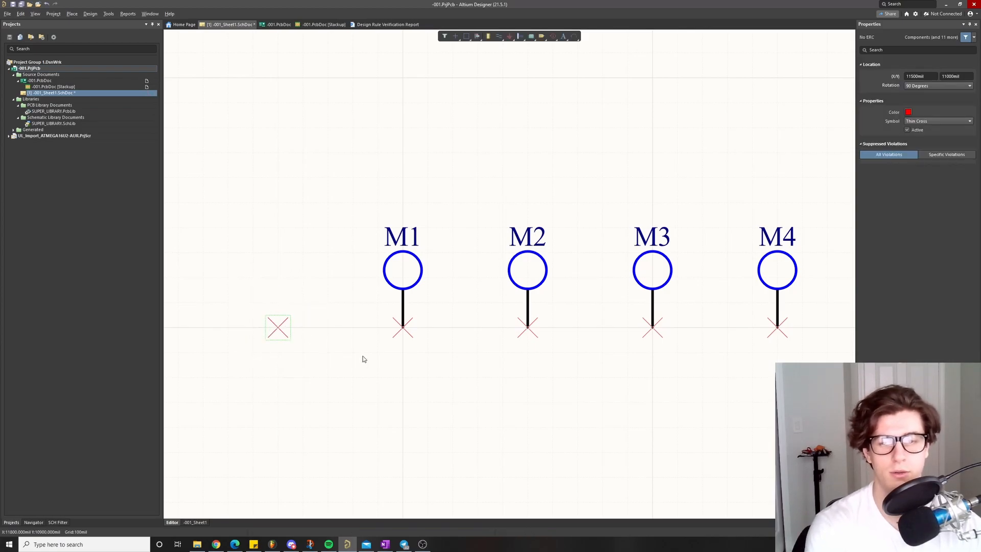
key(Delete)
right_click(89, 94)
click(107, 108)
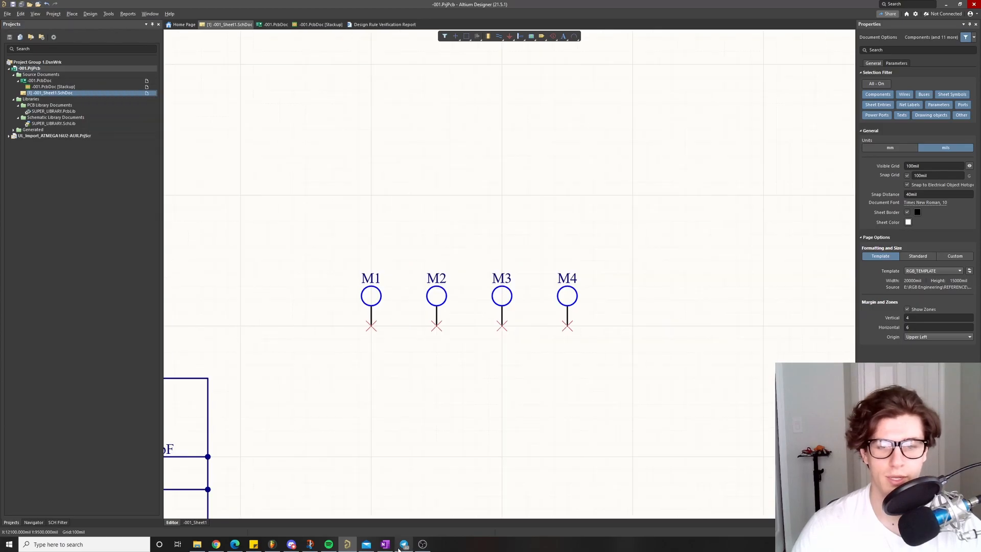
Glance at the Mounting Holes note in OneNote, then survey the whole converter schematic from P1 to P2 in Altium
click(385, 545)
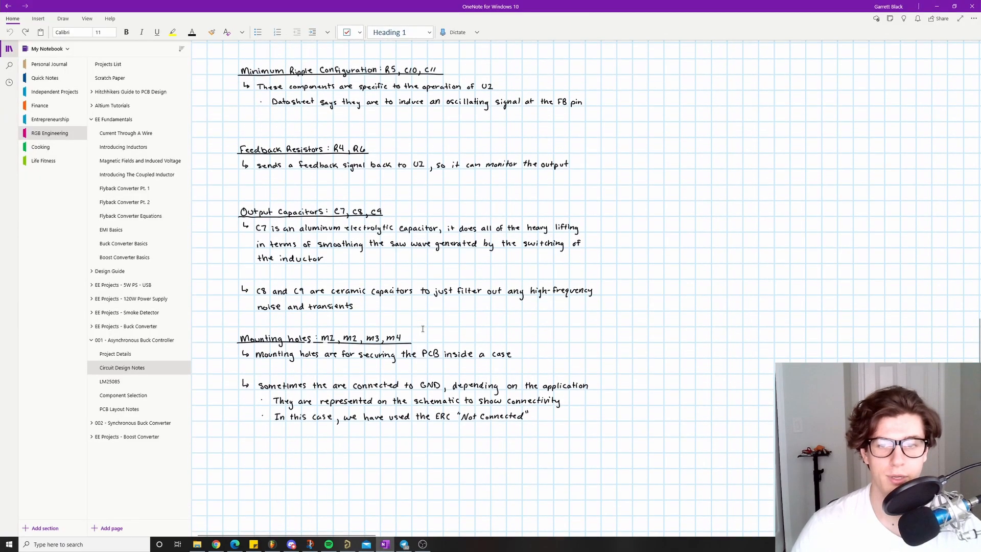
click(347, 545)
ctrl+scroll(437, 344, down, 5)
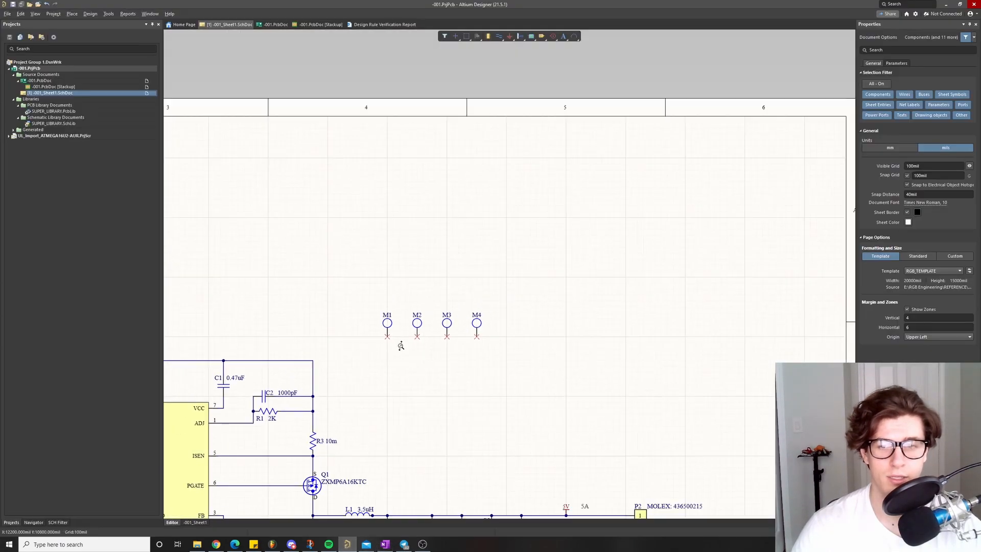
right_drag(496, 325, 523, 324)
ctrl+scroll(455, 337, up, 2)
right_drag(456, 338, 519, 332)
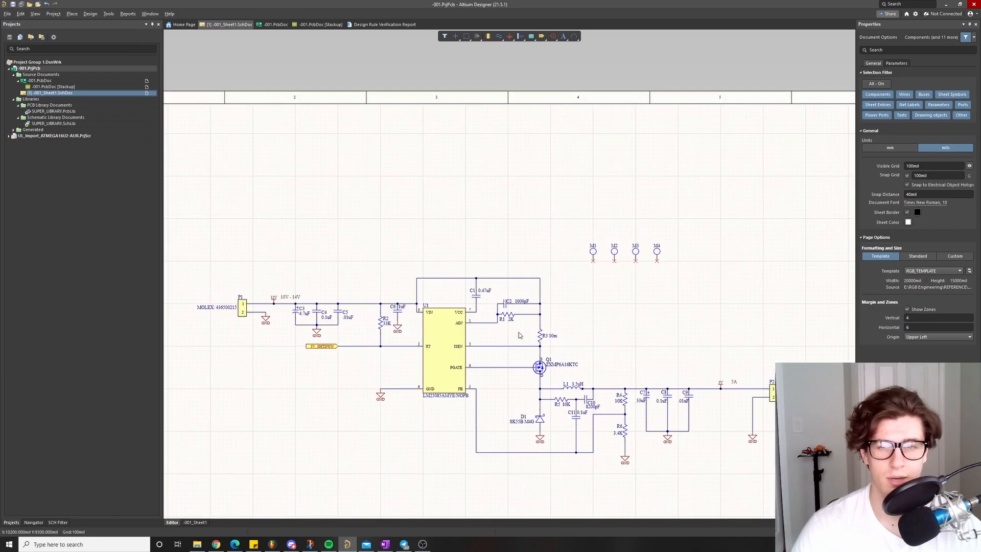
right_drag(402, 364, 374, 357)
ctrl+scroll(374, 357, down, 1)
ctrl+scroll(374, 358, up, 1)
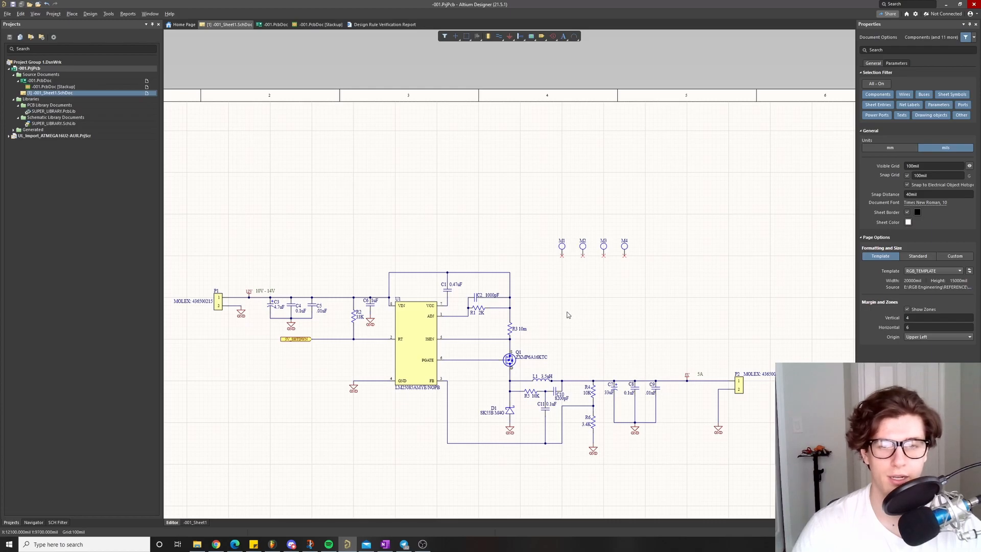
scroll(580, 299, down, 1)
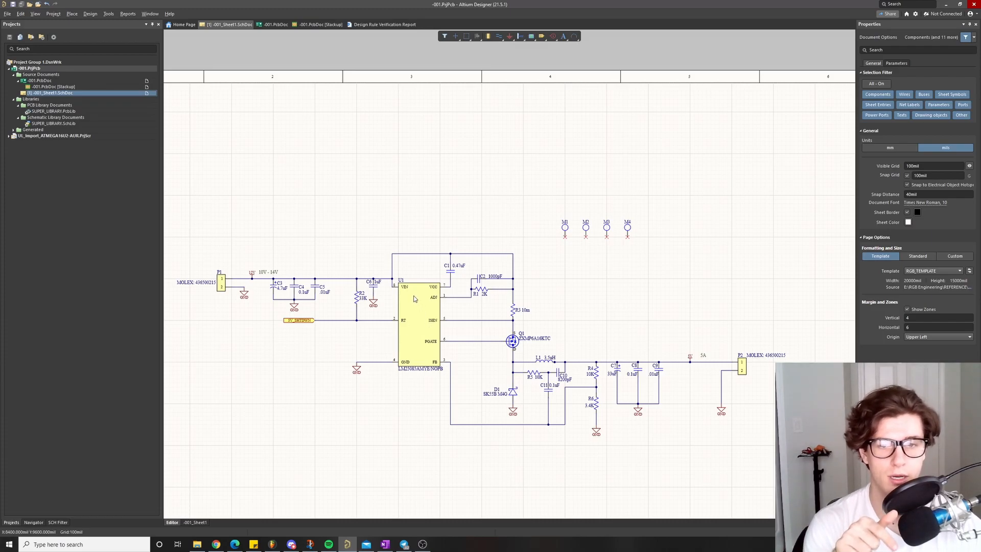
Examine controller U1 within the converter schematic and check its LM25085AMYE/NOPB part number label
ctrl+scroll(414, 298, up, 2)
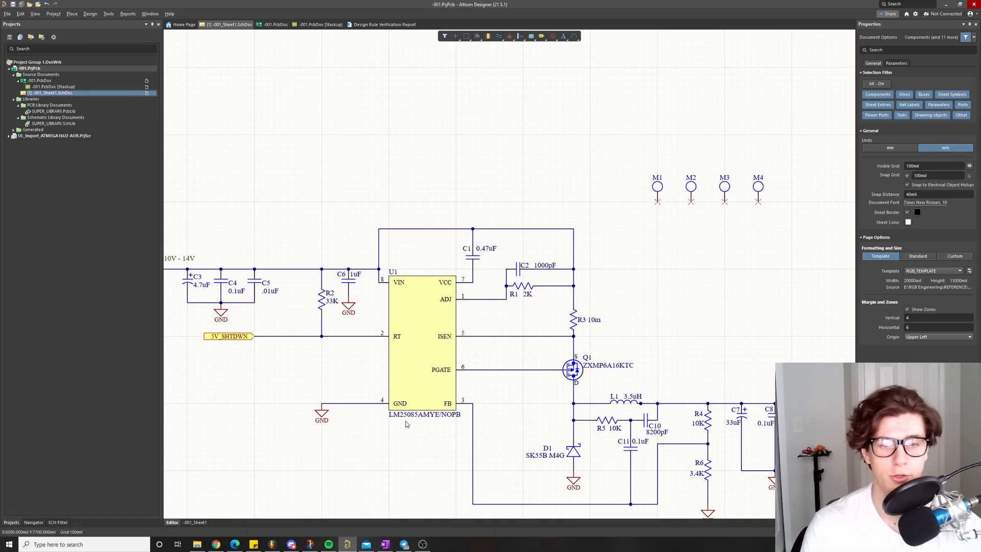
ctrl+scroll(423, 344, down, 2)
right_drag(592, 309, 612, 305)
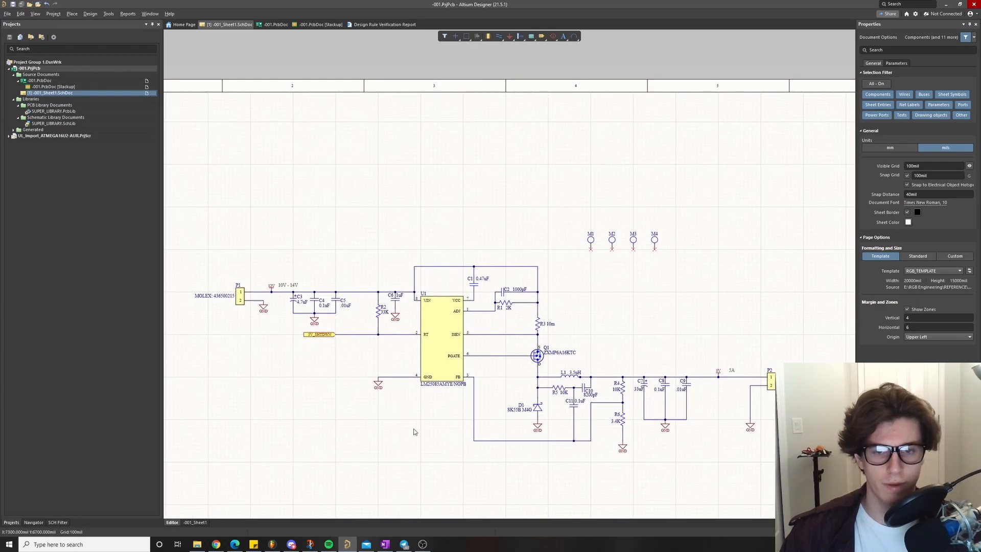
right_drag(394, 433, 399, 382)
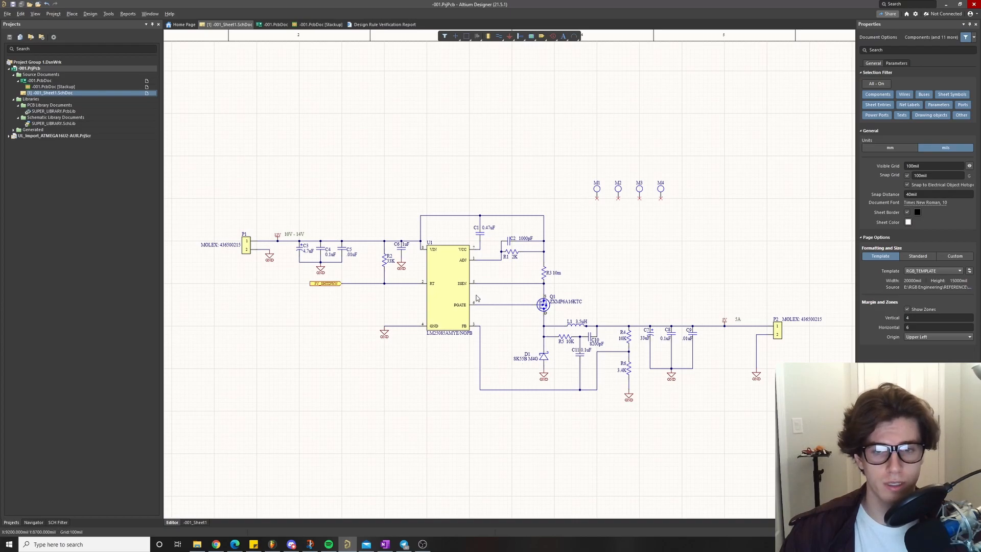
ctrl+scroll(442, 292, up, 3)
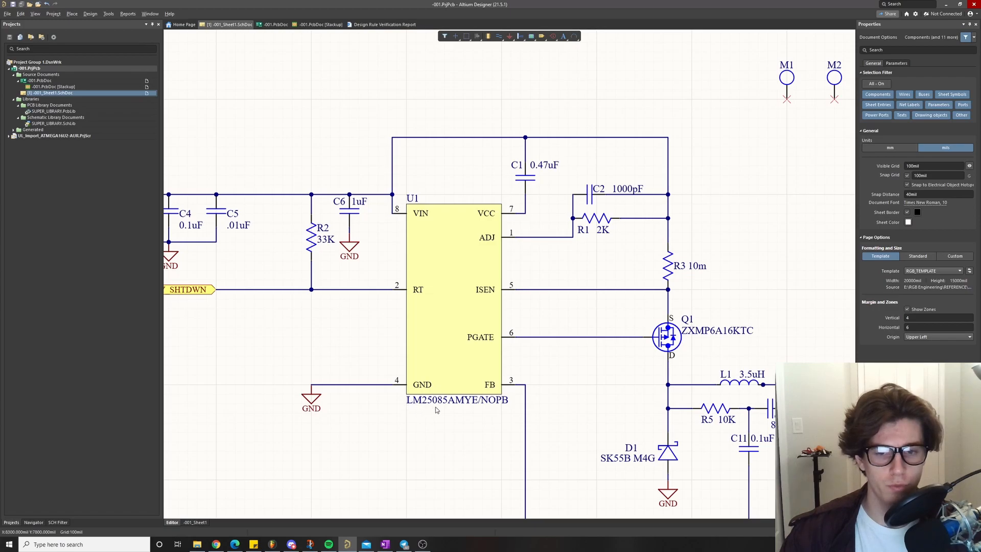
click(459, 401)
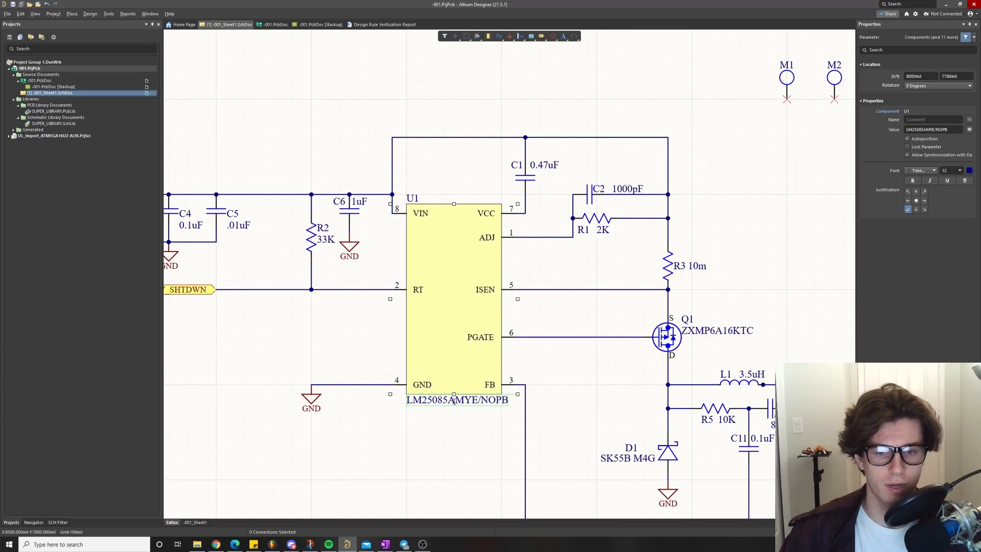
click(470, 466)
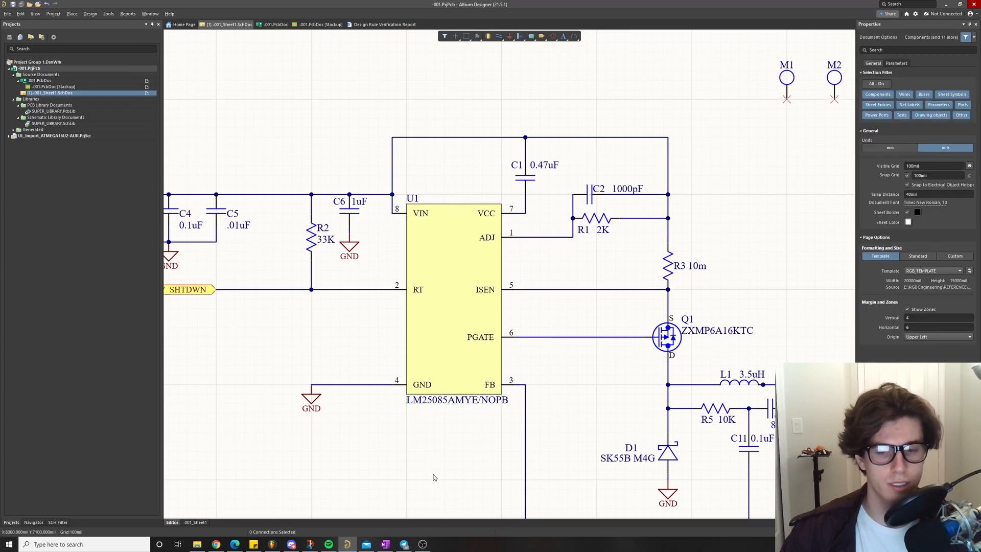
Read the LM25085 page in OneNote, then examine U1's pin connections to R3, Q1, D1 and the feedback divider in Altium
click(384, 544)
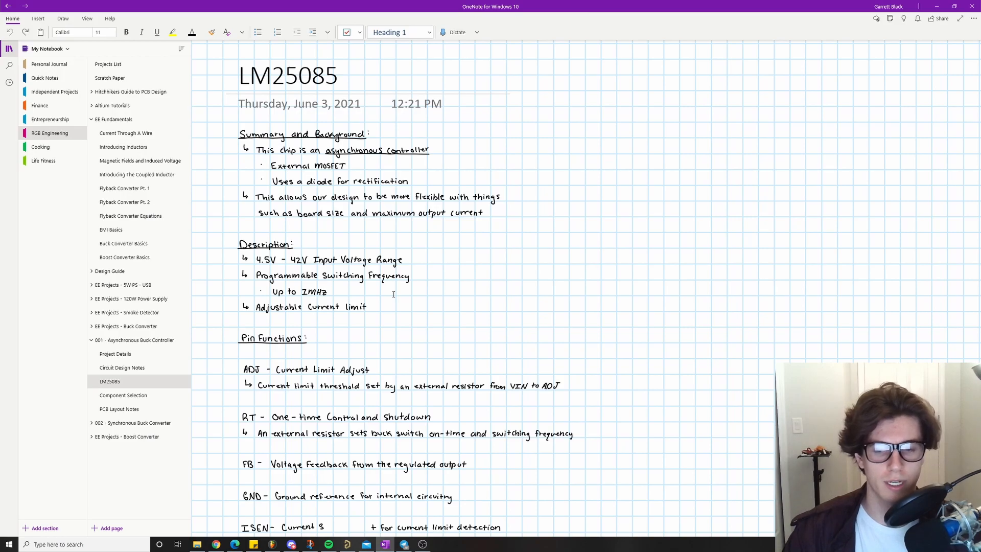
click(347, 544)
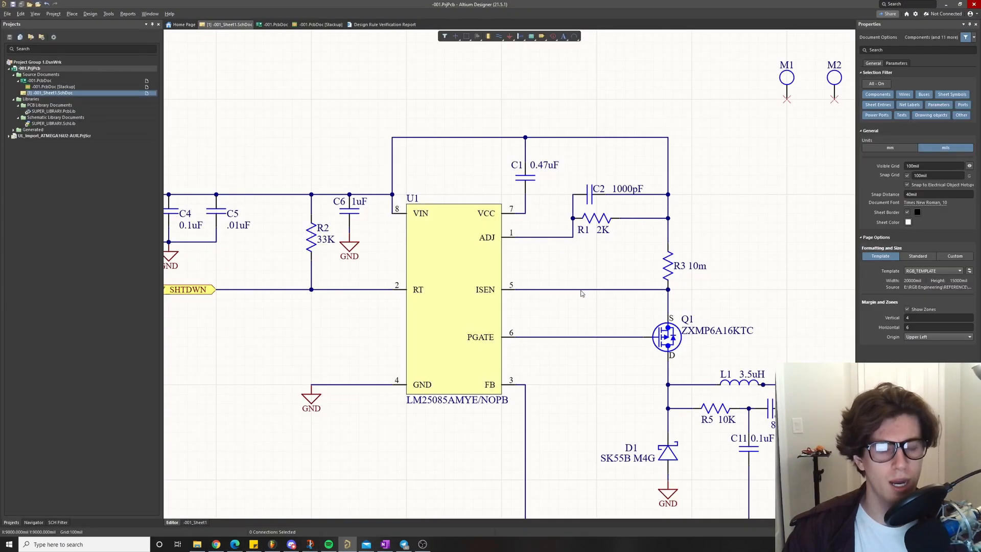
right_drag(574, 289, 463, 197)
scroll(471, 204, up, 2)
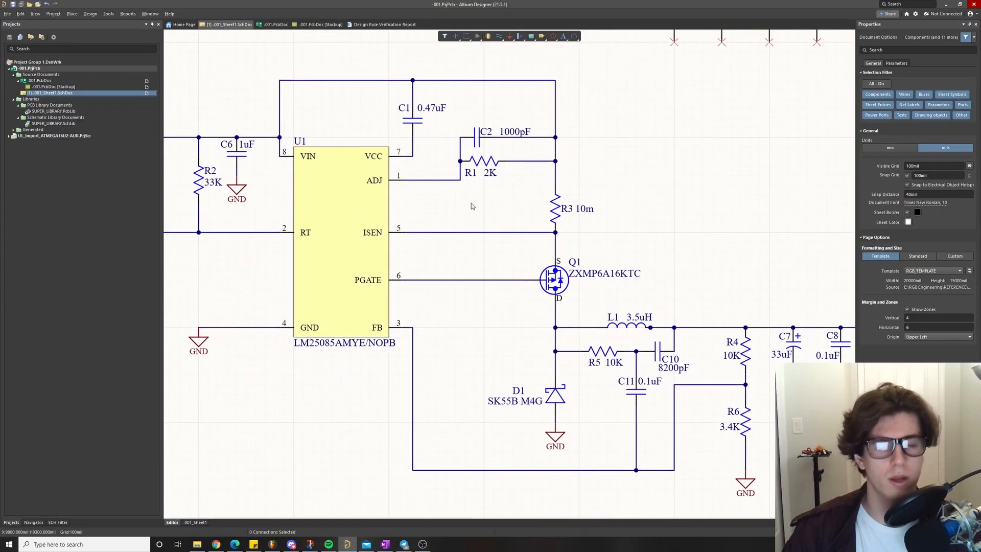
right_drag(444, 236, 516, 278)
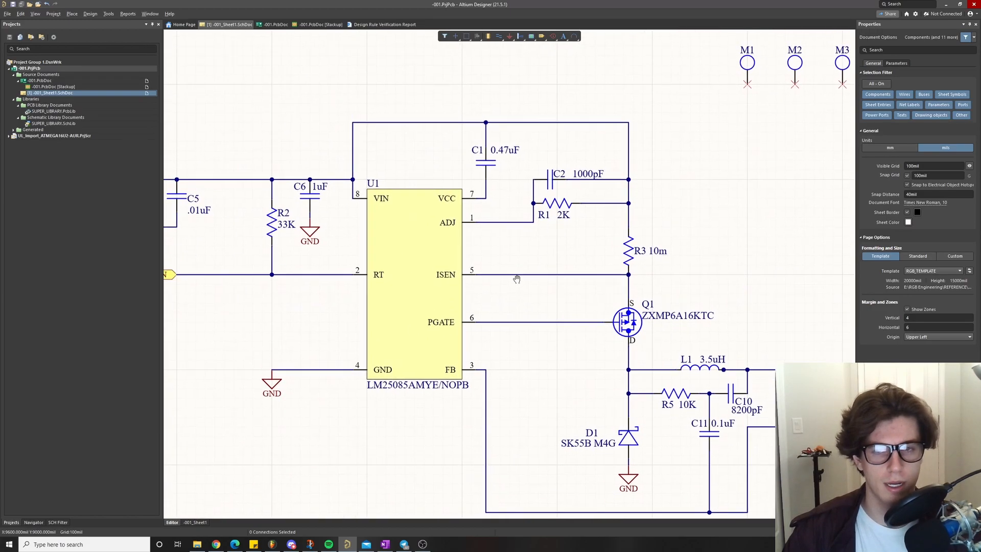
Read the LM25085 summary in OneNote and check it against the first page of the LM25085 datasheet in Edge
click(383, 545)
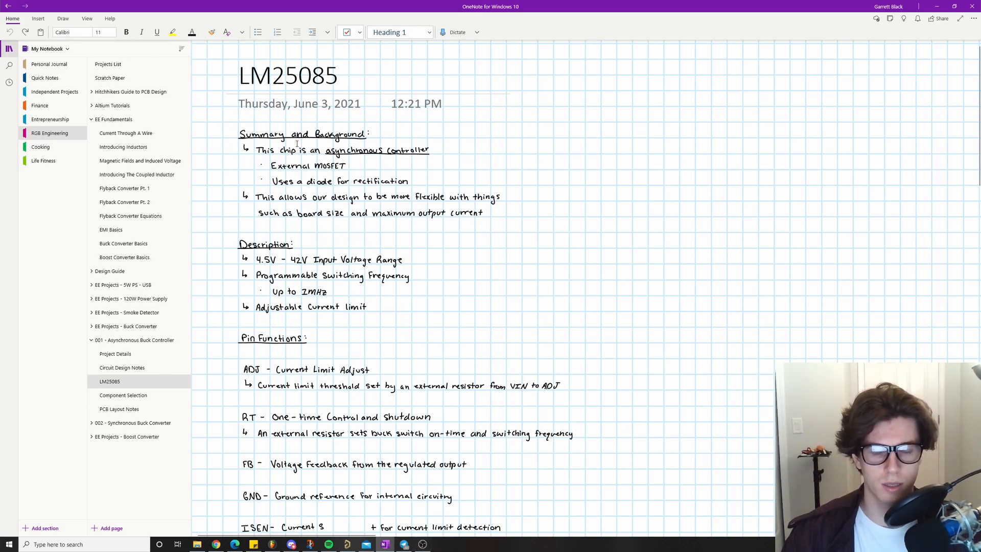
click(234, 544)
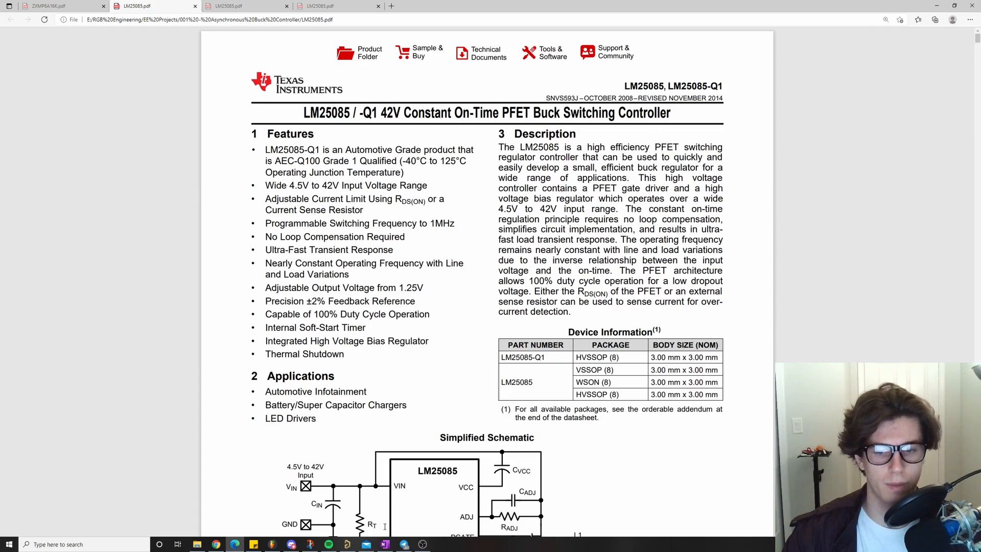
click(384, 544)
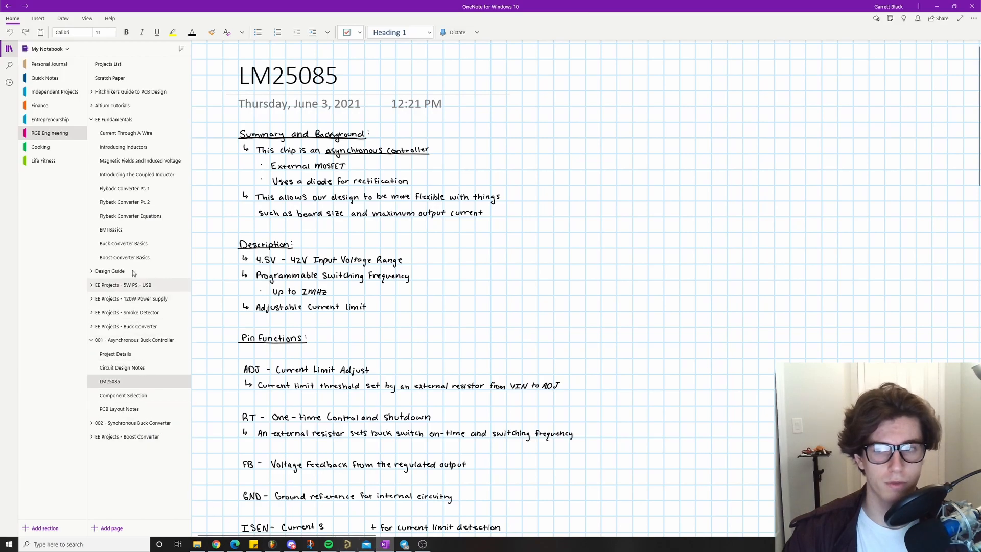
Open the Buck Converter Basics page in OneNote and compare the non-synchronous and synchronous buck converter schematics
click(124, 245)
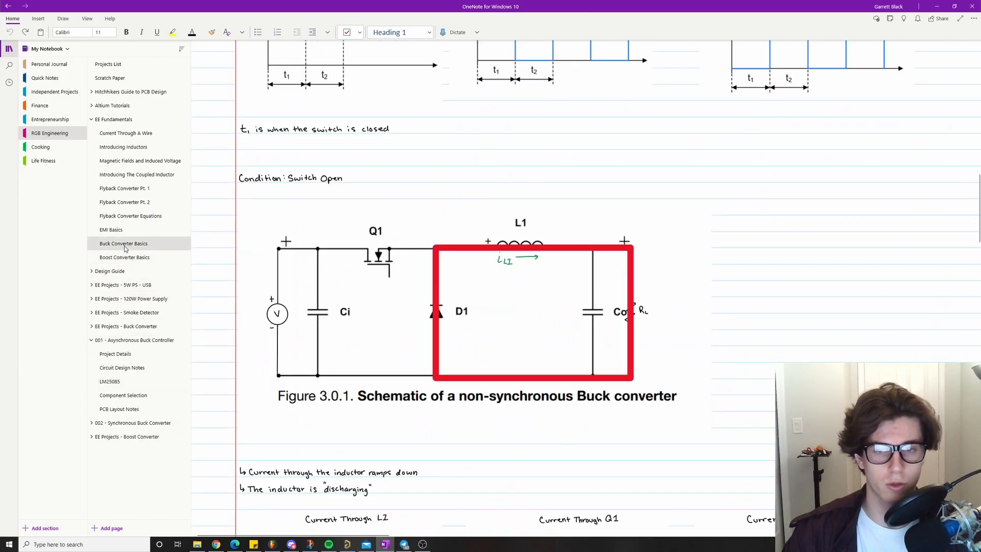
scroll(420, 292, up, 20)
scroll(449, 256, down, 4)
scroll(463, 224, up, 2)
scroll(412, 247, up, 1)
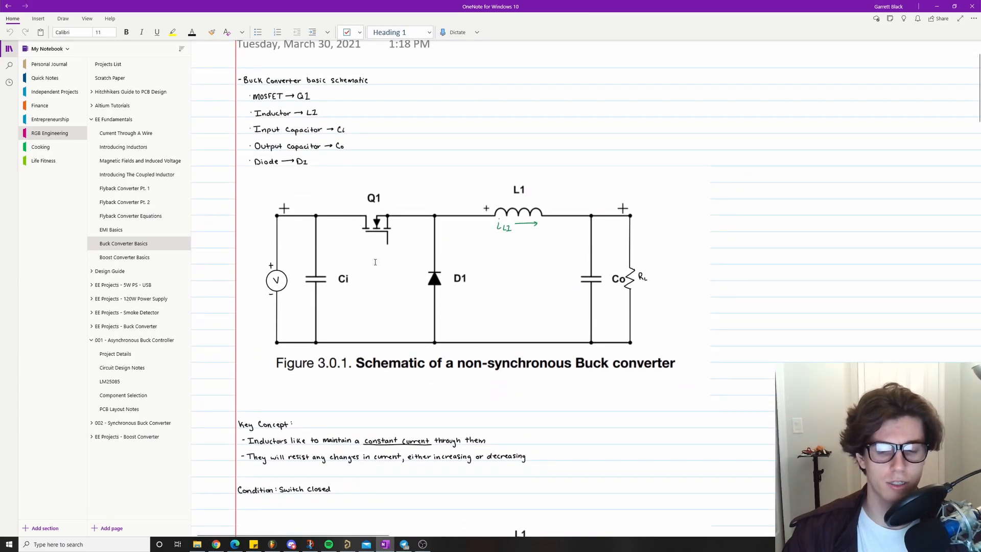
scroll(429, 352, down, 20)
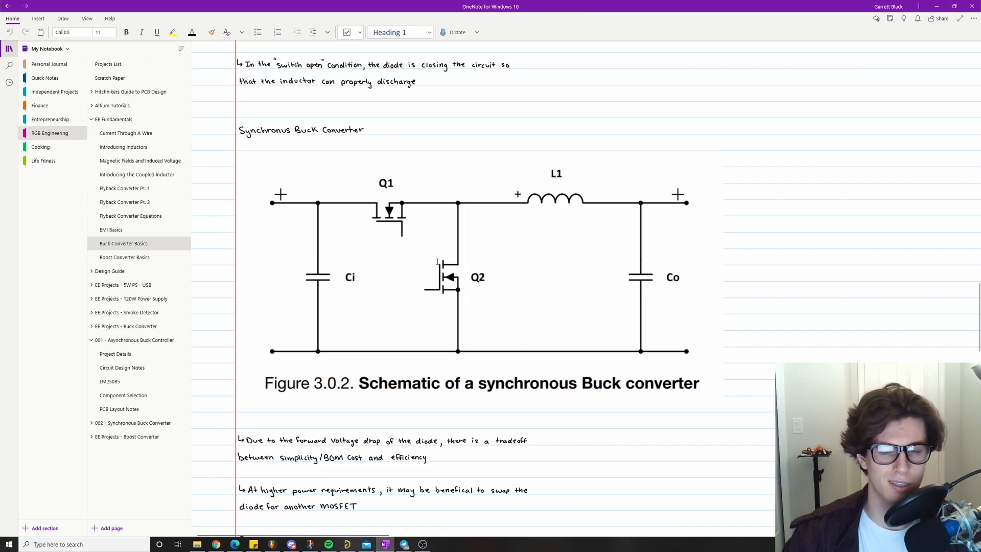
Return to the LM25085 page in OneNote, then examine Q1, D1 and the output stage within the whole converter in Altium
click(116, 381)
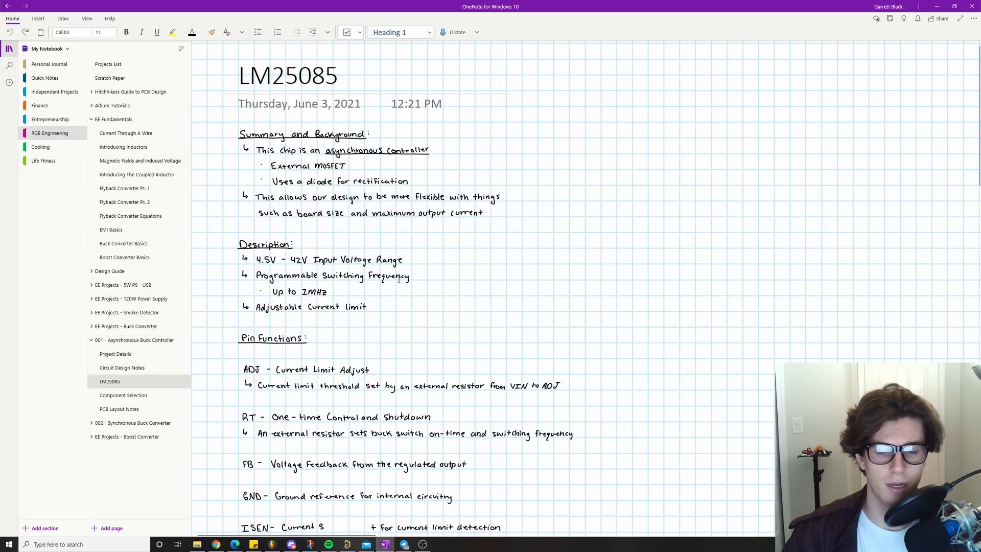
click(348, 544)
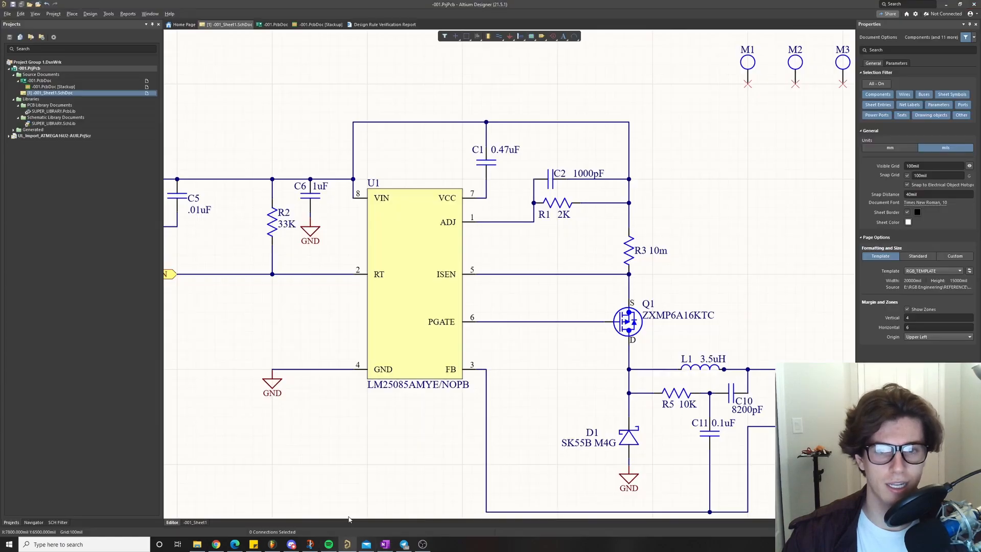
ctrl+scroll(532, 362, down, 2)
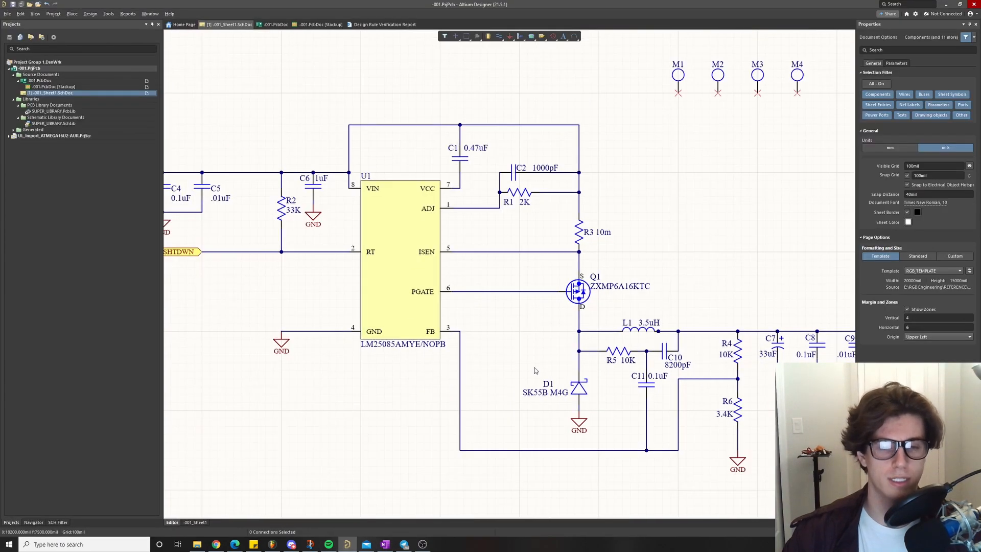
scroll(547, 366, down, 2)
shift+scroll(547, 366, right, 3)
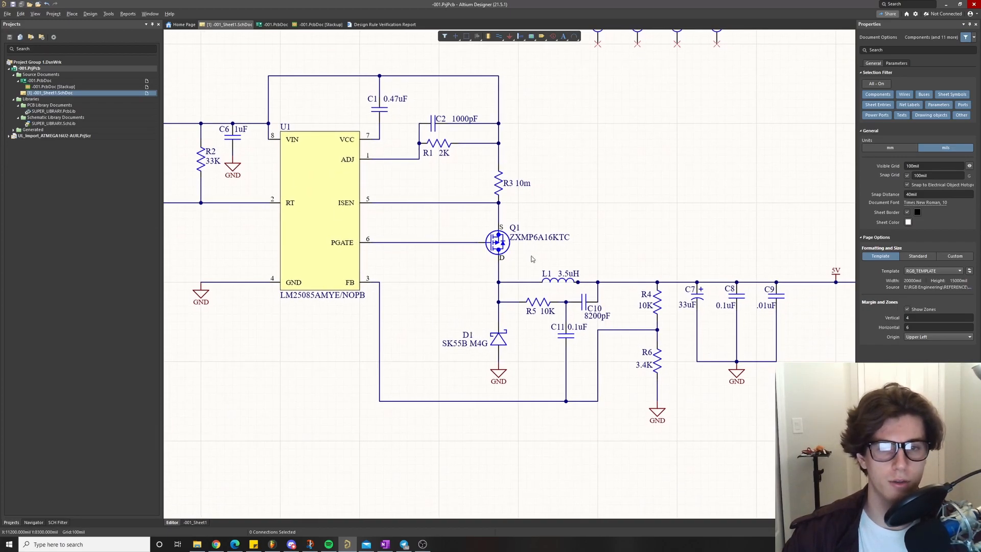
ctrl+scroll(484, 345, down, 5)
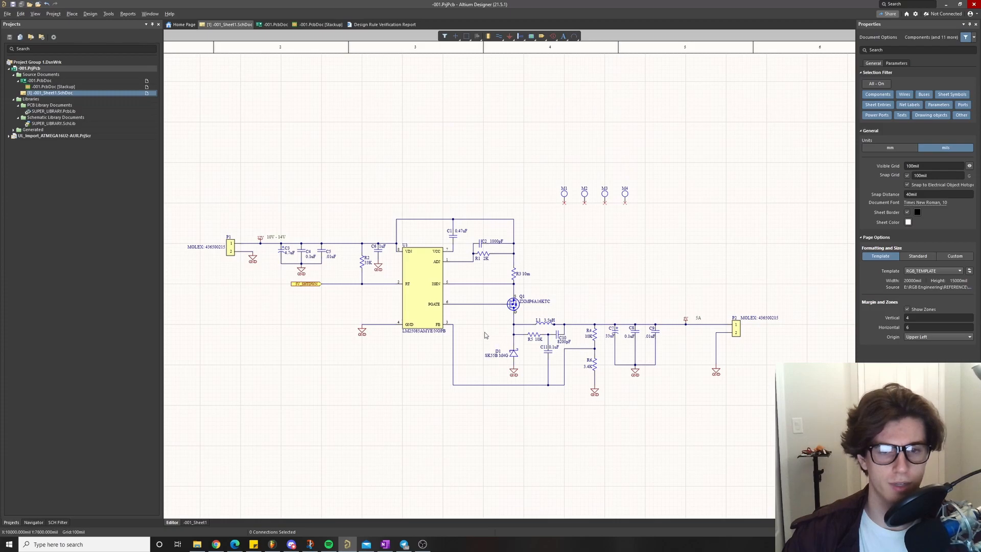
right_drag(484, 331, 497, 340)
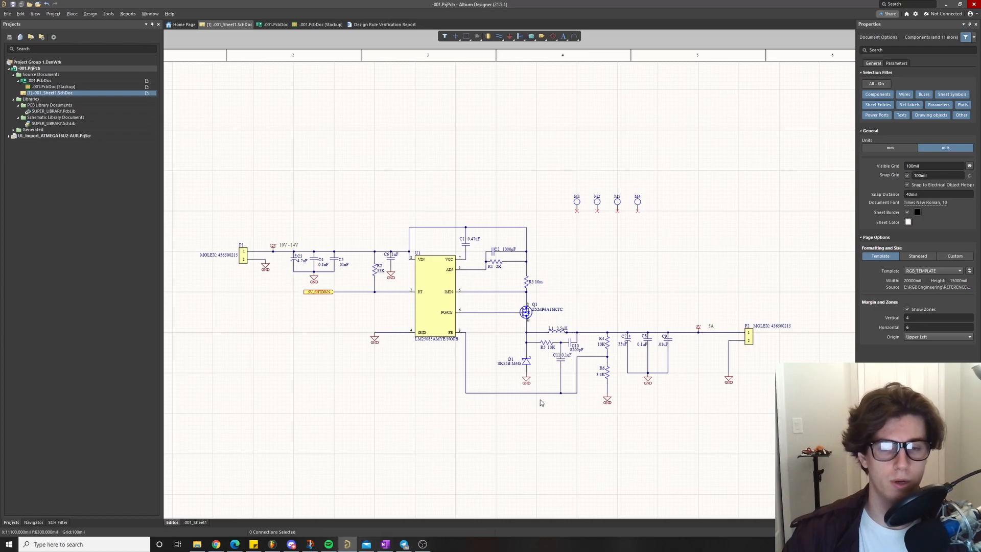
Read the LM25085 summary and description notes in OneNote and relate them to the converter circuit around U1 in Altium
click(385, 544)
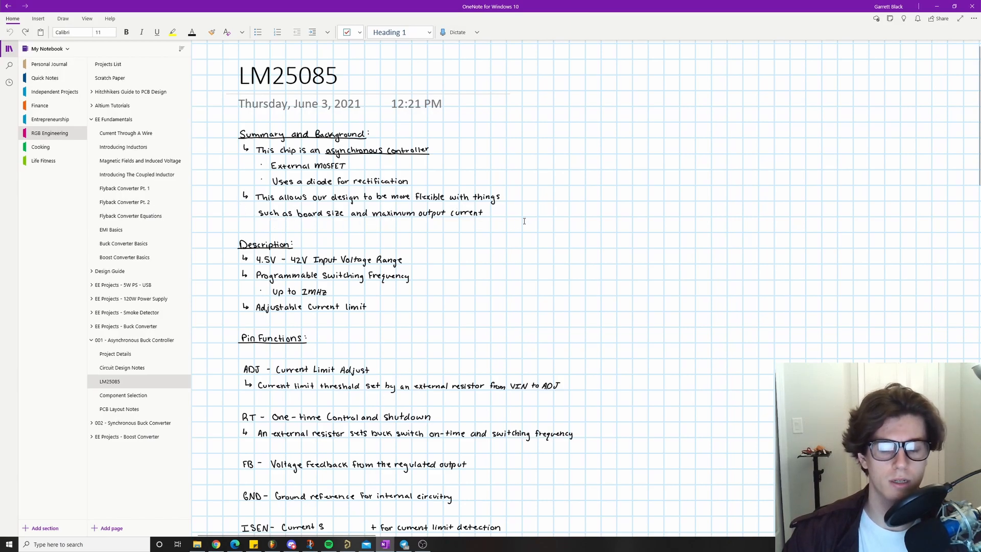
click(347, 544)
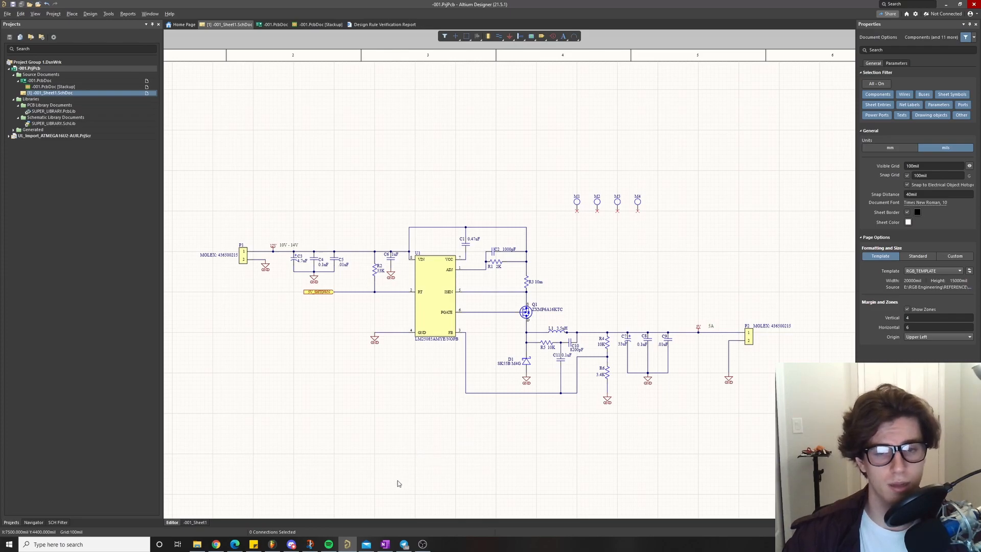
click(385, 544)
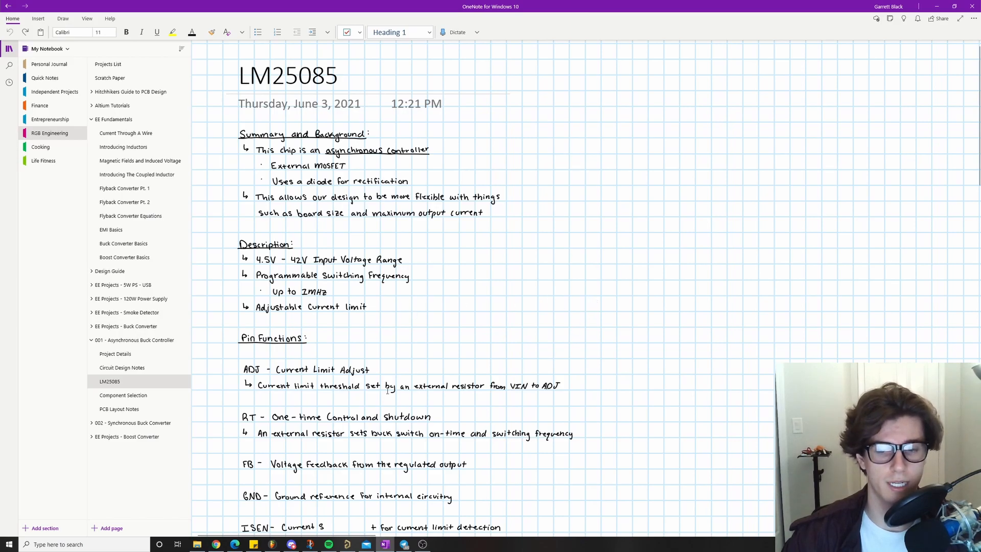
click(346, 544)
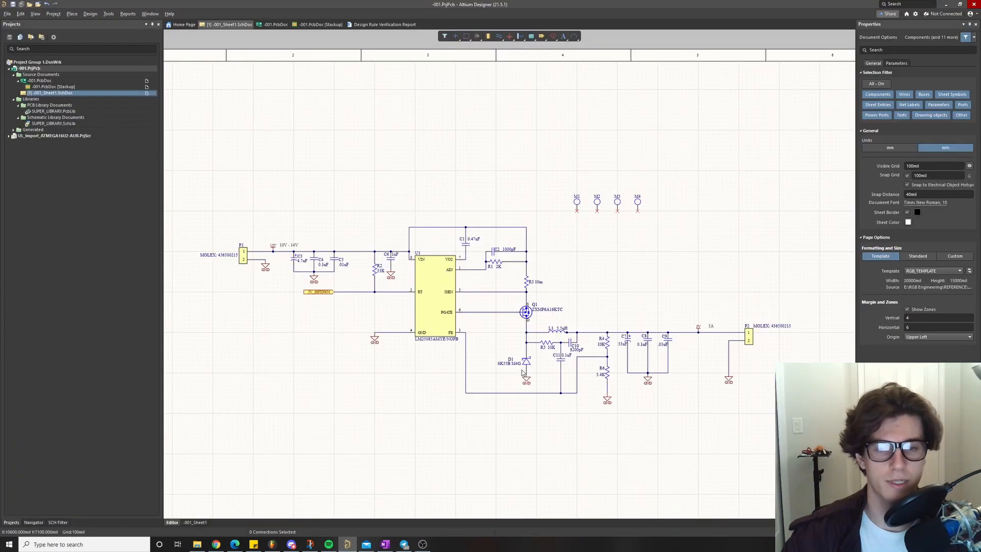
scroll(498, 396, up, 1)
ctrl+scroll(489, 361, up, 3)
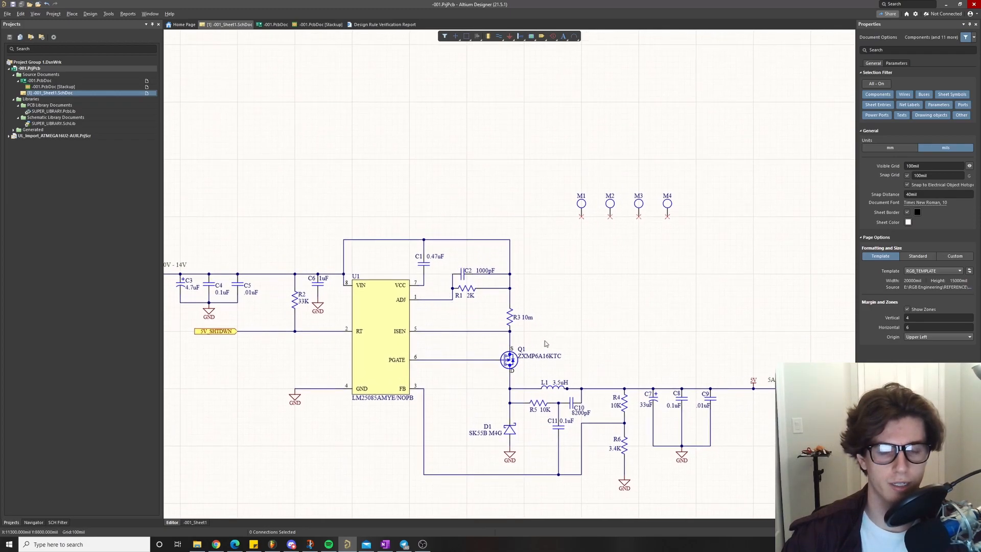
Read the Pin Functions section of the LM25085 page in OneNote, from ADJ through EP
click(384, 544)
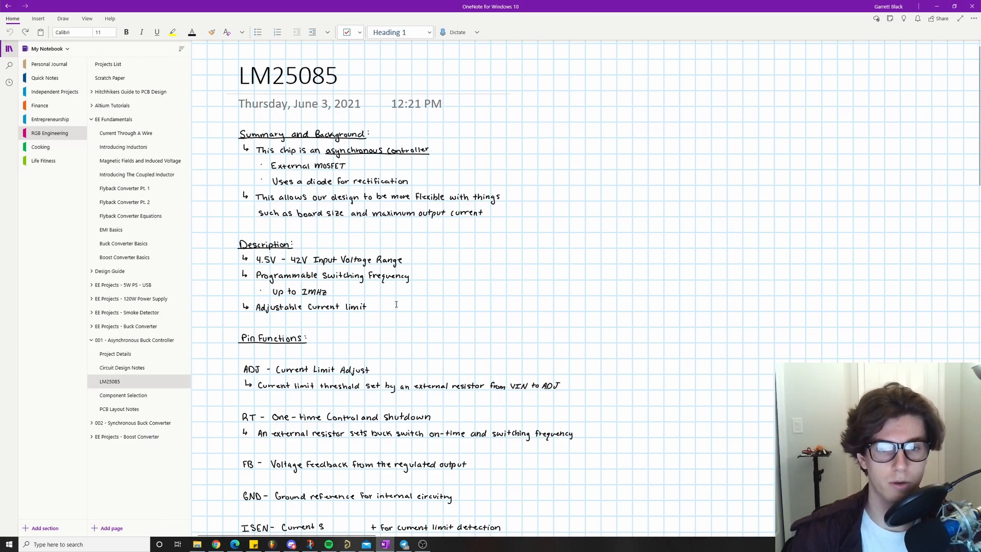
scroll(396, 304, down, 4)
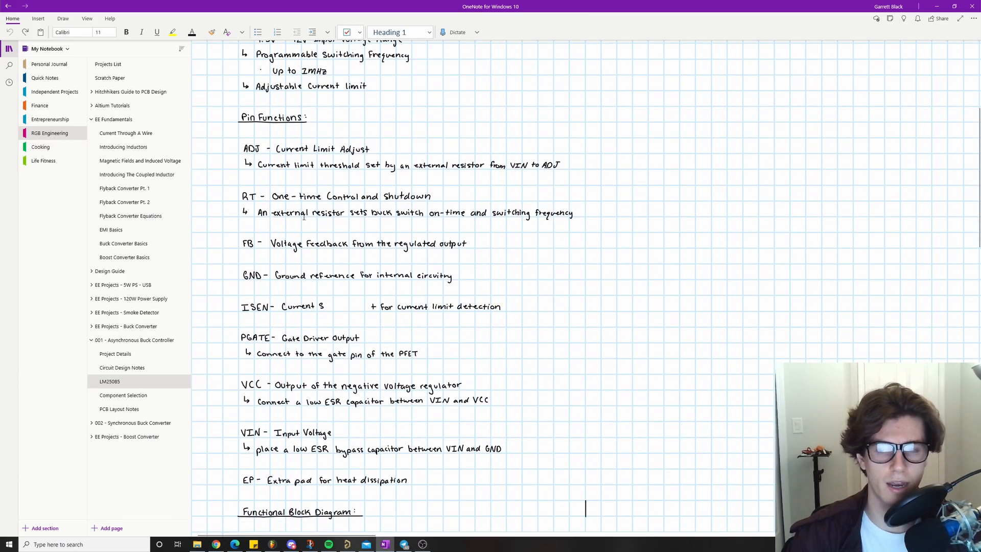
scroll(304, 217, down, 1)
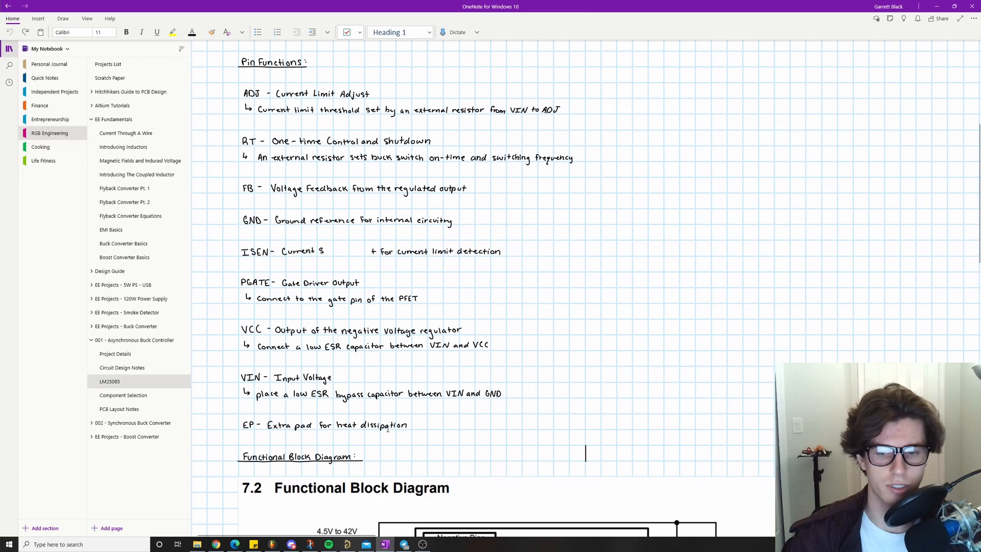
Show the LM25085 datasheet's table of contents in Edge and examine the package pinouts and Pin Functions table on page 3
click(235, 544)
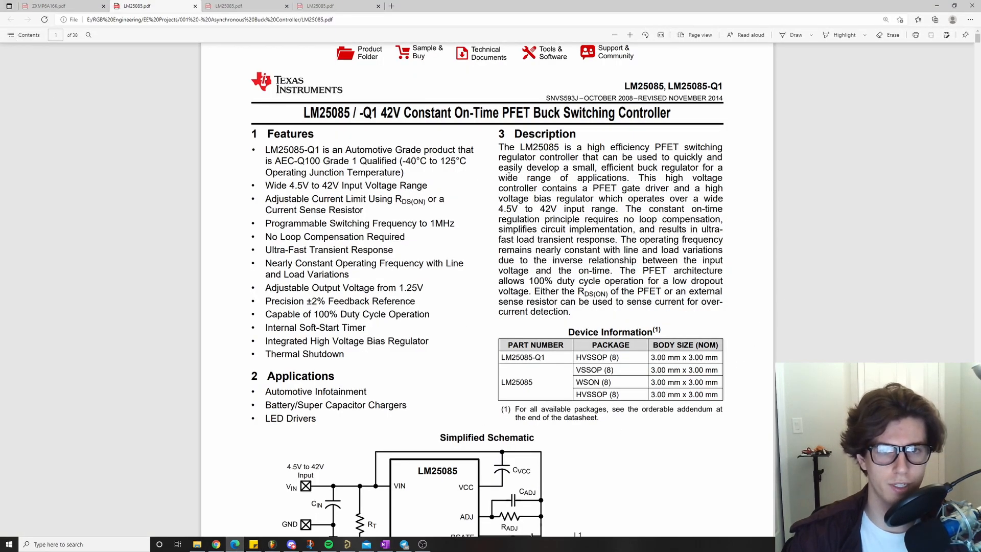
scroll(422, 230, down, 2)
scroll(383, 225, up, 2)
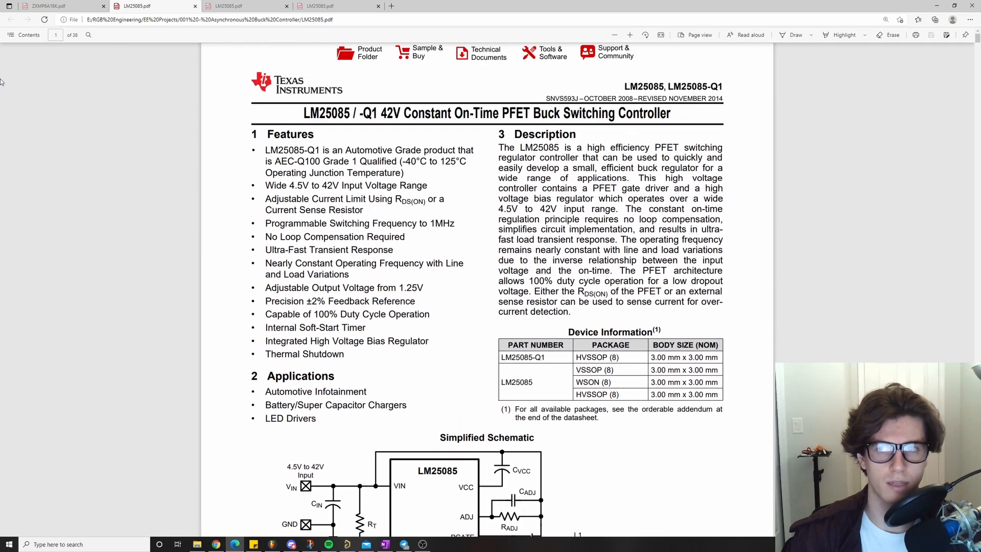
click(14, 38)
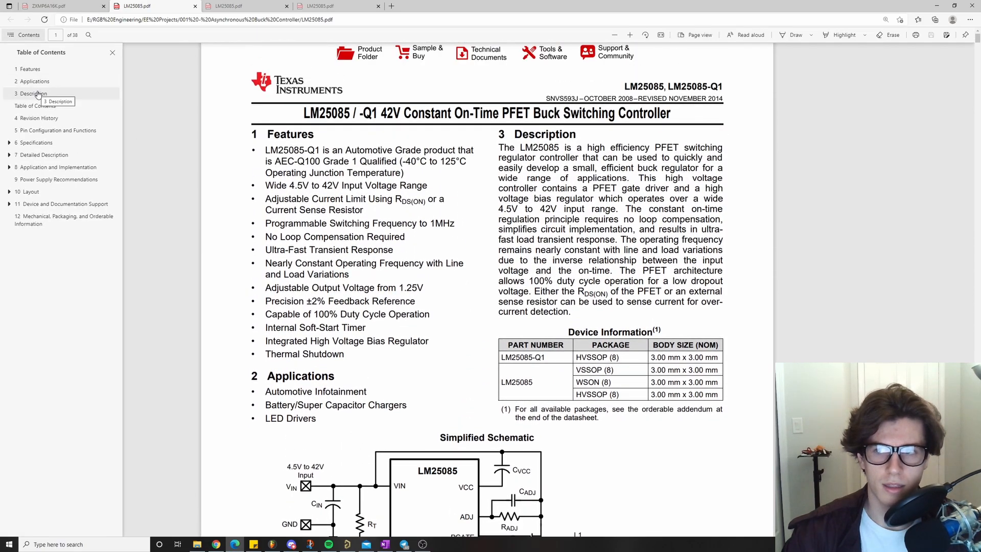
click(38, 94)
scroll(311, 245, down, 15)
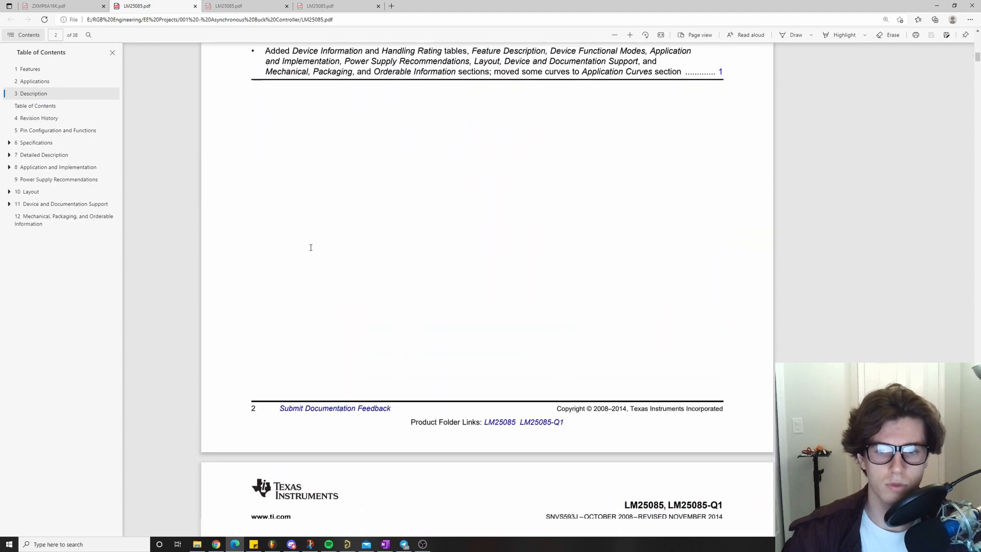
scroll(311, 247, down, 10)
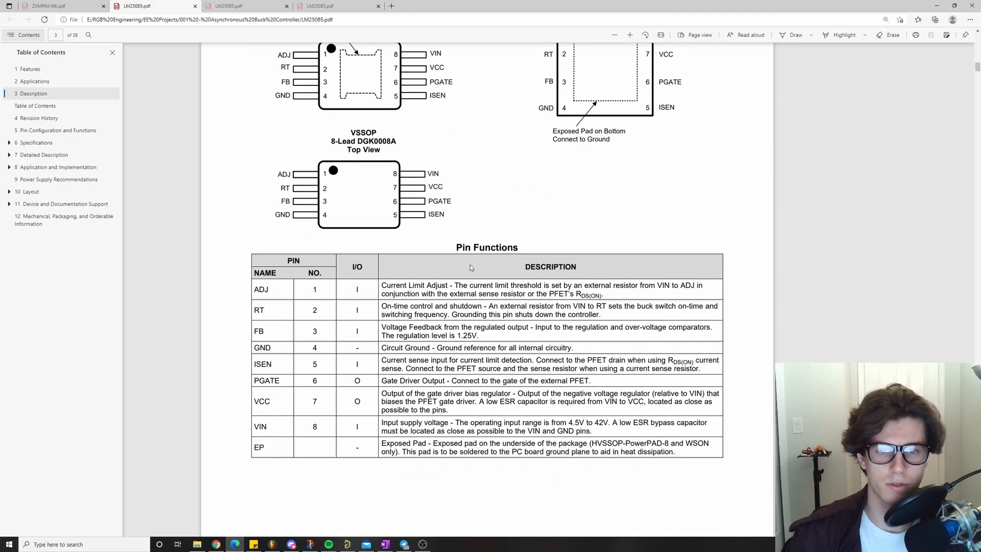
scroll(479, 259, down, 1)
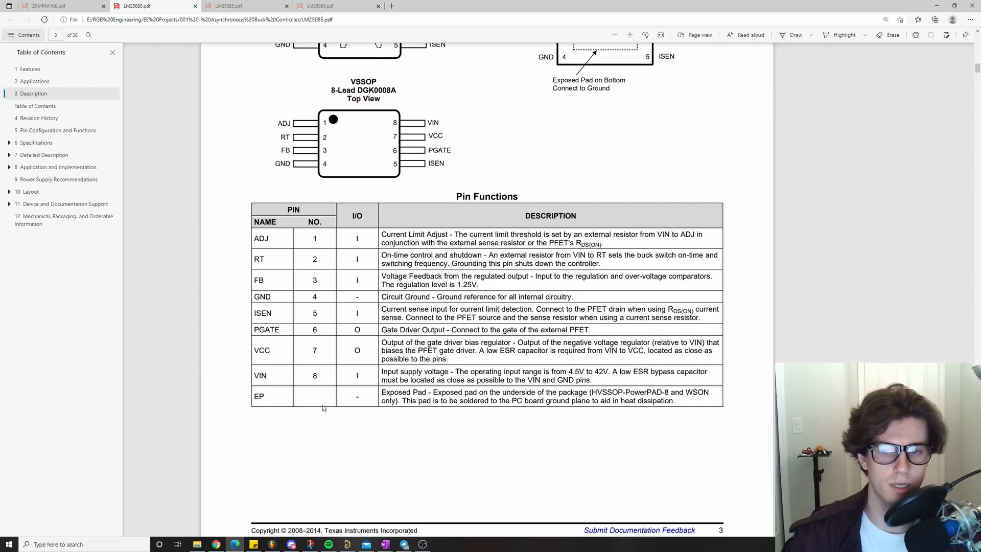
scroll(365, 190, up, 3)
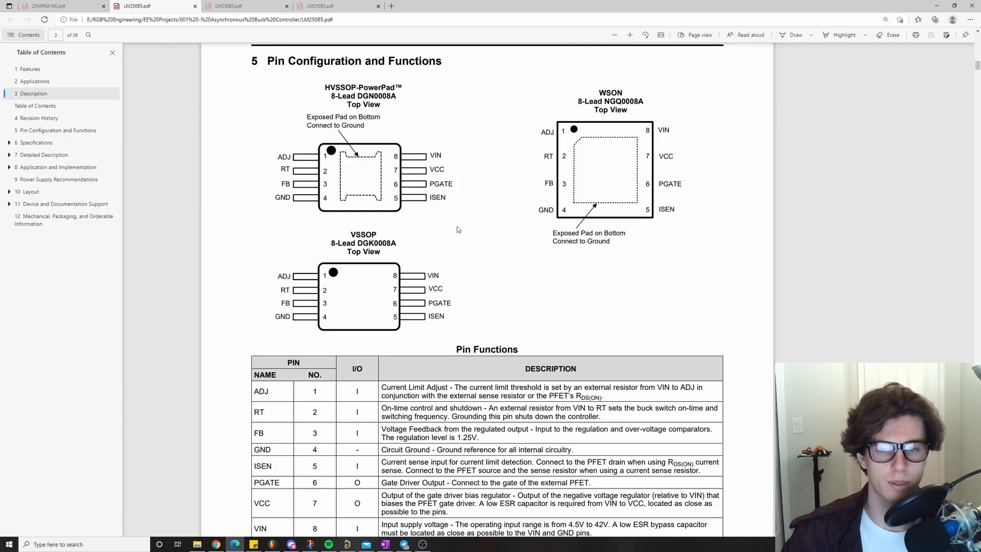
scroll(368, 325, down, 2)
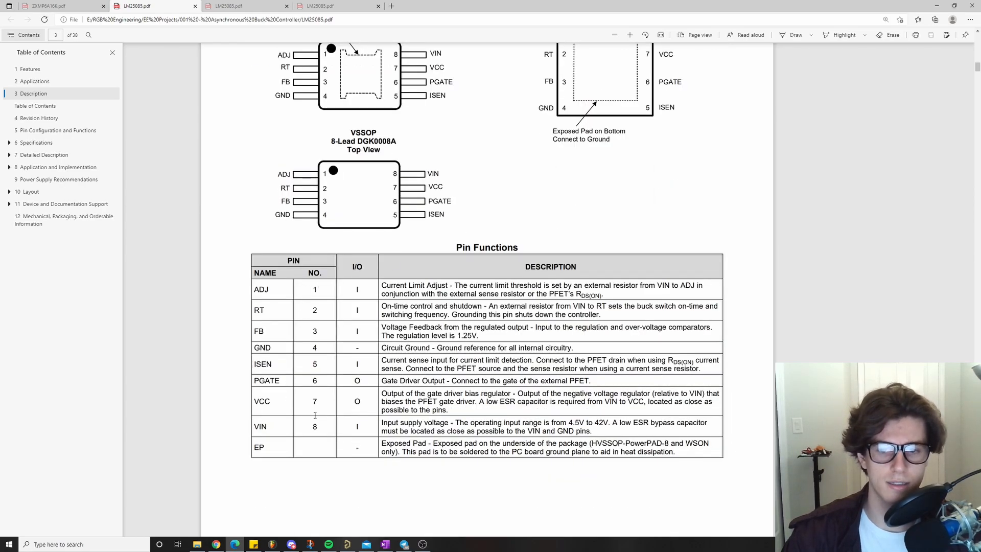
Compare the ADJ and RT pin notes in OneNote with U1's connections to R1, C2, R2 and the shutdown port in Altium
click(385, 544)
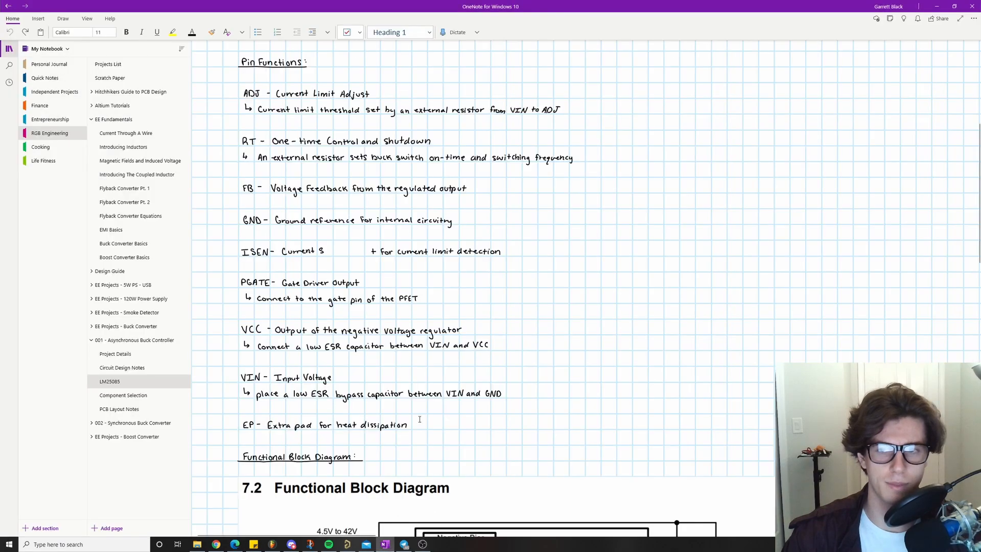
scroll(423, 310, up, 1)
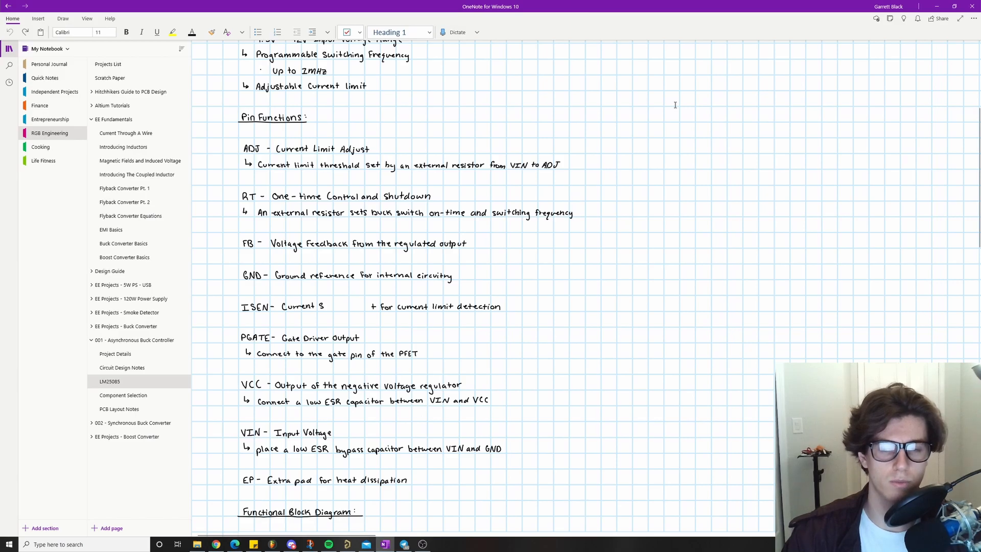
click(347, 544)
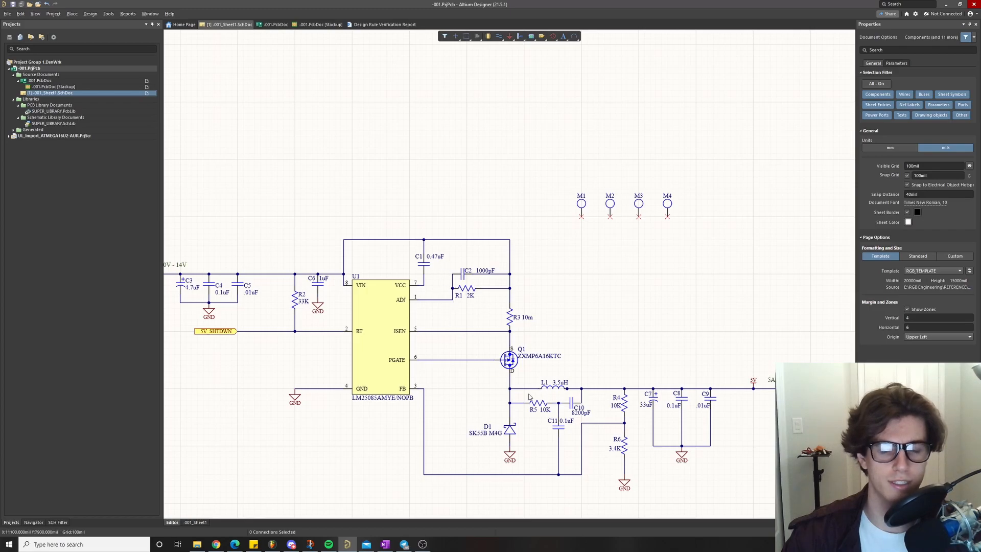
click(385, 544)
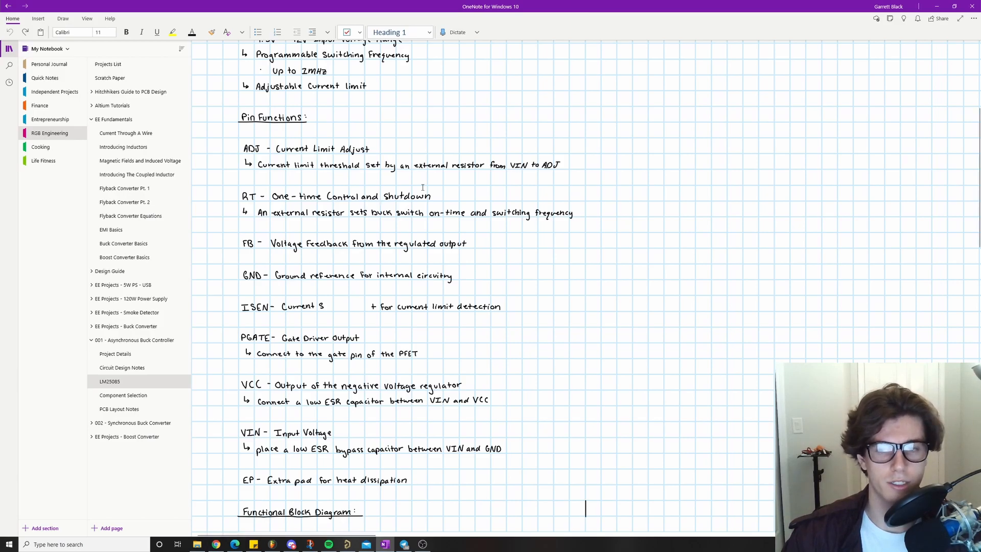
click(347, 544)
ctrl+scroll(365, 305, up, 2)
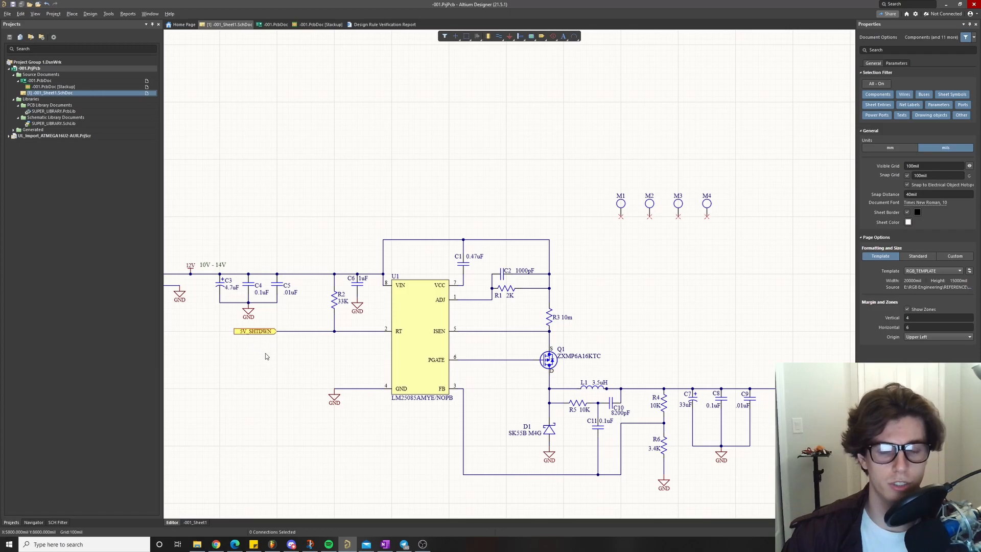
Check the FB pin note in OneNote, then trace U1's FB pin to the R4 and R6 divider in Altium
click(390, 546)
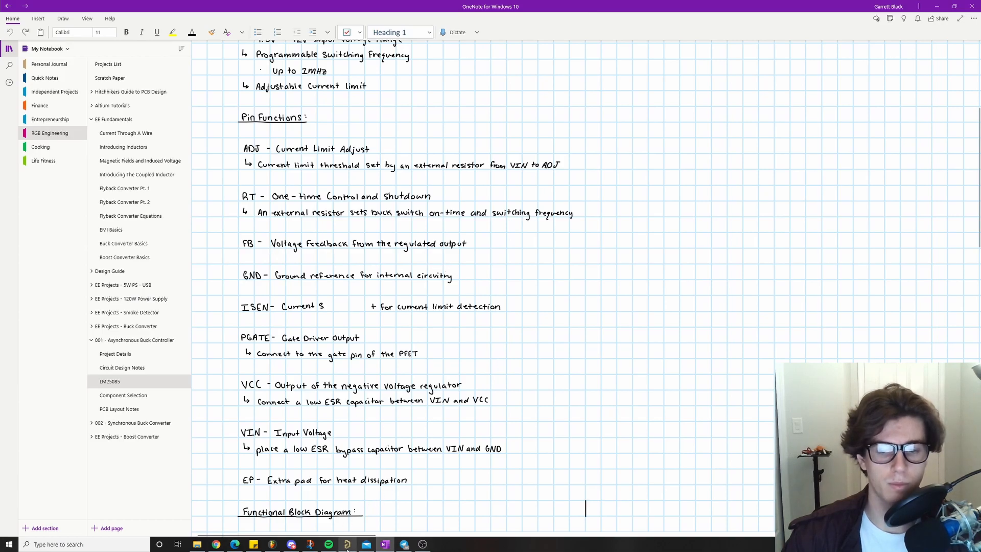
key(alt+Tab)
ctrl+scroll(438, 361, up, 4)
right_drag(431, 342, 337, 252)
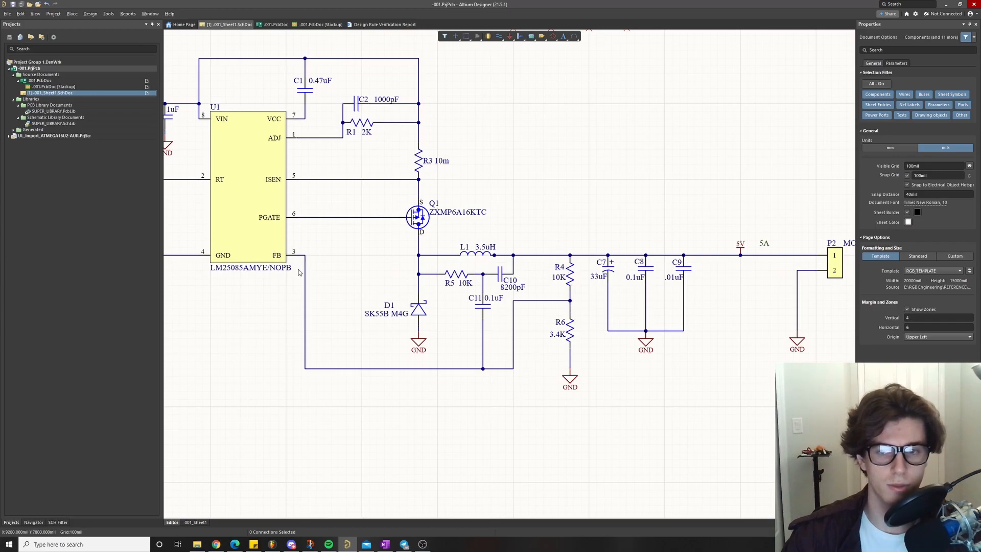
Read the GND and ISEN pin notes in OneNote, then check U1's ISEN connection to R3 in Altium
key(alt+Tab)
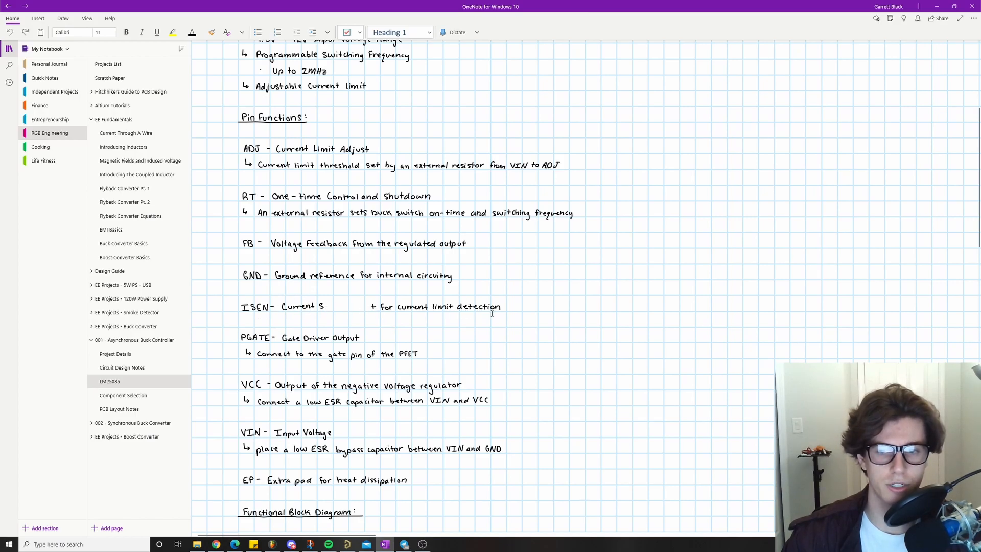
click(315, 321)
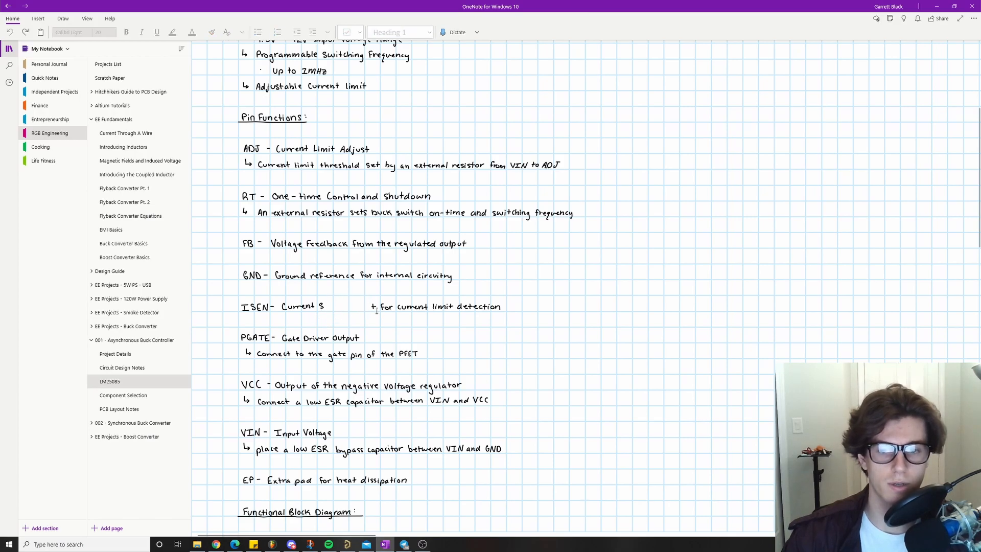
click(347, 544)
ctrl+scroll(371, 275, up, 3)
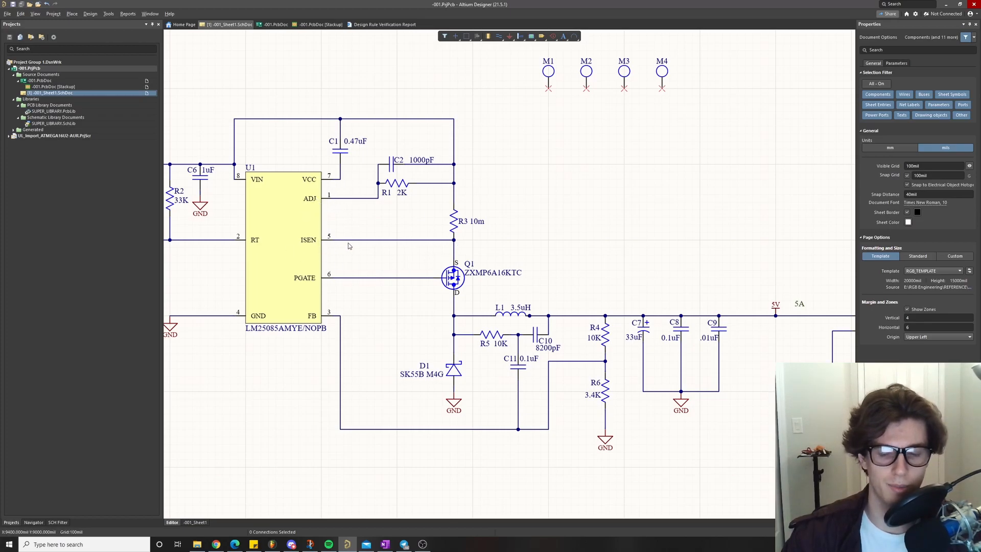
Check the PGATE pin note in OneNote, then trace U1's PGATE pin to the gate of Q1 in Altium
click(385, 544)
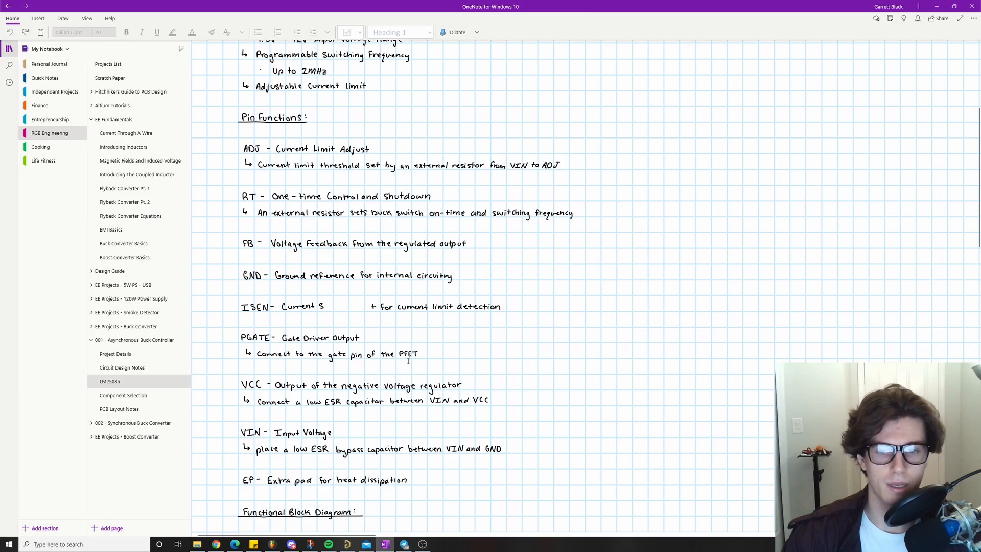
click(347, 544)
ctrl+scroll(381, 305, up, 4)
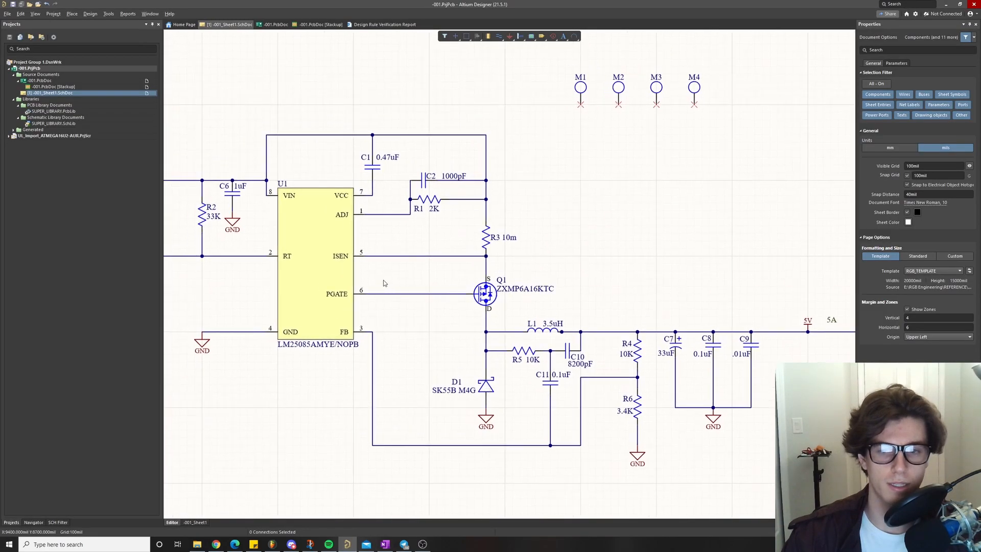
ctrl+scroll(381, 306, up, 1)
right_drag(382, 308, 348, 330)
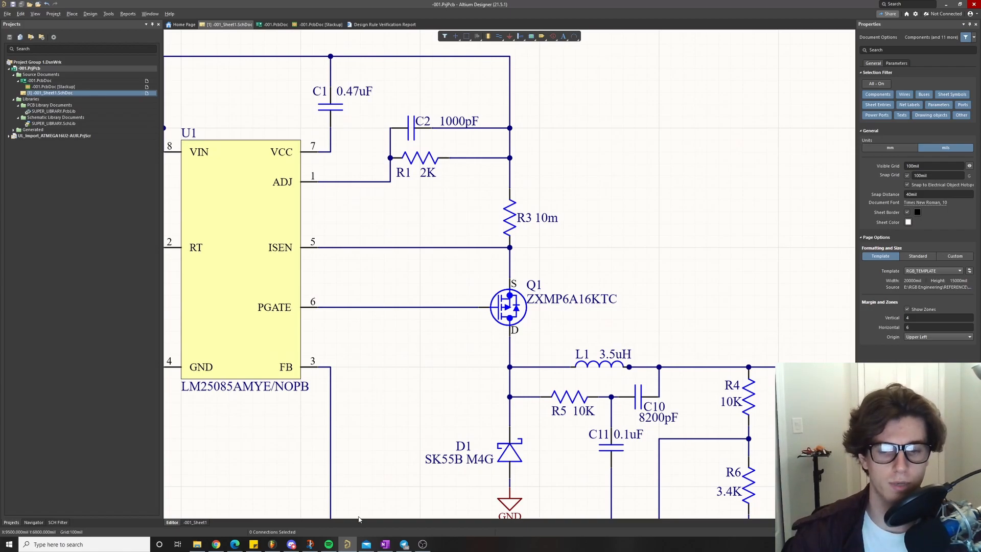
Compare the VCC and VIN pin notes in OneNote with capacitors C1 and C6 around U1 in Altium
click(385, 544)
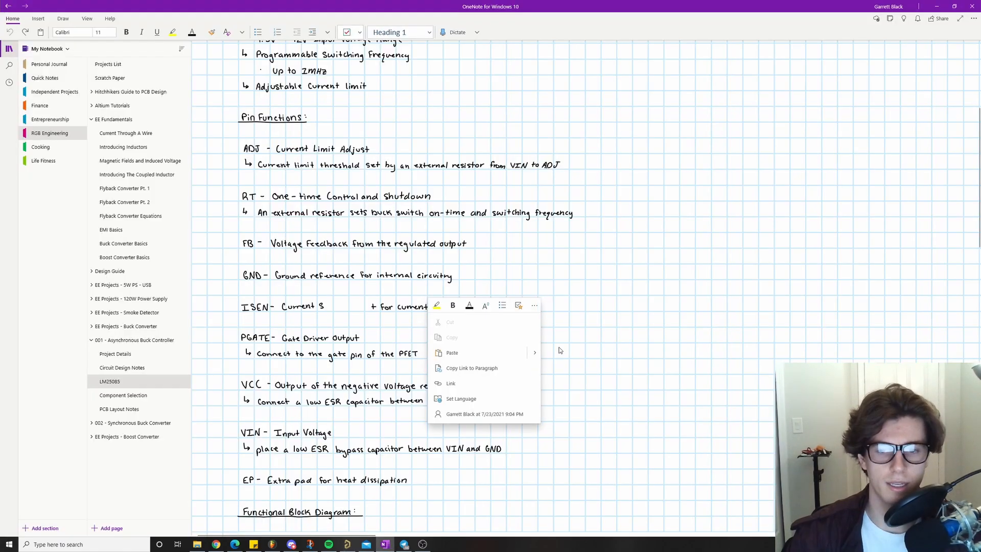
click(679, 350)
scroll(680, 350, down, 1)
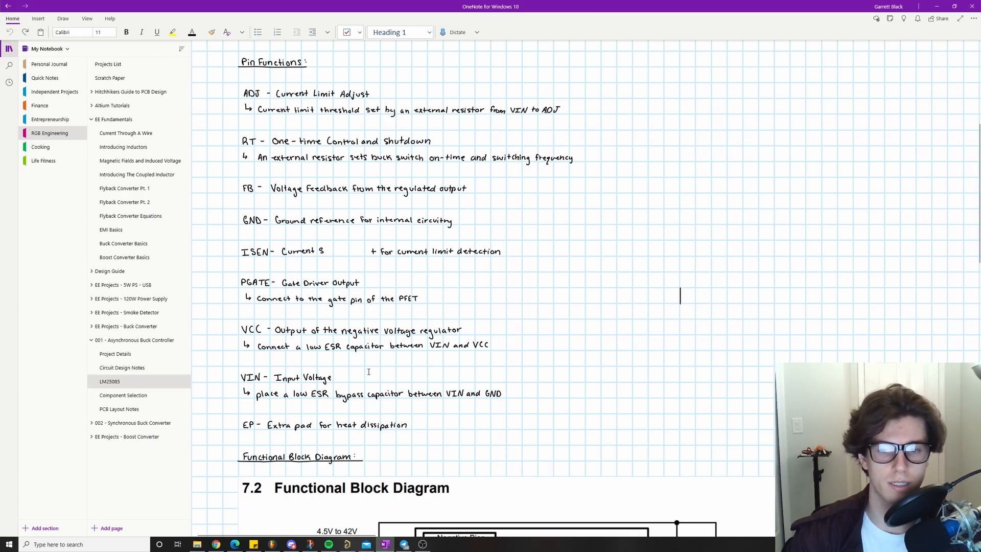
click(348, 543)
right_drag(359, 334, 485, 438)
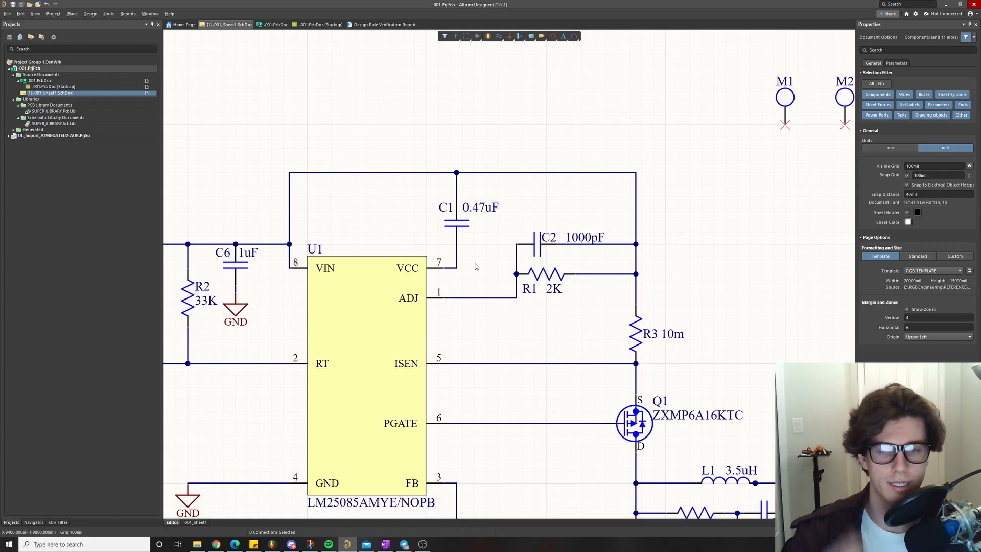
Return to OneNote and review the remaining Pin Functions notes for VIN and the EP pad
key(alt+Tab)
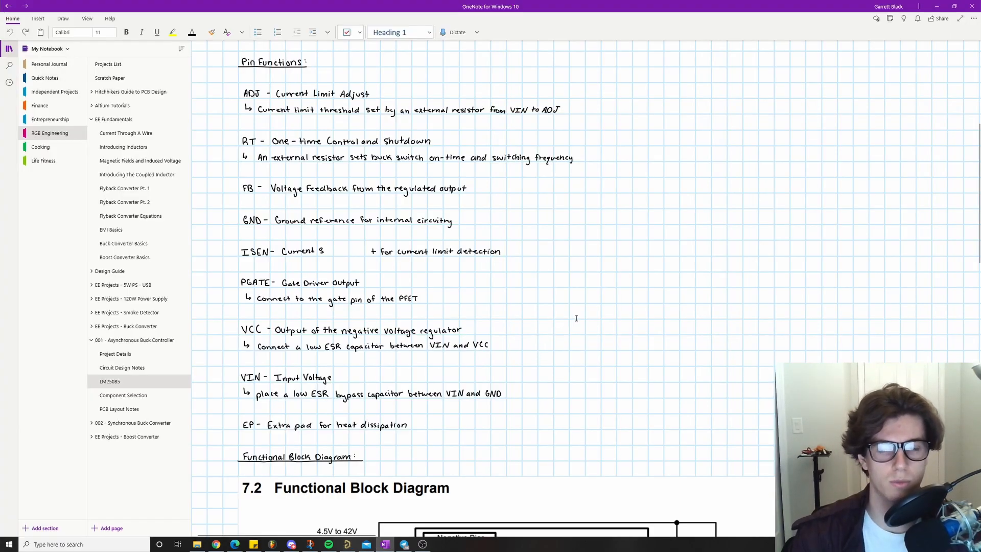
scroll(462, 493, down, 2)
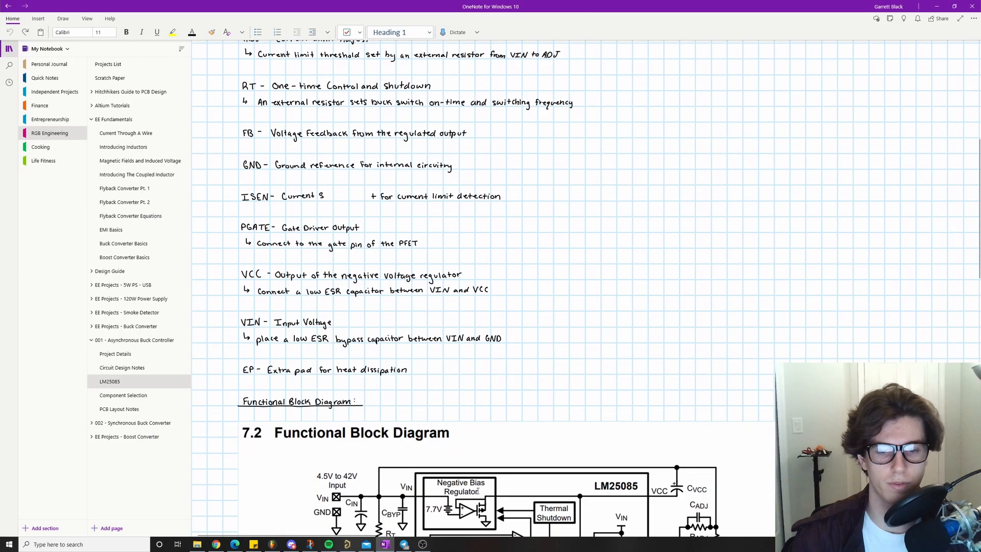
scroll(491, 362, up, 2)
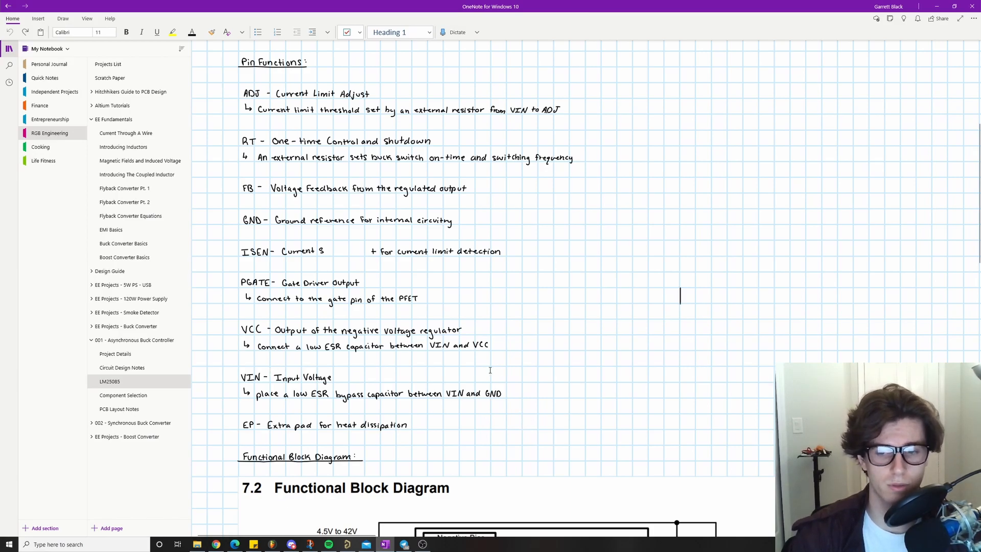
scroll(274, 357, down, 2)
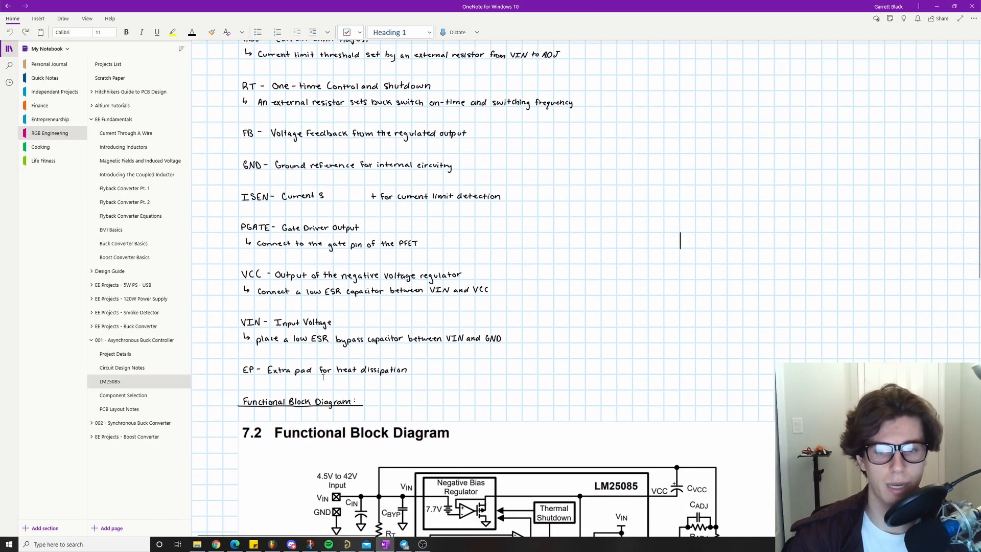
scroll(469, 367, up, 2)
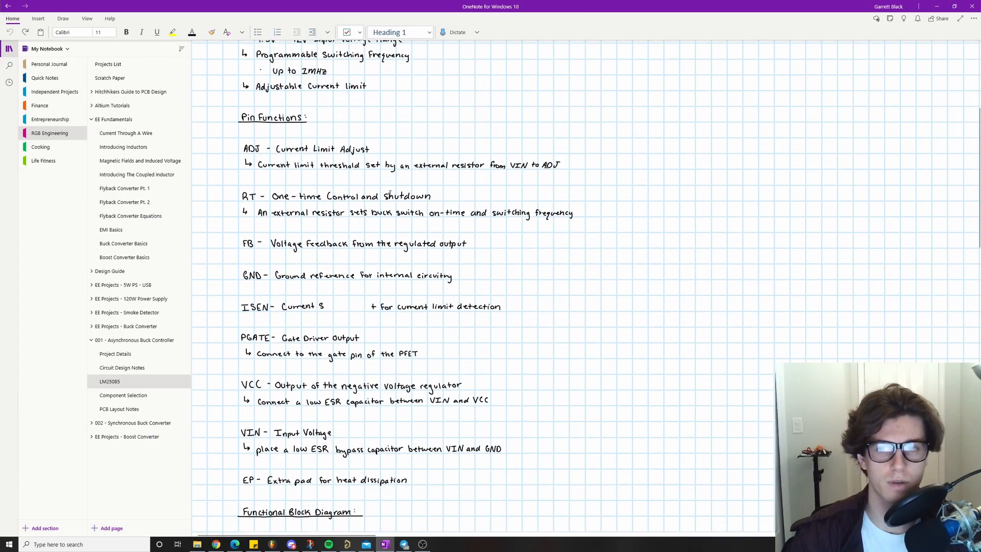
scroll(193, 117, down, 1)
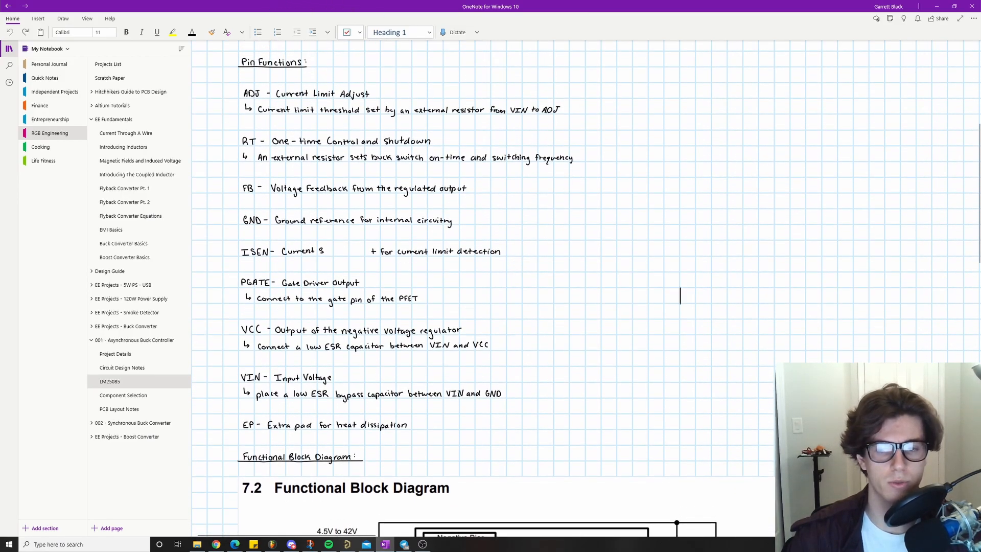
Examine the 7.2 Functional Block Diagram on the LM25085 page in OneNote
scroll(481, 388, down, 3)
scroll(541, 365, down, 1)
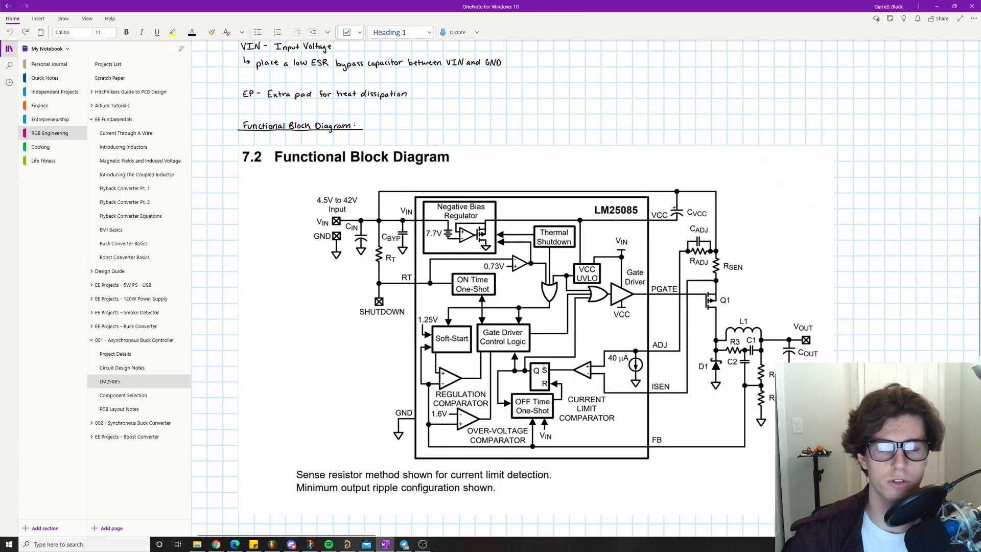
scroll(435, 196, down, 1)
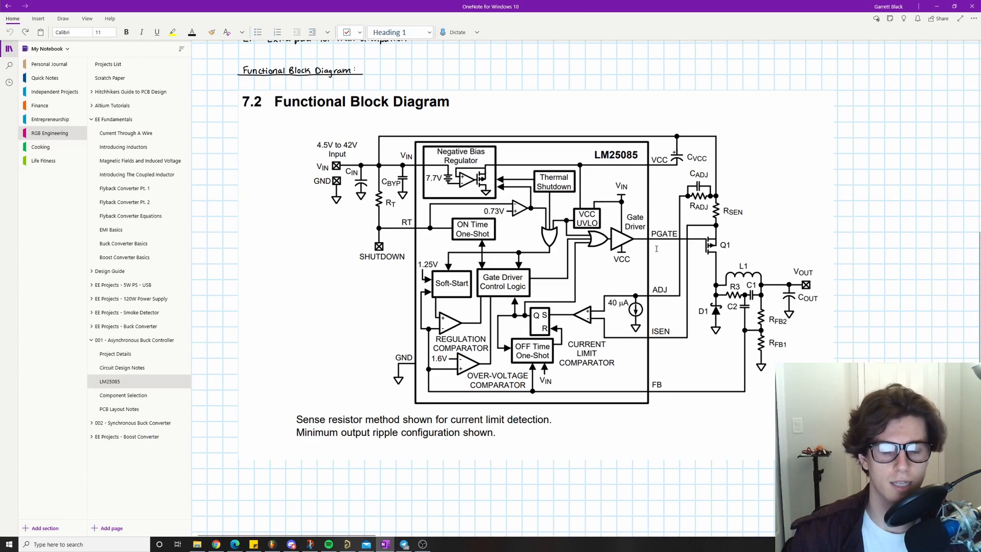
scroll(656, 249, up, 1)
scroll(456, 138, down, 1)
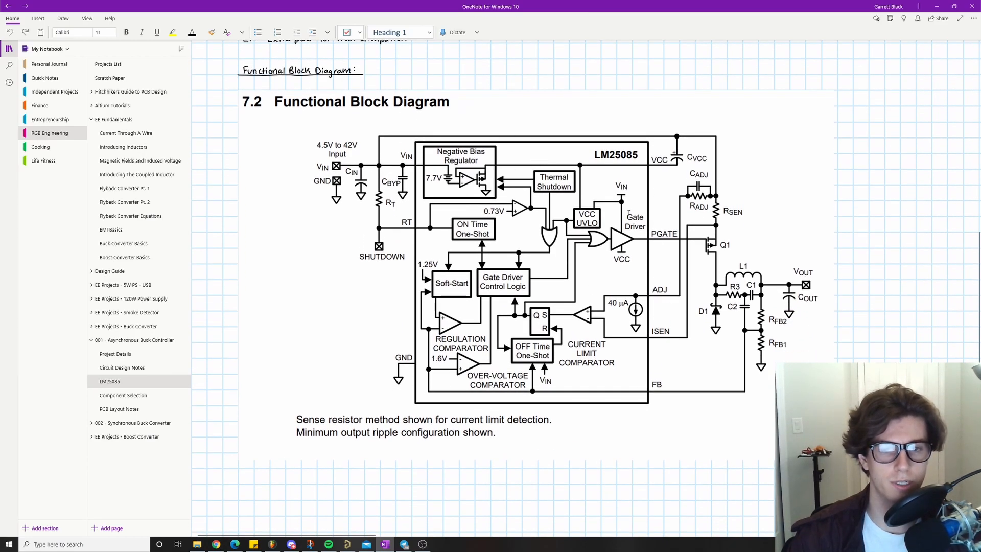
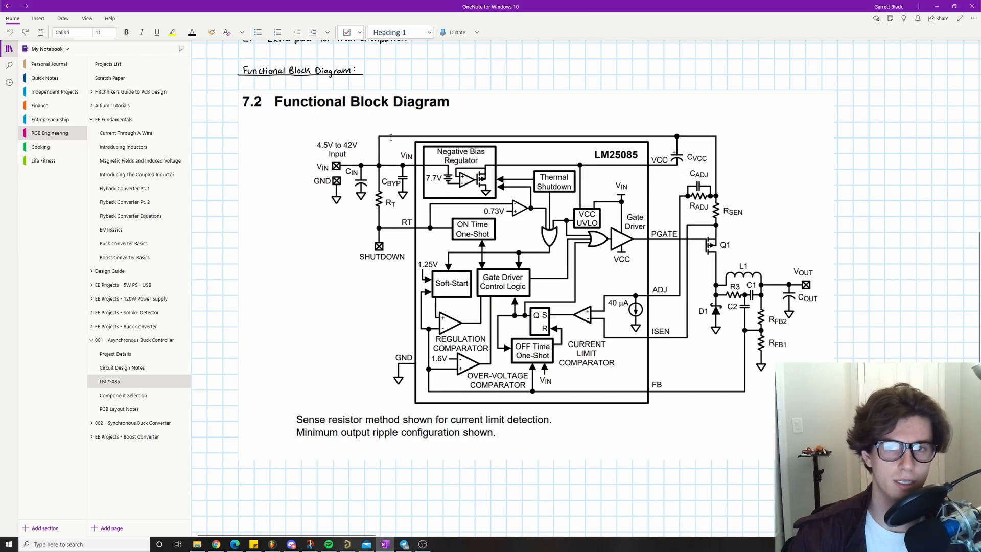
In Altium, delete the wire linking U1's VIN line to C1's upper wire and place a copy of the 12V power port above R3
click(347, 544)
right_drag(358, 307, 593, 314)
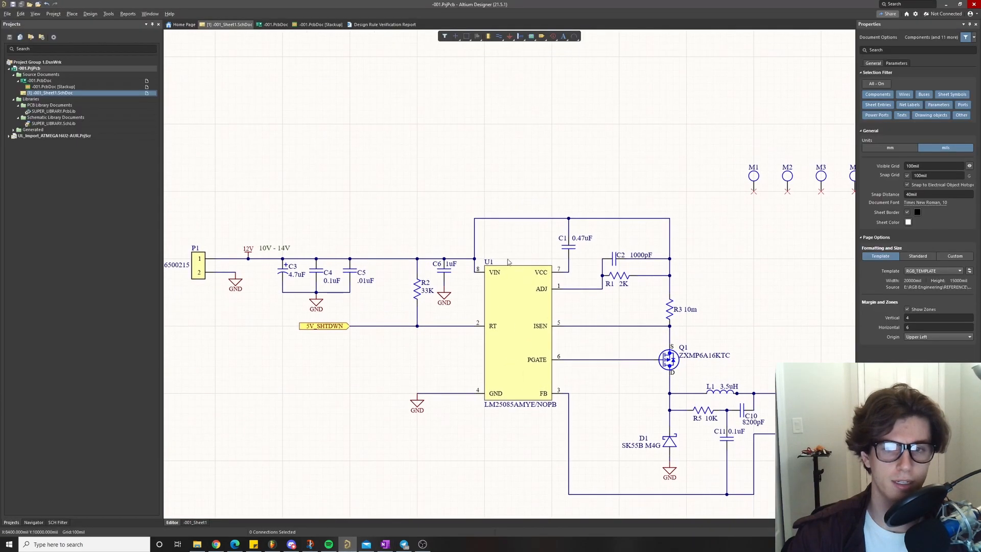
click(475, 237)
key(Delete)
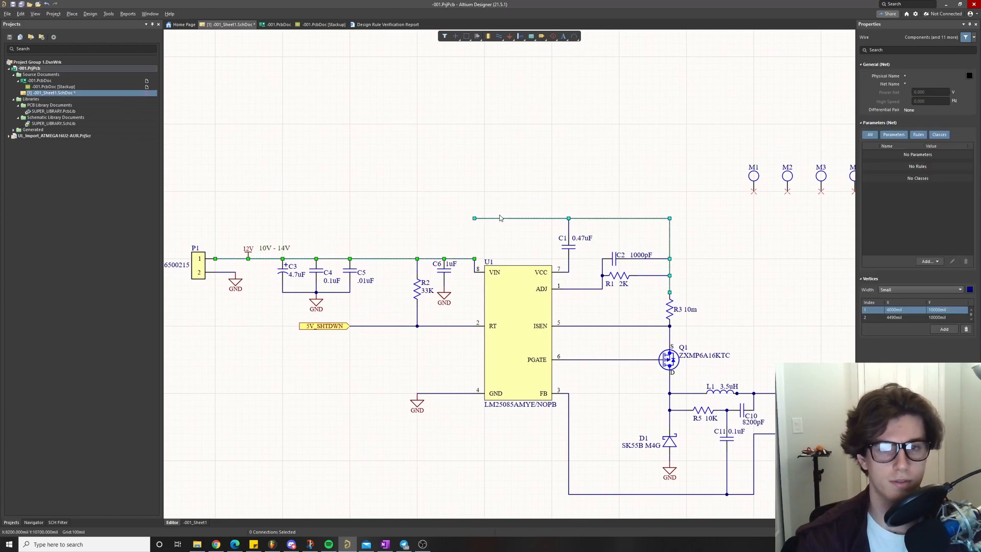
key(Delete)
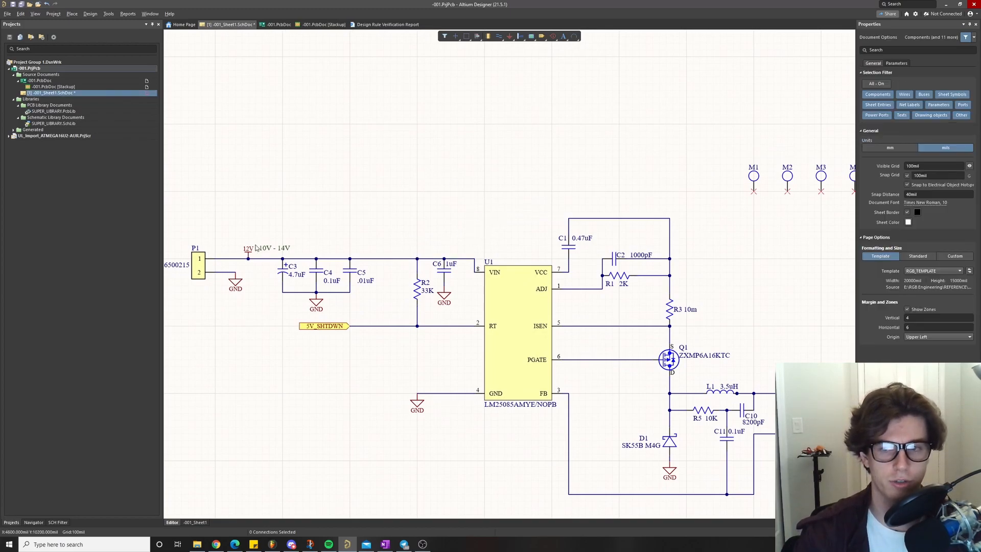
shift+drag(250, 253, 669, 218)
right_drag(712, 237, 562, 198)
Open the Buck Converter Basics page in OneNote and examine the non-synchronous buck converter schematic in Figure 3.0.1
click(384, 544)
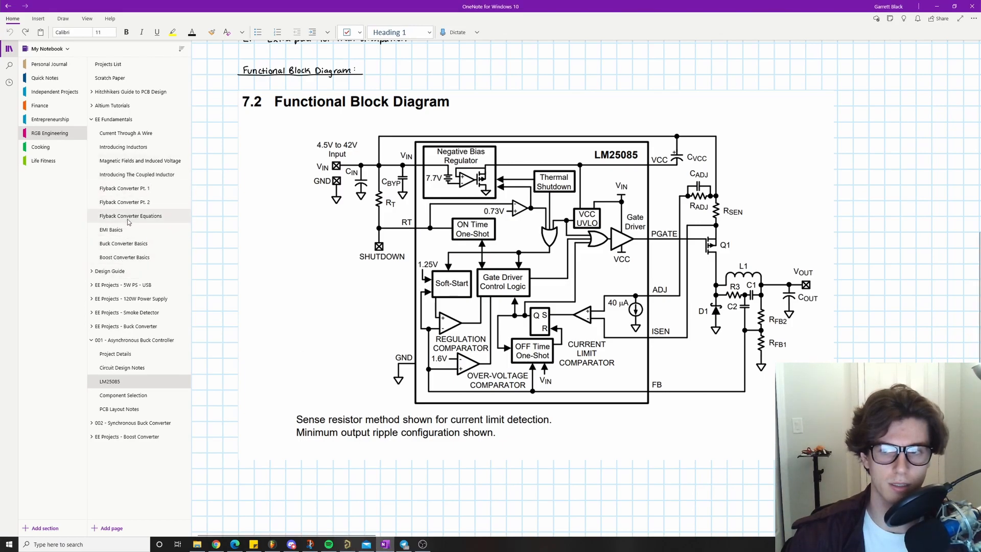
click(135, 247)
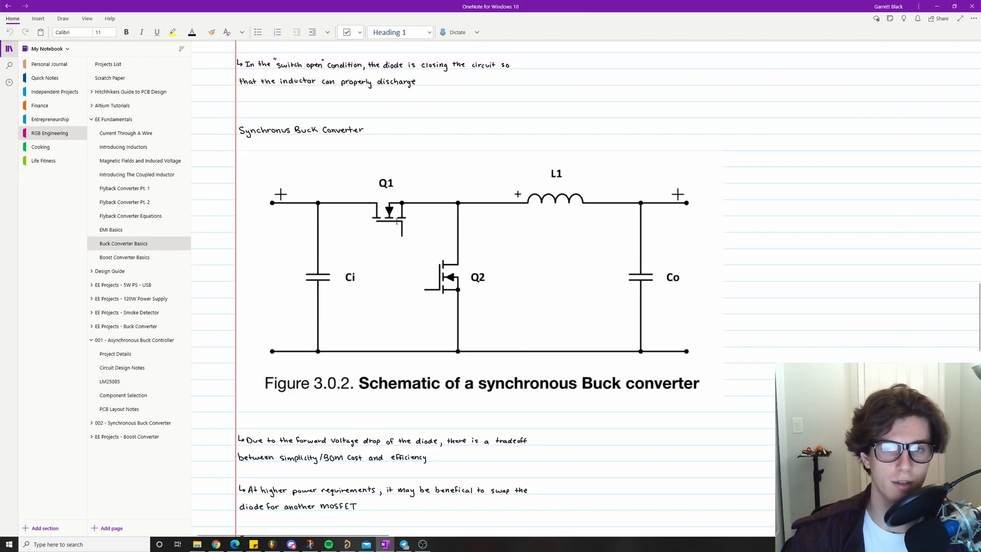
scroll(280, 195, up, 20)
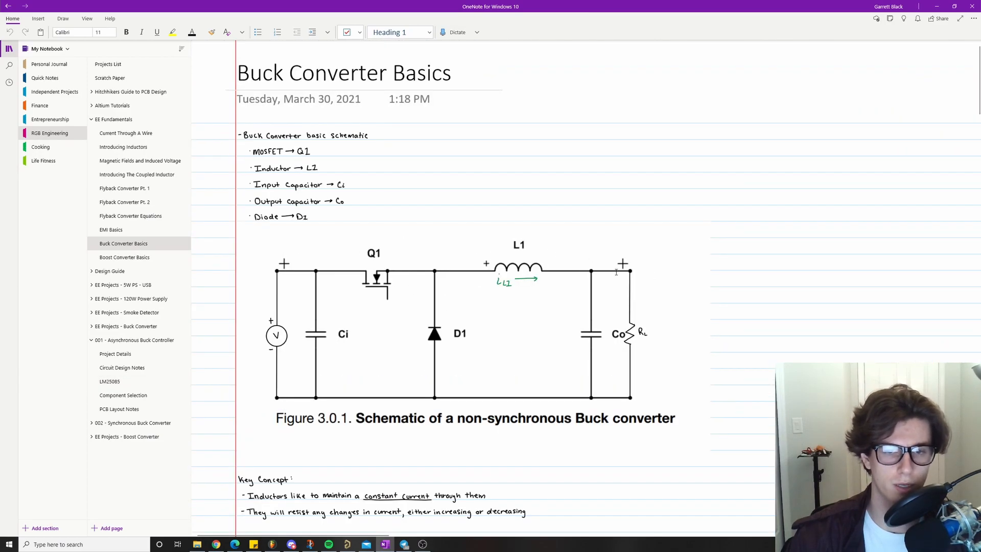
Switch to Altium and compare the 12V input at P1, its capacitors and U1's VIN with the 12V supply feeding R3 and Q1
click(347, 544)
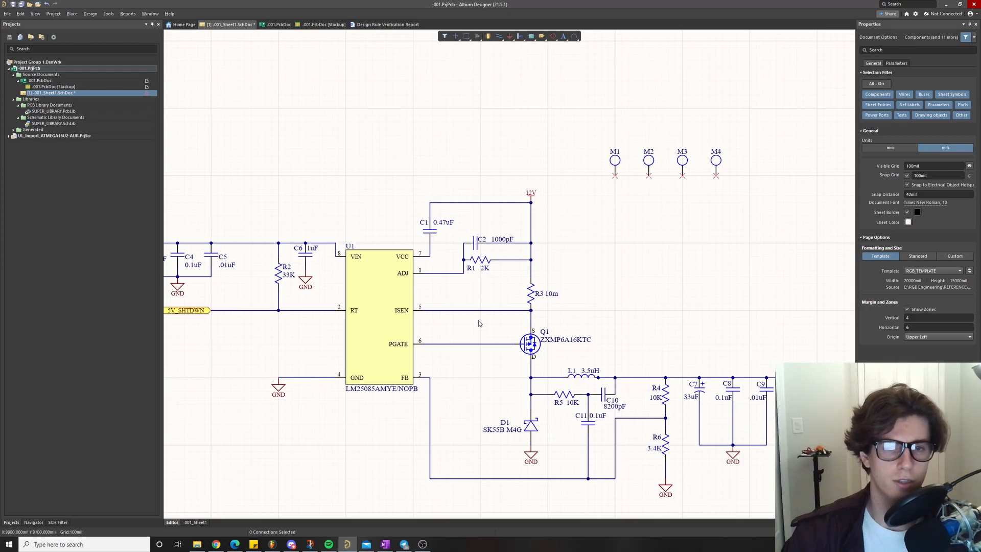
right_drag(287, 177, 402, 192)
right_drag(298, 233, 331, 231)
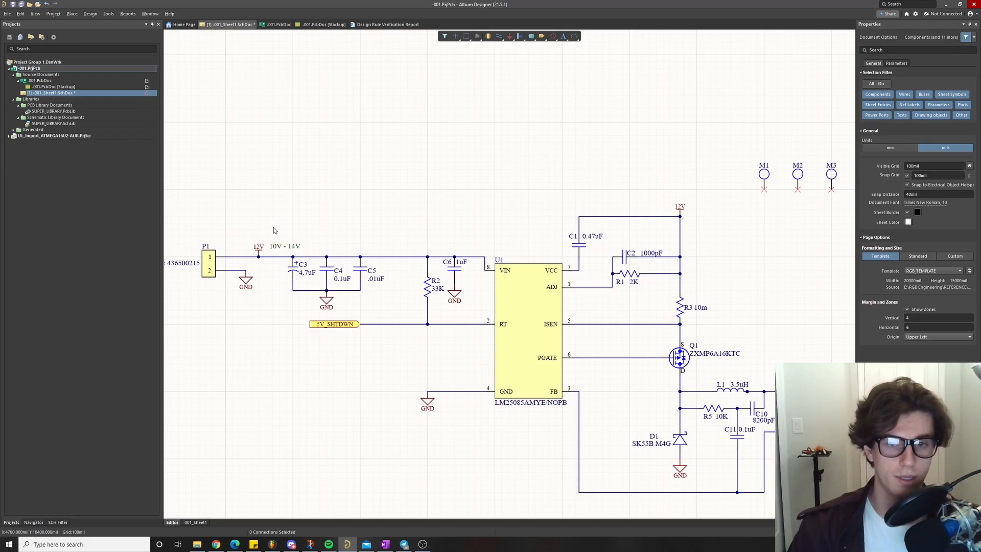
ctrl+scroll(747, 326, down, 2)
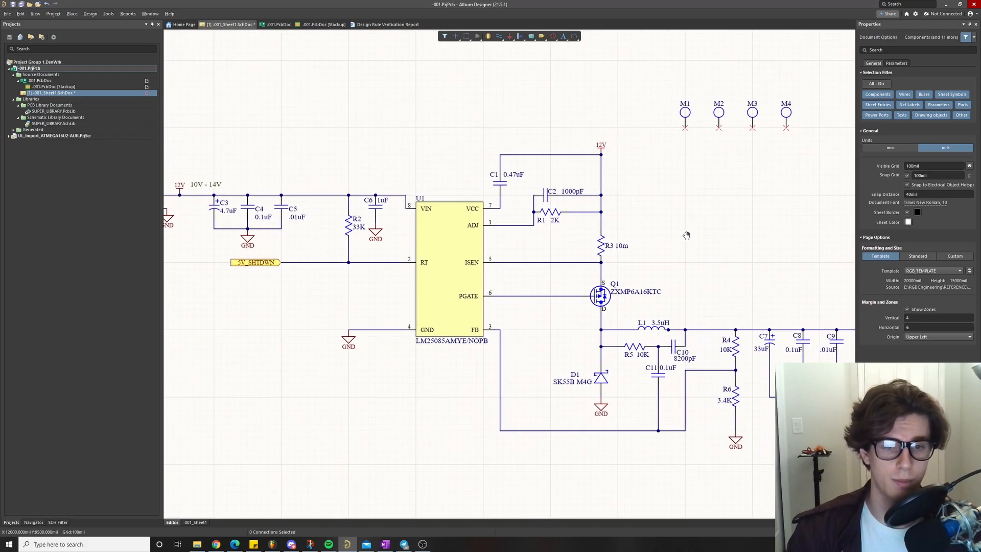
ctrl+scroll(541, 326, up, 2)
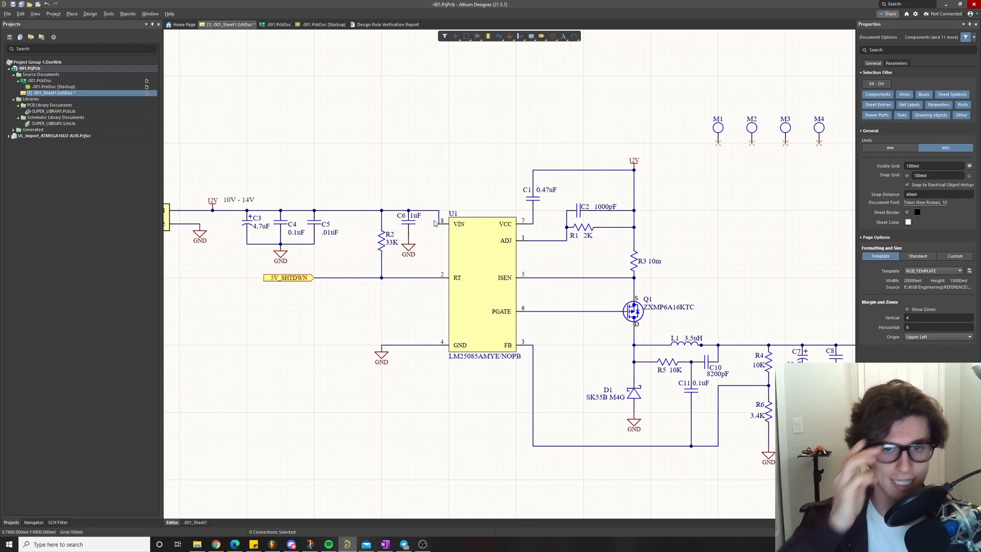
right_drag(486, 233, 494, 233)
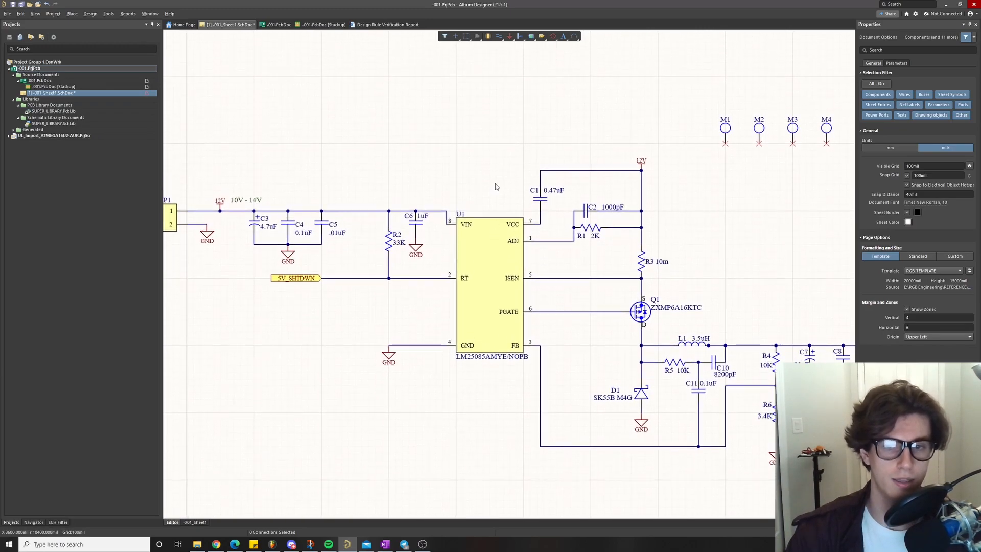
right_drag(529, 183, 512, 226)
right_drag(325, 194, 377, 200)
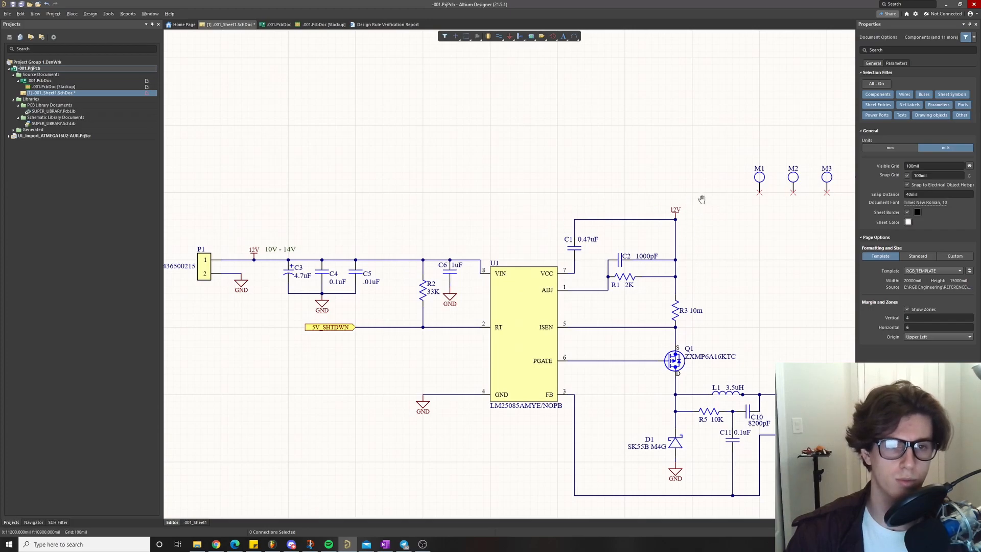
right_drag(700, 197, 669, 187)
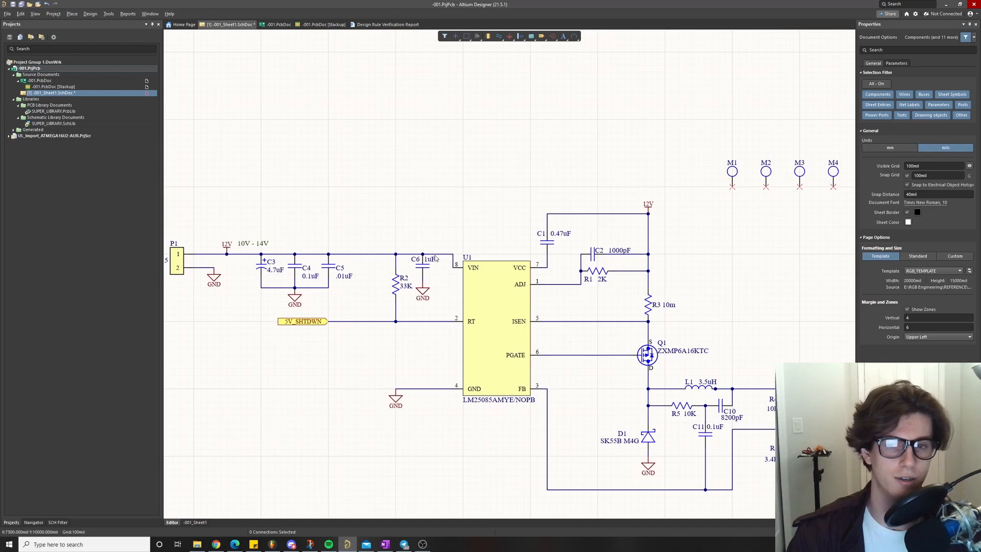
right_drag(330, 267, 348, 272)
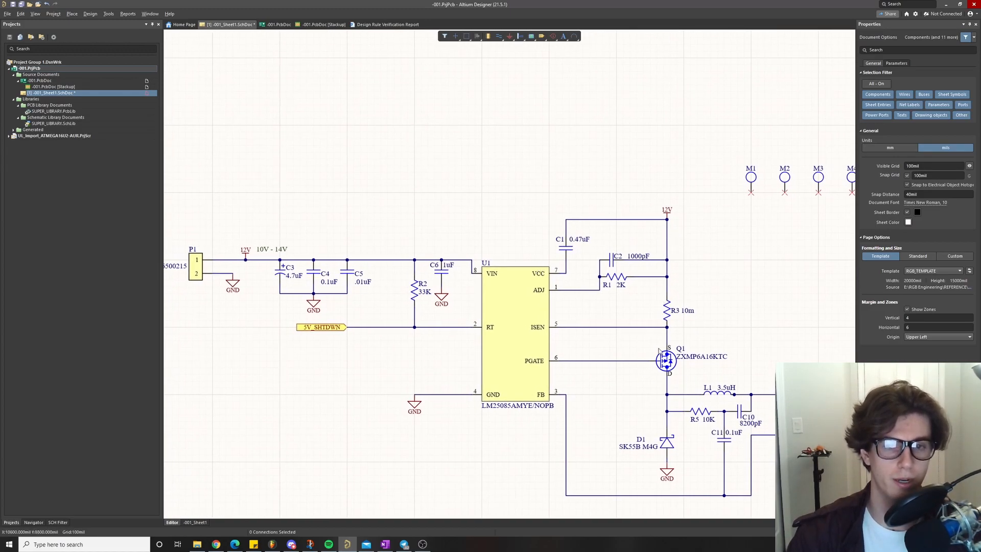
right_drag(705, 305, 720, 292)
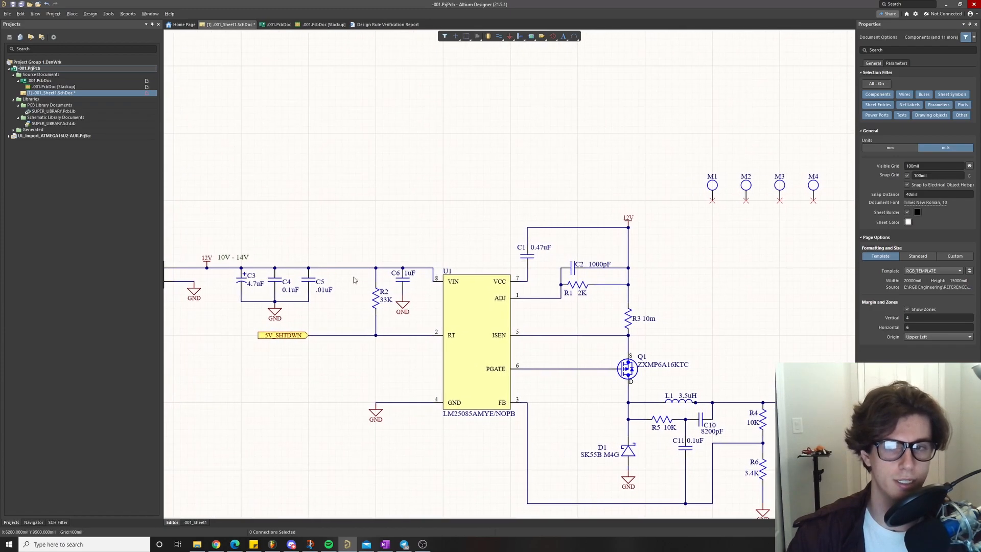
right_drag(363, 218, 407, 228)
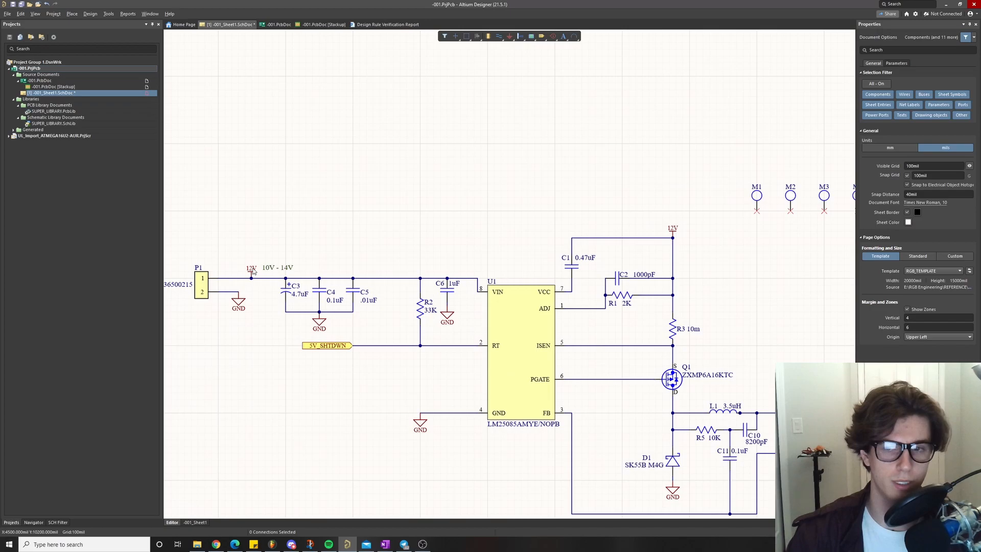
Place a copy of P1's 12V power port on the wire at U1's VIN pin and rename it 12V_F
drag(251, 271, 478, 277)
ctrl+scroll(481, 268, up, 3)
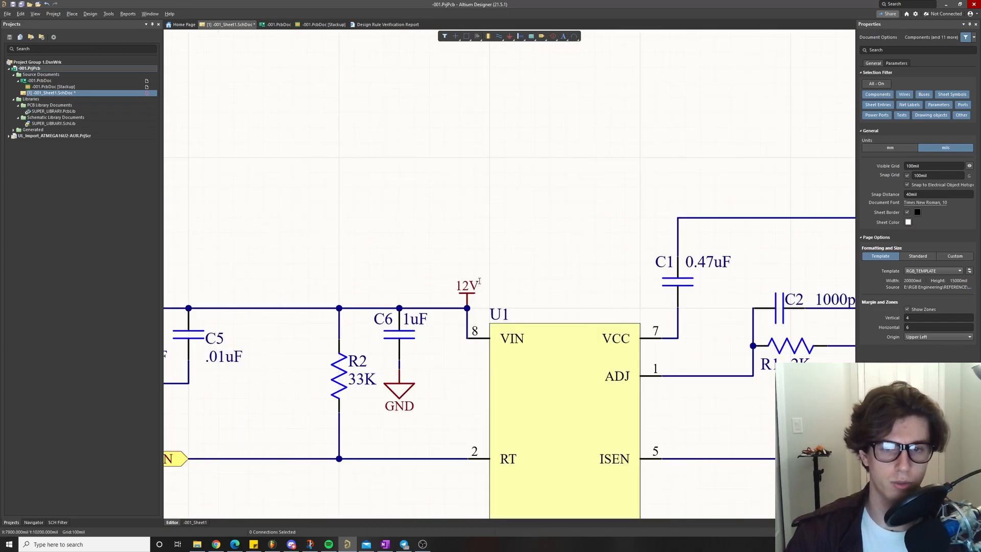
click(475, 285)
click(475, 286)
text(_F)
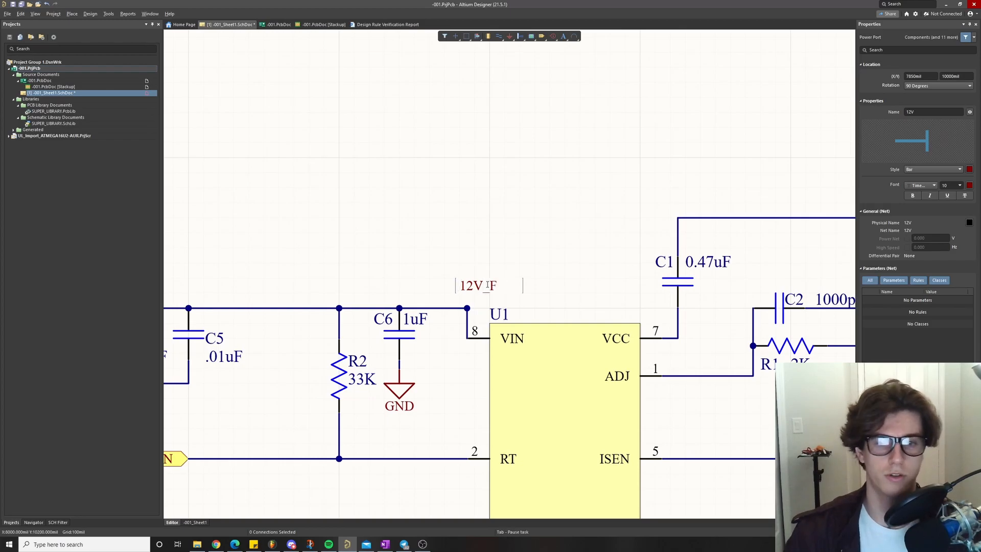
key(Return)
Rename the 12V power port above R3 as 12V_F
ctrl+scroll(527, 191, down, 2)
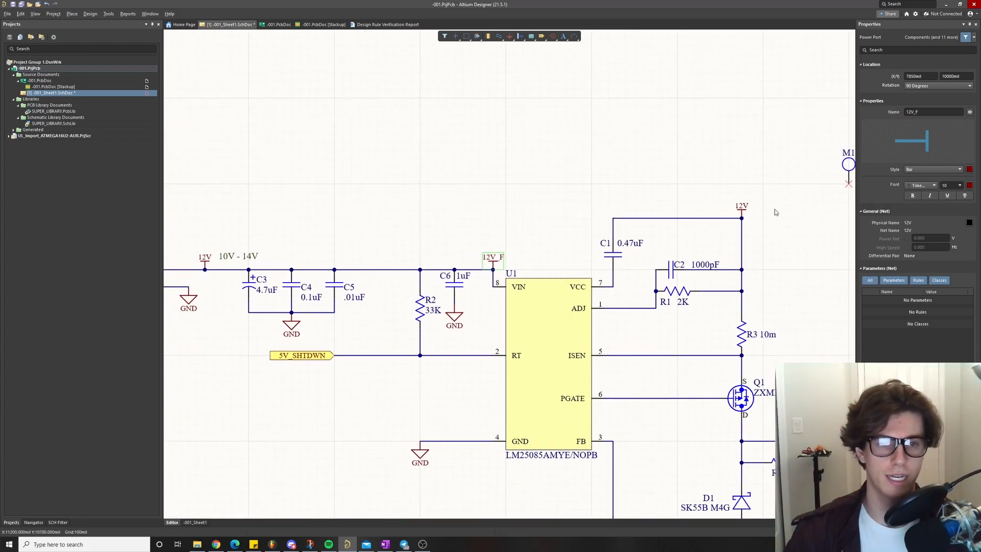
click(751, 205)
click(752, 205)
text(_F)
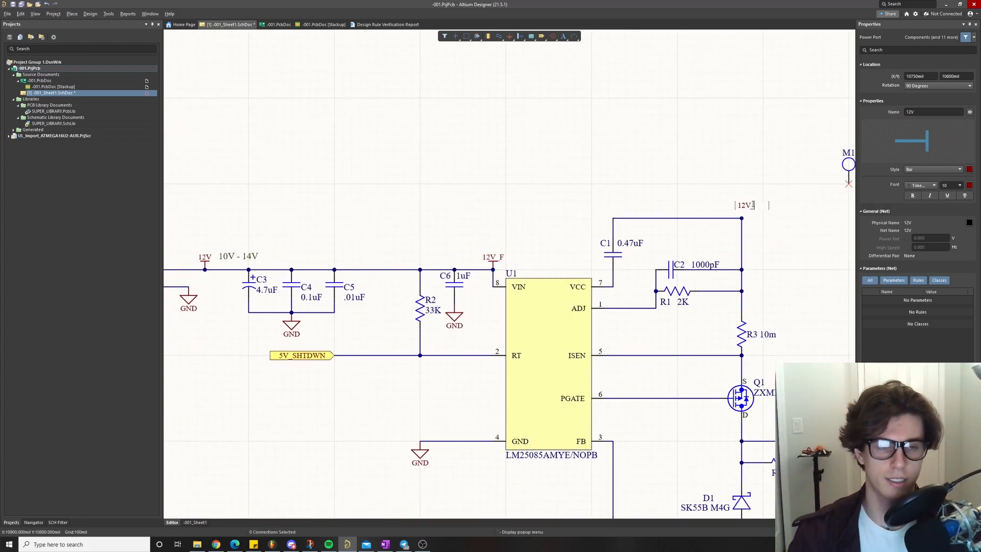
key(Return)
Examine the 12V input at P1 and the 12V_F supplies at U1's VIN and above R3 across the converter schematic
right_drag(388, 172, 484, 199)
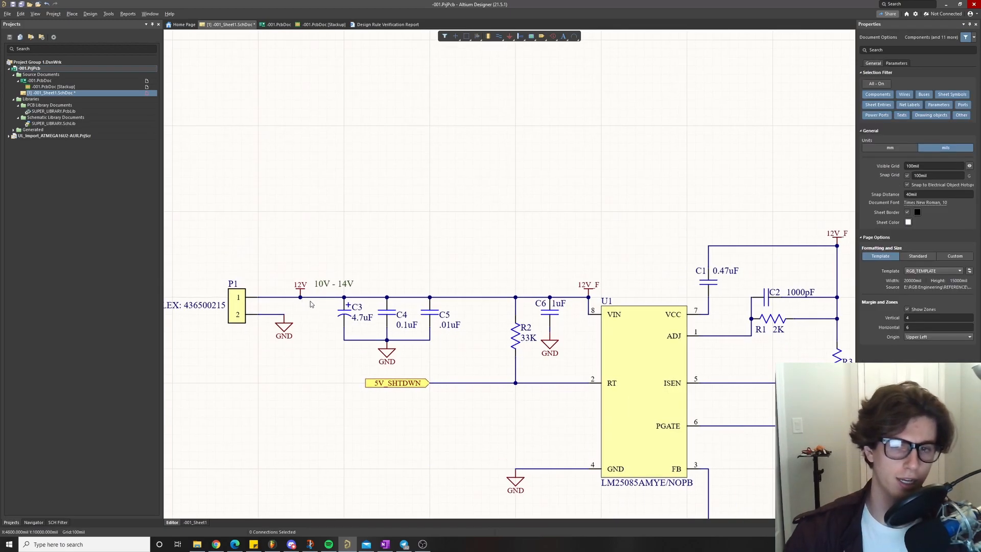
right_drag(656, 268, 592, 246)
right_drag(503, 191, 495, 212)
right_drag(657, 211, 586, 192)
ctrl+scroll(462, 193, down, 1)
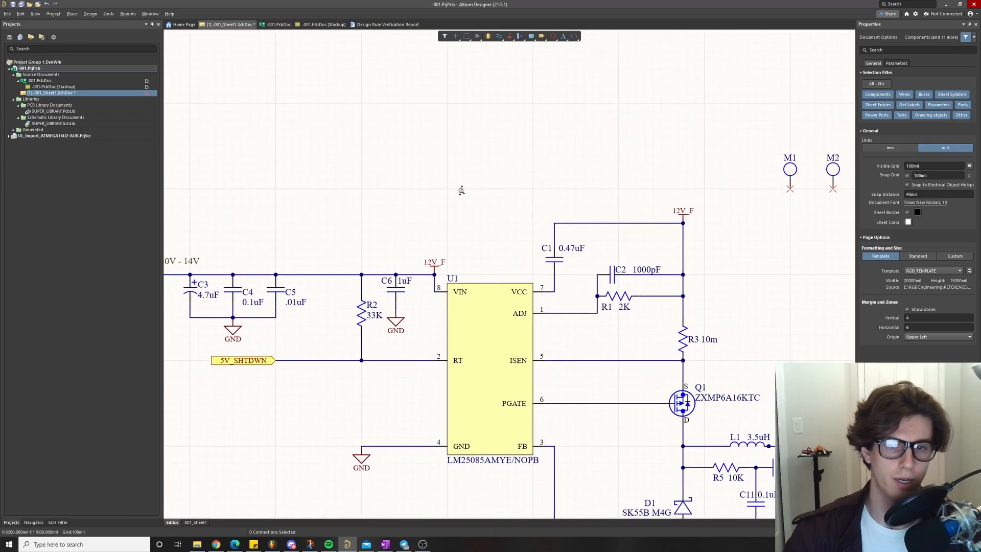
ctrl+scroll(461, 193, down, 1)
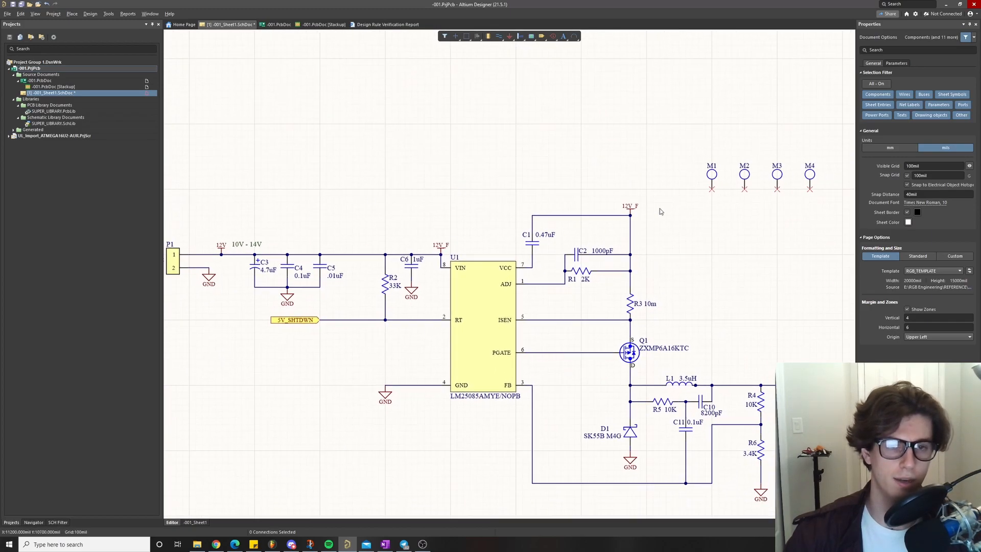
ctrl+scroll(631, 263, down, 1)
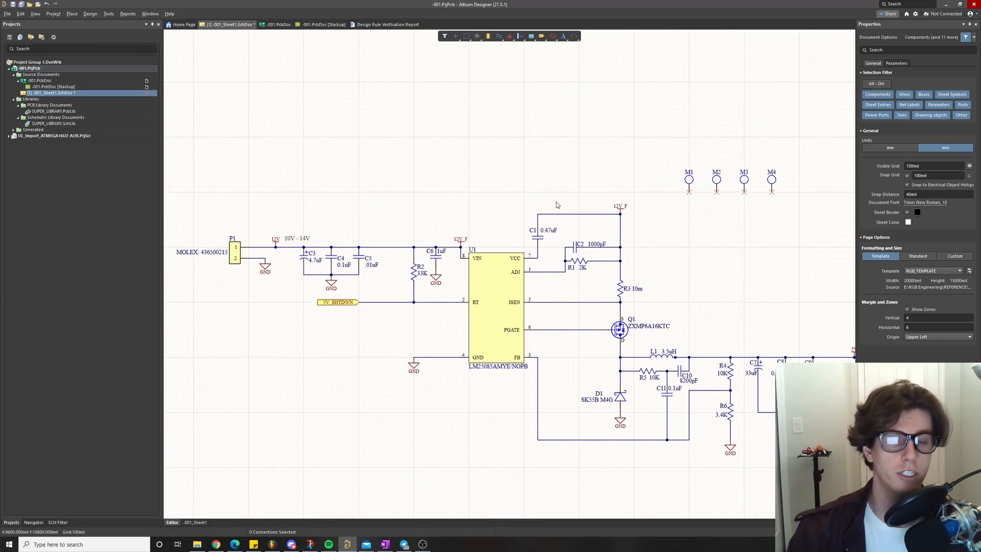
right_drag(503, 203, 505, 226)
Read the Output Inductor Selection notes in OneNote, and in Altium inspect the properties of inductor L1
click(385, 543)
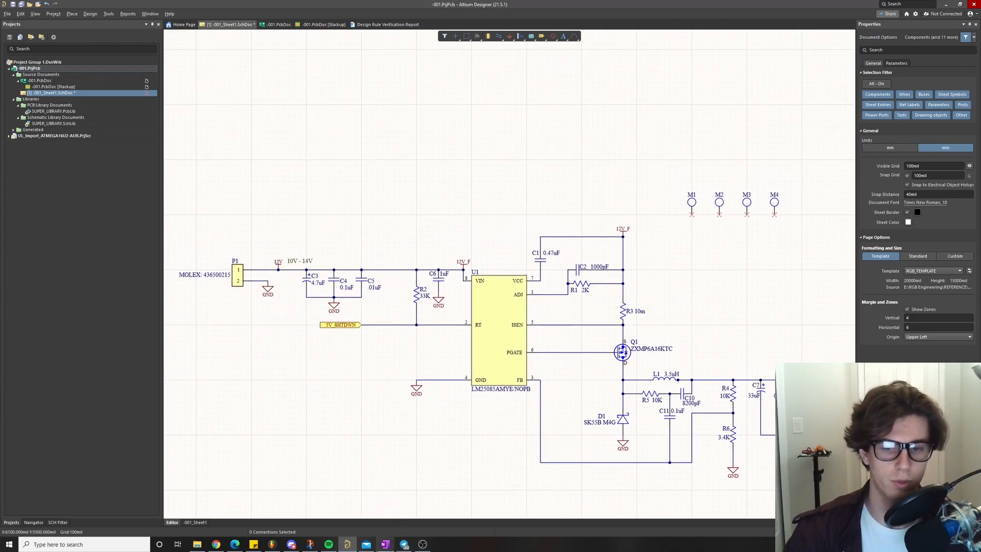
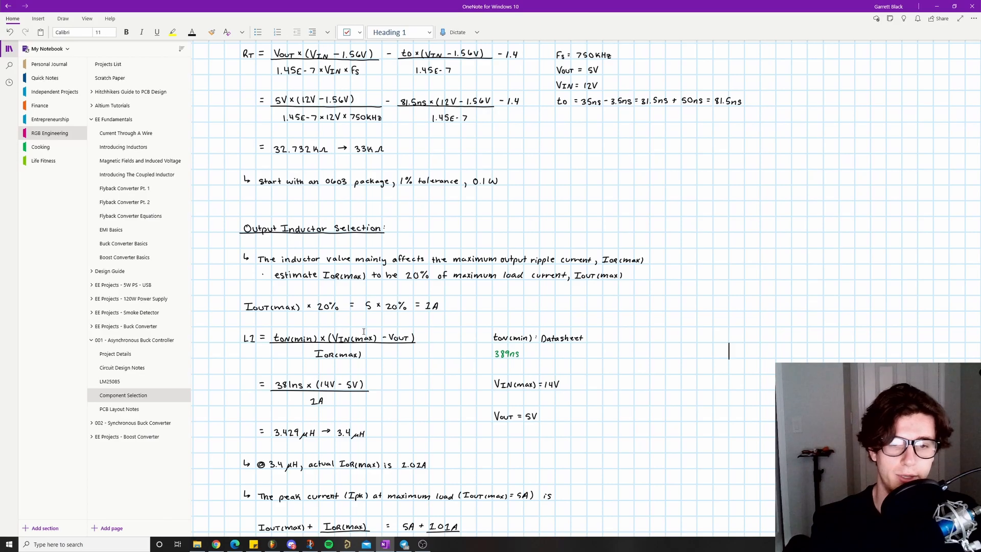
scroll(364, 332, down, 2)
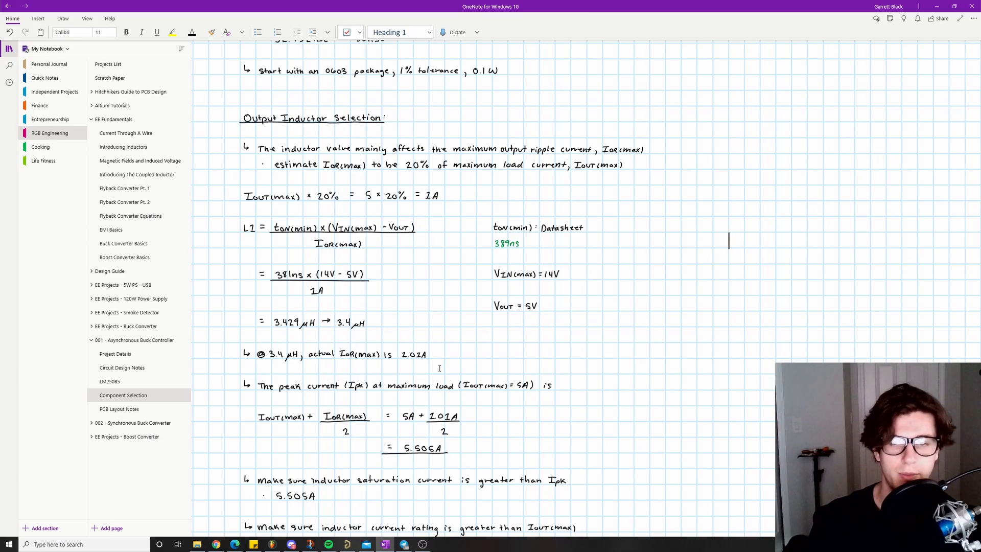
click(347, 544)
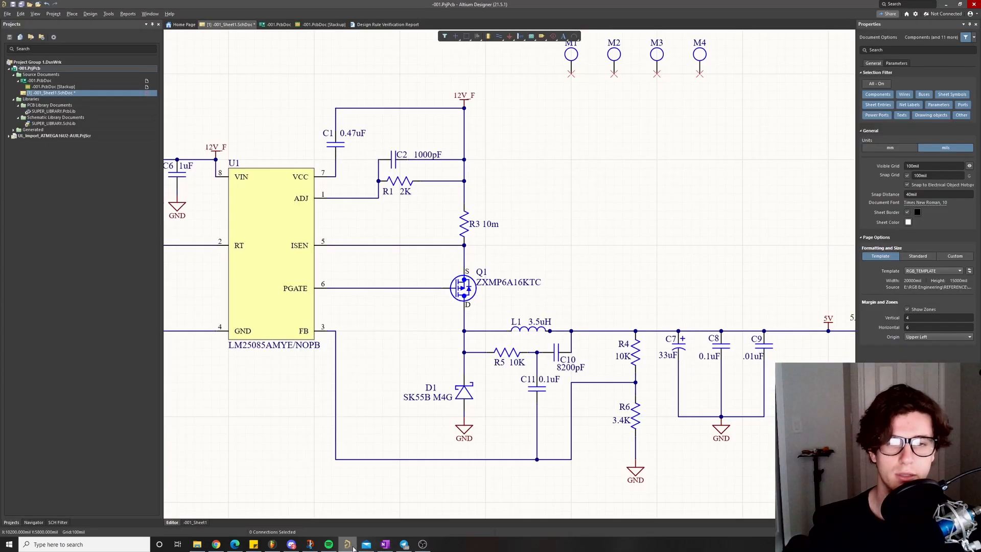
shift+scroll(388, 332, right, 3)
ctrl+scroll(397, 323, up, 3)
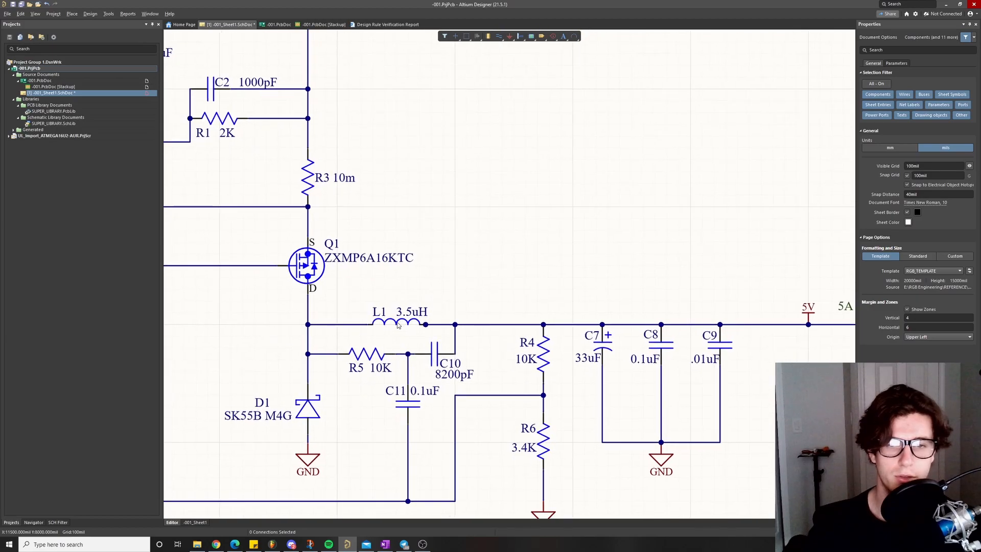
click(397, 324)
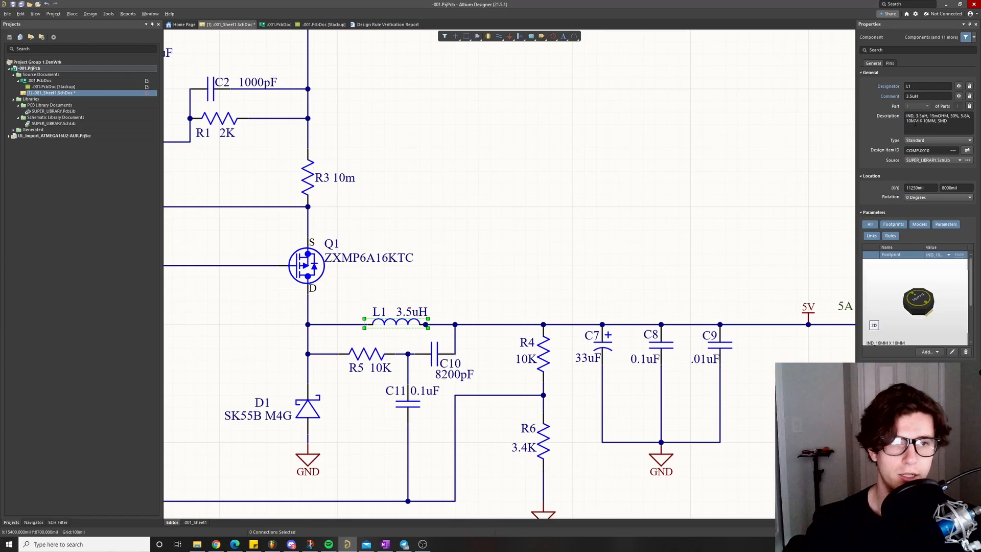
click(544, 212)
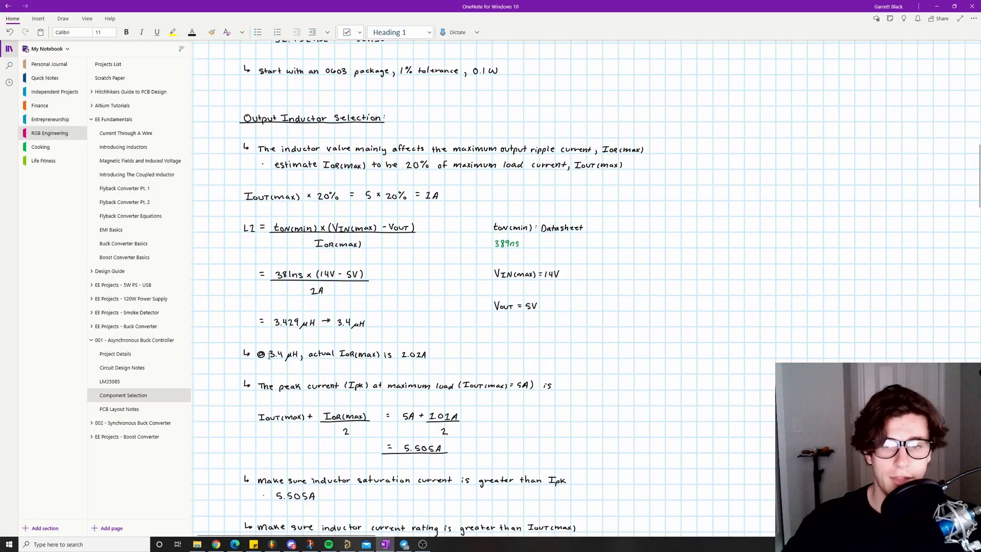
Switch to OneNote and read the inductor's peak current calculation and its saturation and current rating requirements on the Component Selection page
click(385, 544)
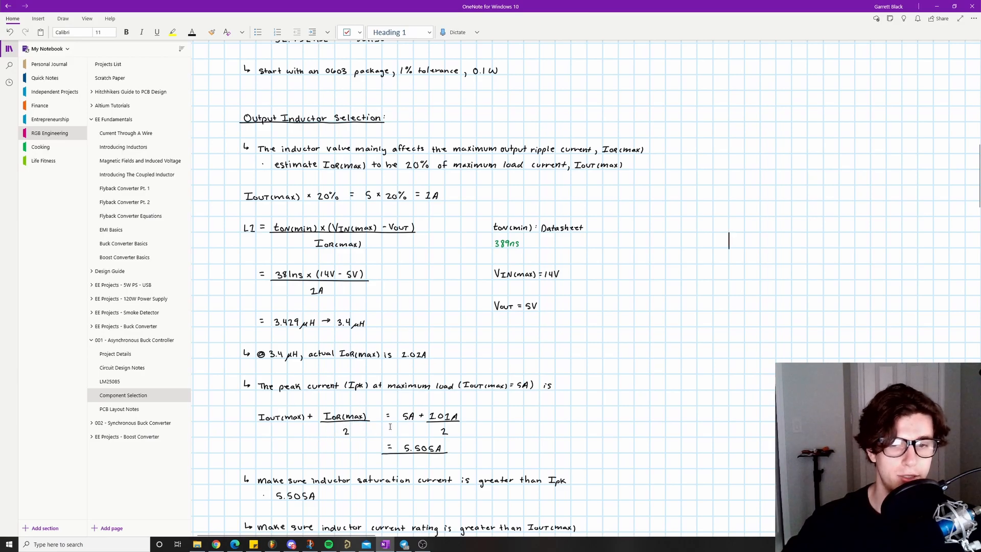
scroll(409, 403, down, 2)
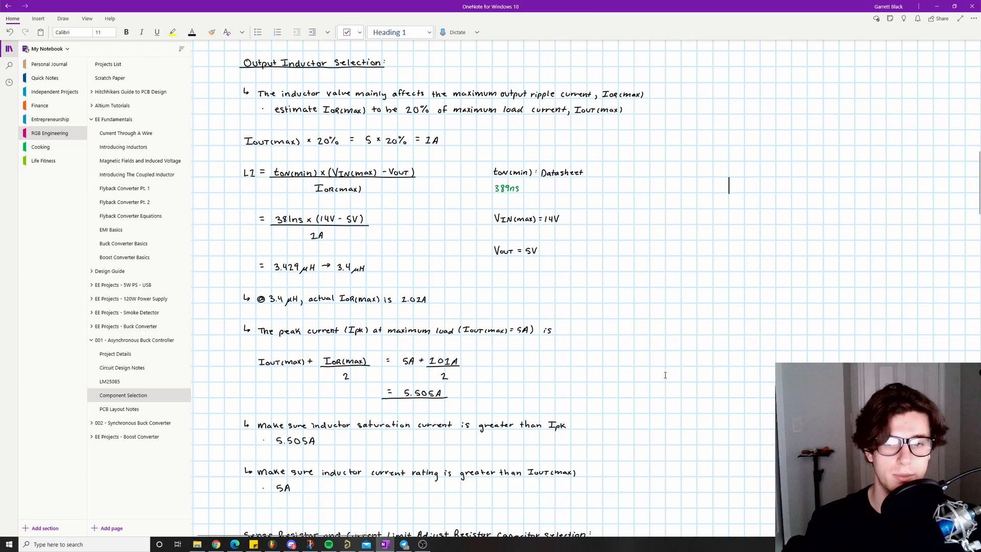
scroll(664, 375, down, 1)
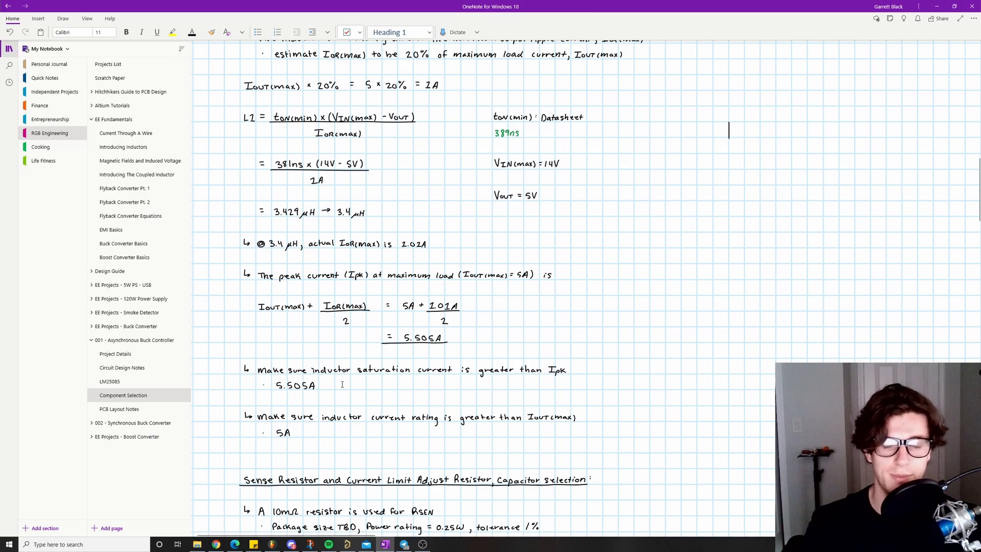
scroll(343, 384, down, 1)
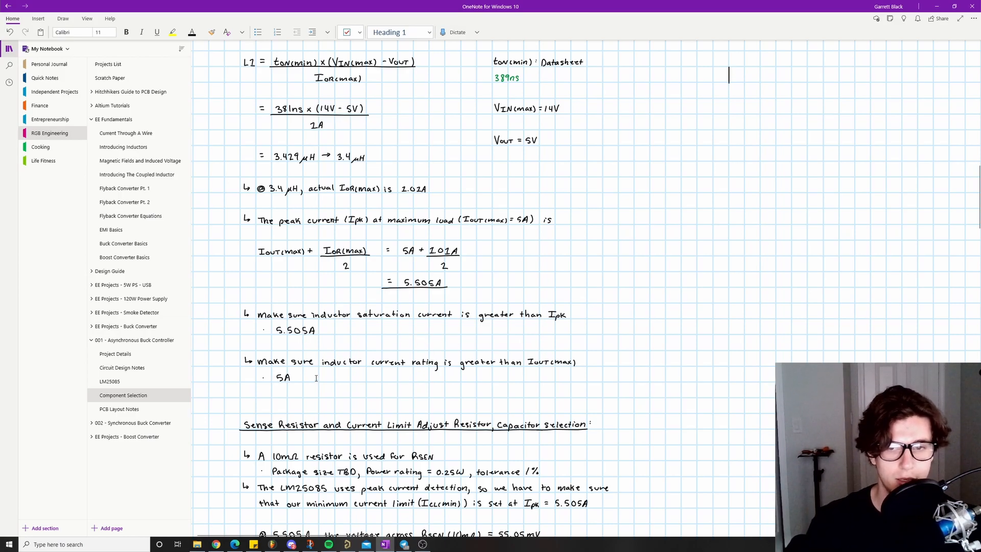
scroll(421, 354, down, 1)
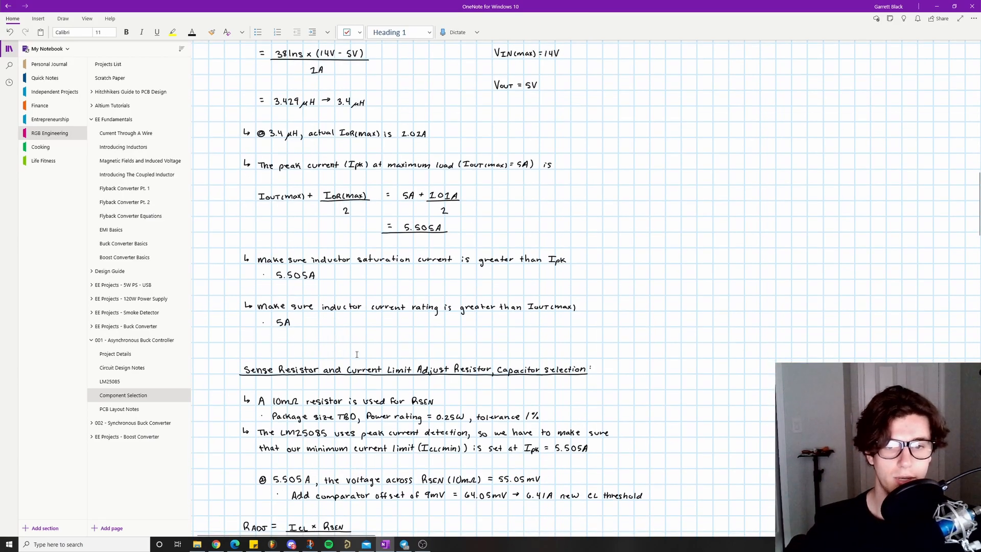
scroll(412, 452, down, 2)
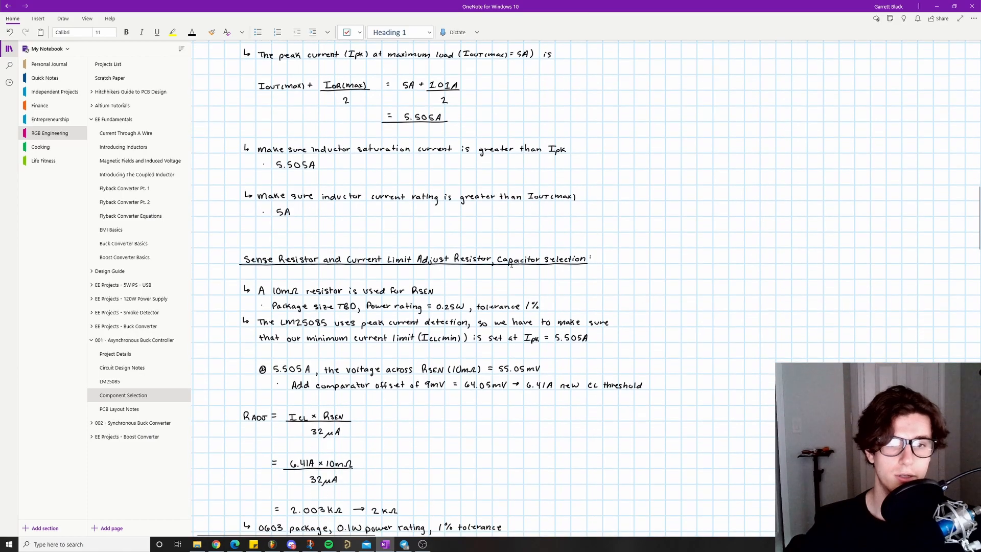
Compare R3, R1 and C2 around U1's ADJ and ISEN pins in Altium with the sense resistor notes in OneNote
click(347, 544)
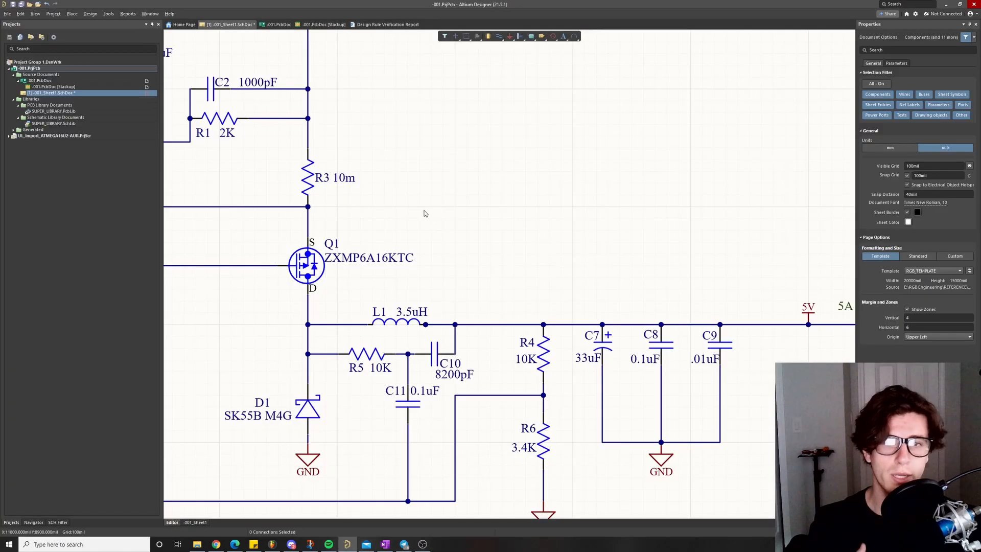
right_drag(424, 213, 647, 378)
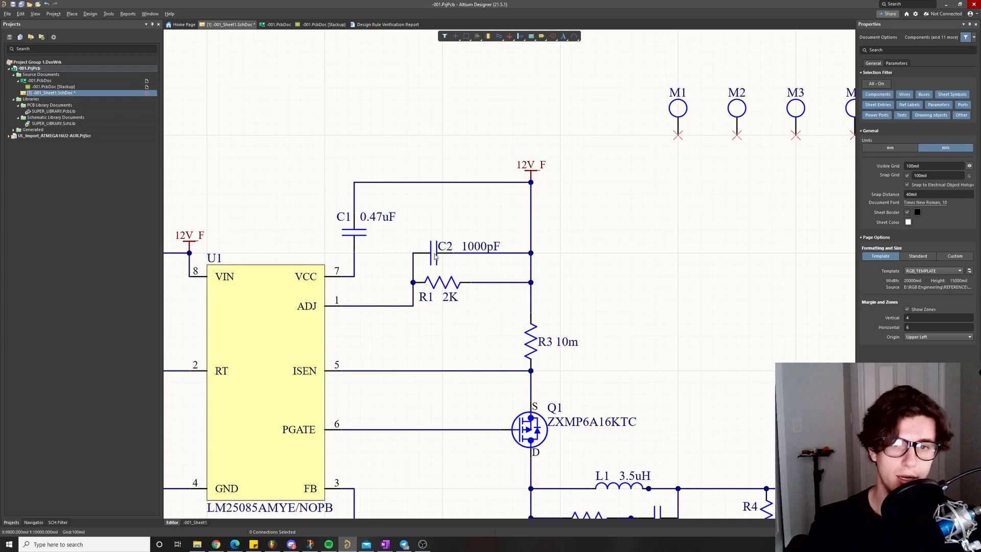
click(385, 544)
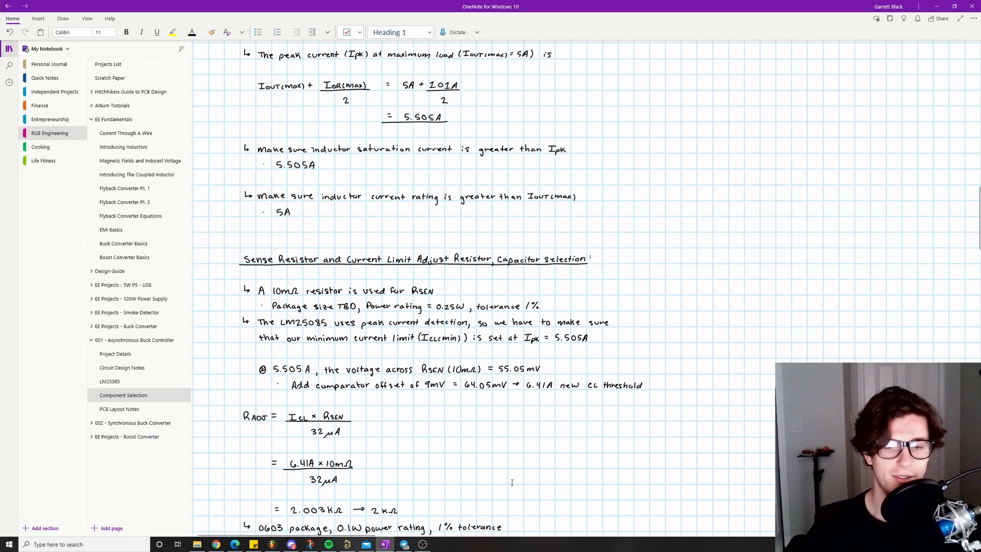
click(352, 542)
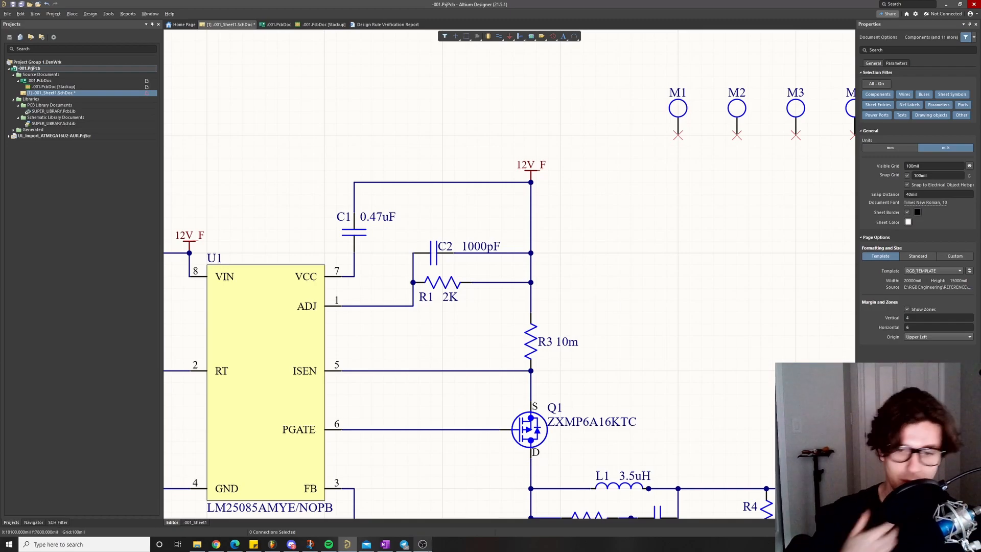
click(385, 544)
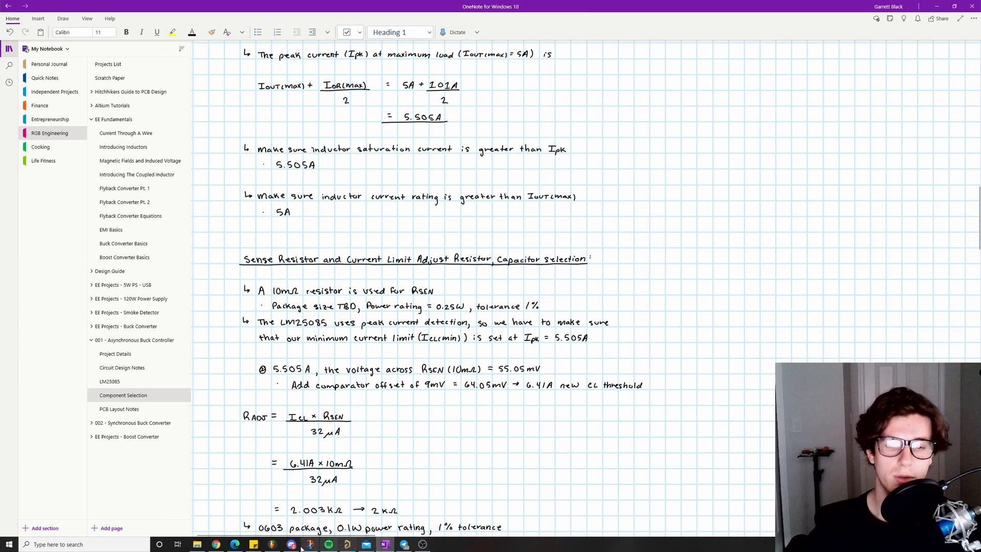
Switch to the LM25085 datasheet PDF in Edge and read section 8.2.2.4 on the RSEN and RADJ calculations
click(235, 545)
scroll(215, 251, down, 6)
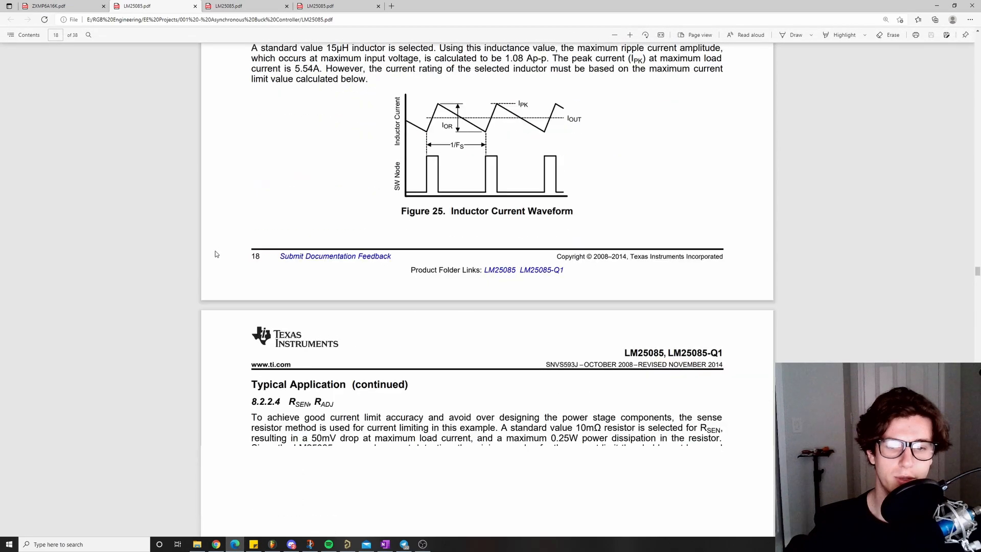
scroll(167, 252, down, 5)
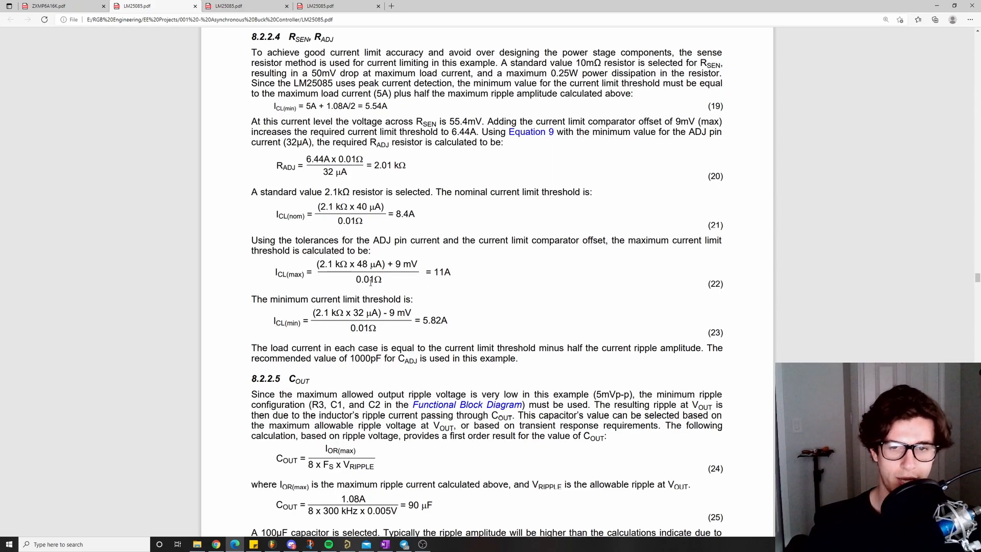
Review the RADJ and CADJ selection notes in OneNote and check them against R1 and C2 in the Altium schematic
key(alt+Tab)
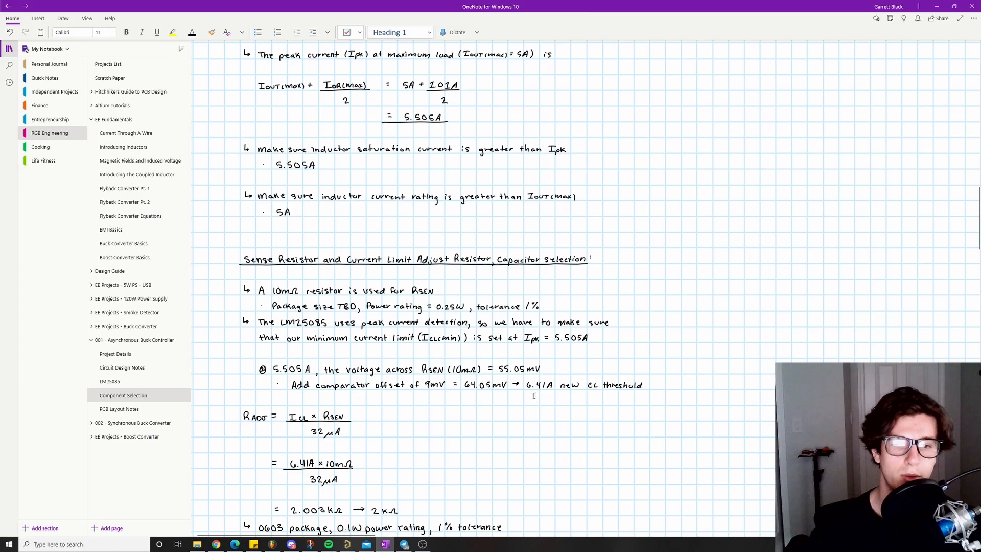
scroll(533, 357, down, 3)
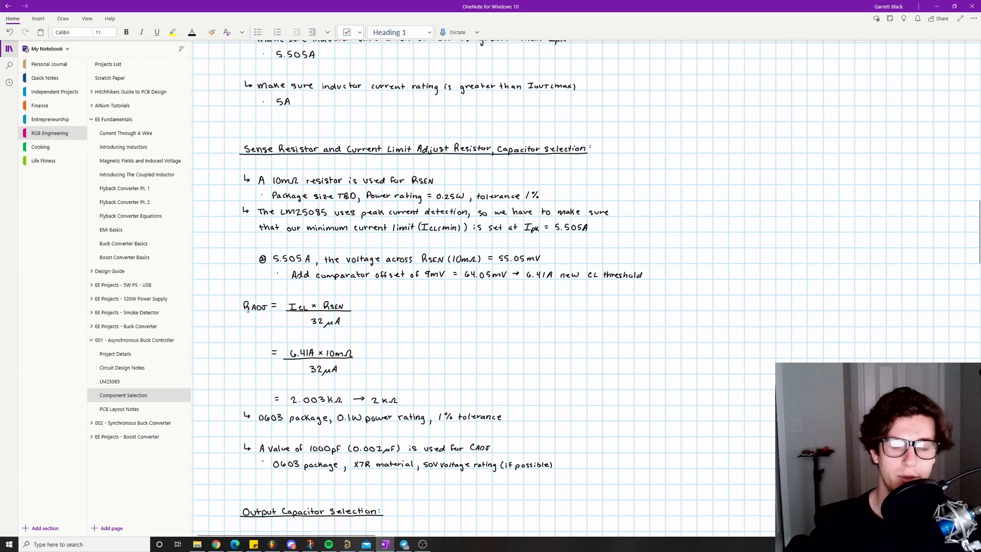
click(347, 543)
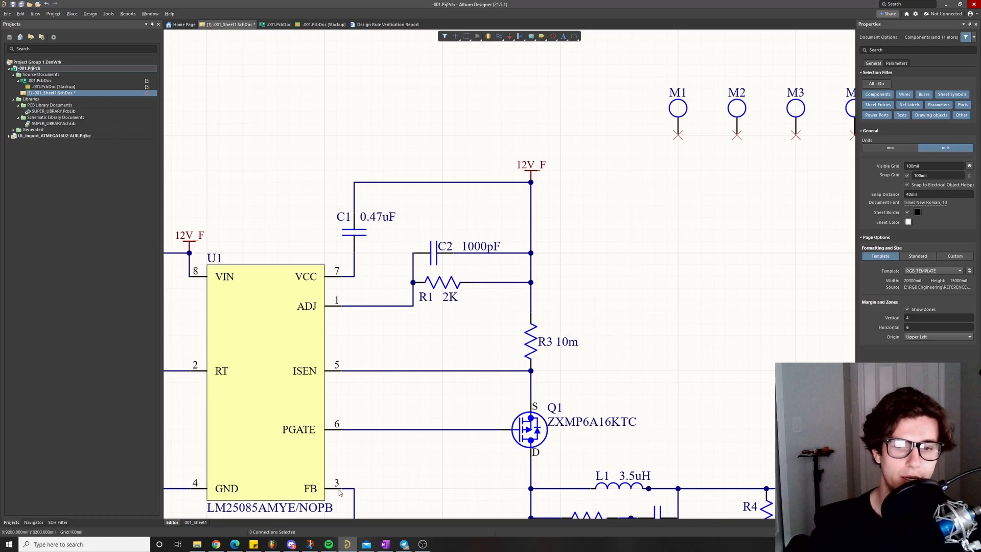
key(alt+Tab)
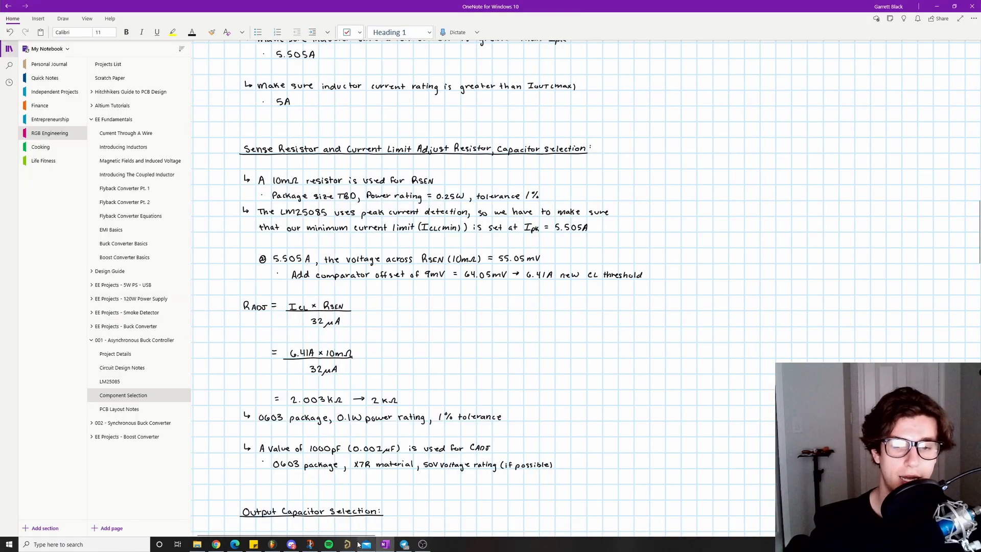
key(alt+Tab)
key(alt+Tab)
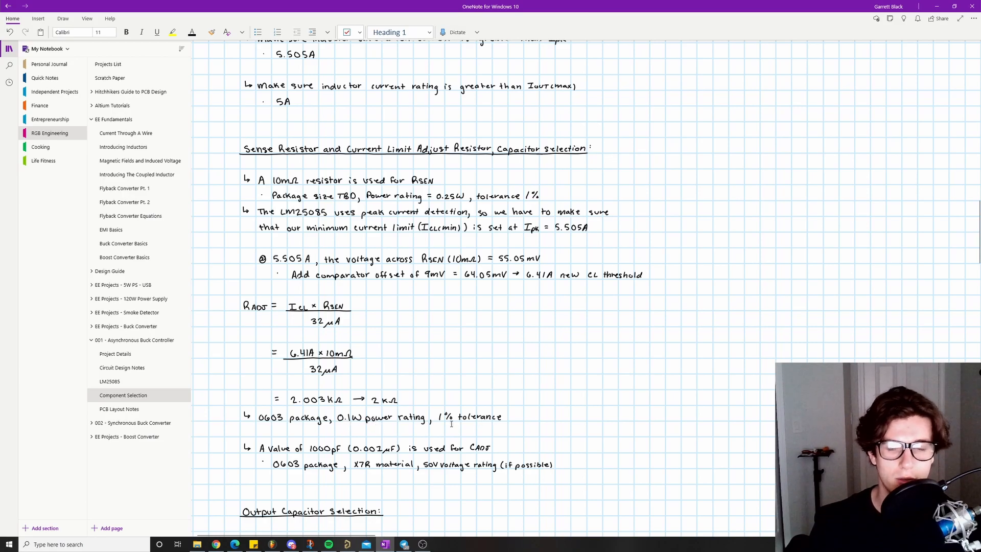
scroll(328, 359, down, 2)
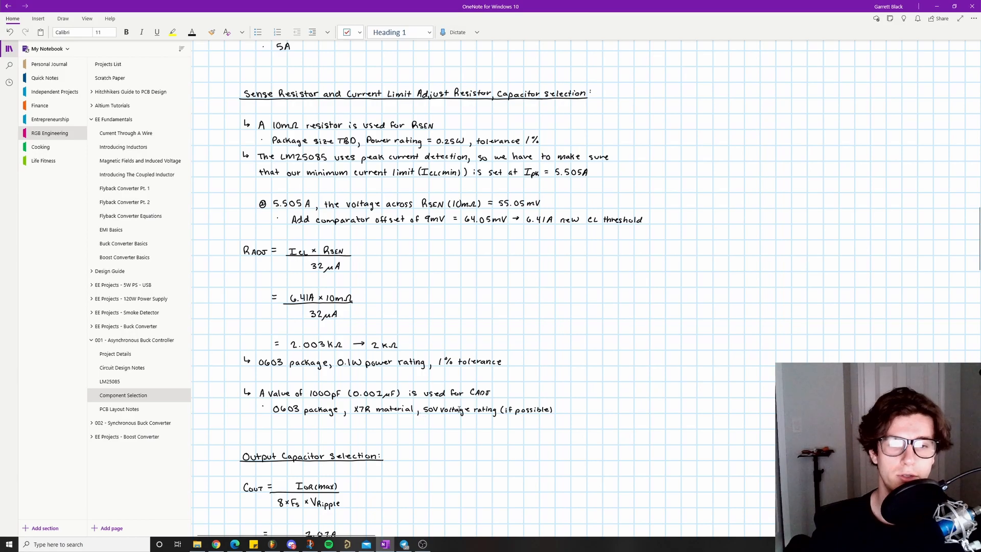
key(alt+Tab)
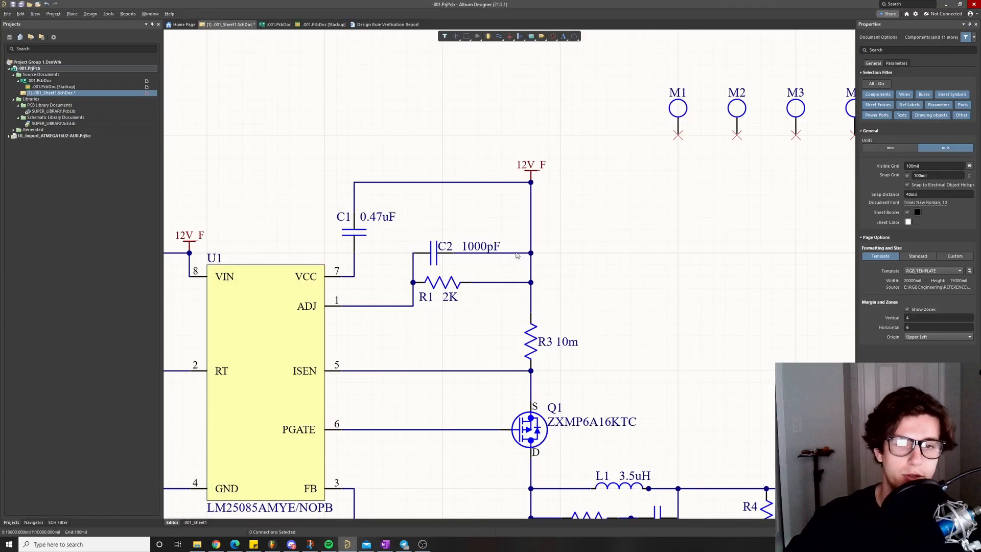
Compare the sense resistor and current limit adjust notes in OneNote with R3, R1 and C2 in the Altium schematic
key(alt+Tab)
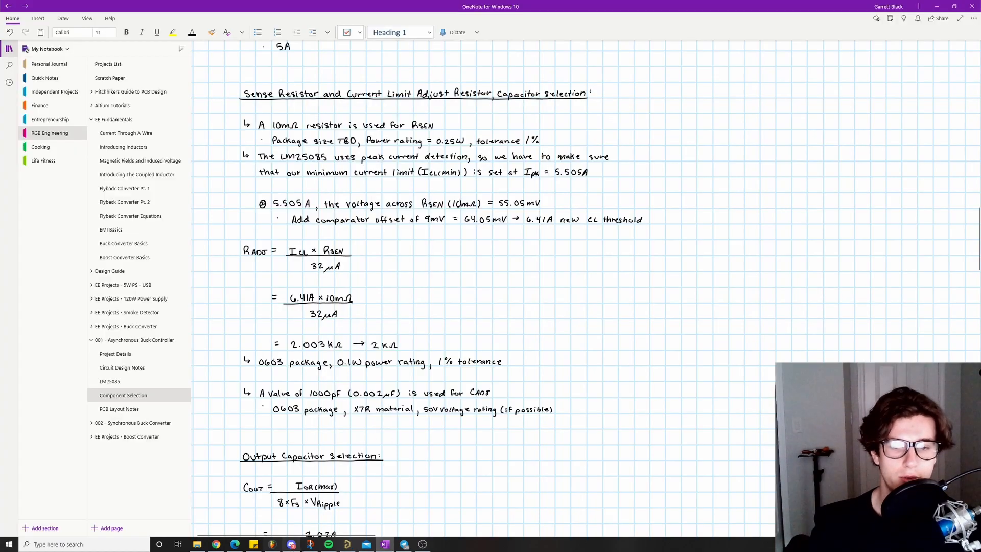
key(alt+Tab)
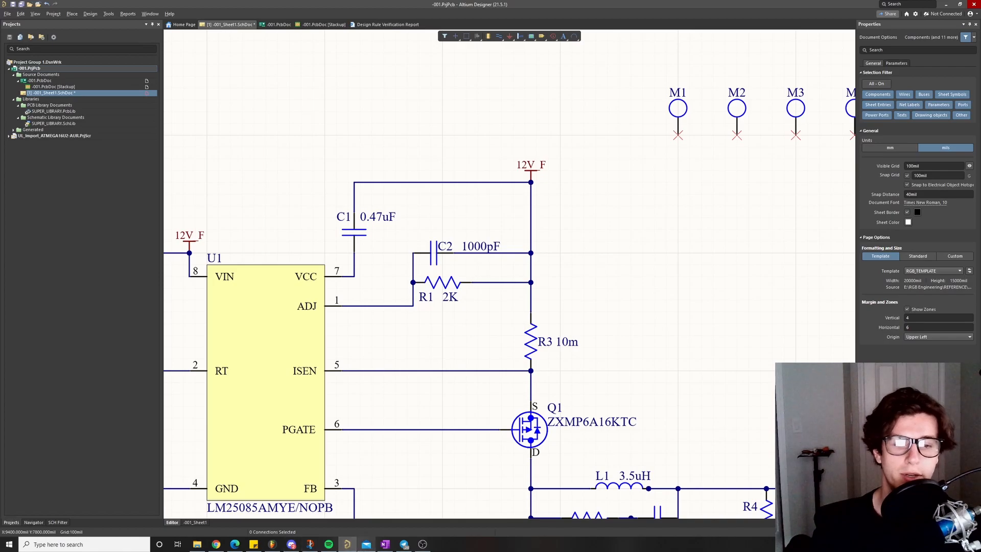
click(386, 544)
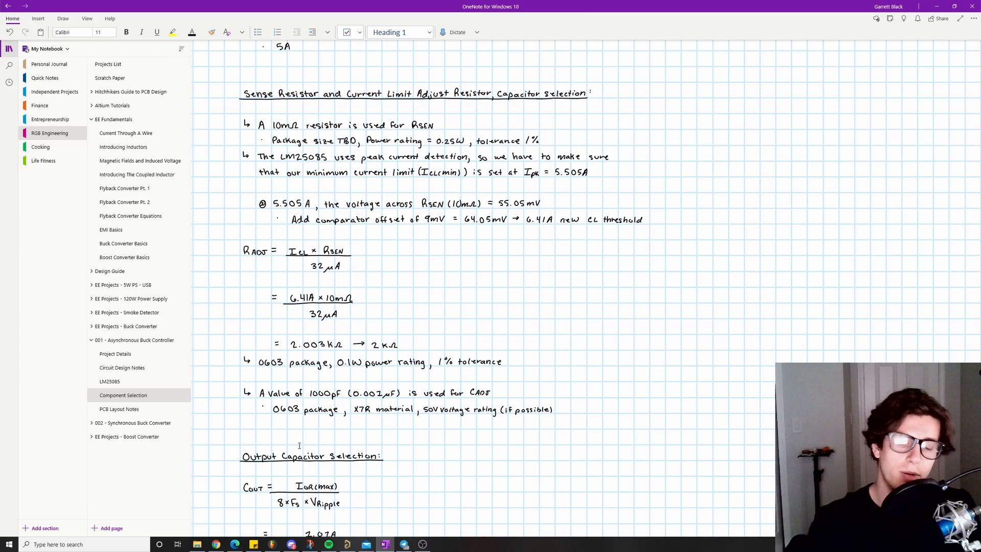
scroll(260, 143, up, 1)
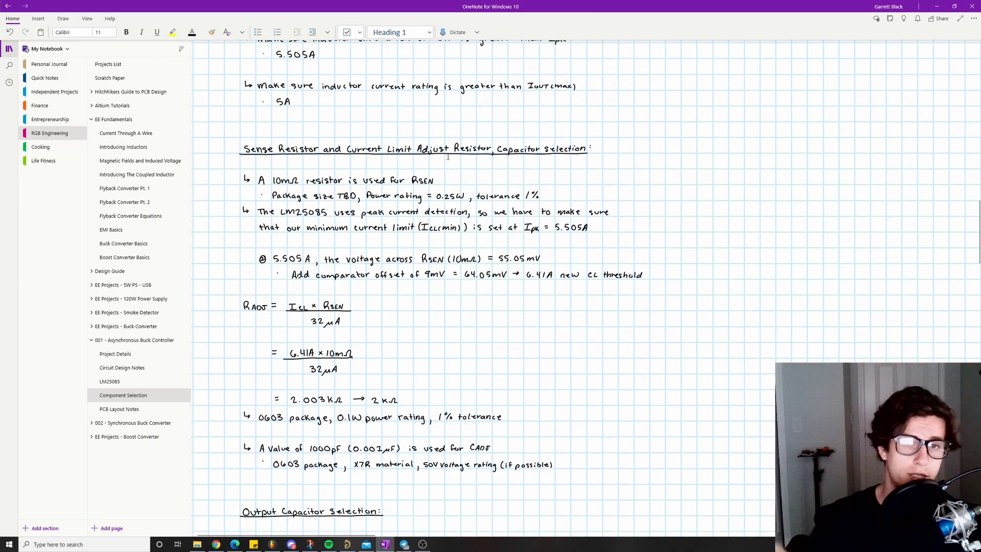
click(347, 544)
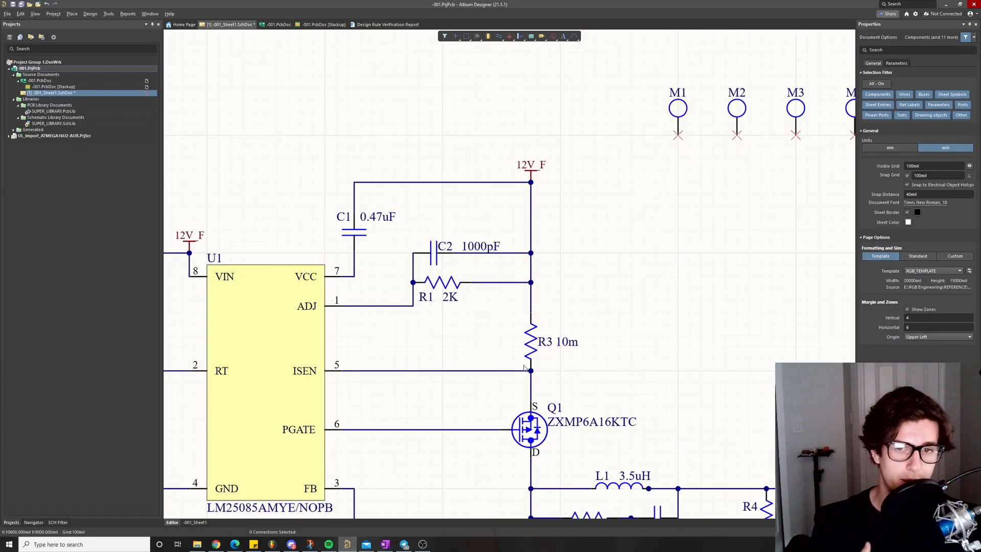
Find the Output Capacitor Selection notes in OneNote and locate output capacitors C7, C8 and C9 in the Altium schematic
key(alt+Tab)
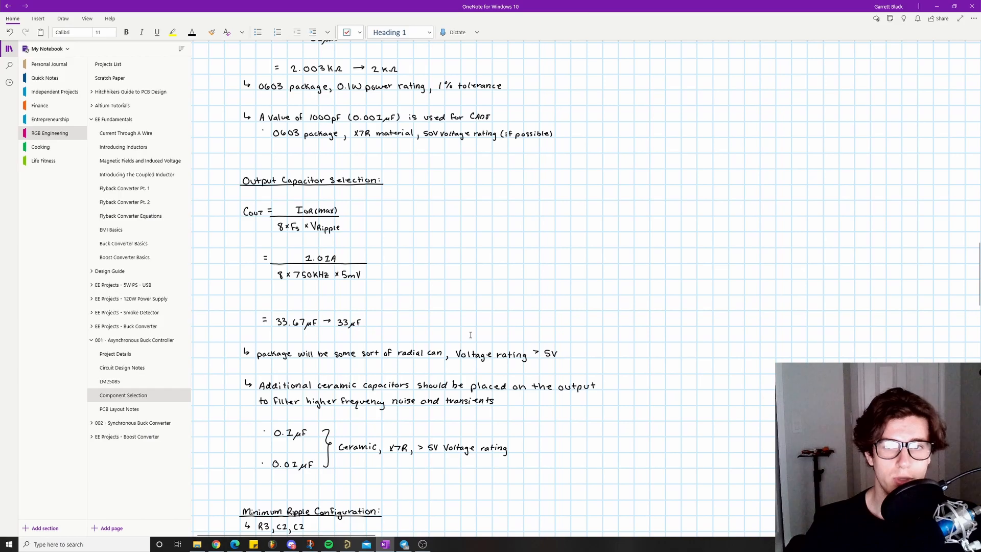
scroll(471, 334, down, 3)
key(alt+Tab)
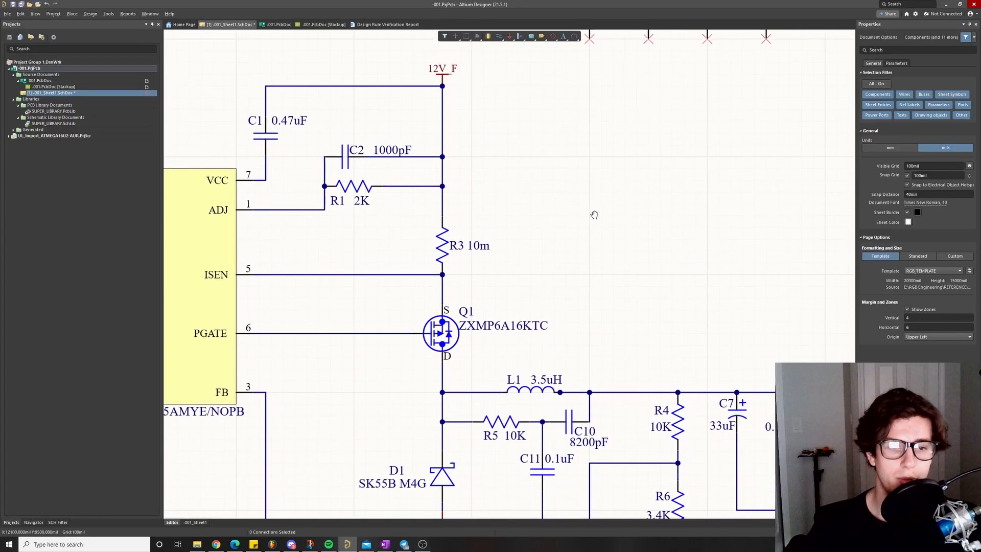
right_drag(594, 214, 455, 210)
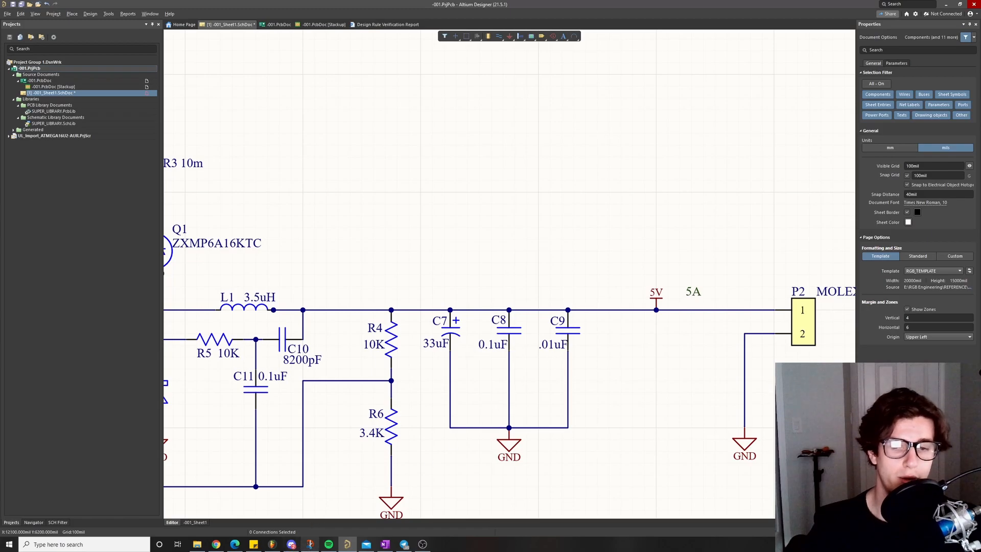
Read the COUT calculation in OneNote and check its inputs against the Project Details page
click(385, 544)
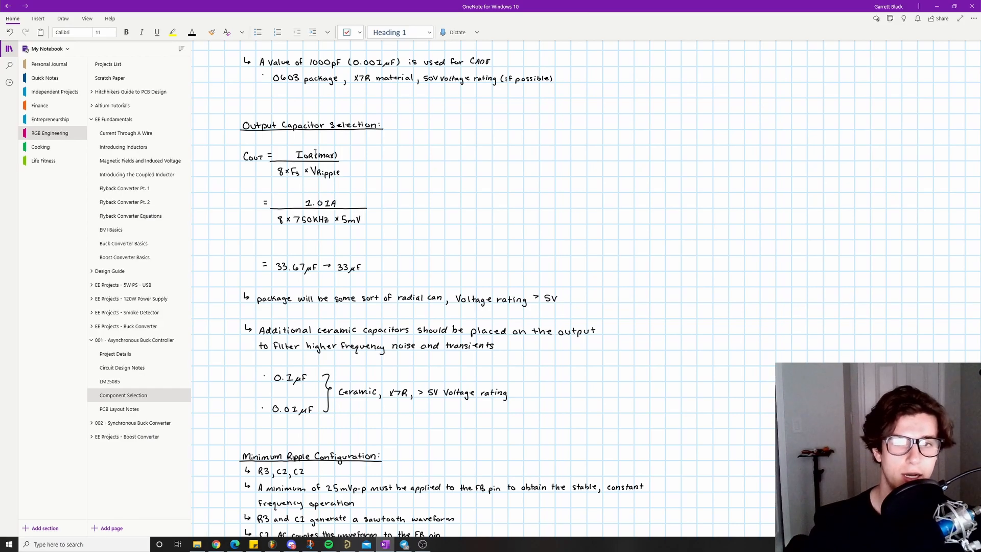
click(130, 354)
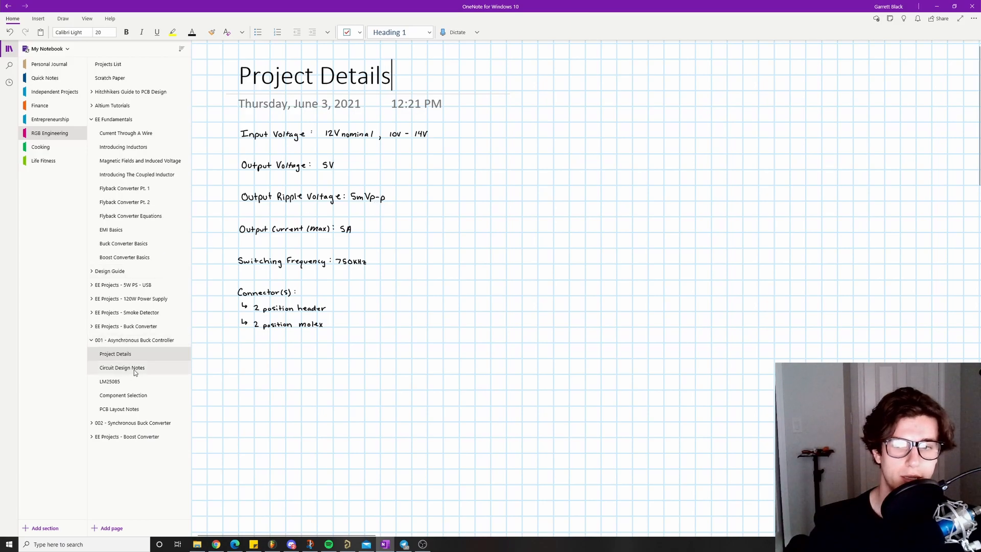
click(123, 395)
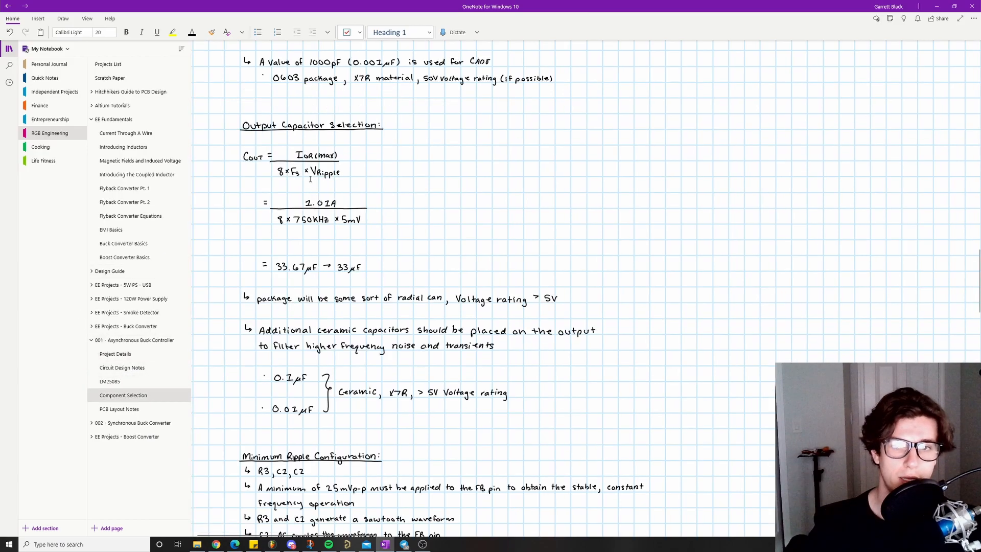
click(321, 251)
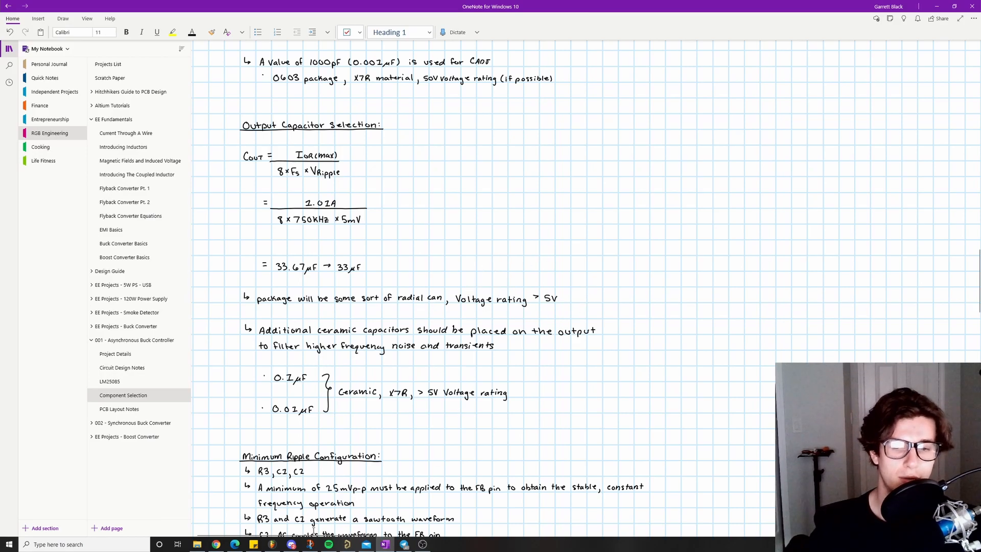
Select output capacitor C7 in the Altium schematic and inspect its description and 3D footprint model
click(347, 544)
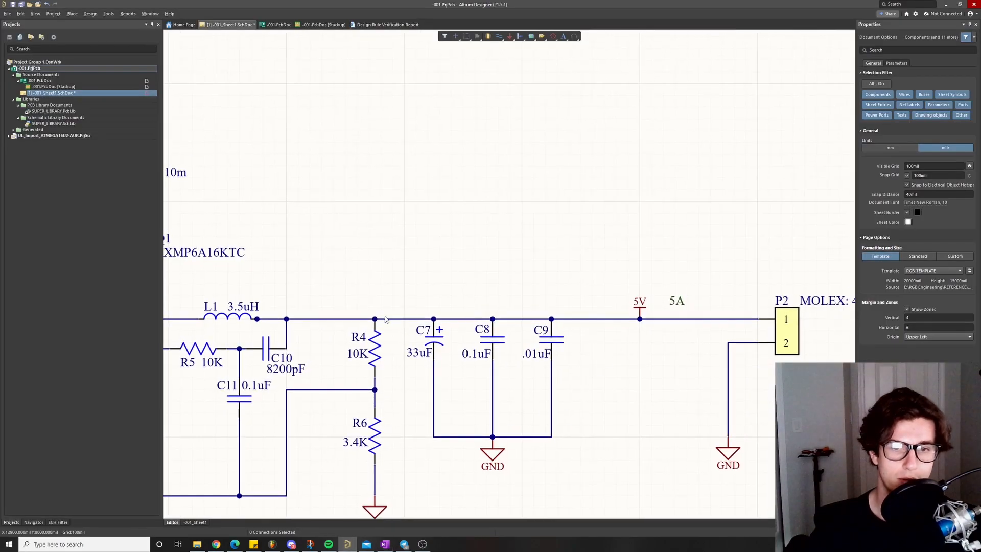
click(436, 341)
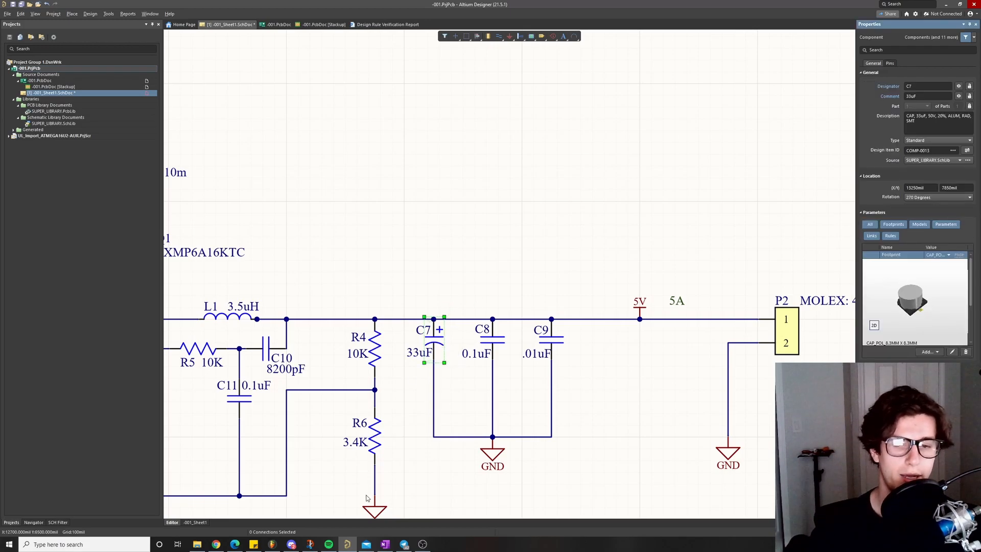
click(384, 544)
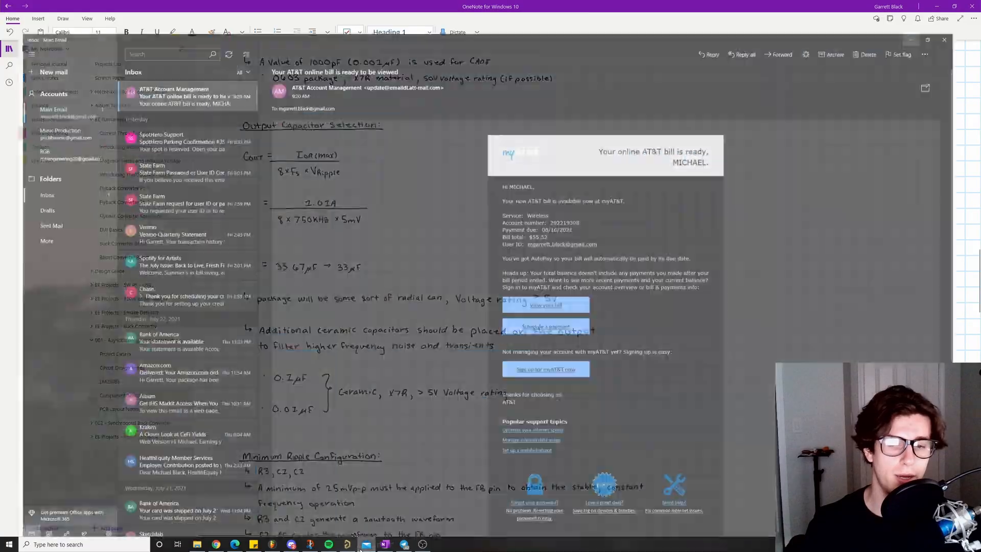
click(347, 544)
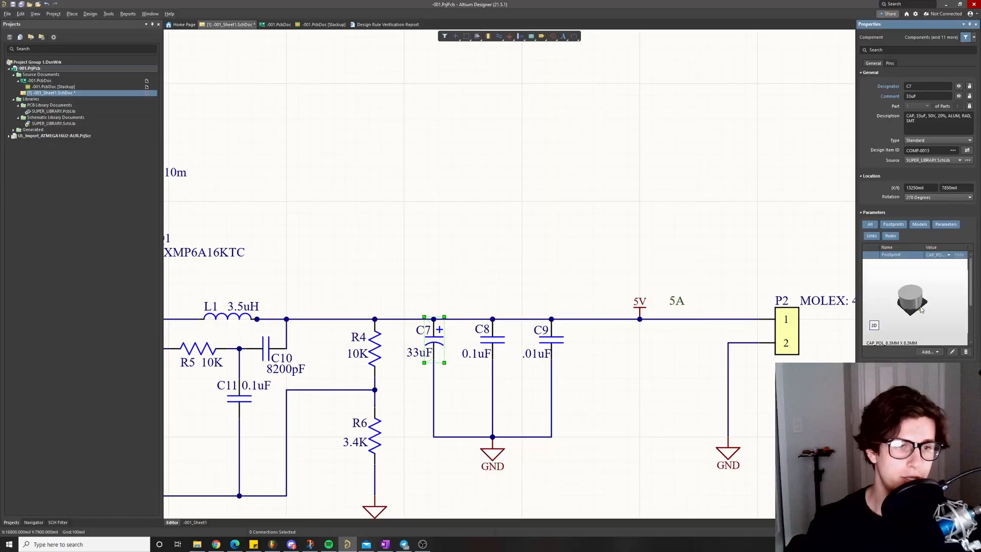
drag(932, 277, 908, 311)
Check the additional ceramic output capacitor notes in OneNote against C8 and C9 in Altium, and deselect C7
key(alt+Tab)
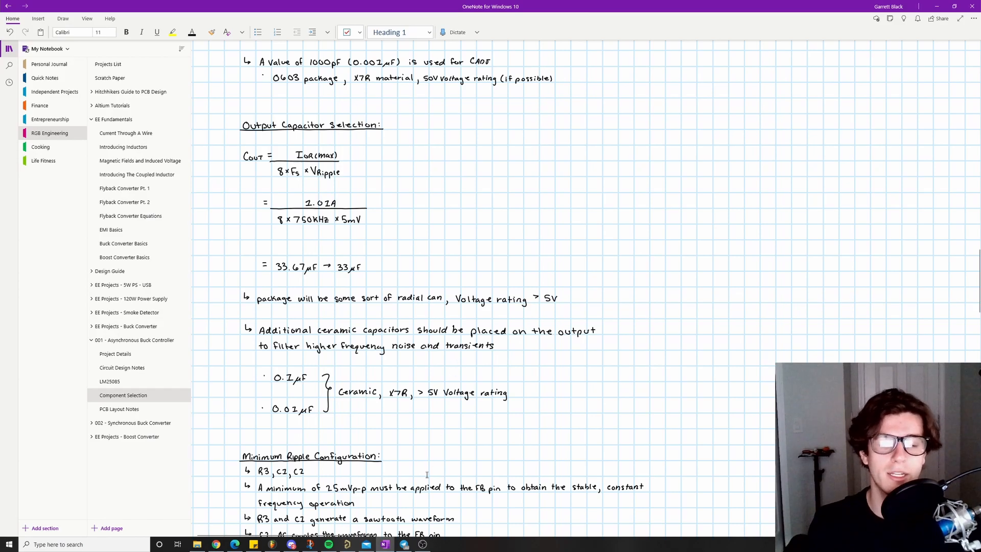
click(348, 544)
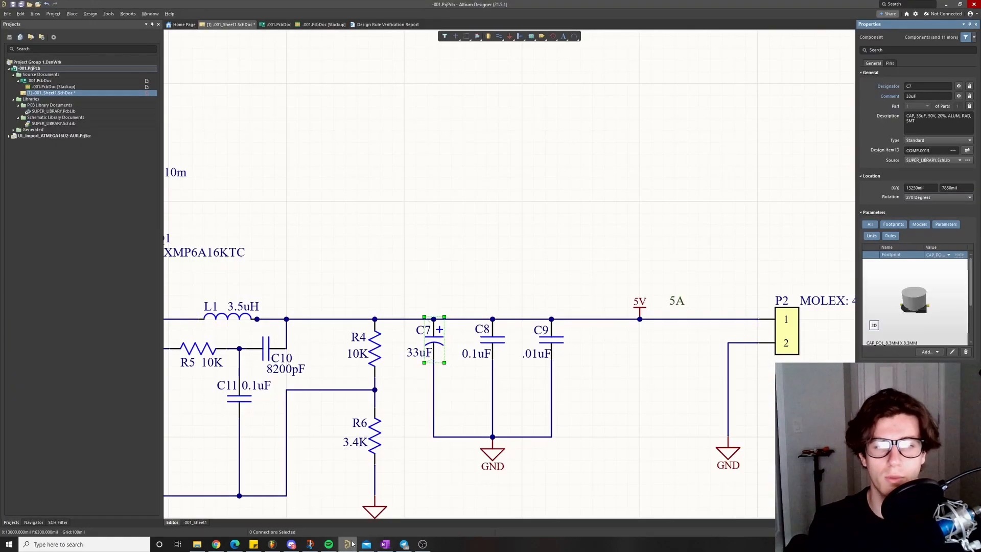
right_drag(588, 424, 619, 424)
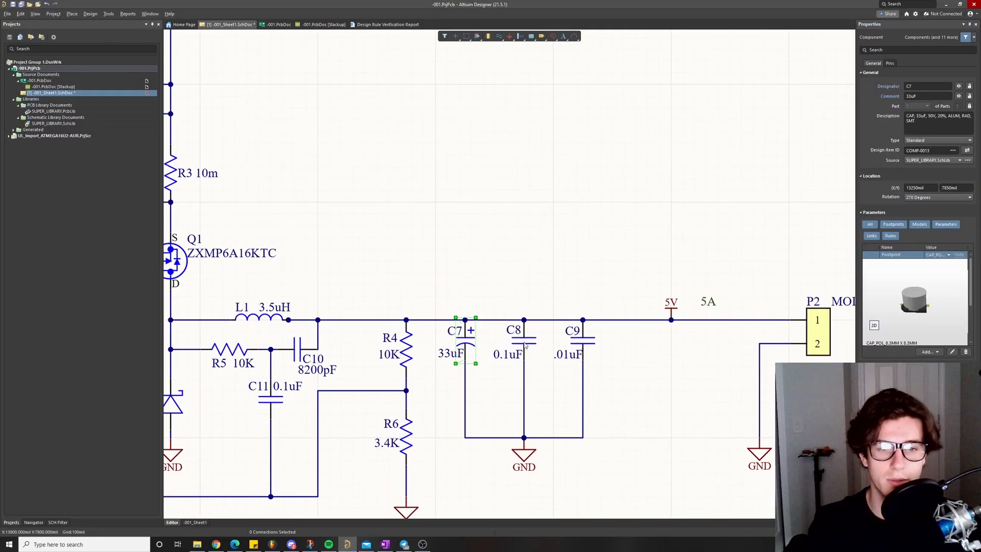
click(664, 374)
Compare the Minimum Ripple Configuration notes in OneNote with R5, C10, C11 and their connection to U1's FB pin in Altium
key(alt+Tab)
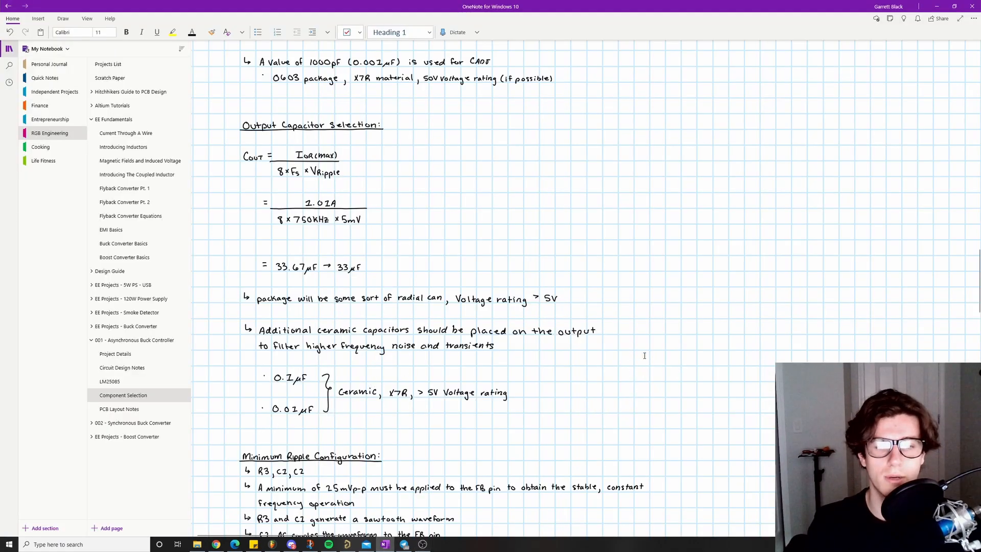
scroll(644, 355, down, 10)
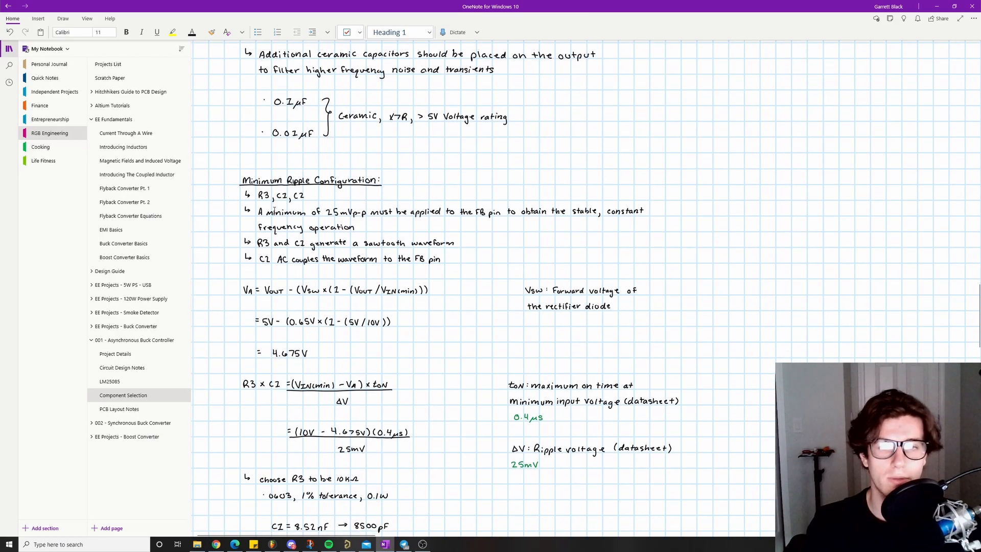
key(alt+Tab)
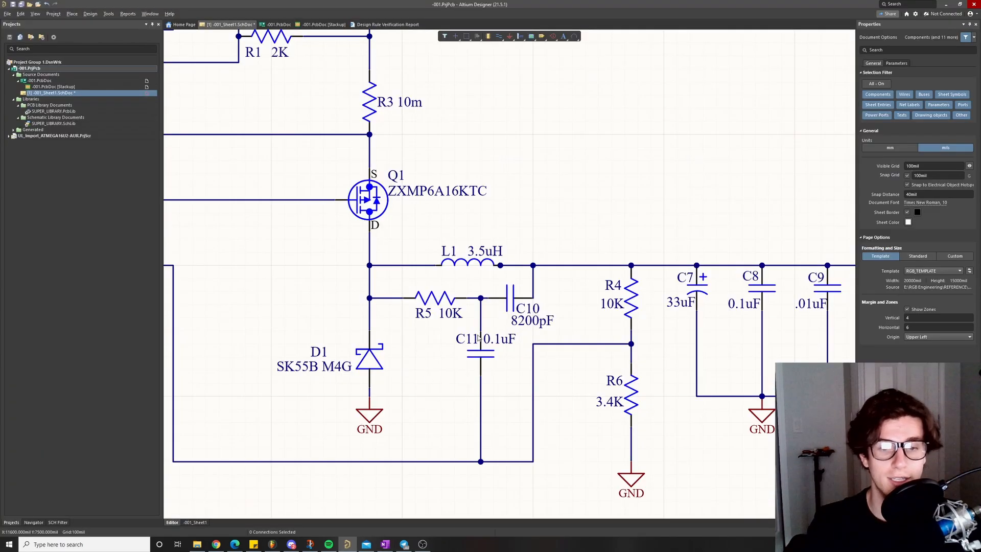
key(alt+Tab)
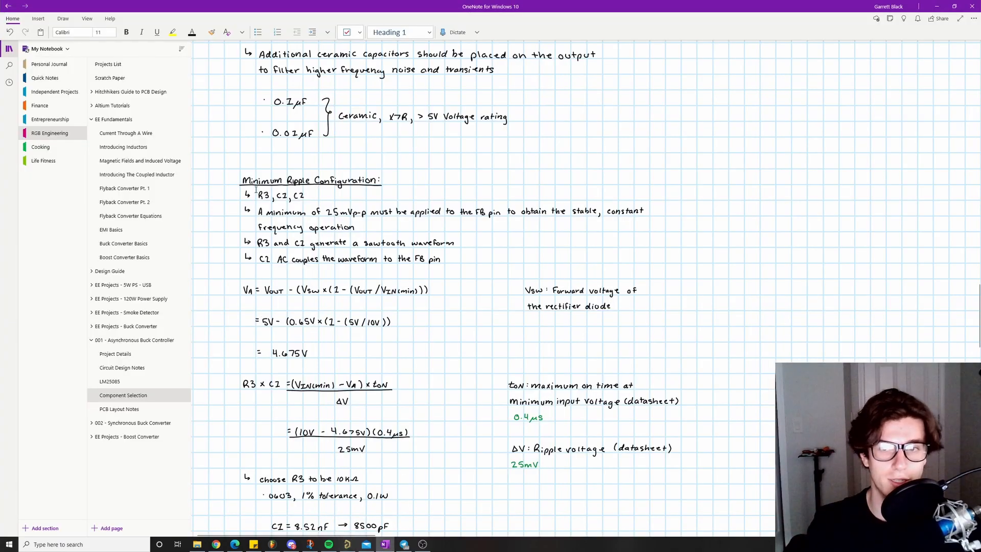
key(alt+Tab)
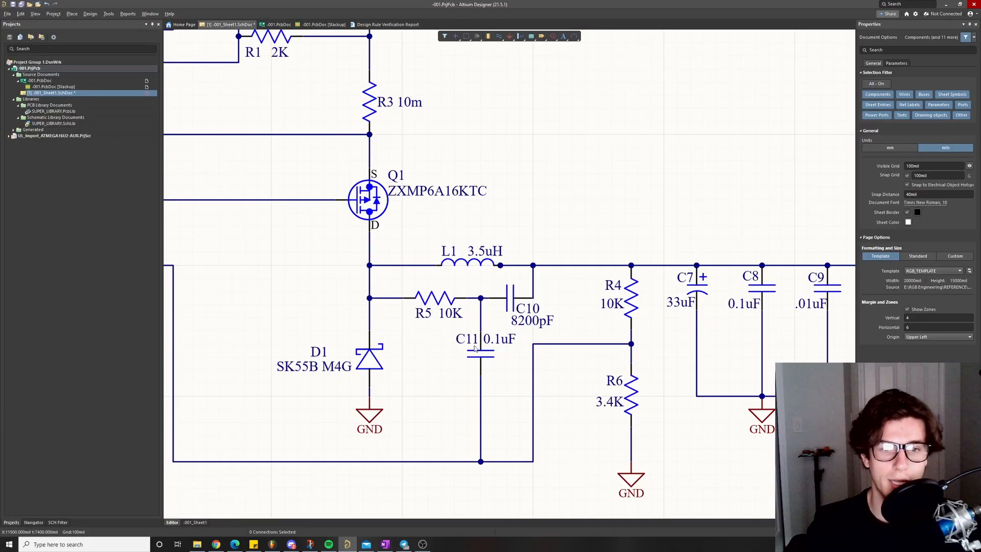
click(385, 544)
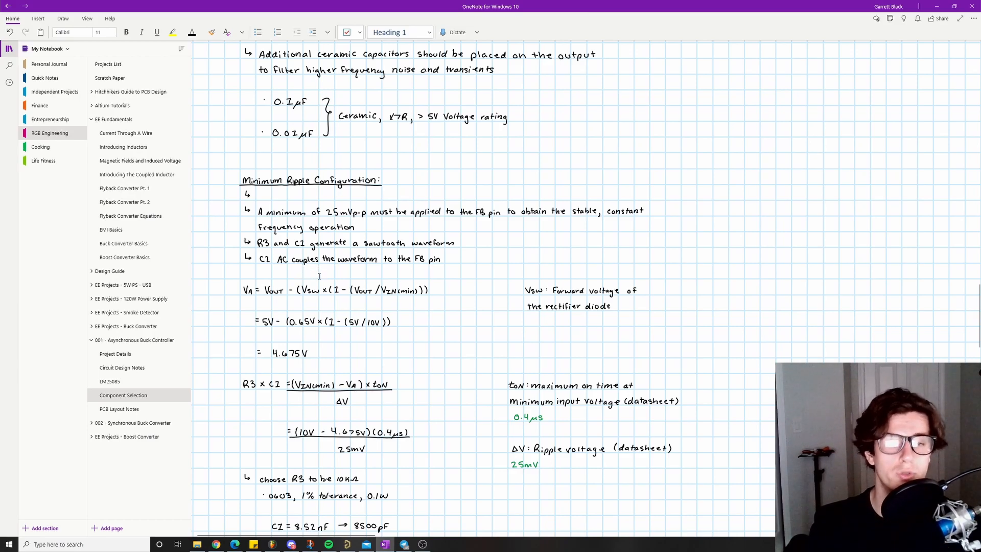
click(346, 544)
right_drag(458, 337, 547, 310)
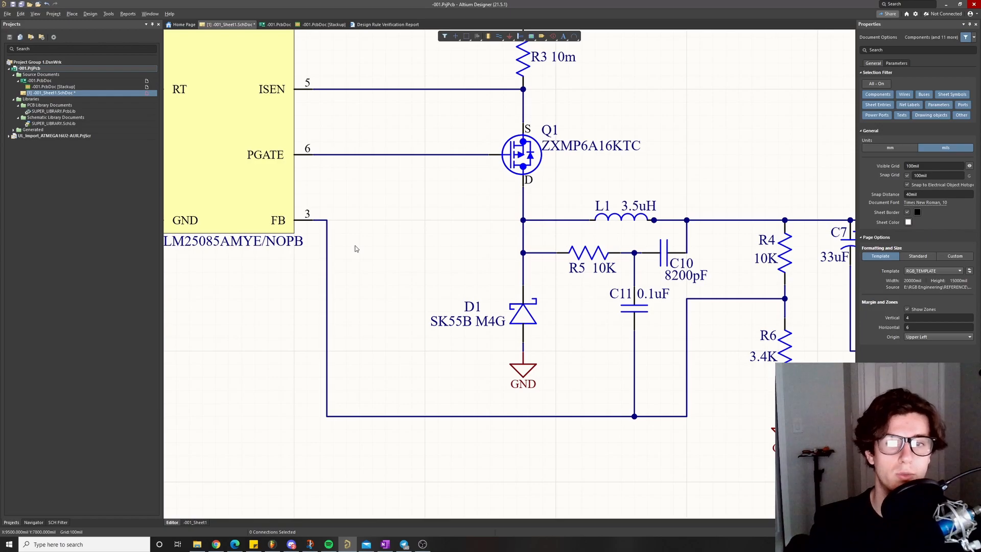
Read the VA and R3 × C1 ripple calculations in OneNote, including the tON and ΔV definitions and the component choices
key(alt+Tab)
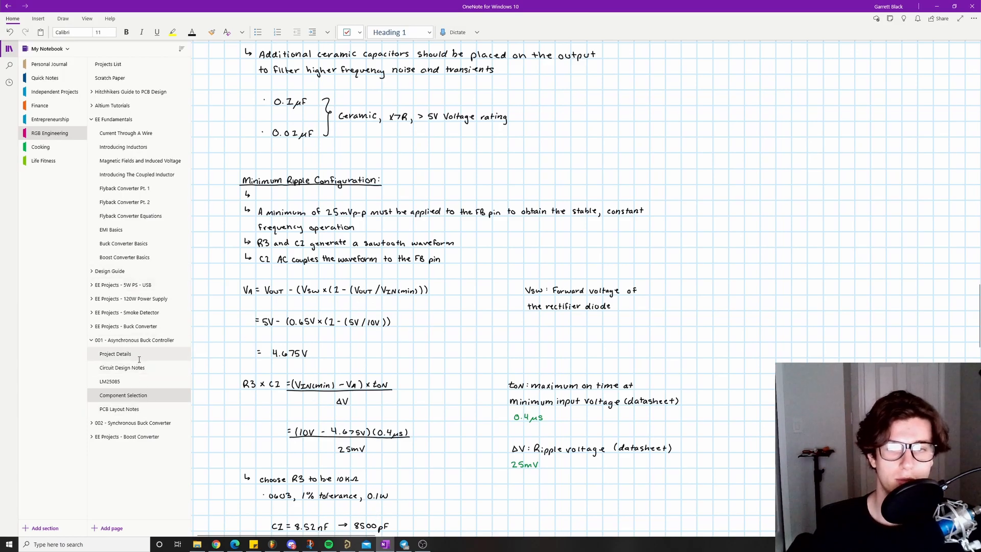
click(114, 353)
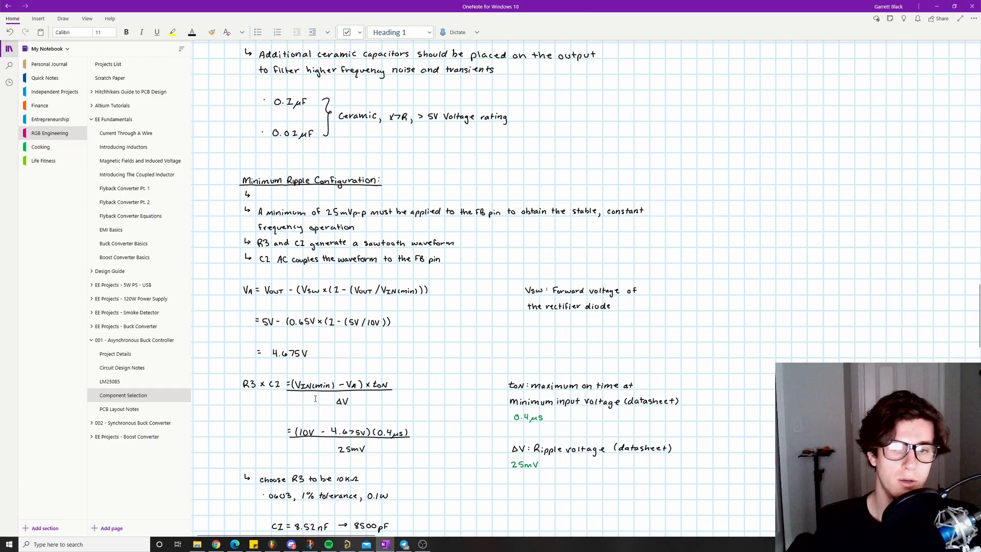
scroll(556, 343, down, 1)
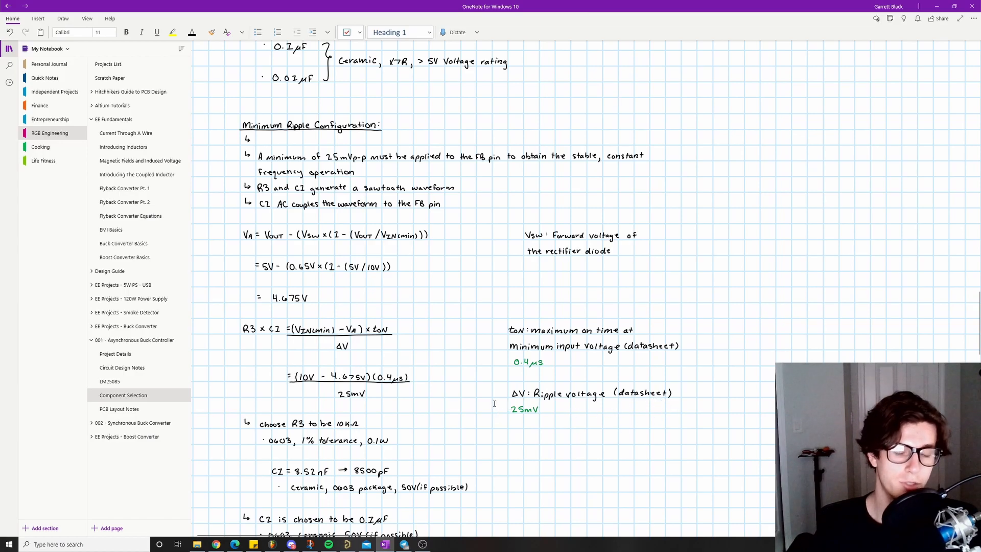
drag(493, 401, 561, 431)
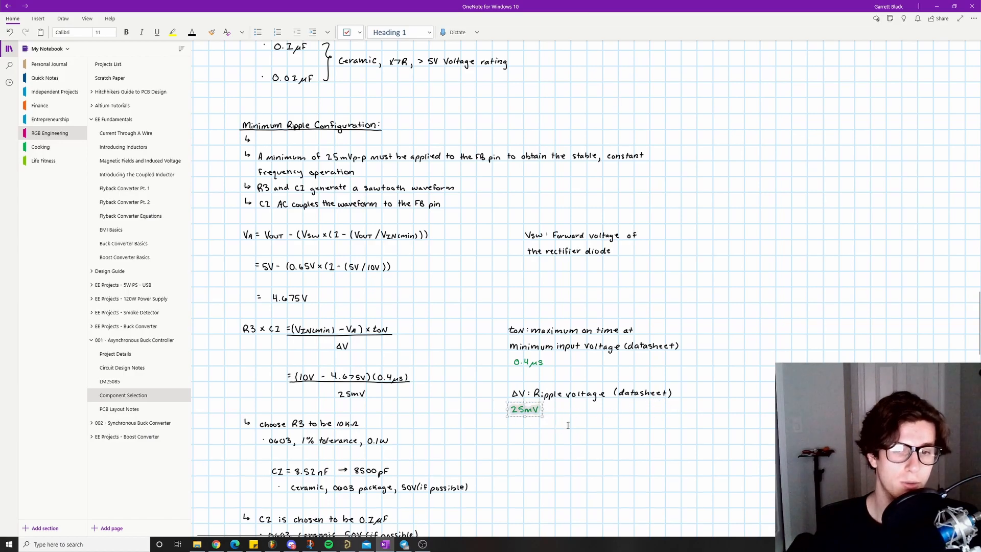
click(634, 451)
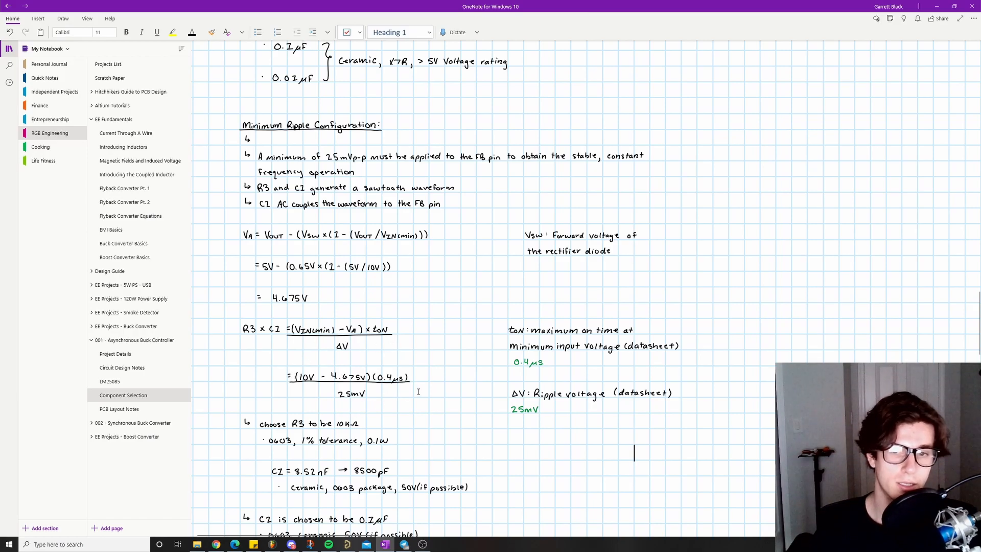
scroll(258, 292, down, 1)
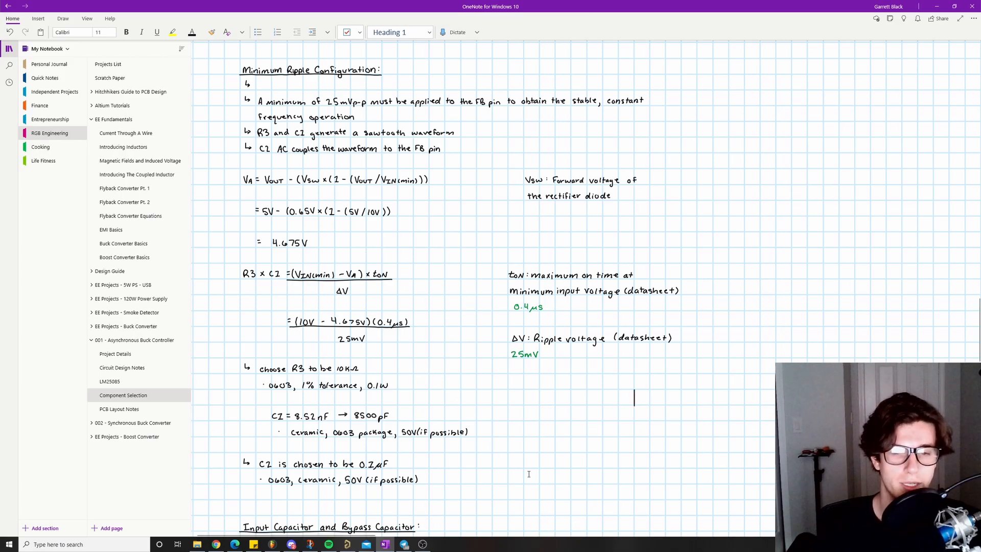
scroll(456, 396, down, 1)
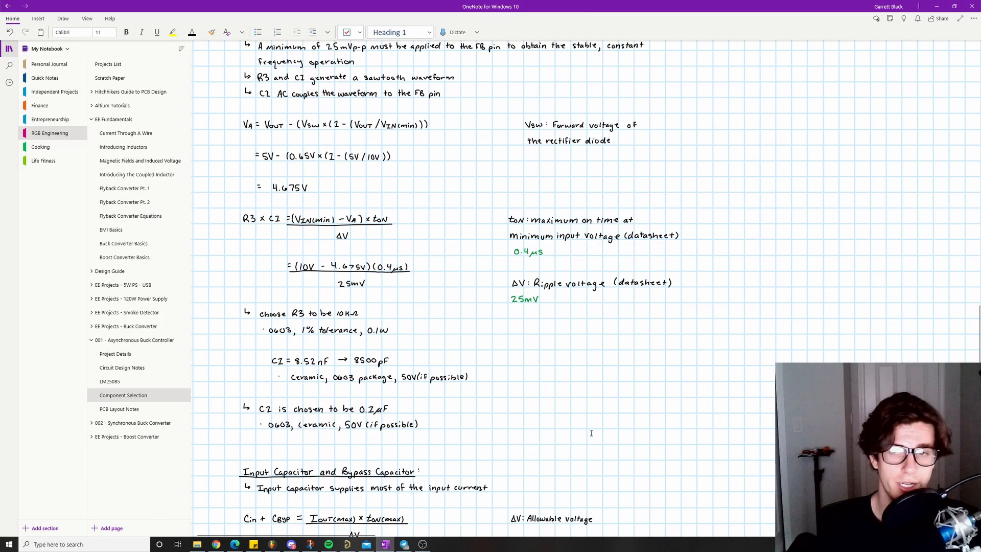
Read the Input Capacitor and Bypass Capacitor calculation and part ratings in OneNote, and switch back to the Altium schematic
scroll(490, 335, down, 5)
scroll(490, 335, up, 2)
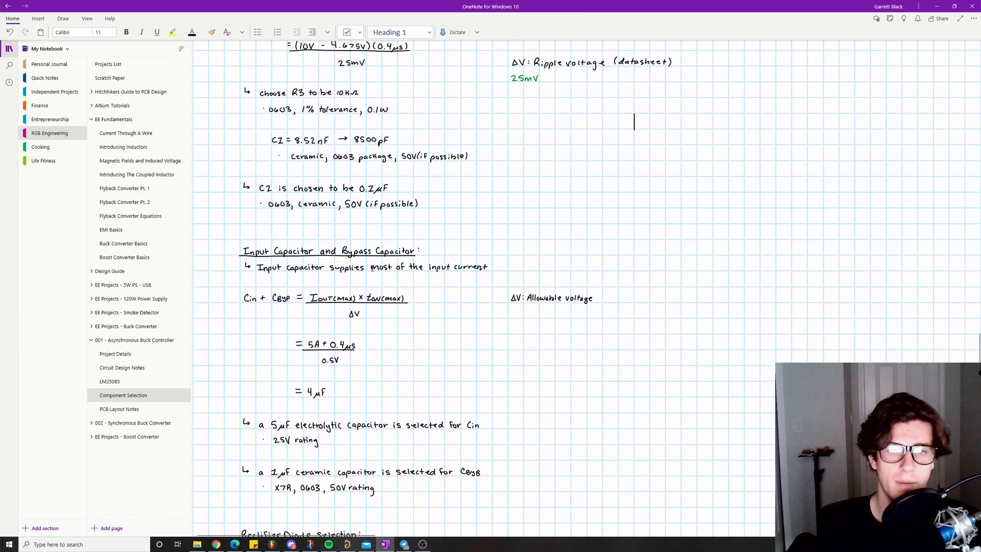
scroll(250, 233, down, 1)
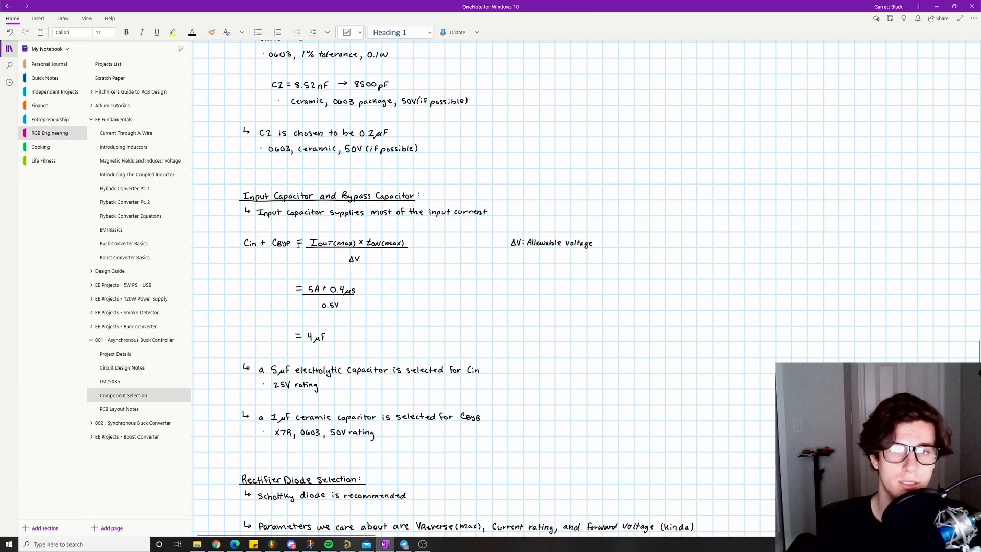
scroll(297, 244, down, 1)
click(348, 544)
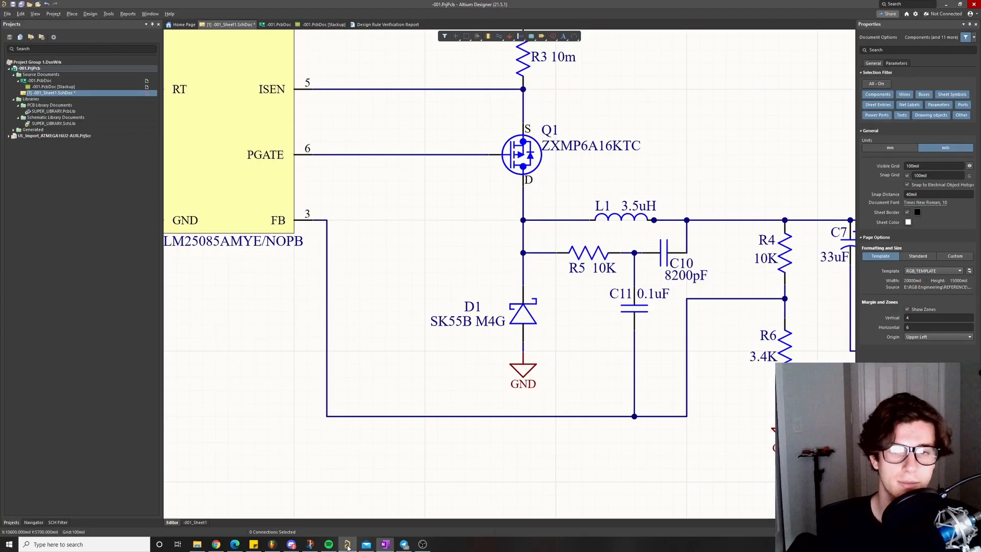
Examine input capacitors C3 to C6 in the schematic, and read the Input Capacitor and Bypass Capacitor calculation in the OneNote notes
ctrl+scroll(496, 371, down, 3)
right_drag(348, 280, 379, 309)
ctrl+scroll(288, 239, up, 2)
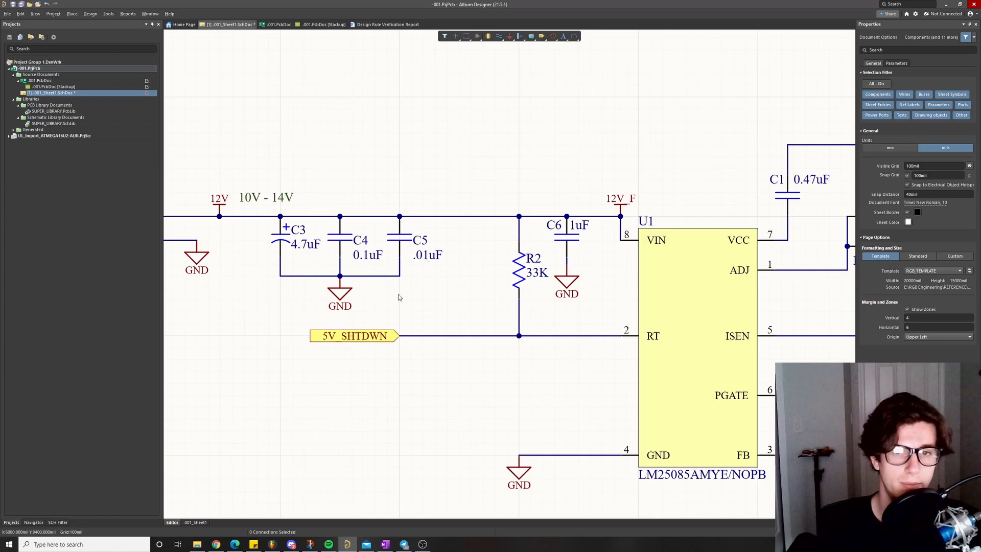
key(alt+Tab)
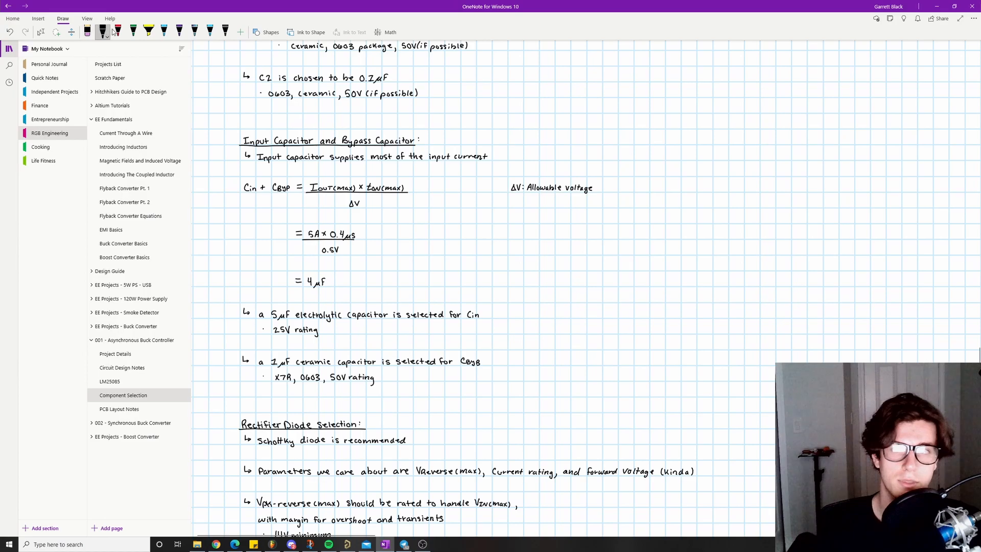
click(40, 32)
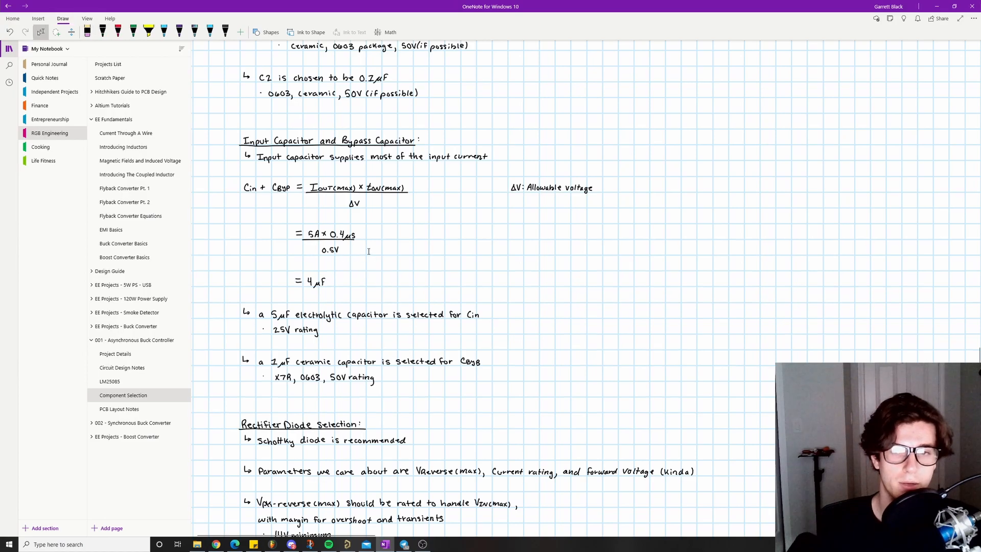
click(319, 249)
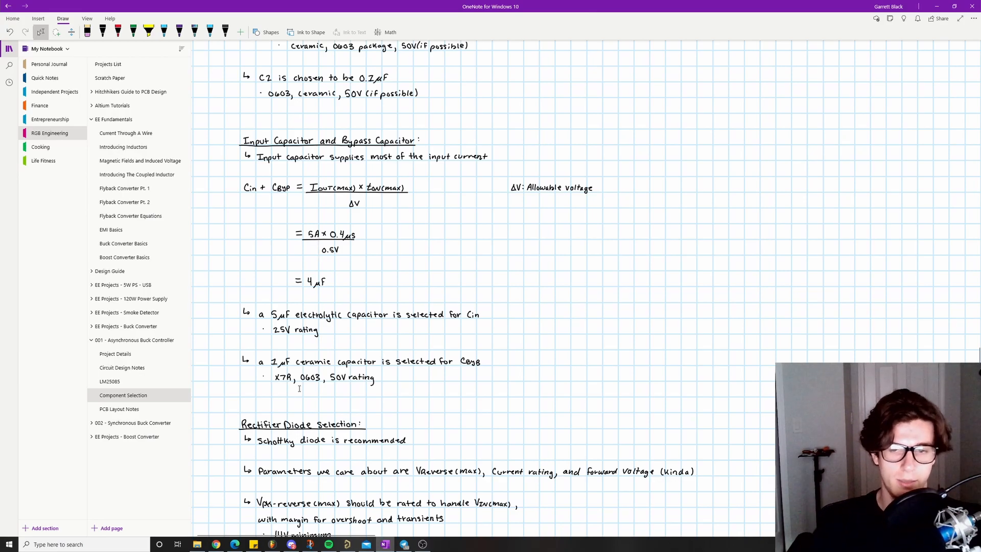
Compare the Rectifier Diode Selection notes in OneNote with diode D1 and its component properties in the Altium schematic
scroll(298, 127, down, 5)
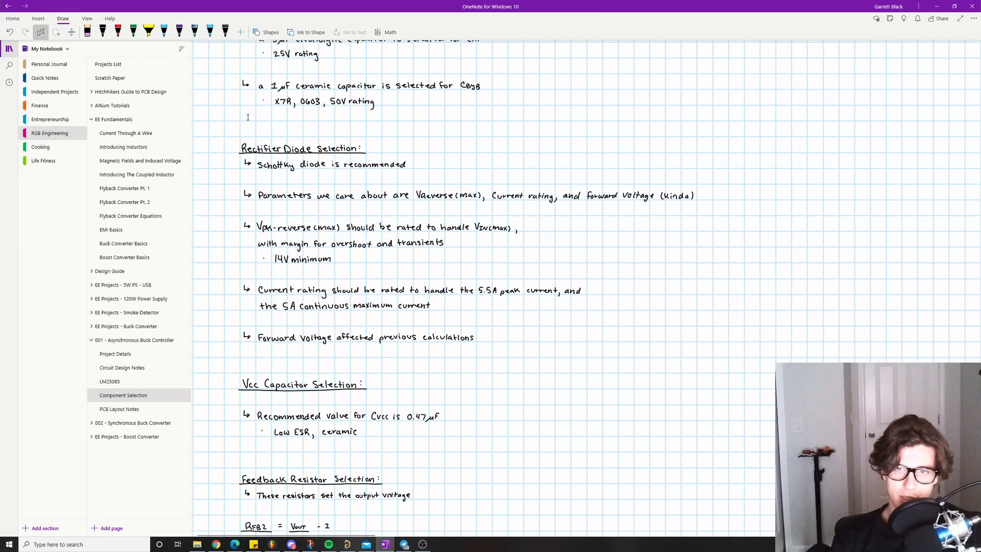
click(347, 544)
right_drag(582, 385, 380, 321)
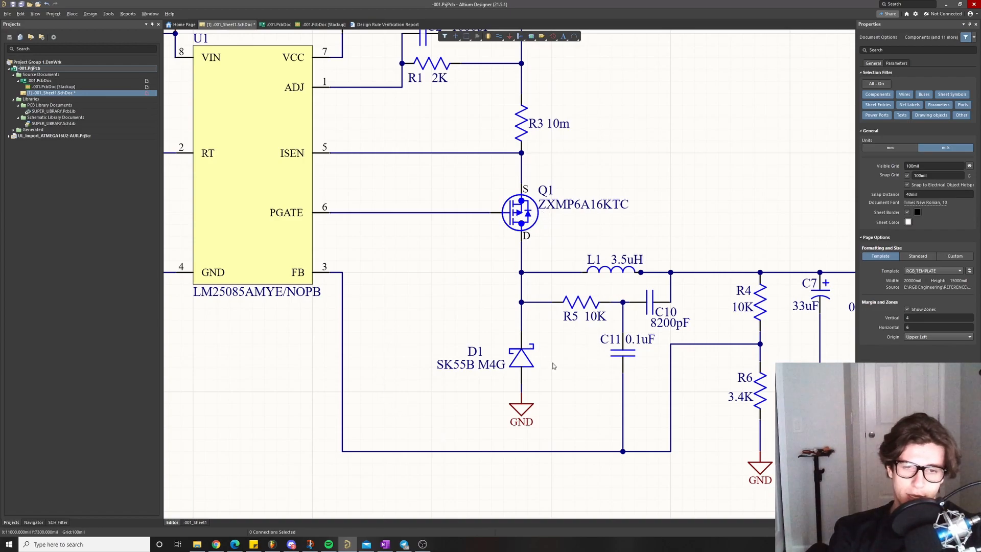
right_drag(559, 369, 404, 363)
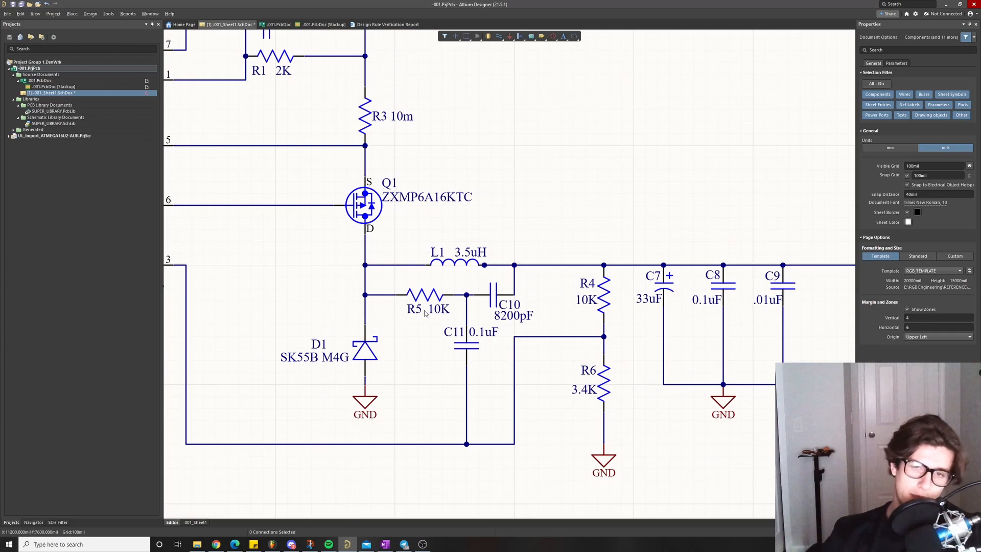
key(alt+Tab)
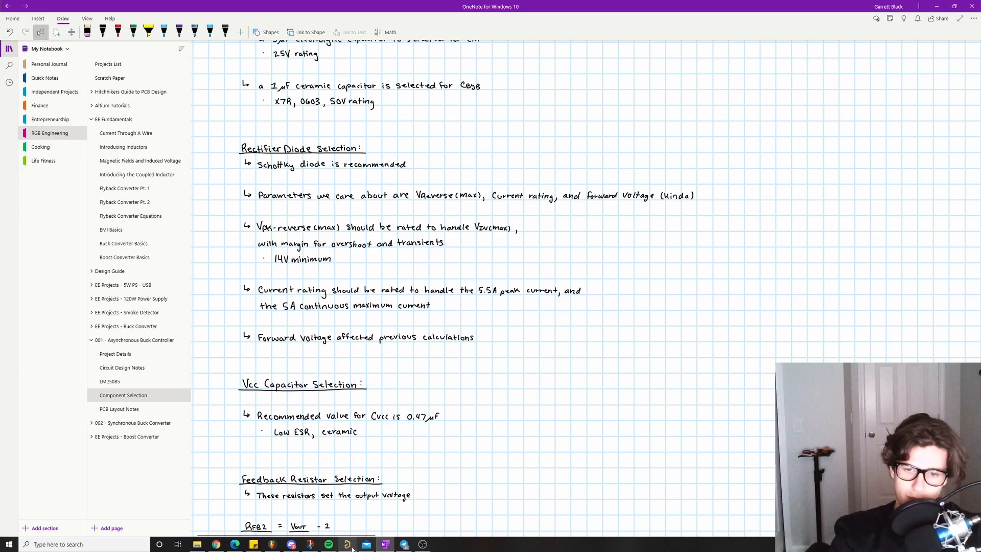
key(alt+Tab)
key(alt+Tab)
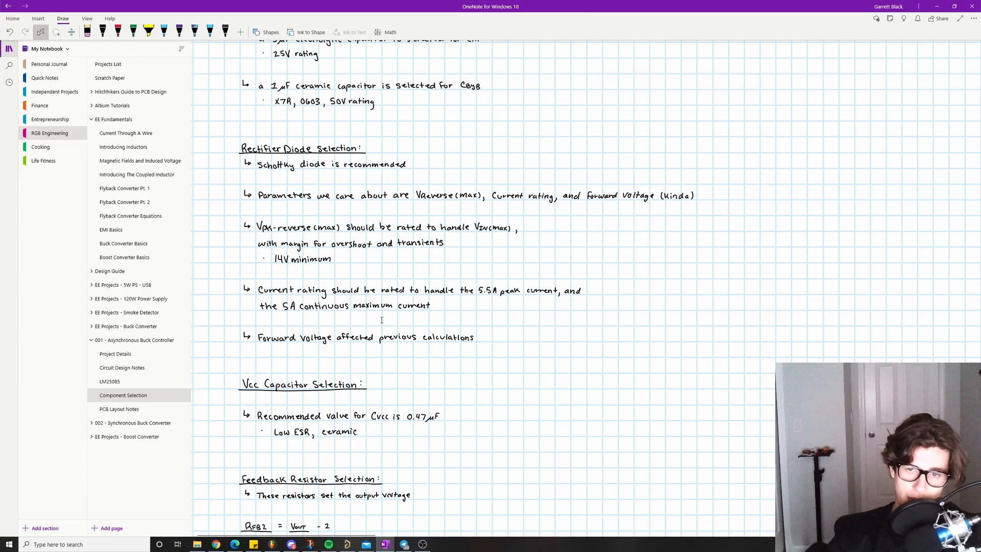
click(347, 544)
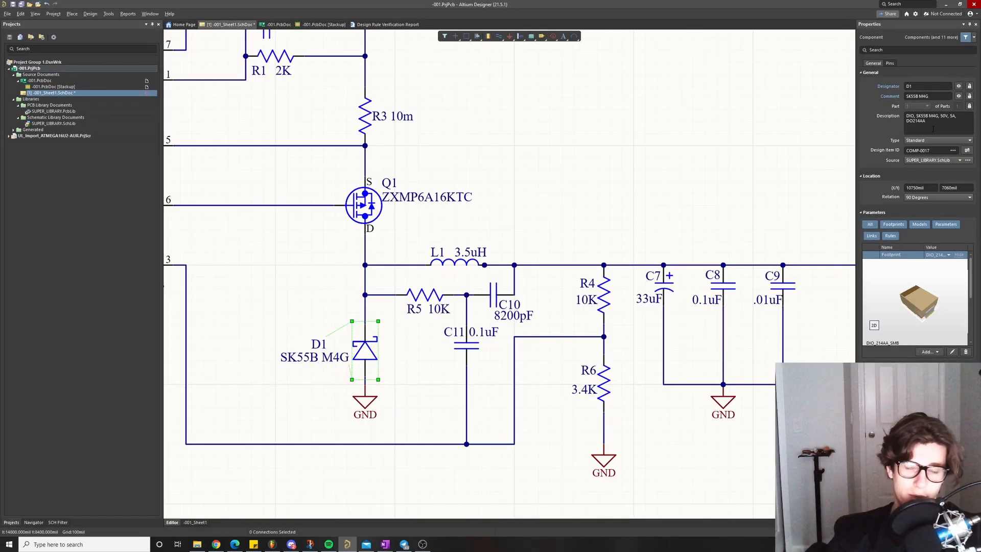
click(578, 159)
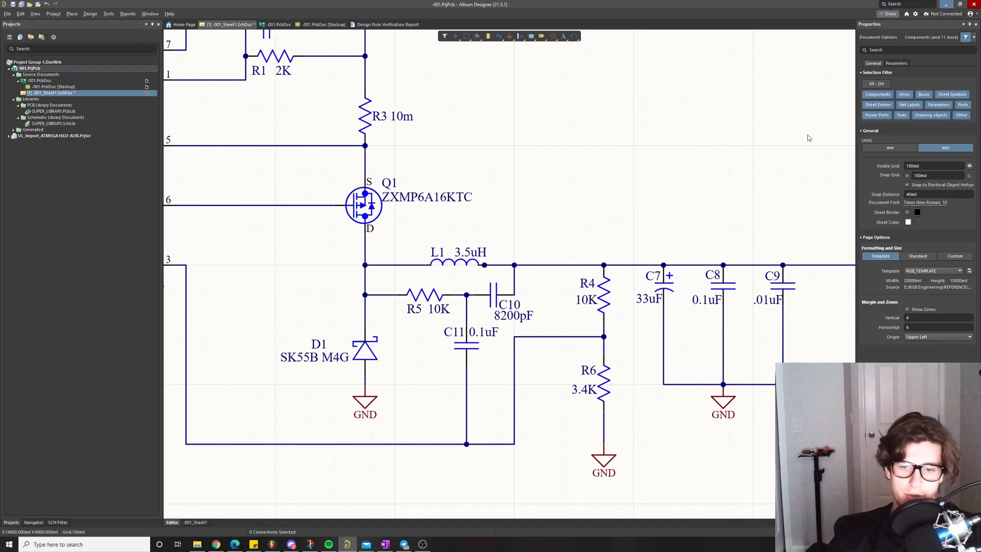
Check the Figure 25 inductor current waveform in the LM25085 datasheet in Edge, and return to the Altium schematic
click(234, 544)
scroll(327, 223, up, 8)
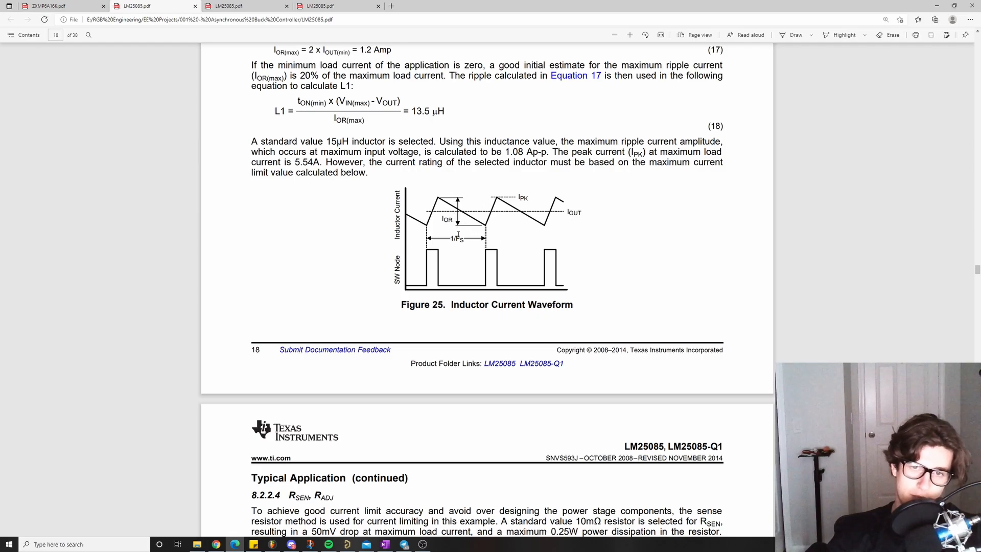
click(936, 6)
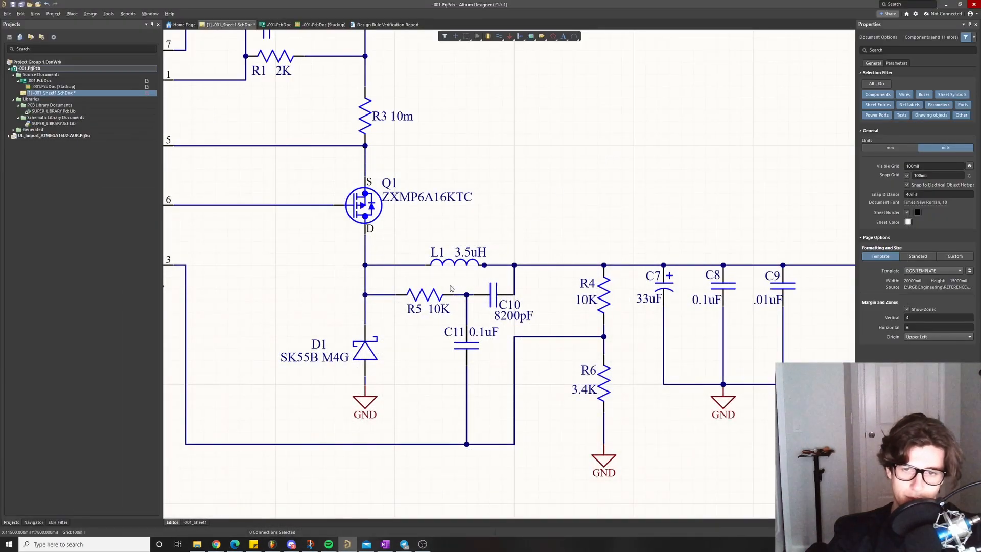
Review how the rectifier diode's forward voltage enters the Minimum Ripple Configuration equations in the OneNote notes
key(alt+Tab)
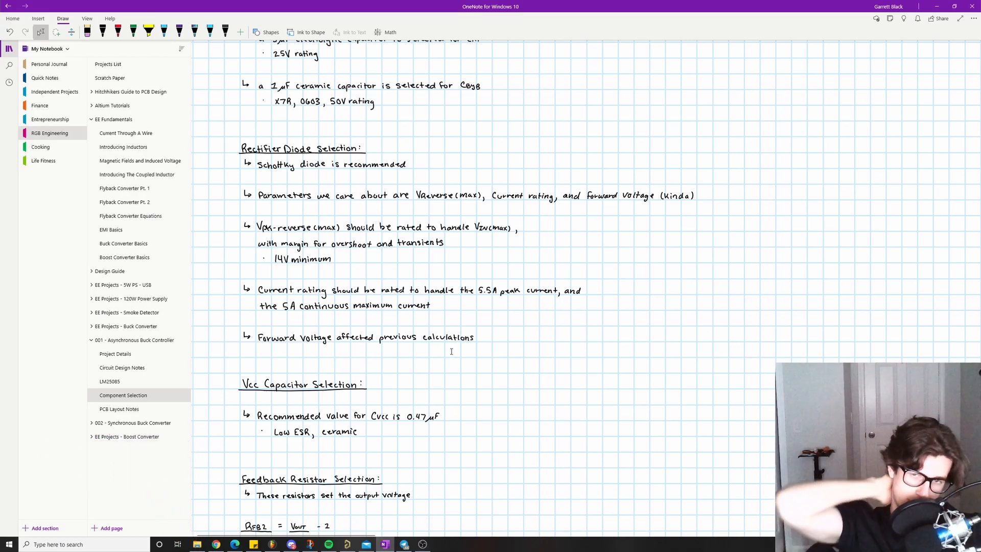
scroll(352, 334, up, 9)
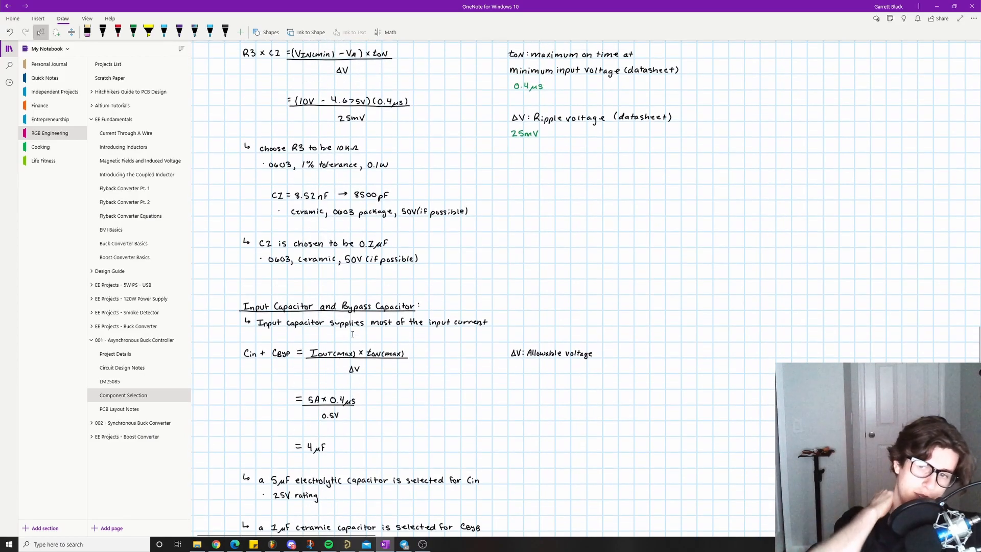
scroll(551, 224, up, 6)
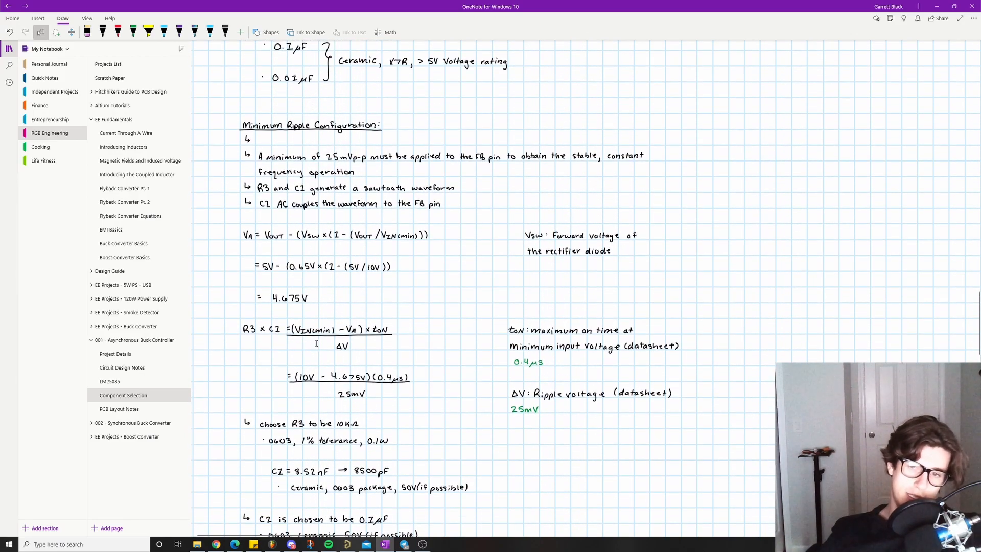
scroll(317, 345, down, 9)
scroll(327, 397, down, 4)
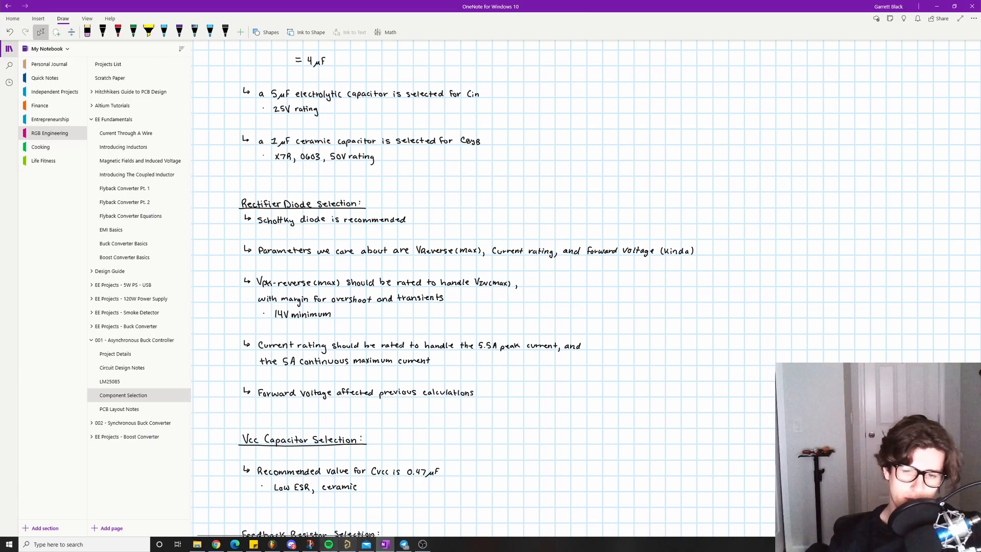
Inspect the description and footprint of Schottky diode D1 in the Altium schematic
click(347, 544)
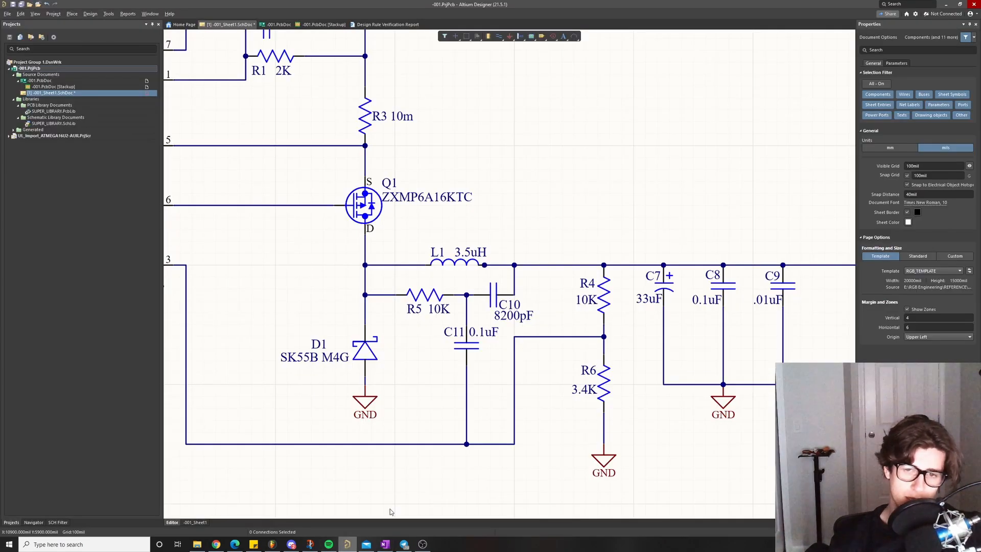
click(367, 349)
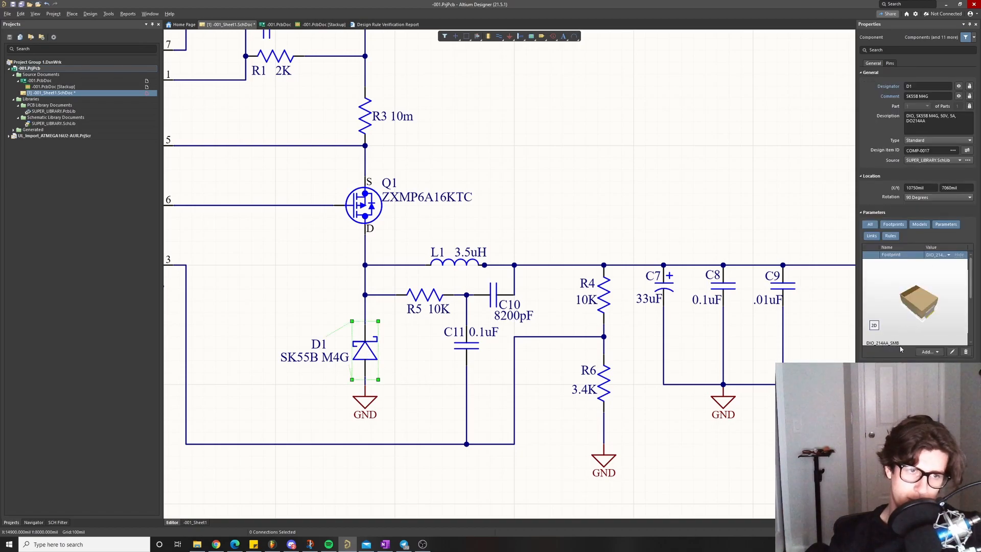
click(592, 160)
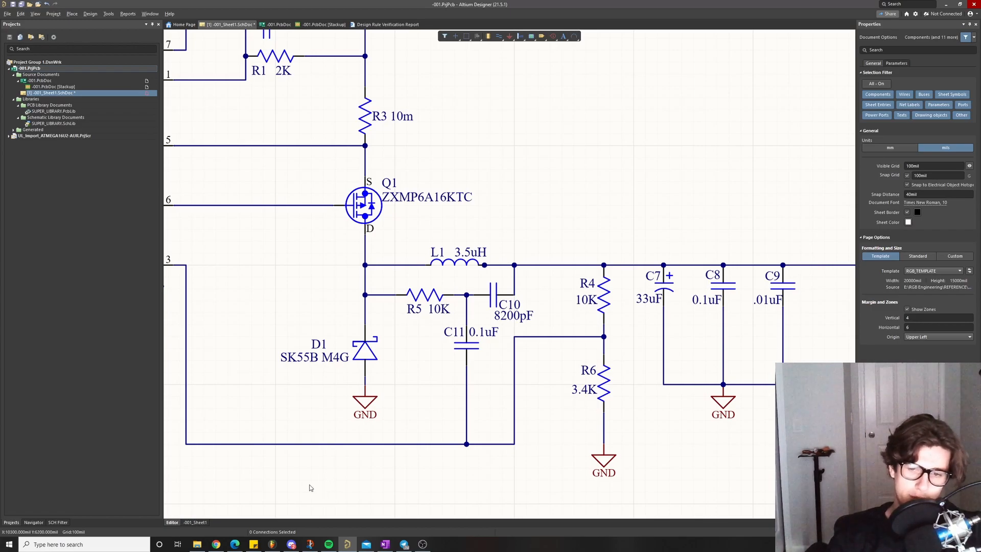
Compare the Vcc Capacitor Selection notes in OneNote with capacitor C1 at the VCC pin of U1 in the Altium schematic
key(alt+Tab)
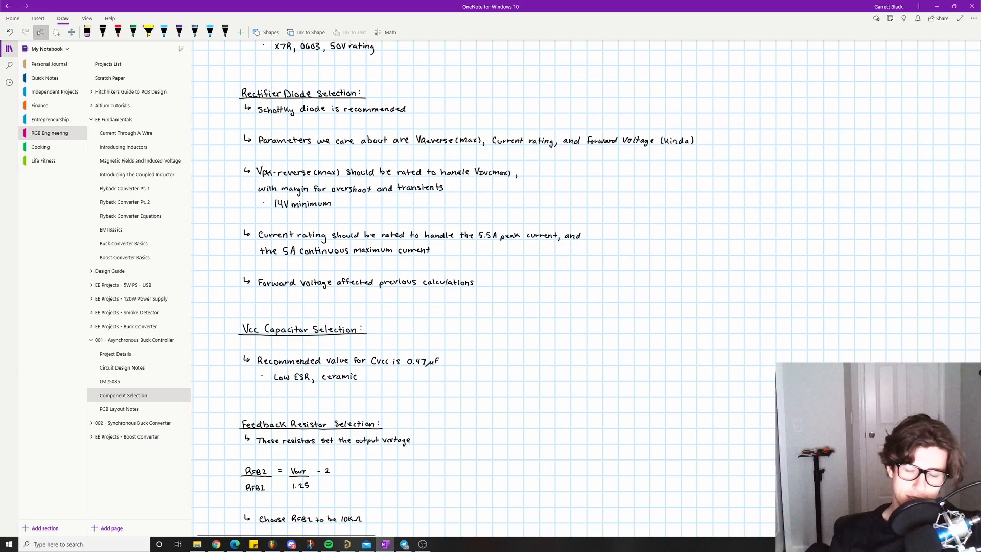
click(347, 544)
ctrl+scroll(462, 199, up, 3)
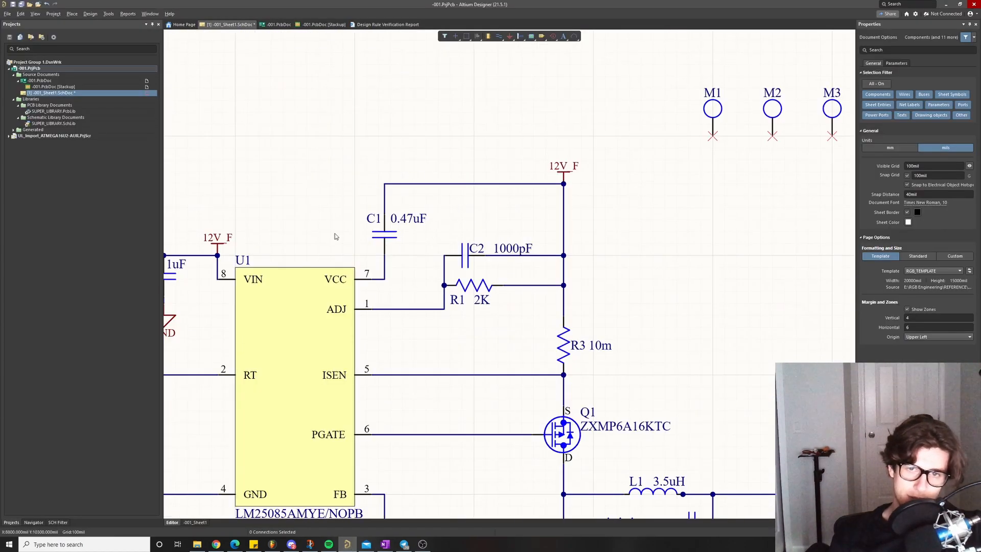
click(384, 544)
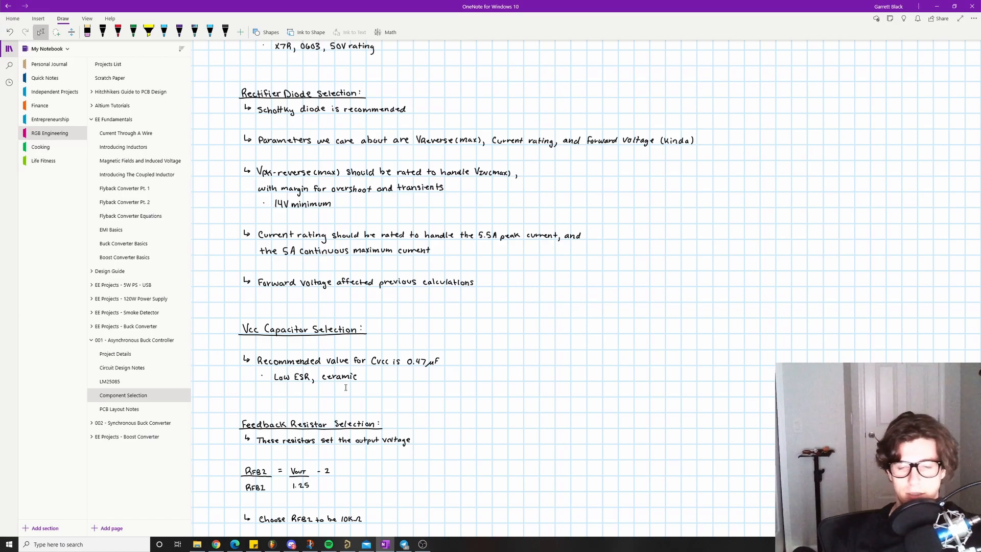
Compare the Feedback Resistor Selection calculation in the OneNote notes with feedback divider R4 and R6 in the Altium schematic
scroll(345, 387, down, 3)
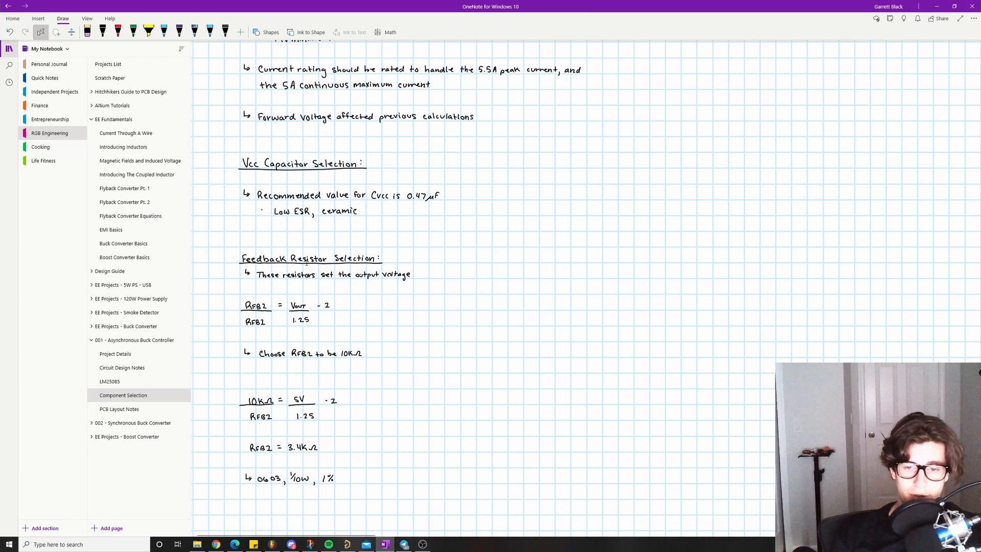
click(346, 544)
right_drag(655, 374, 502, 174)
ctrl+scroll(511, 215, down, 1)
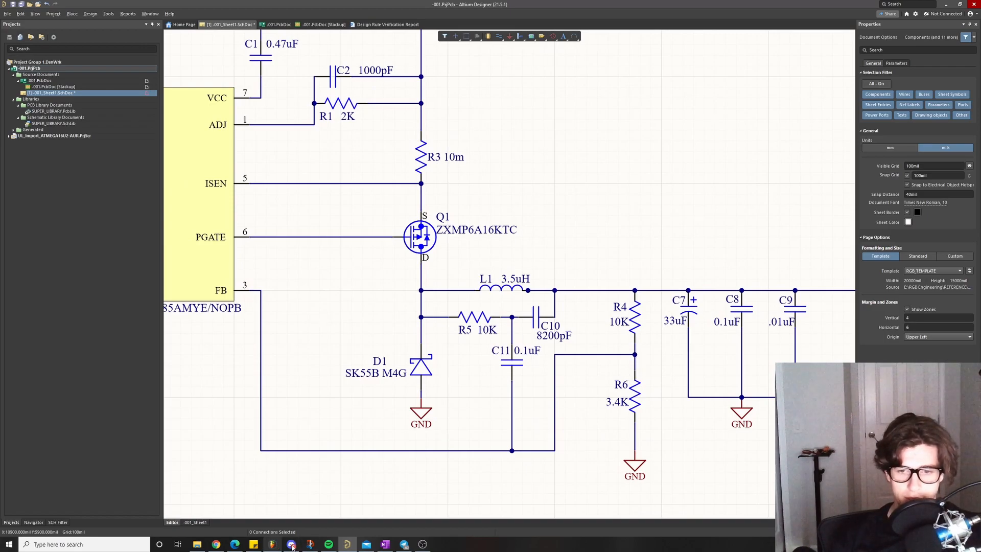
click(384, 544)
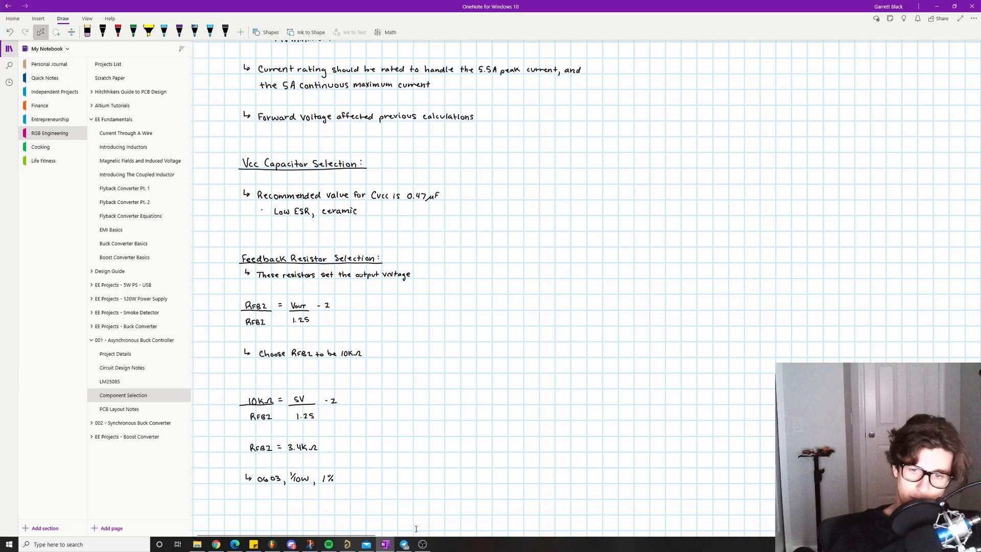
click(347, 544)
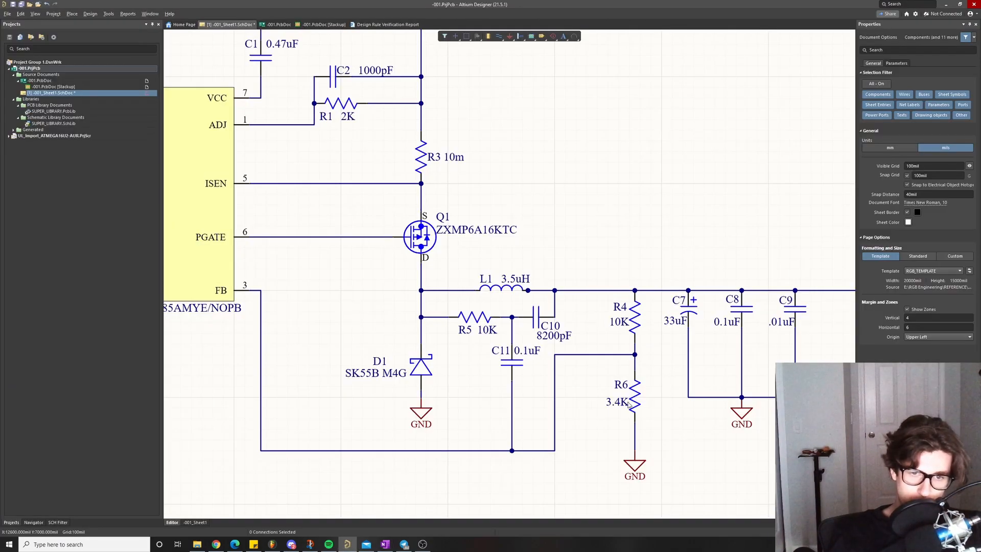
key(alt+Tab)
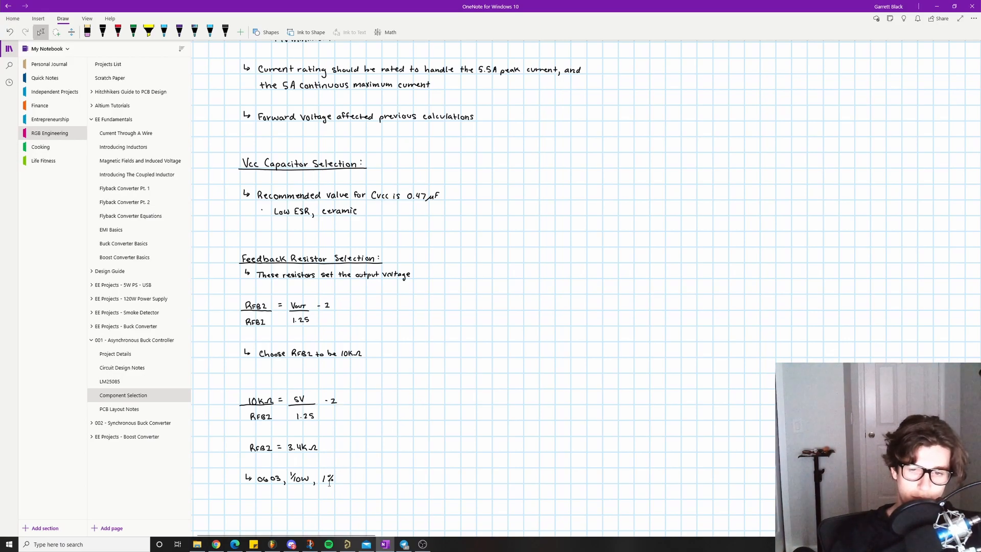
key(alt+Tab)
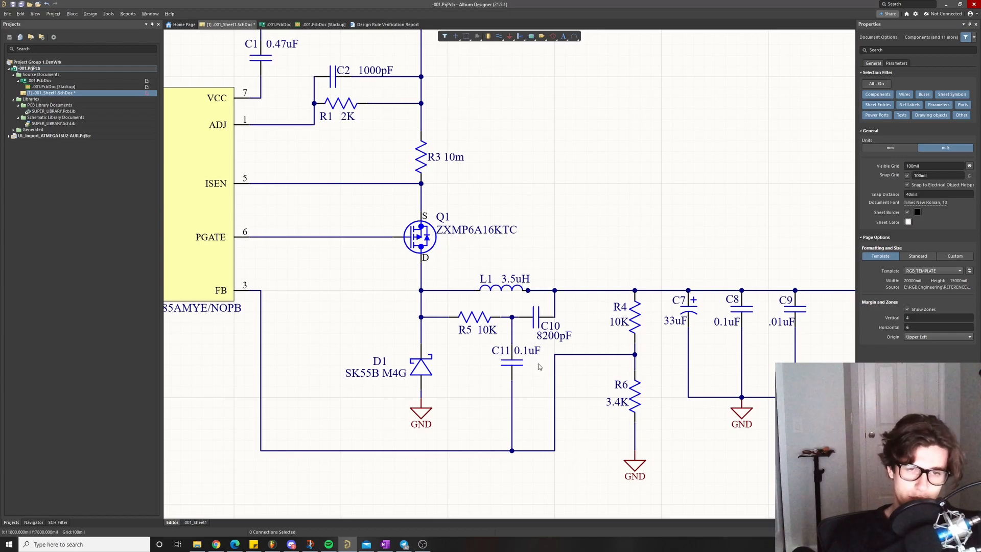
right_drag(658, 410, 611, 384)
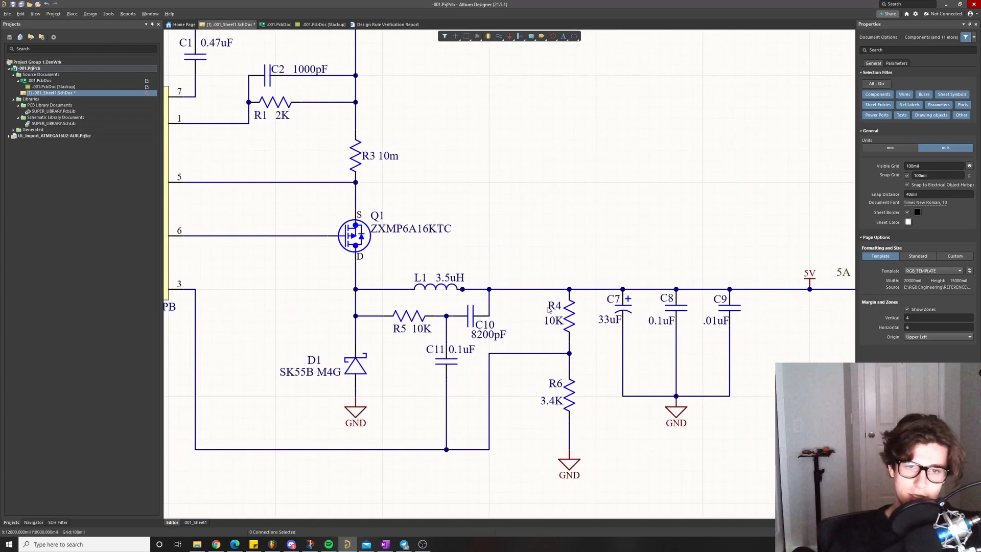
right_drag(556, 357, 596, 343)
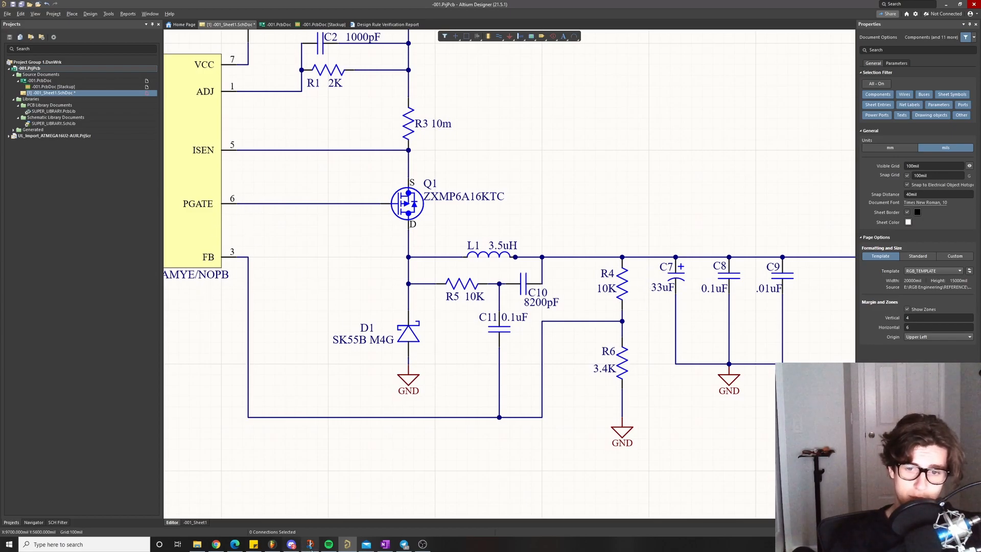
Return to the beginning of the Component Selection page in OneNote, at the P-Channel MOSFET Selection notes
click(384, 544)
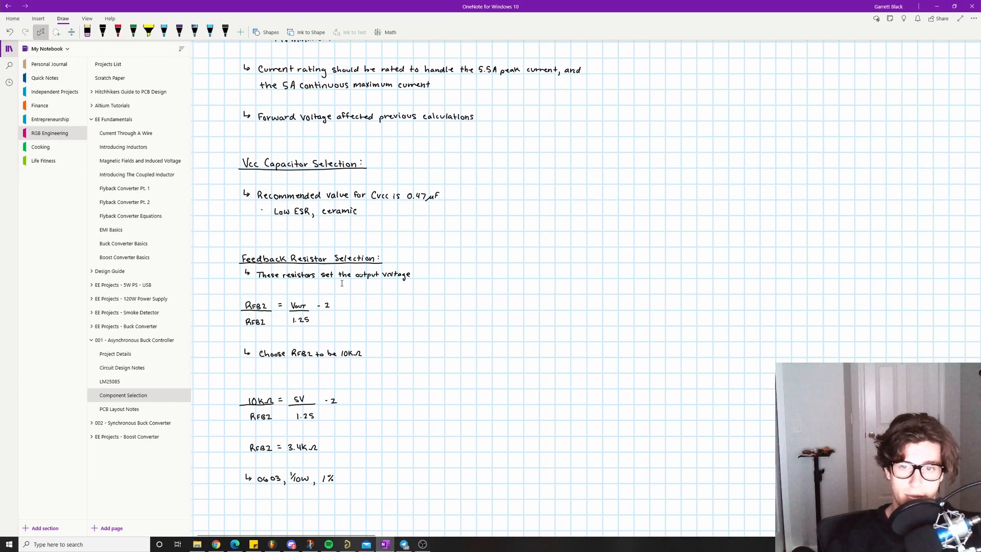
scroll(444, 336, up, 10)
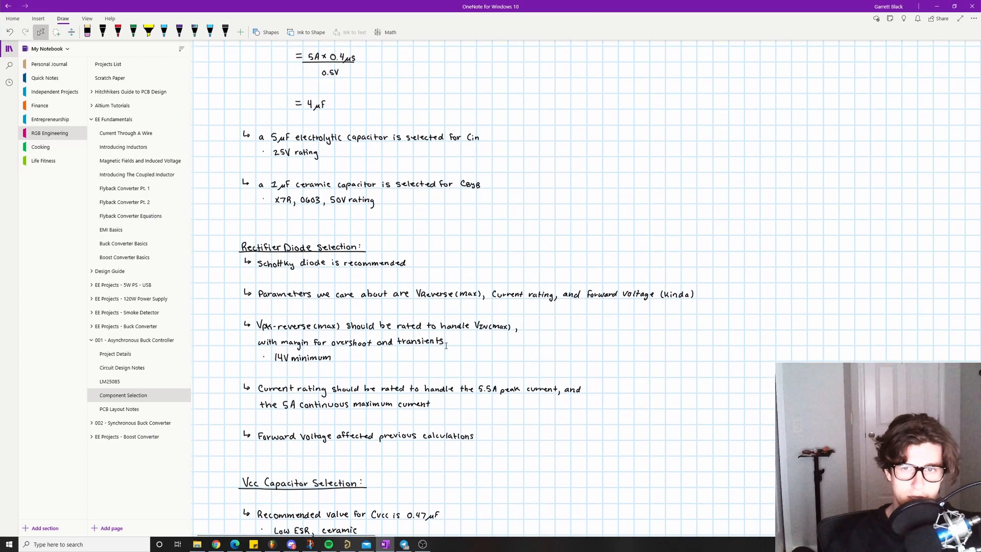
scroll(445, 345, up, 4)
scroll(446, 346, up, 18)
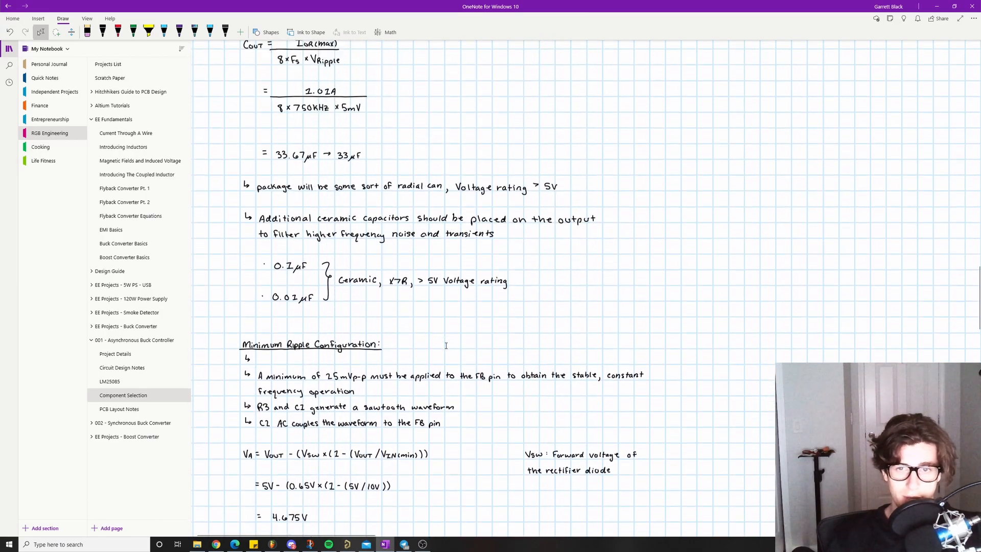
scroll(446, 345, up, 15)
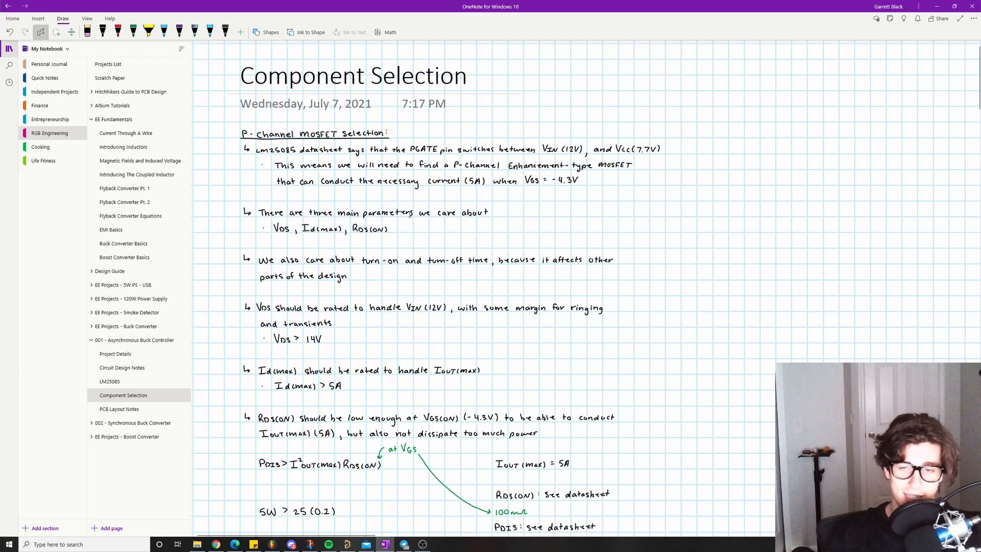
Switch to the Altium schematic and examine the controller's surrounding components around U1 and the output stage
click(347, 544)
ctrl+scroll(455, 319, down, 4)
right_drag(514, 258, 579, 315)
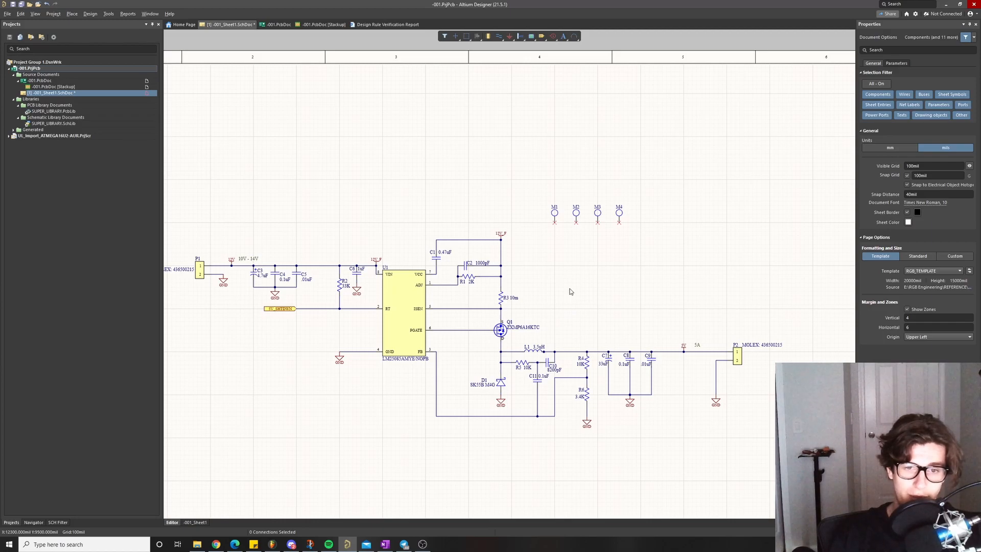
ctrl+scroll(570, 291, up, 4)
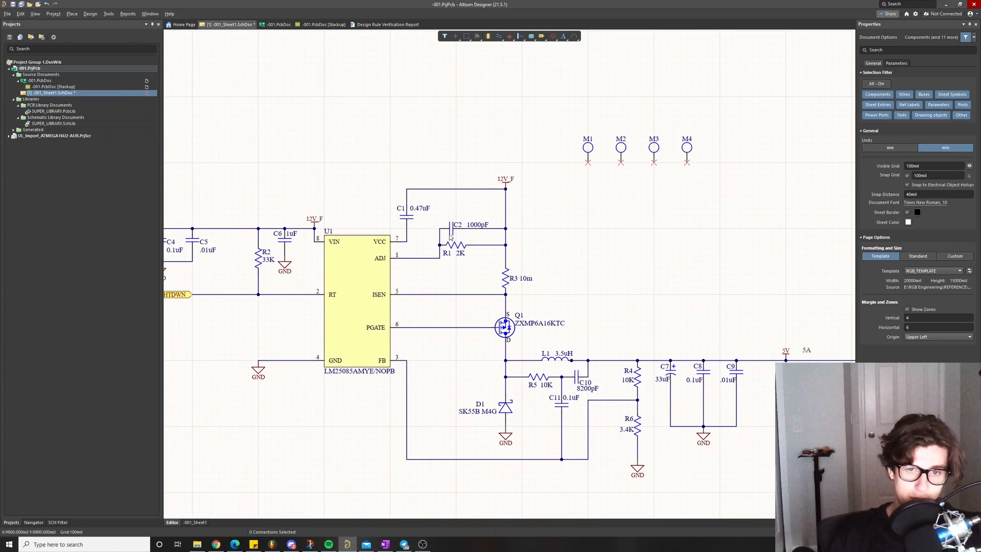
right_drag(575, 456, 550, 435)
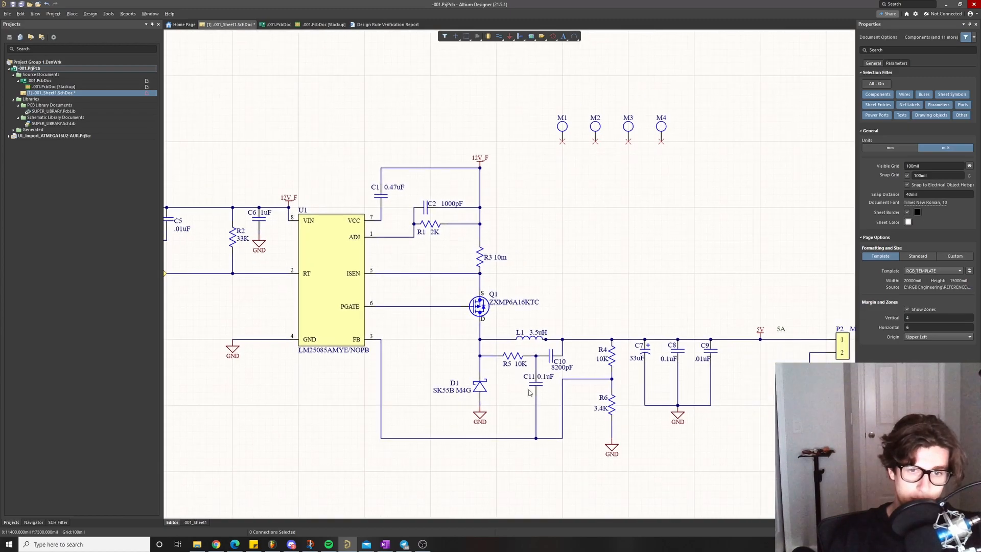
ctrl+scroll(525, 405, down, 2)
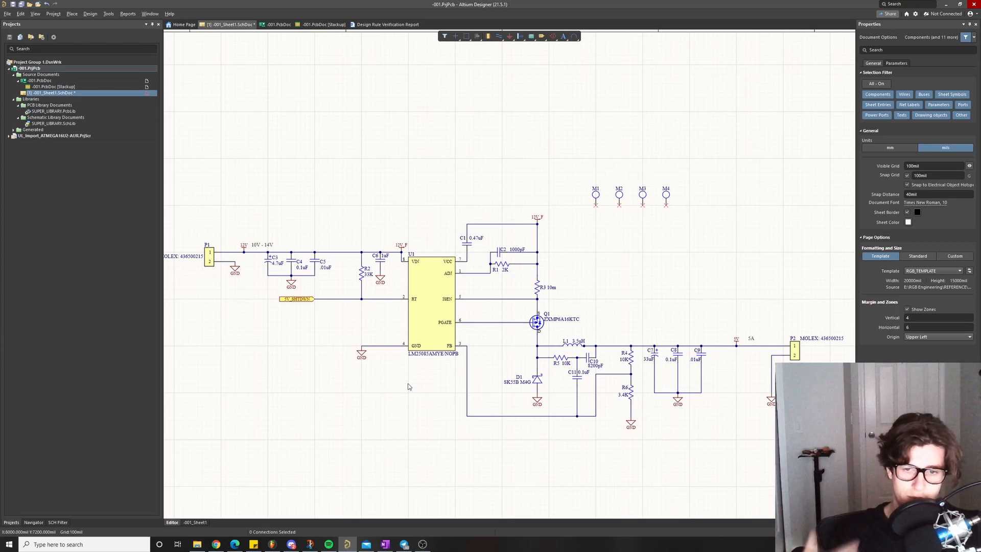
Skim the Component Selection page in OneNote through the Output Inductor Selection calculations
key(alt+Tab)
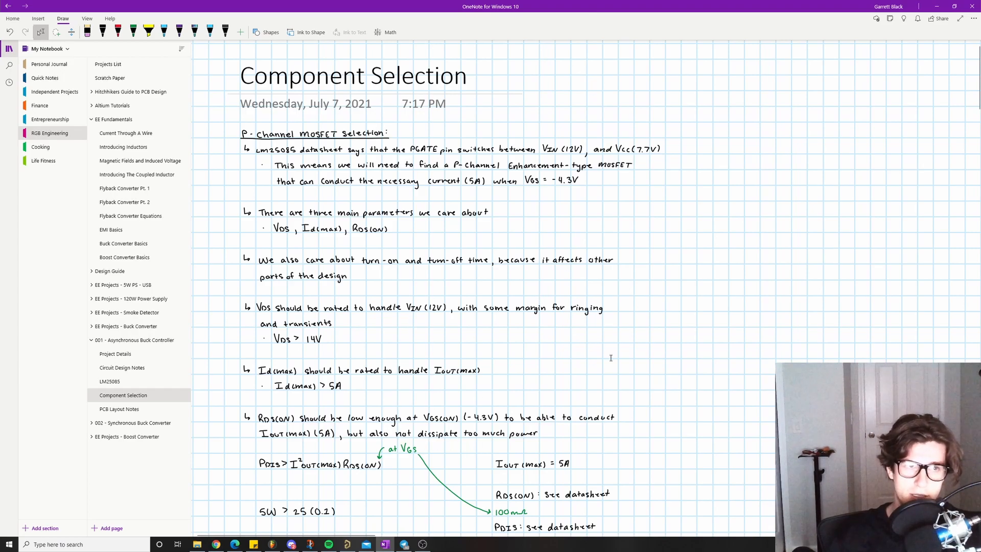
scroll(611, 358, down, 20)
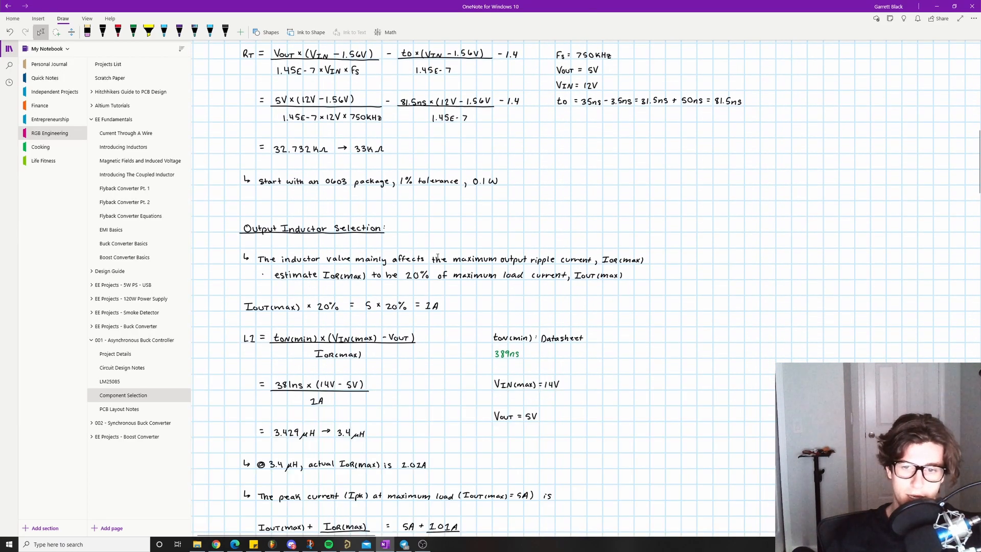
scroll(437, 257, down, 3)
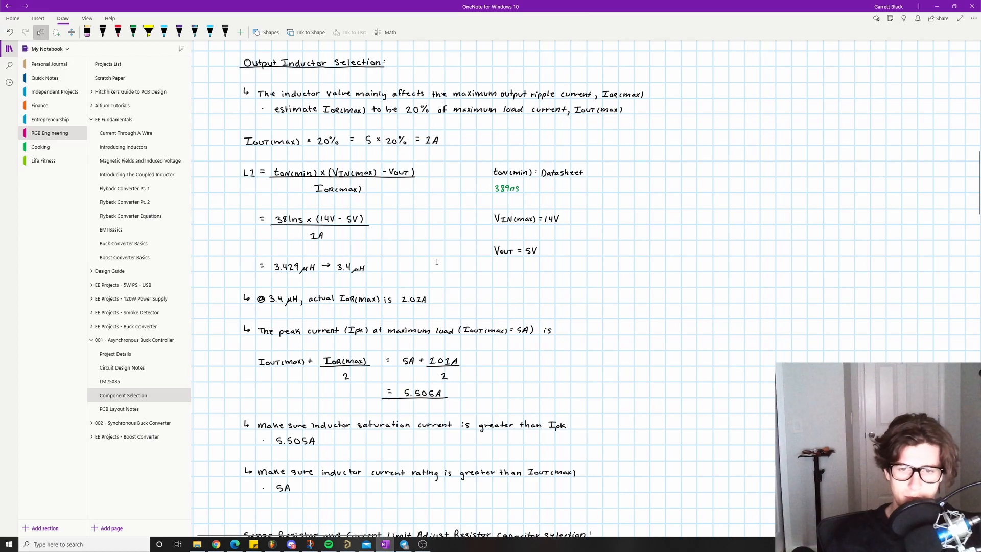
scroll(437, 261, down, 11)
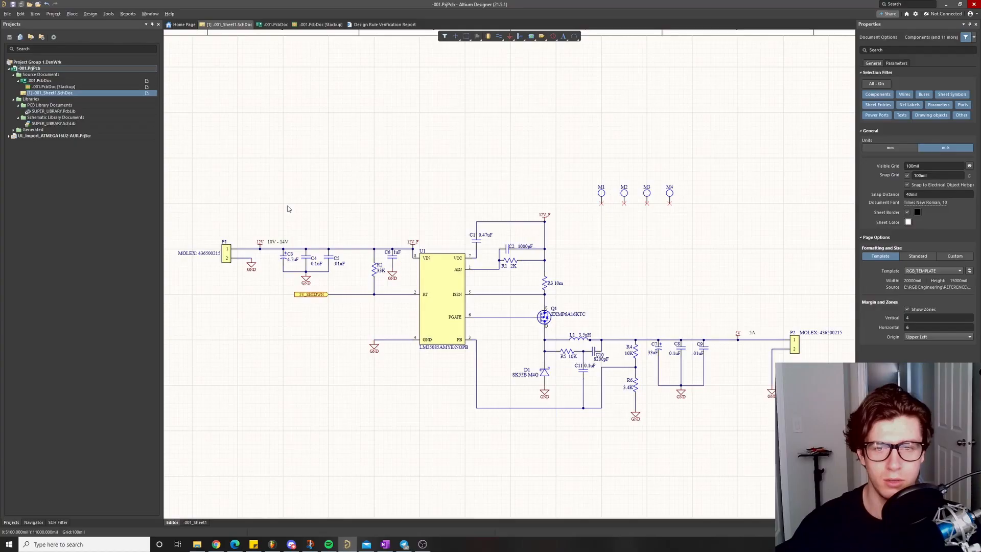
Switch to the PCB Layout Notes in OneNote, skim the Routing and Copper Pours section, and return to General Board Notes
mouse_move(384, 544)
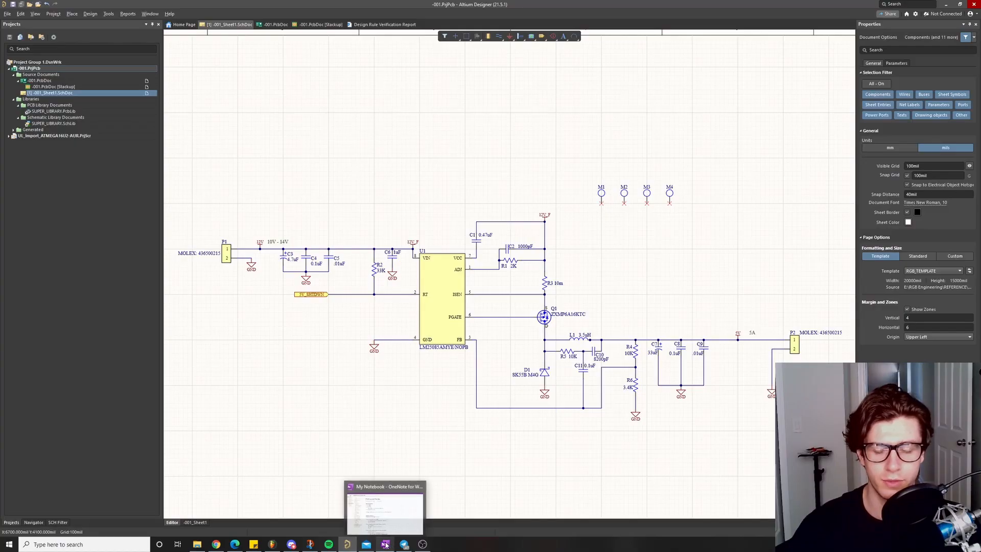
click(391, 513)
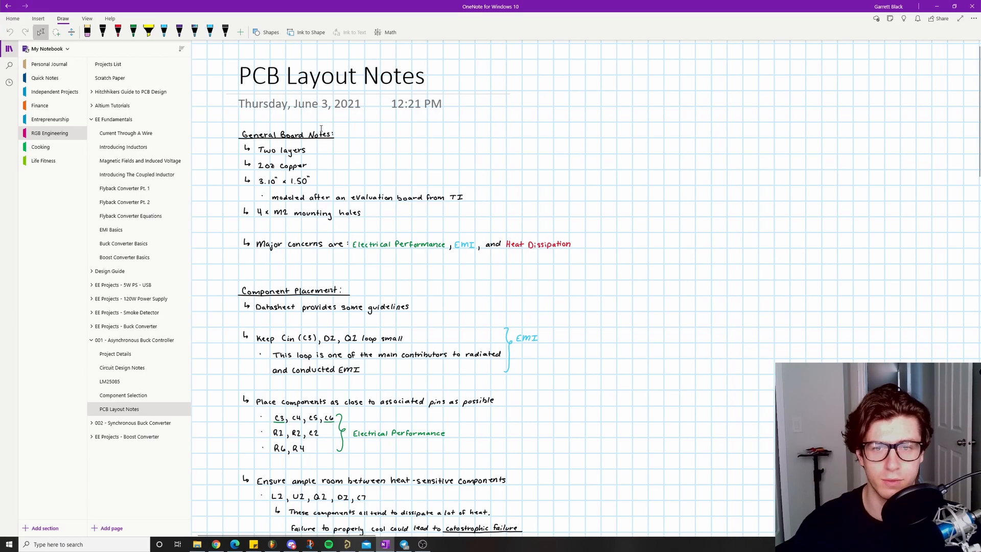
scroll(444, 263, down, 10)
scroll(444, 263, down, 10)
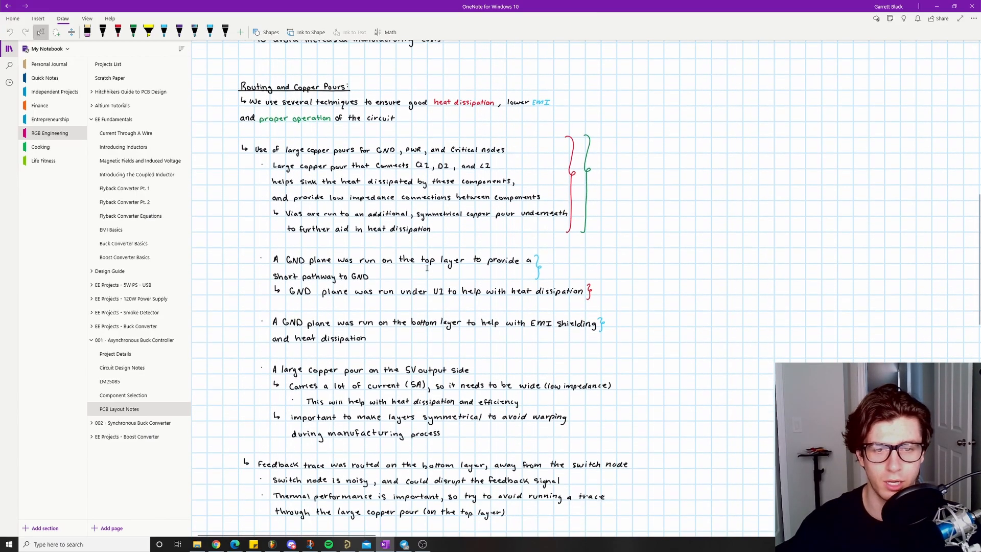
scroll(426, 267, up, 7)
scroll(426, 268, up, 10)
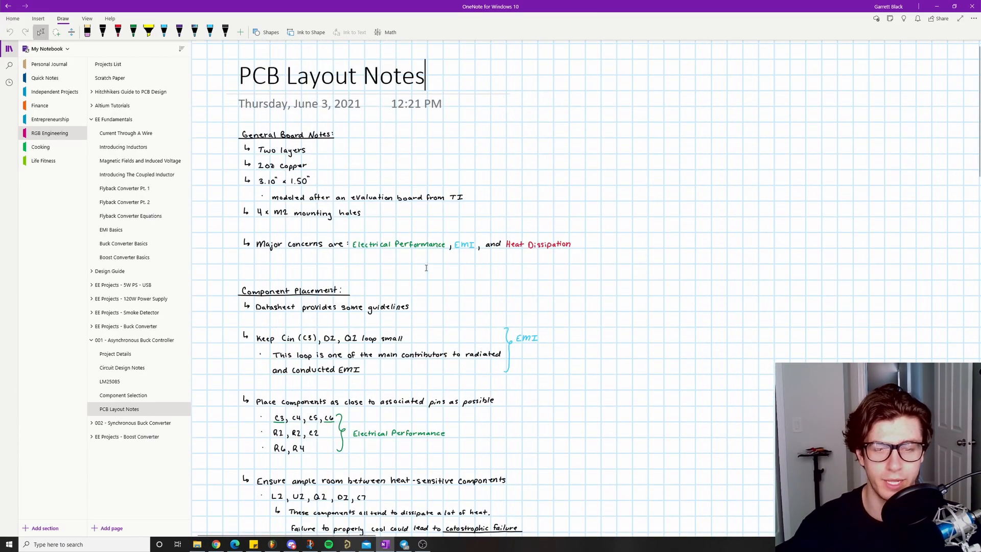
Switch to Altium, open the board document -001.PcbDoc and display it in the 2D layout view
click(347, 546)
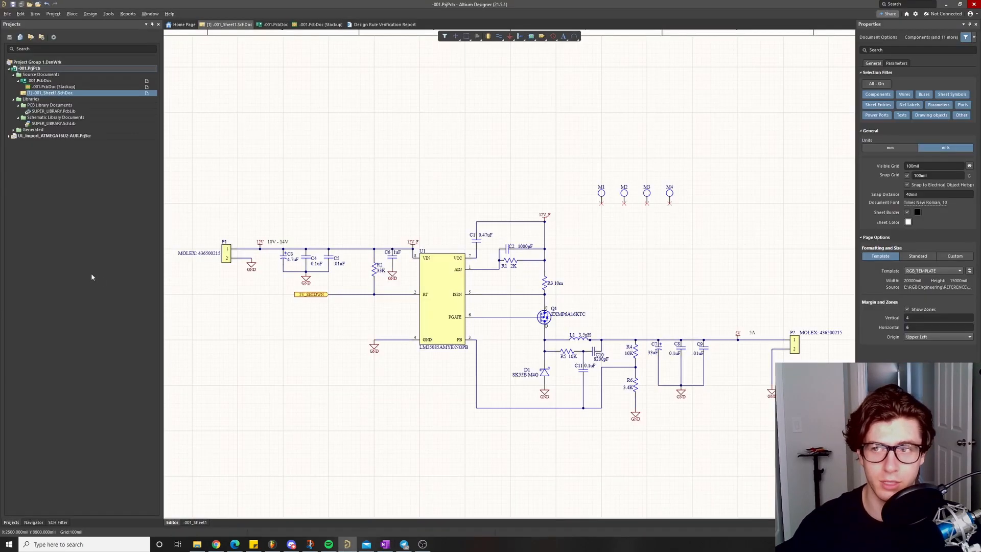
click(275, 24)
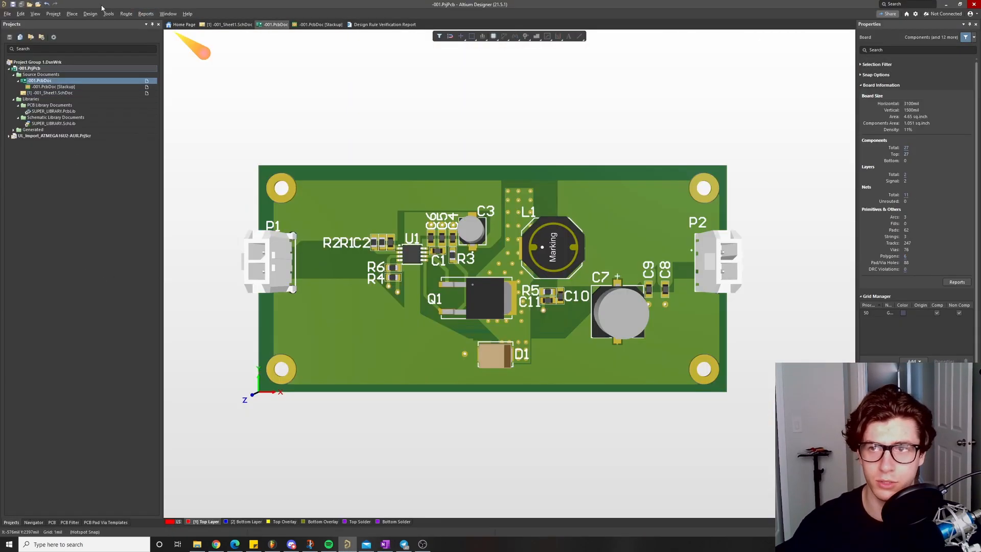
click(36, 14)
click(64, 33)
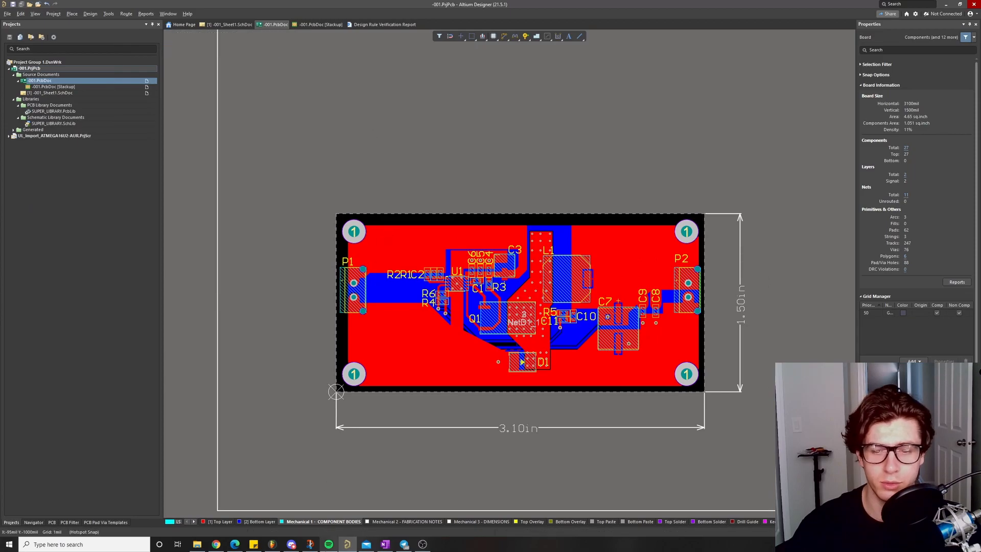
Check the General Board Notes in OneNote, and examine mounting holes M1 to M4 in the Altium schematic
key(alt+Tab)
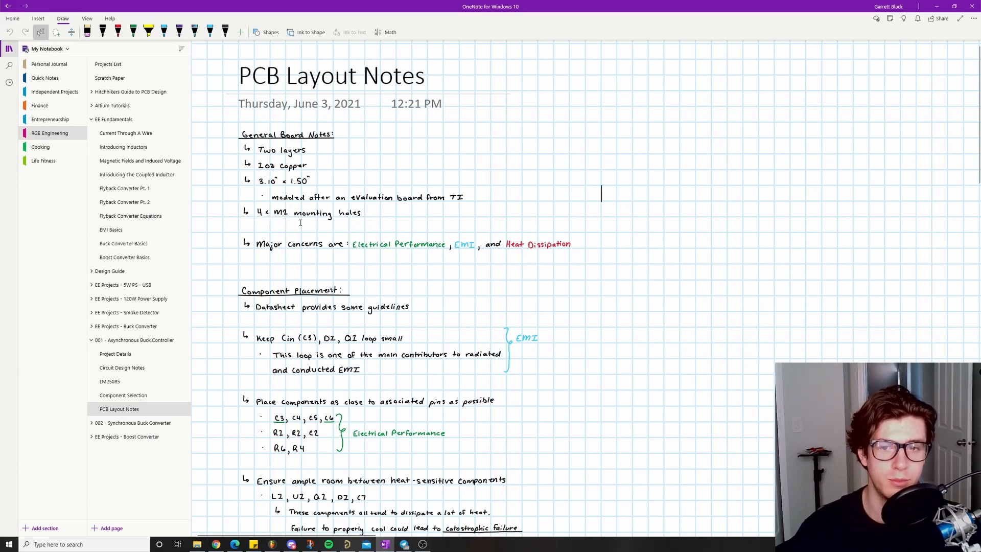
click(347, 544)
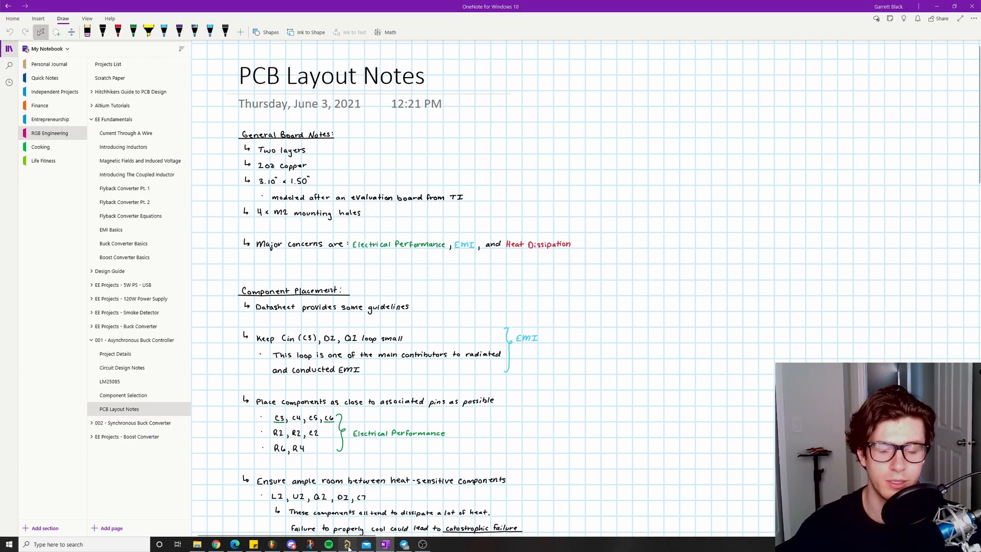
double_click(52, 87)
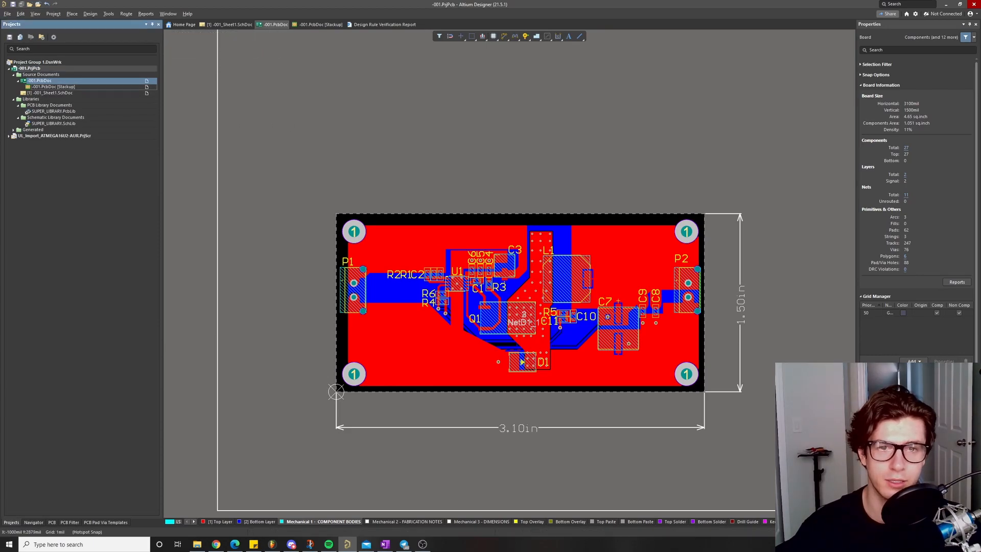
click(51, 93)
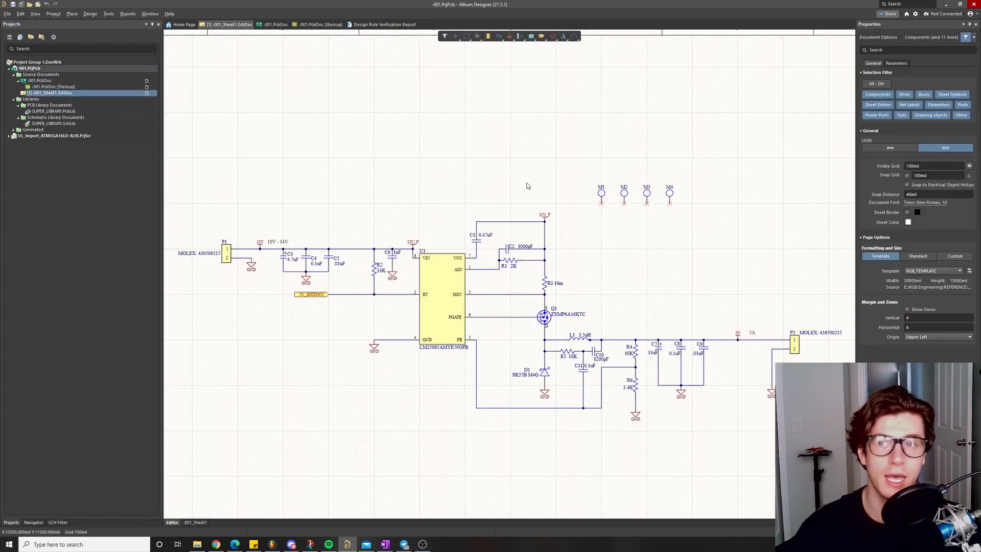
right_drag(672, 230, 620, 295)
ctrl+scroll(643, 255, up, 2)
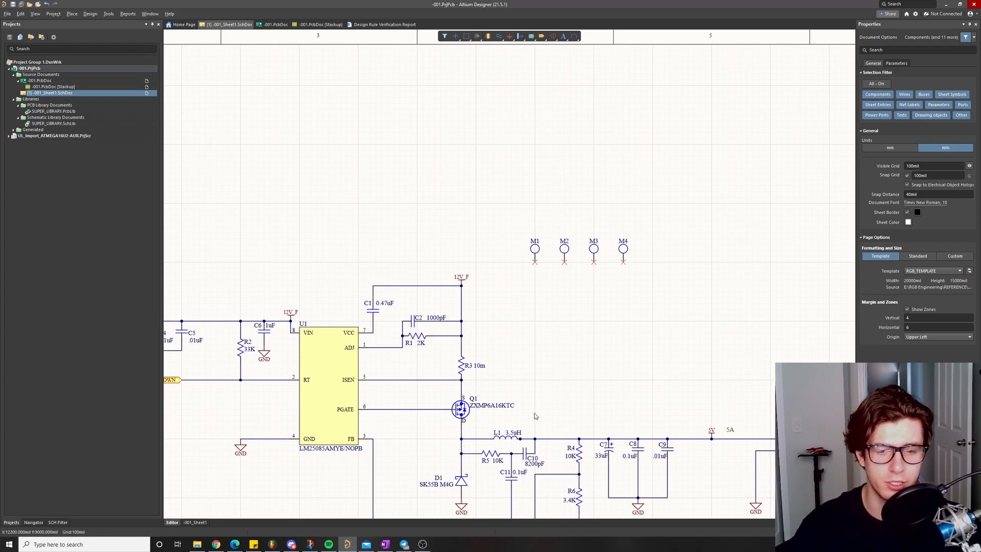
Show the -001.PcbDoc board in the 3D layout view, straight from above with the whole board enlarged
click(385, 544)
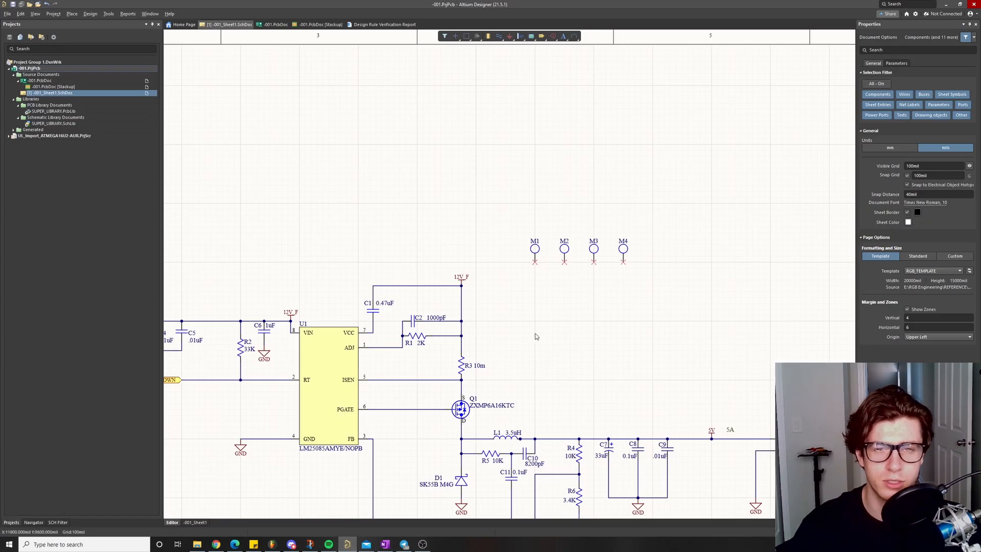
click(41, 80)
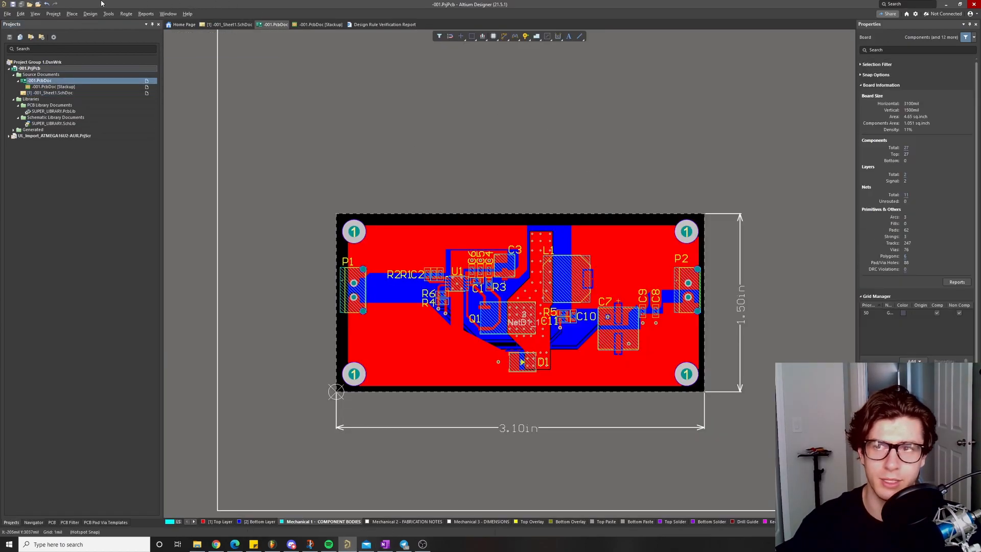
click(35, 14)
click(60, 42)
ctrl+scroll(388, 215, down, 5)
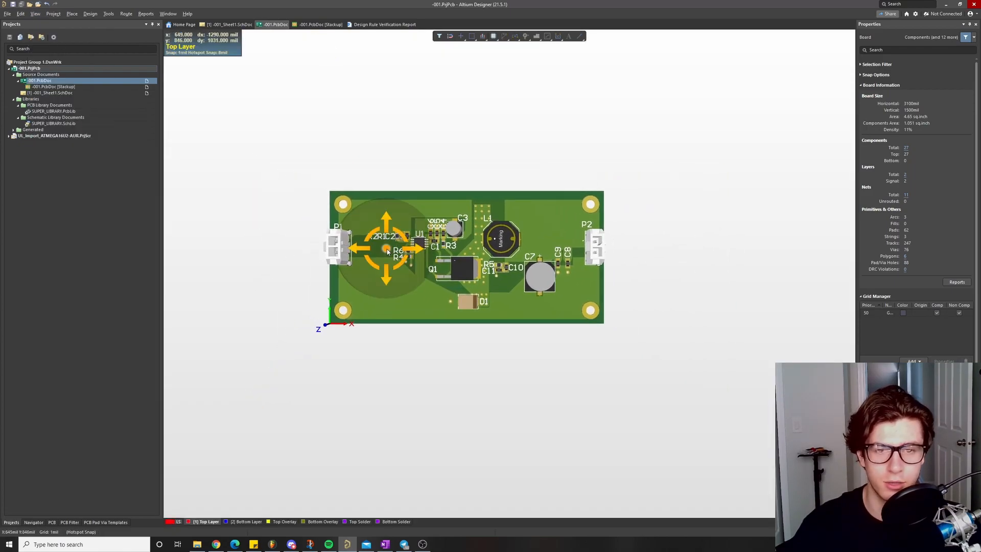
shift+right_drag(391, 235, 408, 193)
key(0)
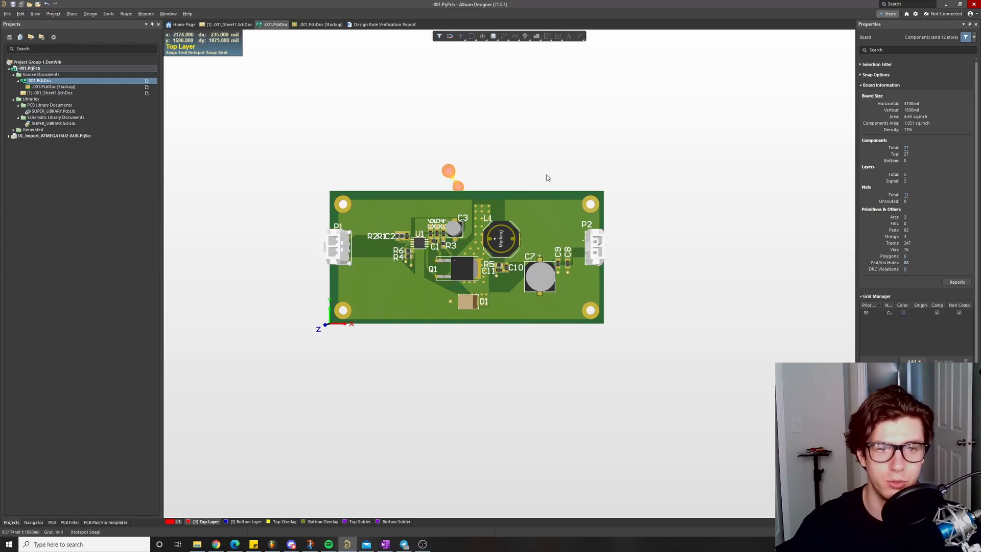
ctrl+scroll(489, 235, up, 2)
ctrl+scroll(489, 236, up, 2)
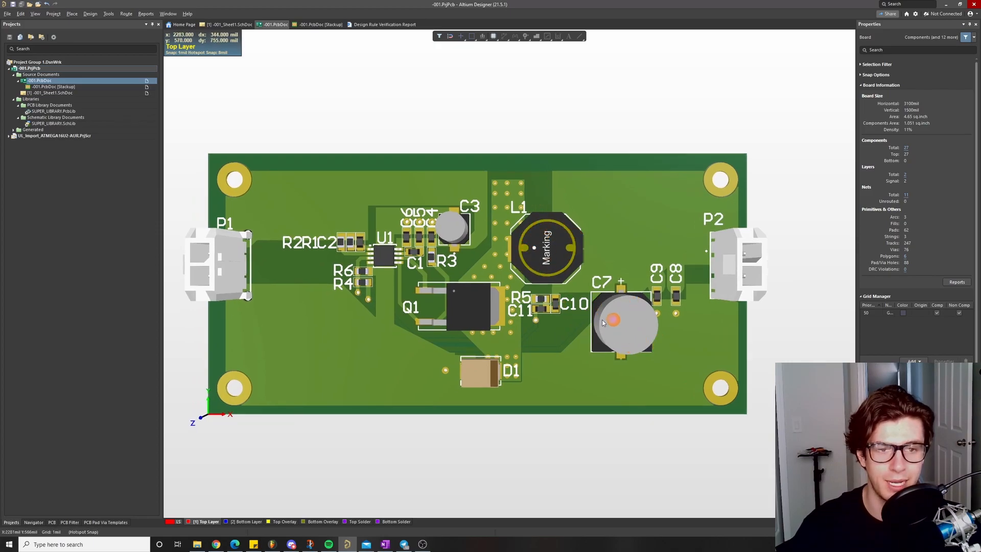
Compare output capacitors C7, C8 and C9 and inductor L1 between the schematic and the board layout
double_click(51, 93)
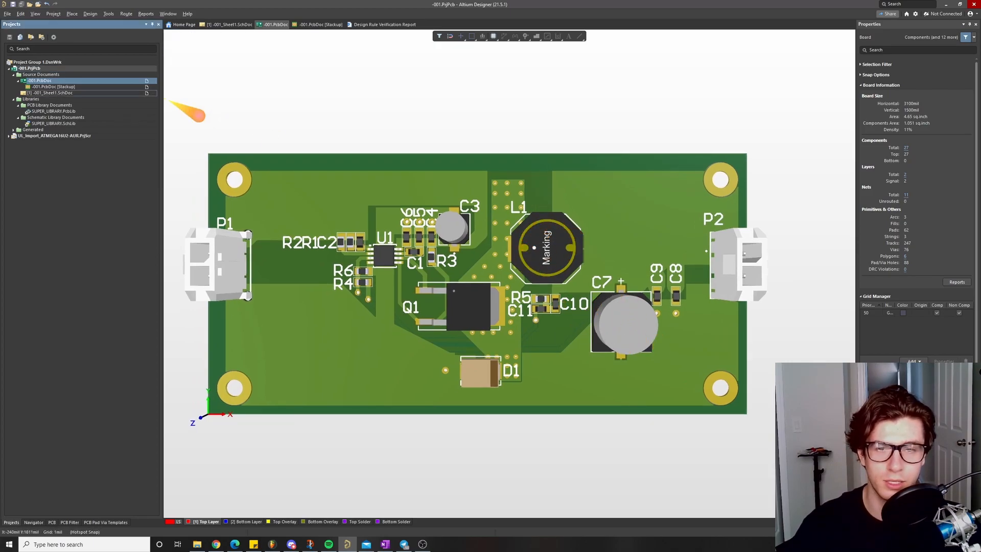
scroll(581, 387, down, 3)
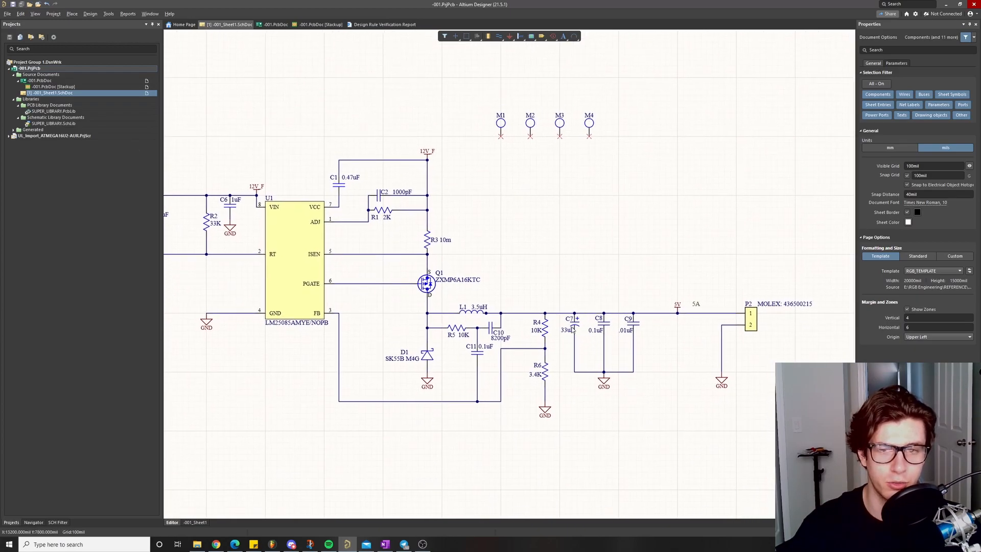
double_click(39, 80)
double_click(51, 93)
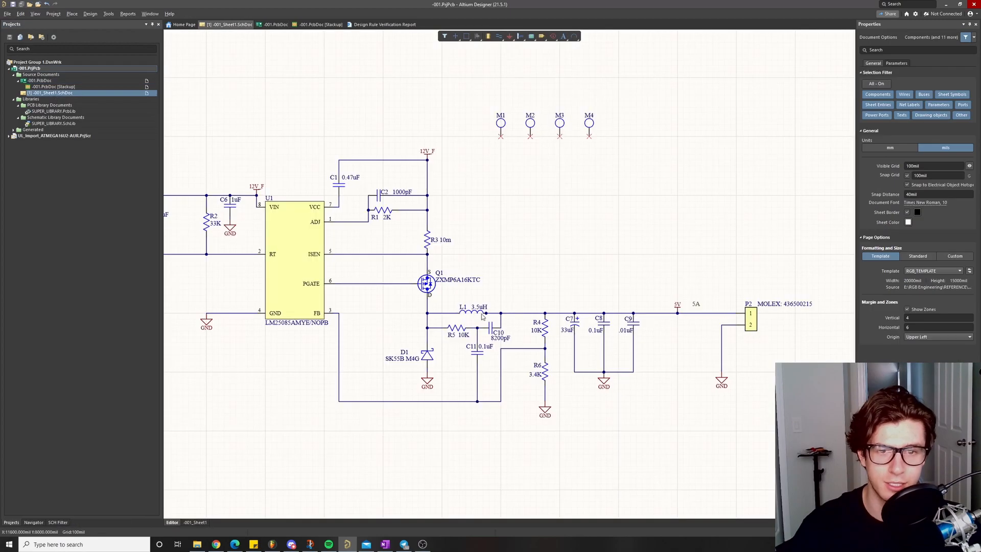
Compare MOSFET Q1 in the schematic with its board placement, and examine input capacitors C3 to C6 in the 3D layout
double_click(39, 80)
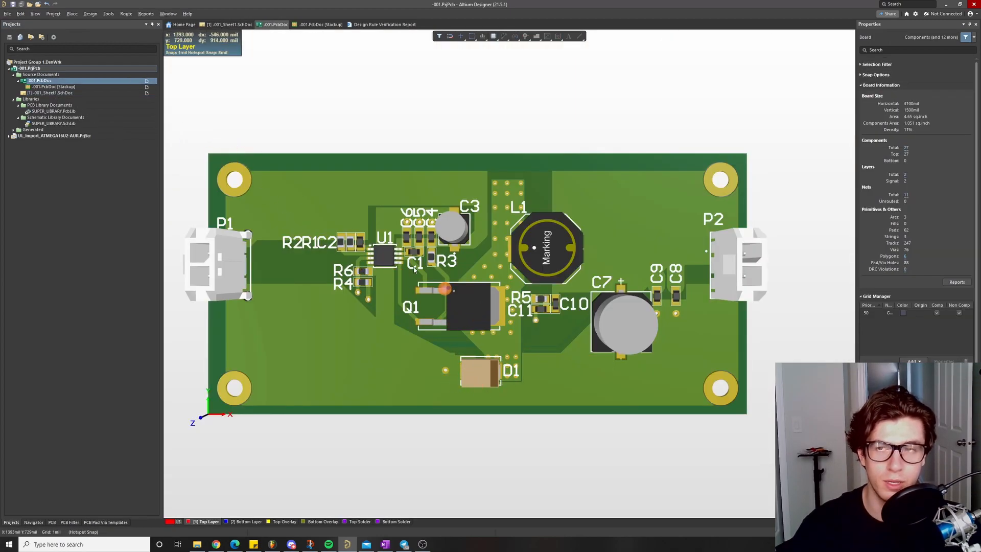
double_click(44, 93)
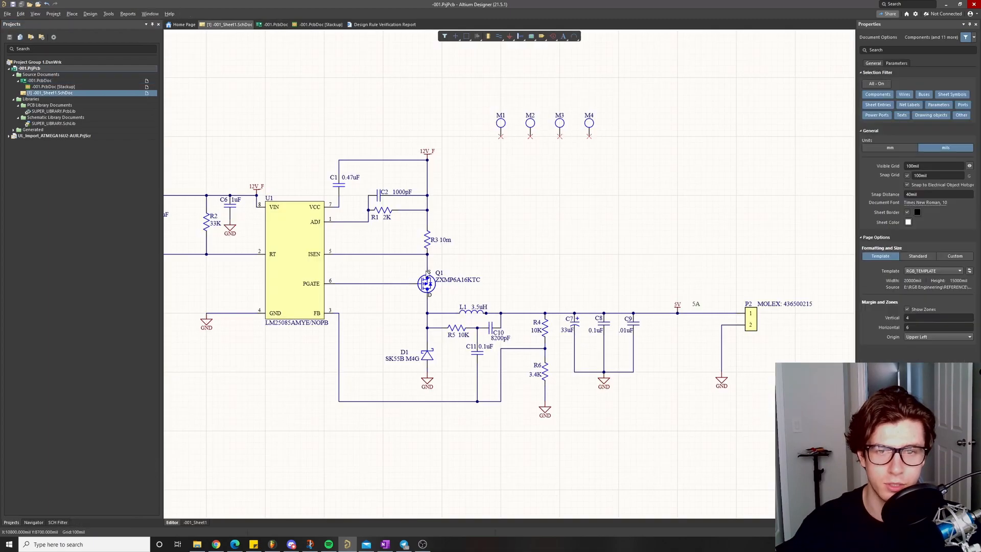
double_click(41, 81)
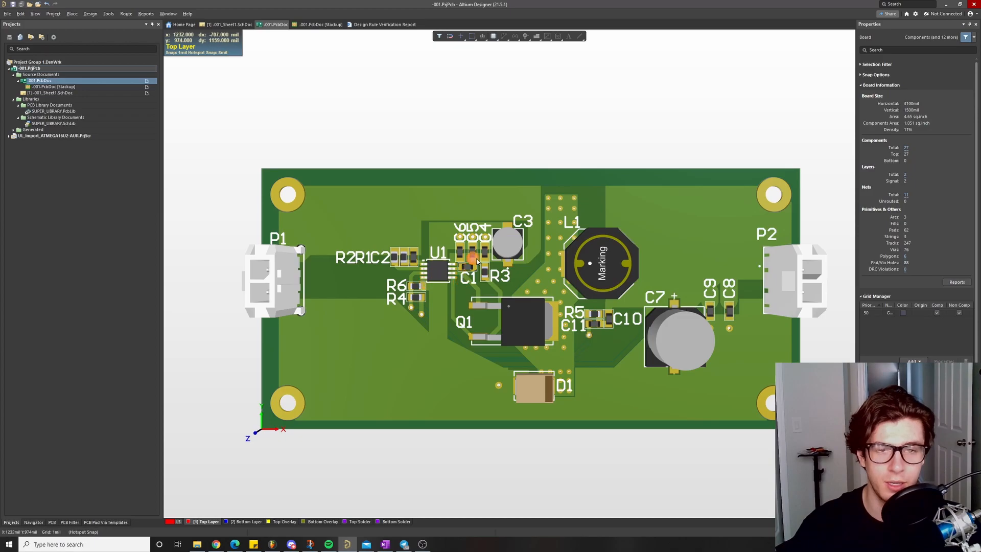
ctrl+scroll(445, 274, up, 3)
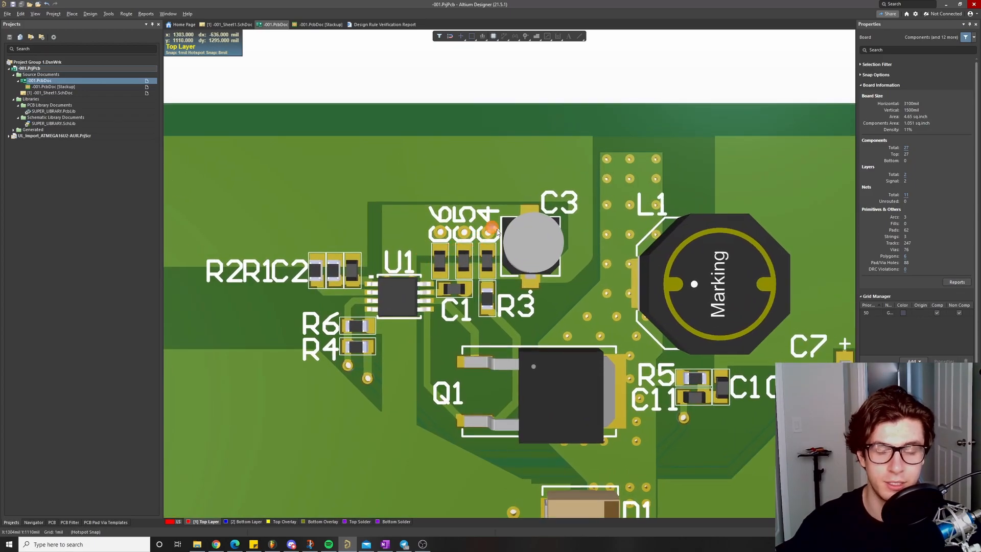
Compare the placement of R1, R2, C2 and R3 around U1 on the 3D board with their schematic connections
click(229, 25)
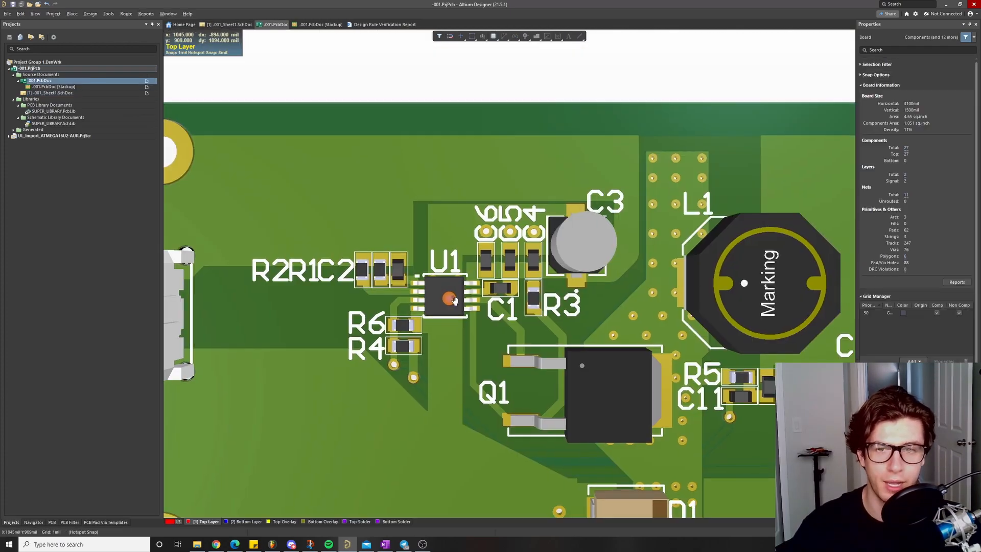
right_drag(455, 300, 457, 302)
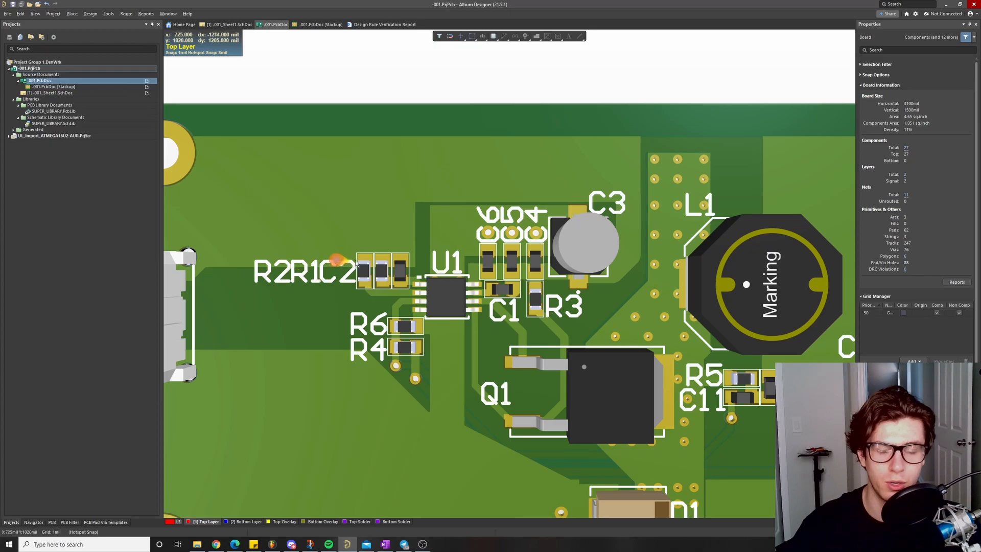
click(229, 24)
right_drag(627, 299, 572, 307)
ctrl+scroll(566, 200, up, 2)
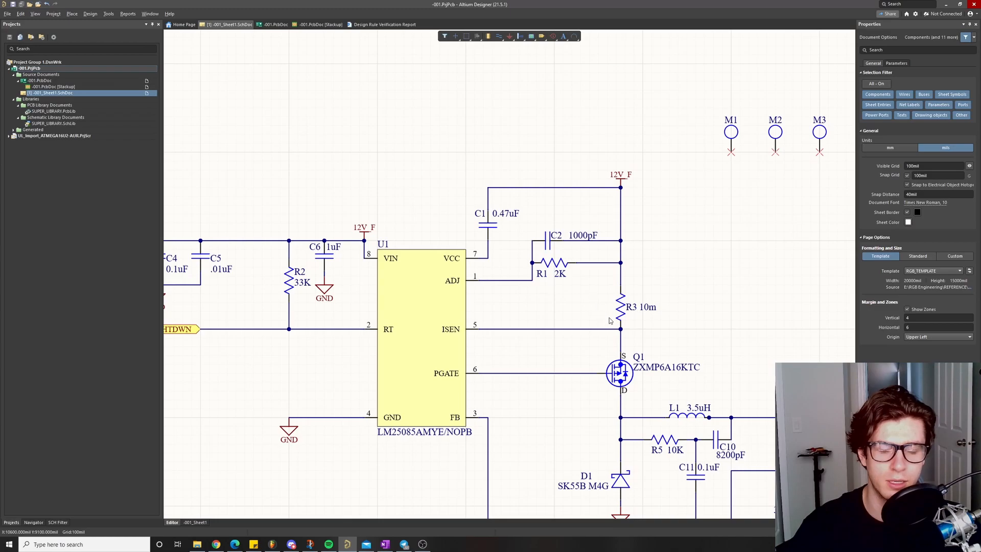
Compare the placement of R3 and C1 near U1 on the 3D board with their schematic connections
key(ctrl+Tab)
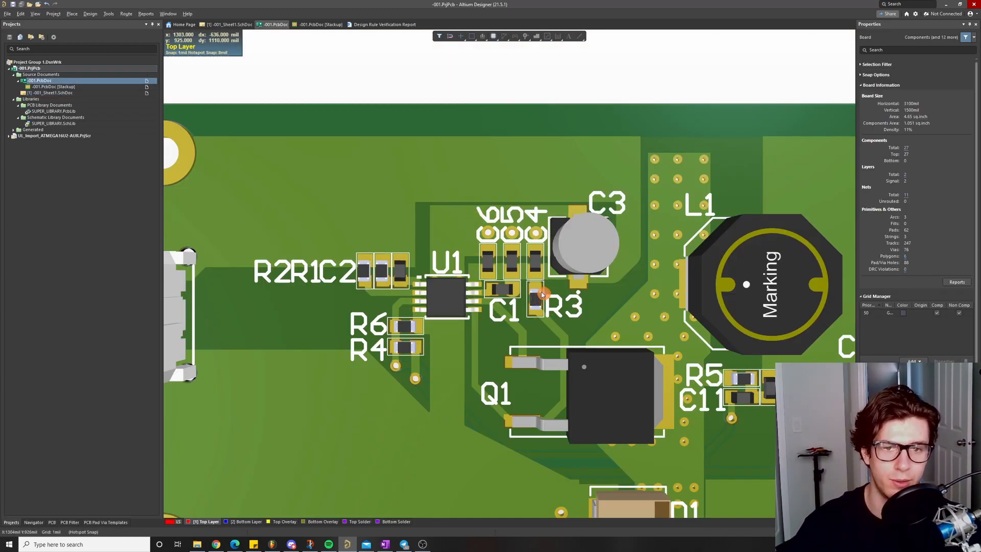
key(ctrl+Tab)
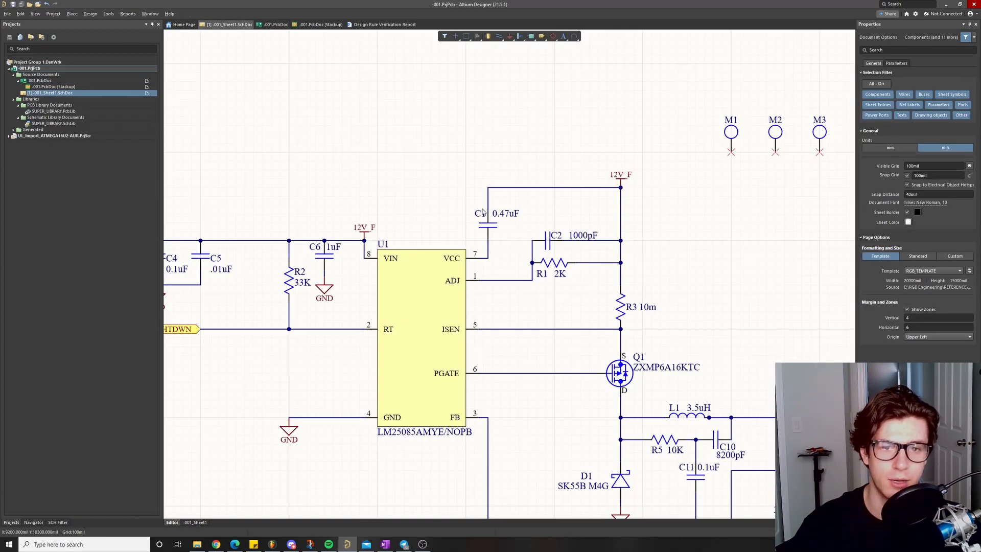
key(ctrl+Tab)
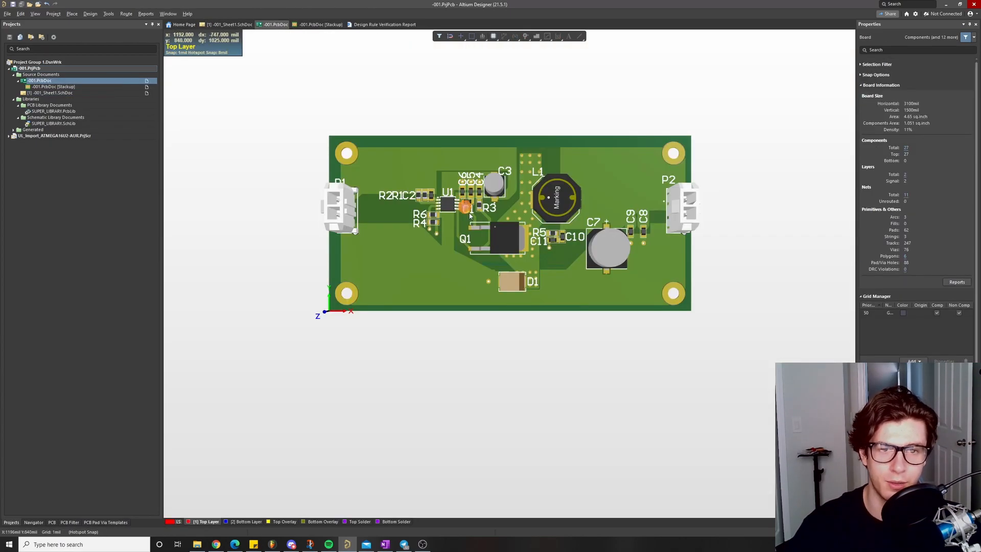
ctrl+scroll(504, 209, up, 3)
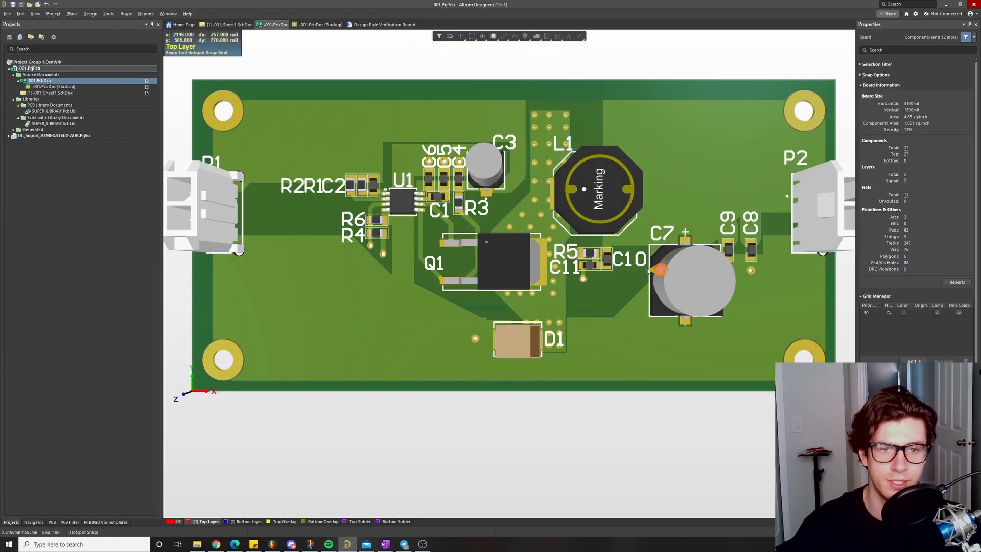
Compare feedback resistors R4 and R6 and the output stage in the schematic with their placement on the 3D board
click(227, 25)
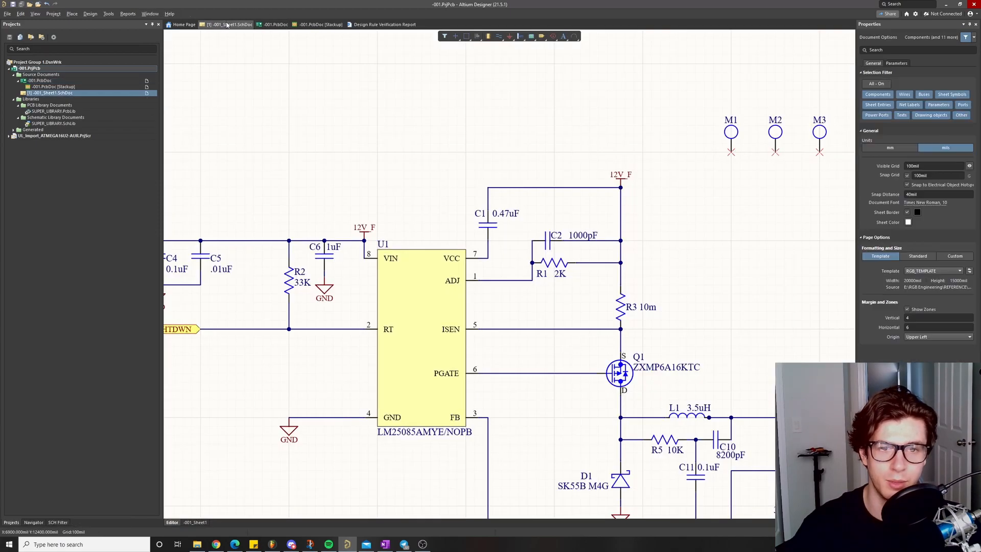
right_drag(678, 357, 493, 181)
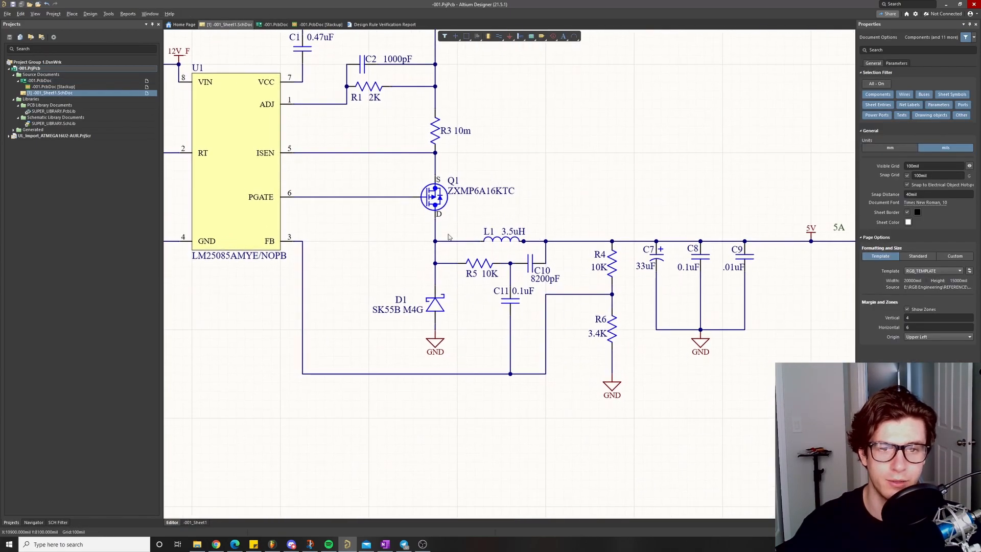
click(272, 25)
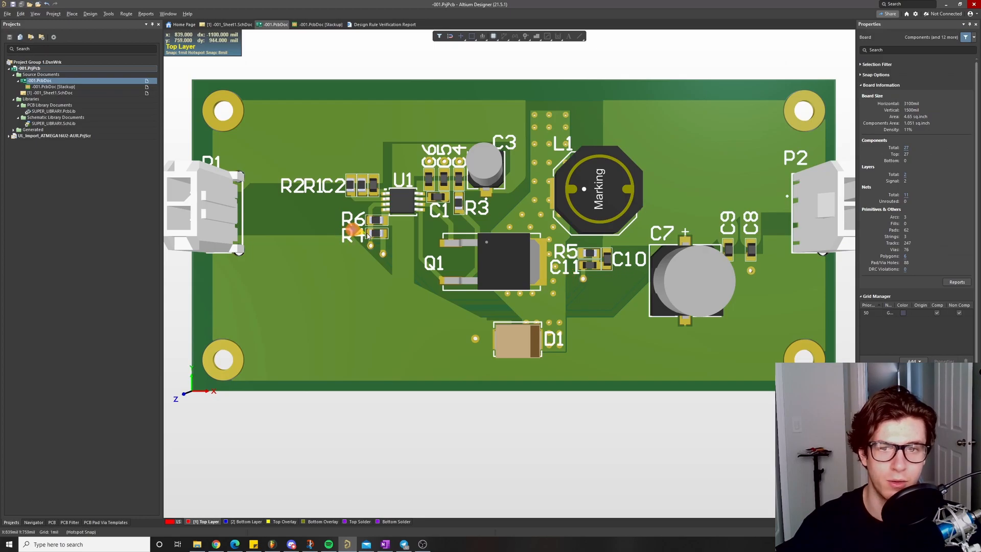
click(231, 23)
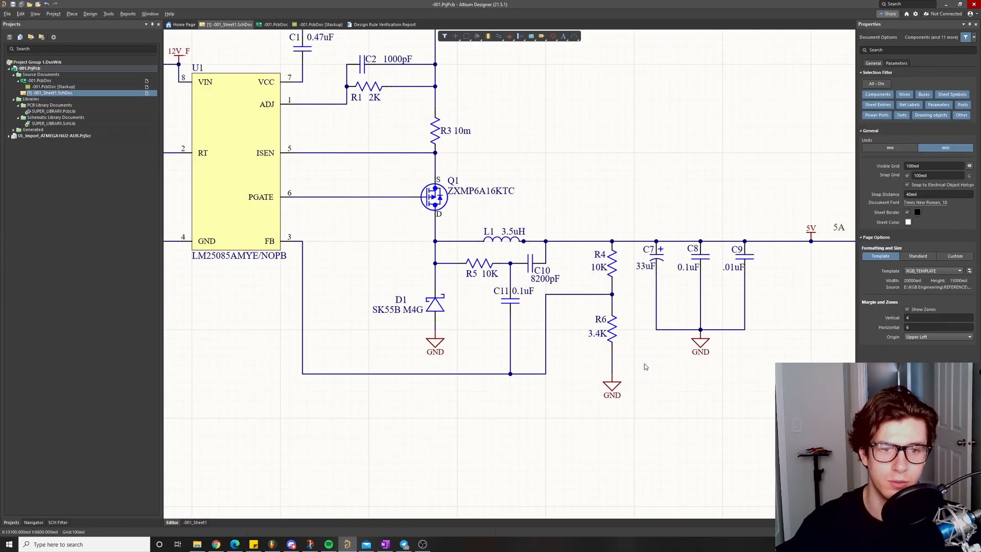
click(274, 25)
ctrl+scroll(503, 291, down, 2)
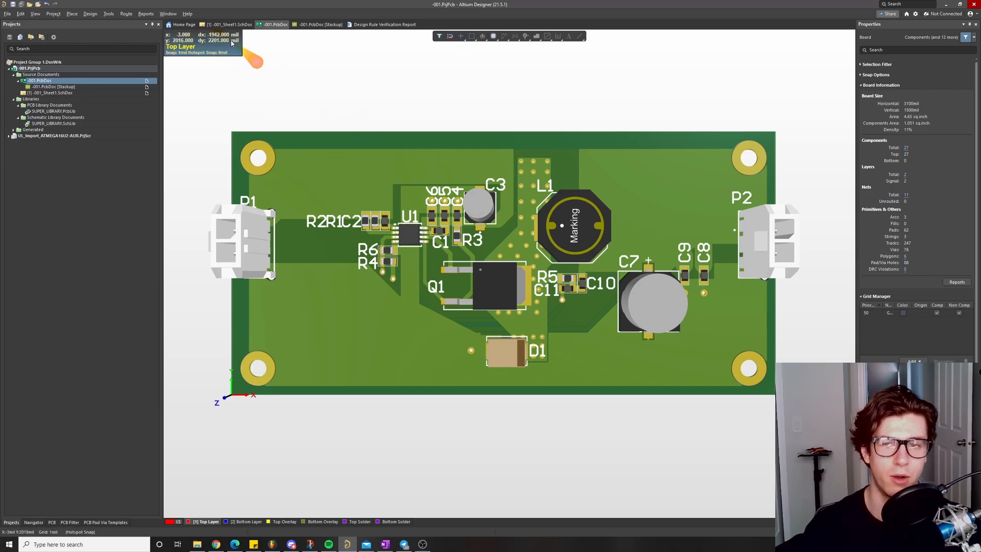
Show the -001.PcbDoc board in the 2D layout view with the board enlarged
click(36, 13)
key(2)
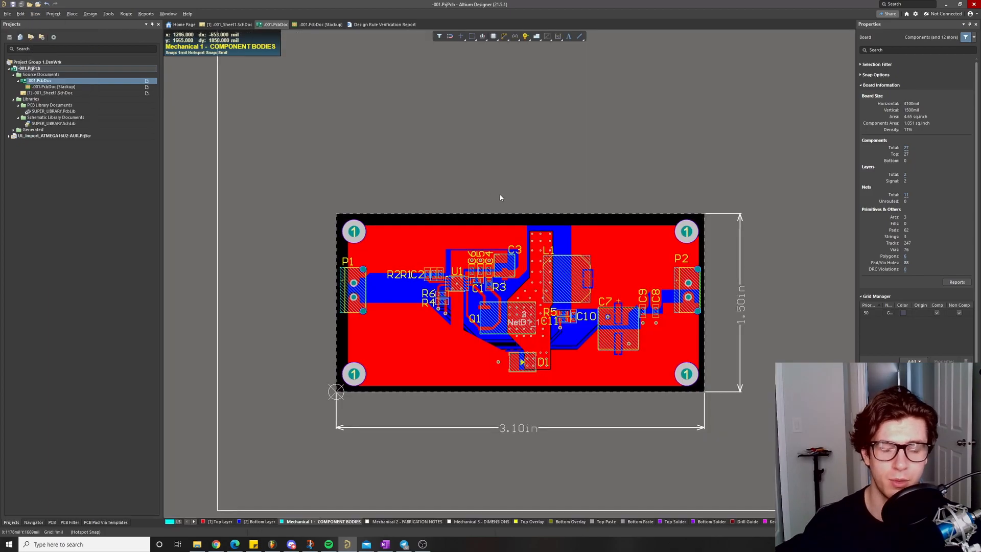
ctrl+scroll(516, 194, up, 2)
right_drag(516, 193, 436, 119)
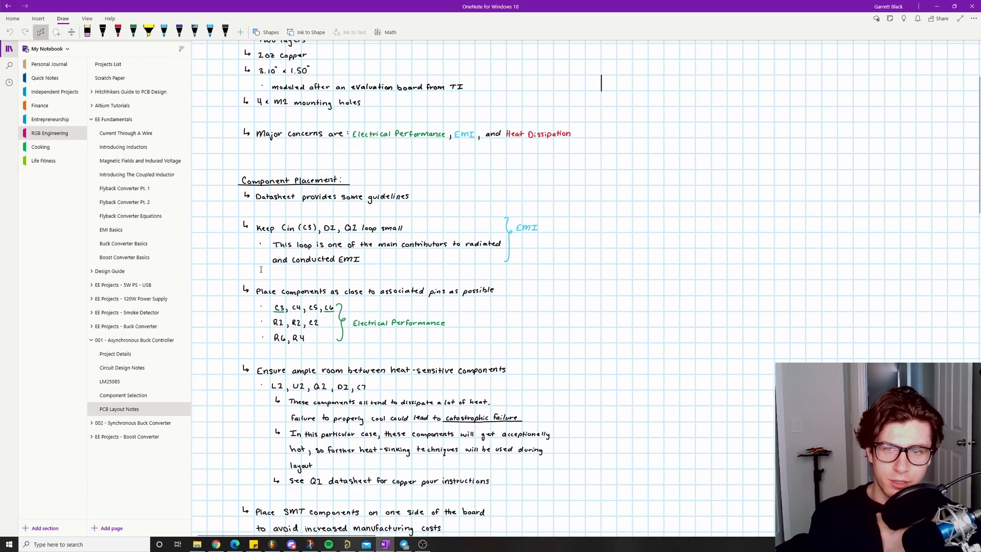
Review the Component Placement notes in OneNote, and bring up the layout example in the LM25085 datasheet in the browser
scroll(545, 250, down, 5)
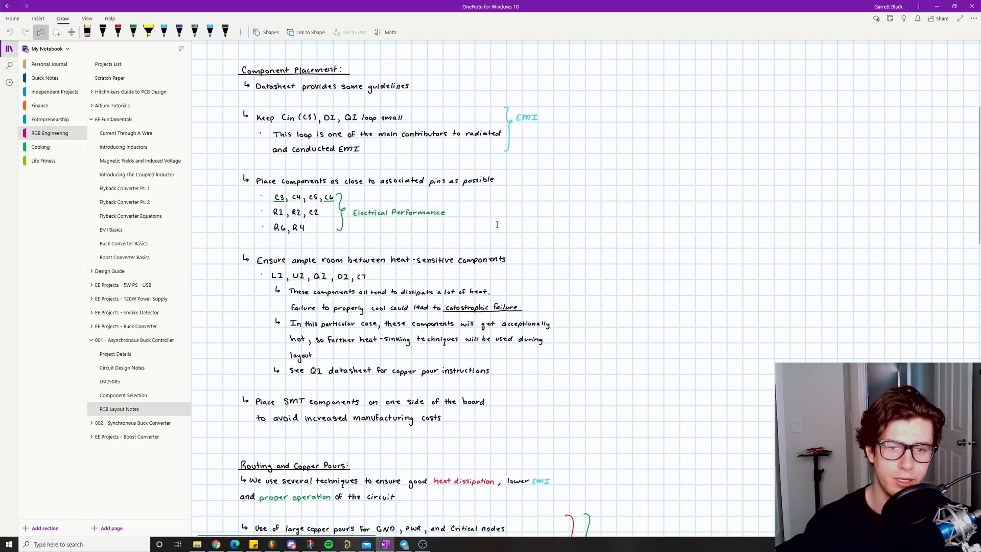
scroll(542, 396, up, 5)
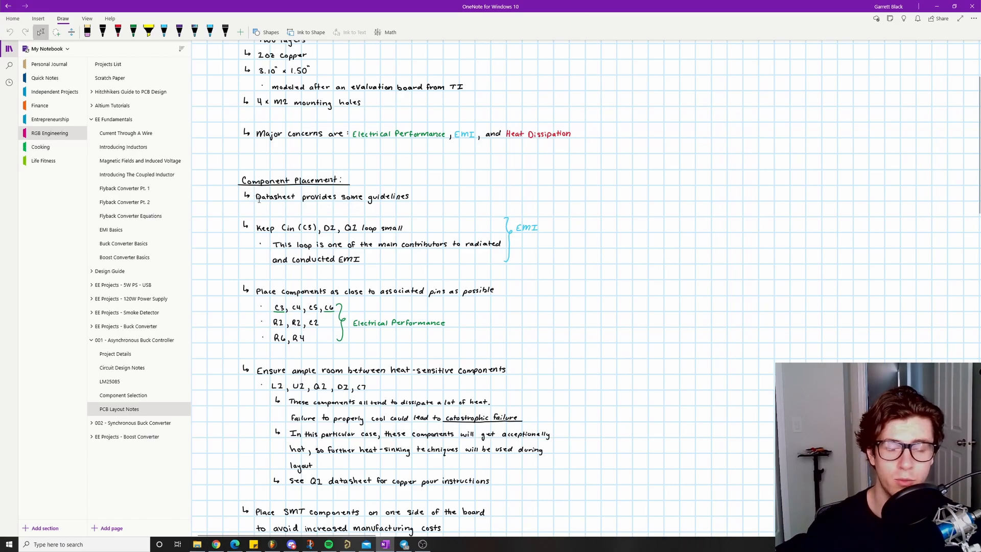
click(234, 544)
click(230, 6)
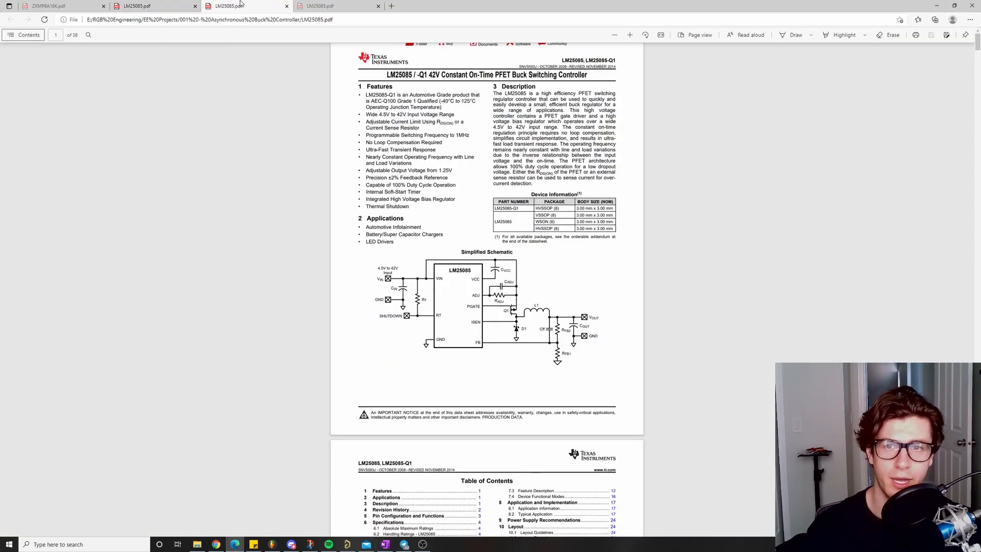
click(329, 6)
scroll(311, 194, down, 1)
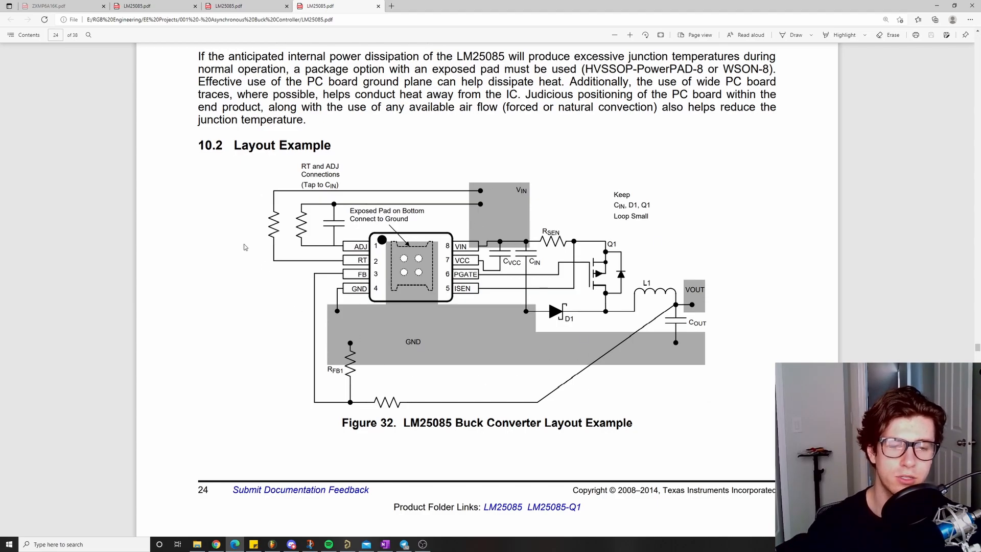
Read section 10.1 Layout Guidelines of the datasheet and examine the Figure 32 buck converter layout example
scroll(535, 235, up, 5)
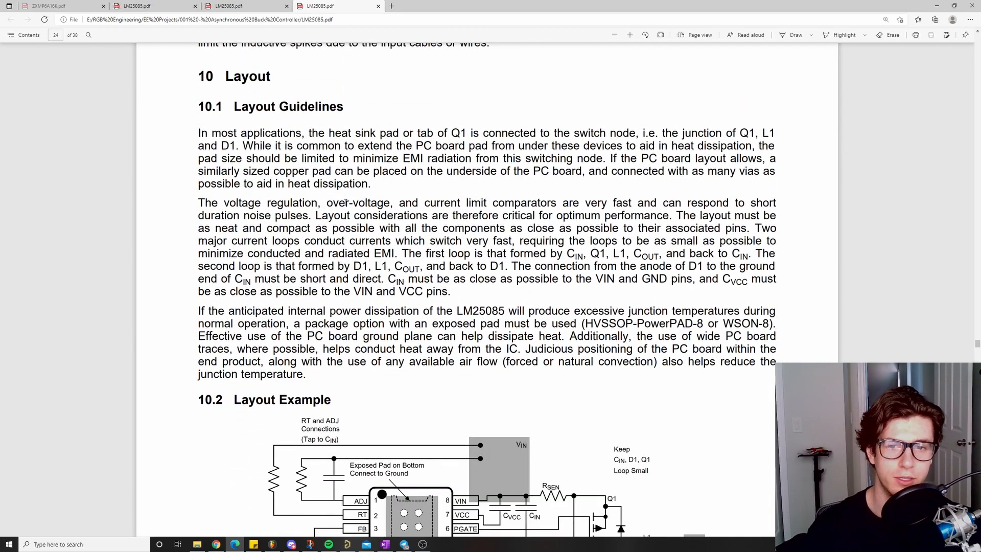
scroll(503, 303, up, 3)
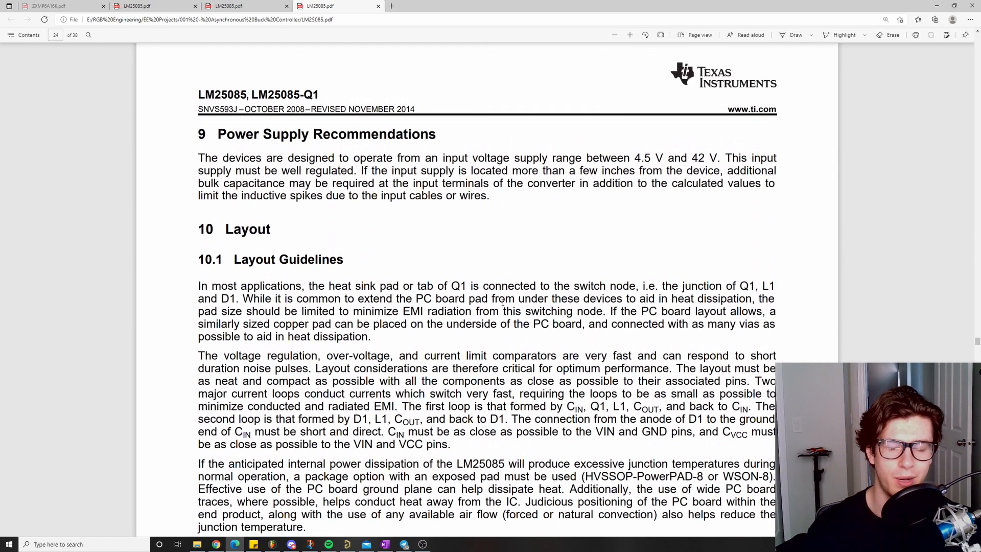
scroll(258, 190, down, 5)
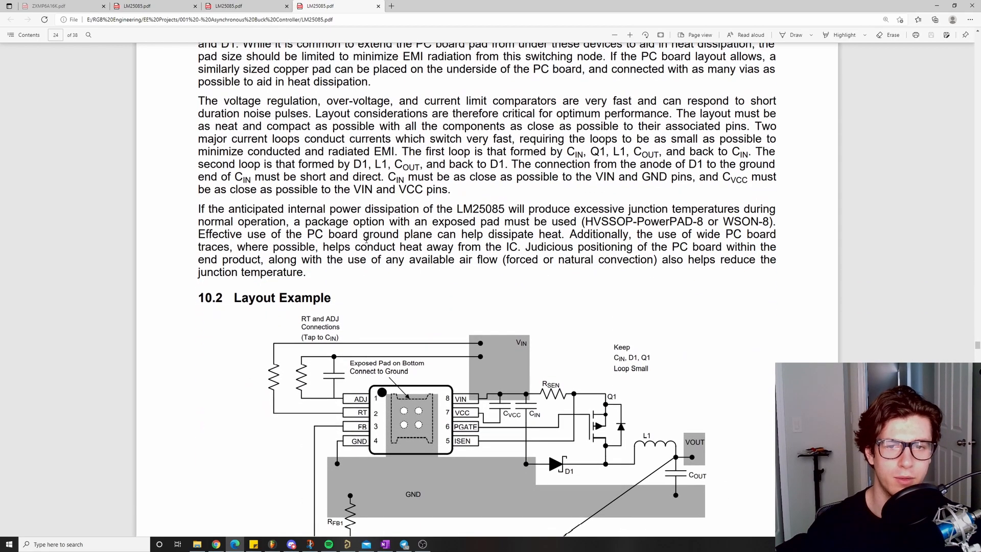
scroll(366, 240, up, 3)
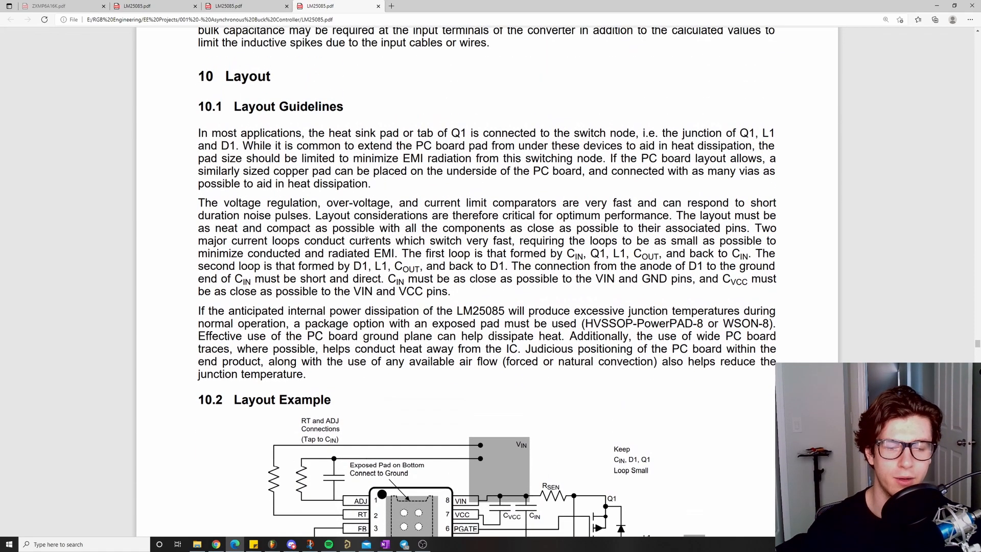
scroll(333, 207, down, 3)
scroll(378, 332, down, 2)
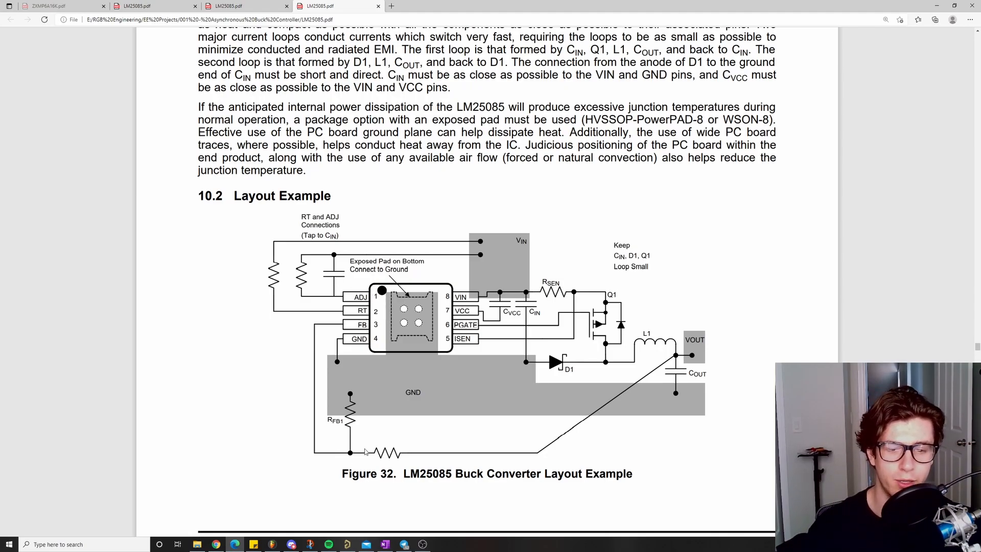
Check the OneNote guideline on the Cin, D1 and Q1 loop, and show the whole Altium board in 3D
click(384, 544)
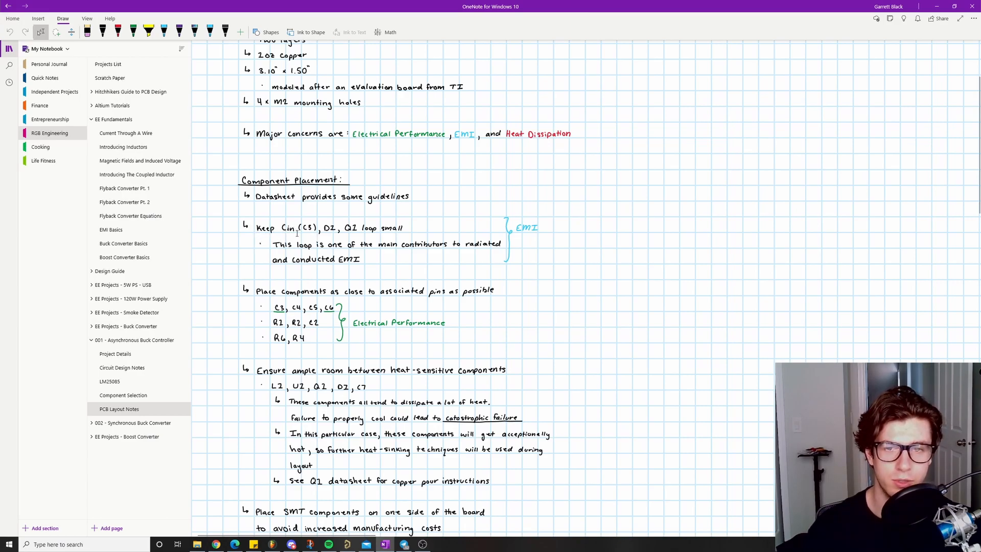
click(347, 544)
ctrl+scroll(443, 210, up, 3)
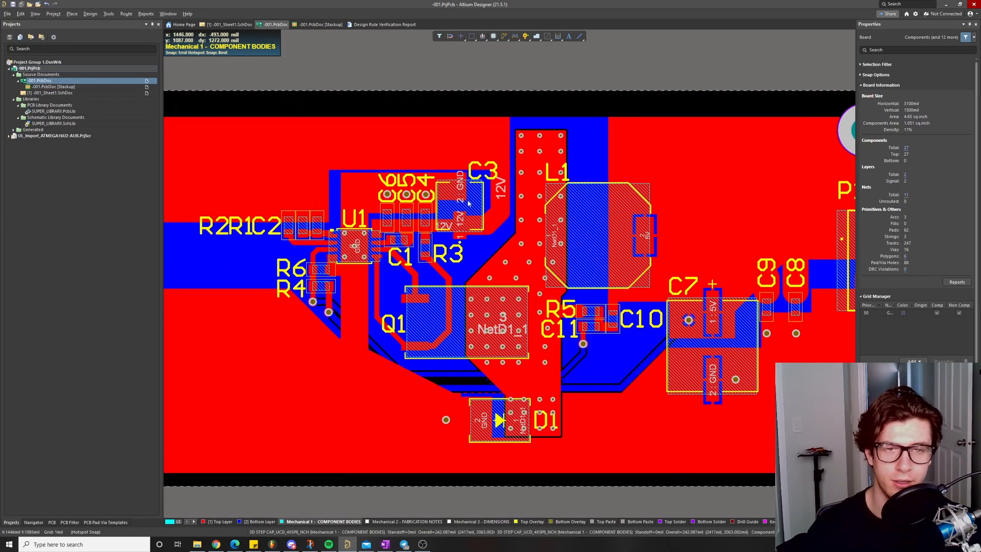
click(35, 14)
click(47, 41)
ctrl+scroll(518, 212, down, 2)
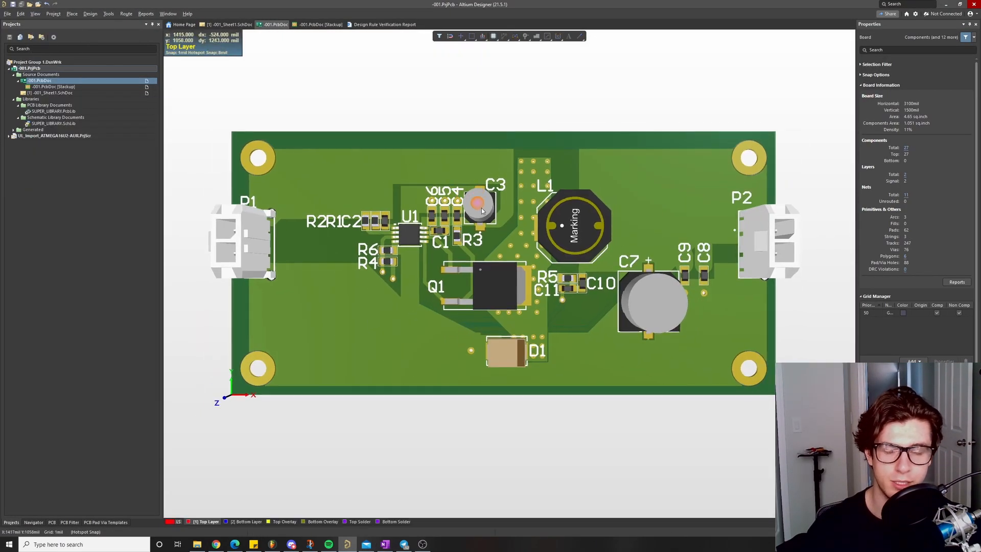
Compare the OneNote guideline on the small C3, D1 and Q1 loop with those parts' placement on the 3D board
click(384, 544)
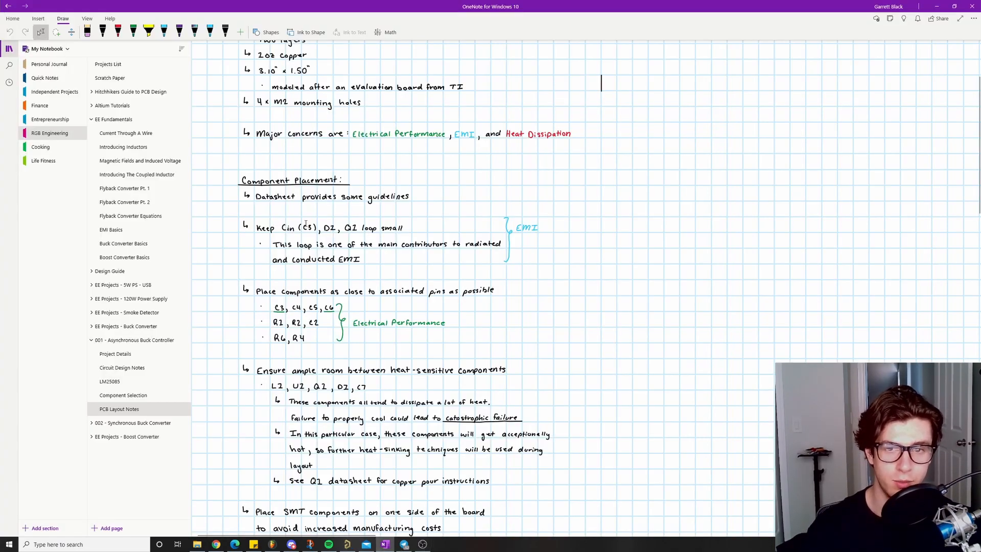
key(alt+Tab)
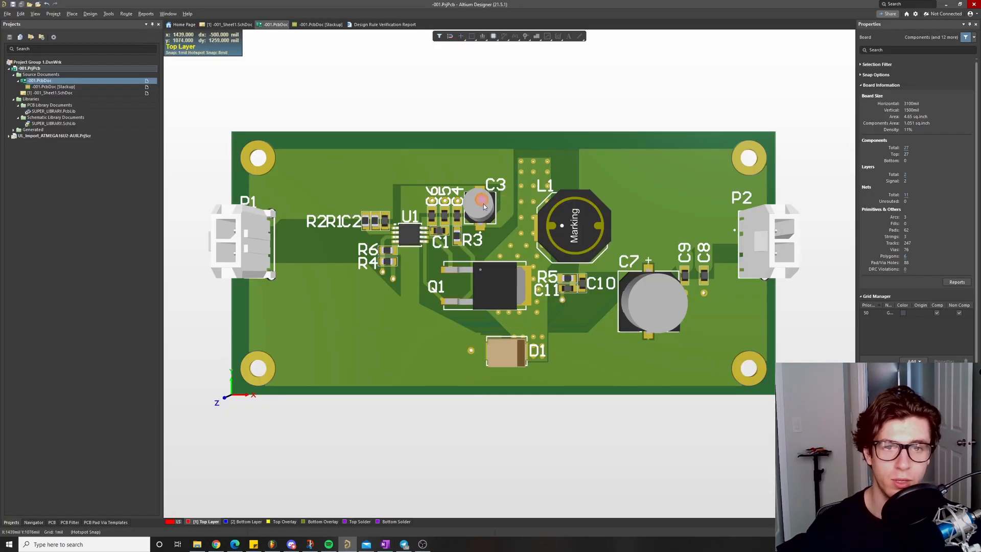
ctrl+scroll(516, 236, up, 1)
ctrl+scroll(516, 236, up, 1)
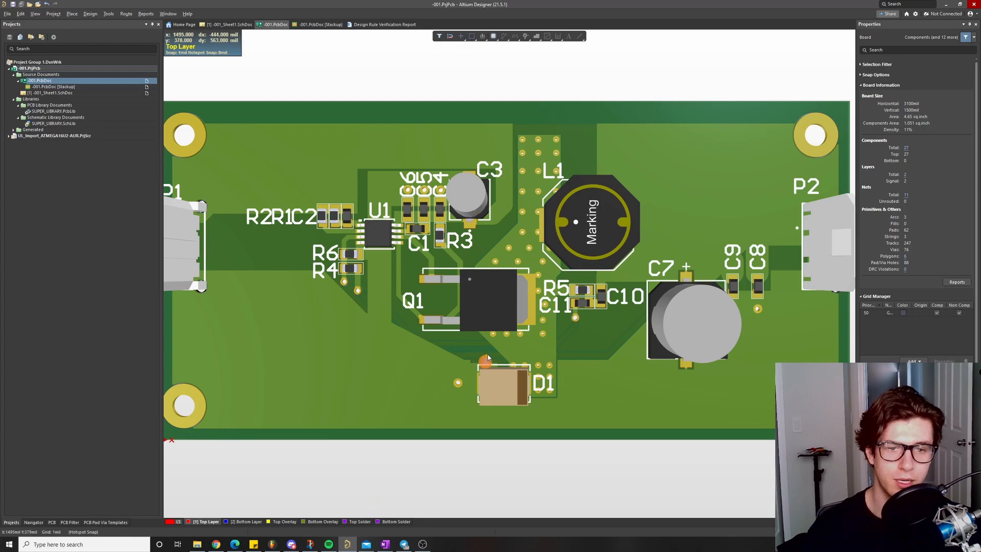
click(385, 543)
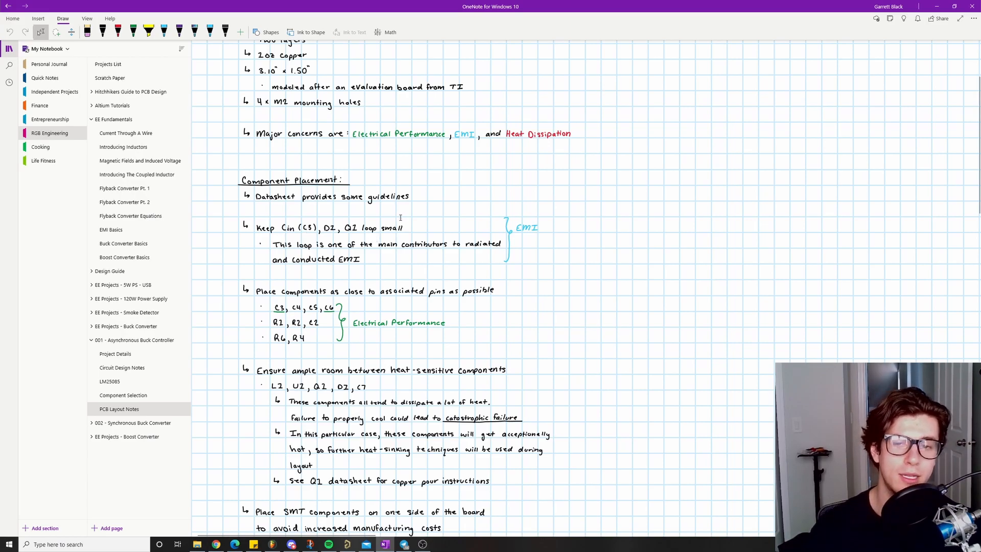
Switch to Altium and examine the loop through input capacitor C3, MOSFET Q1 and diode D1 in the schematic
click(347, 544)
double_click(65, 94)
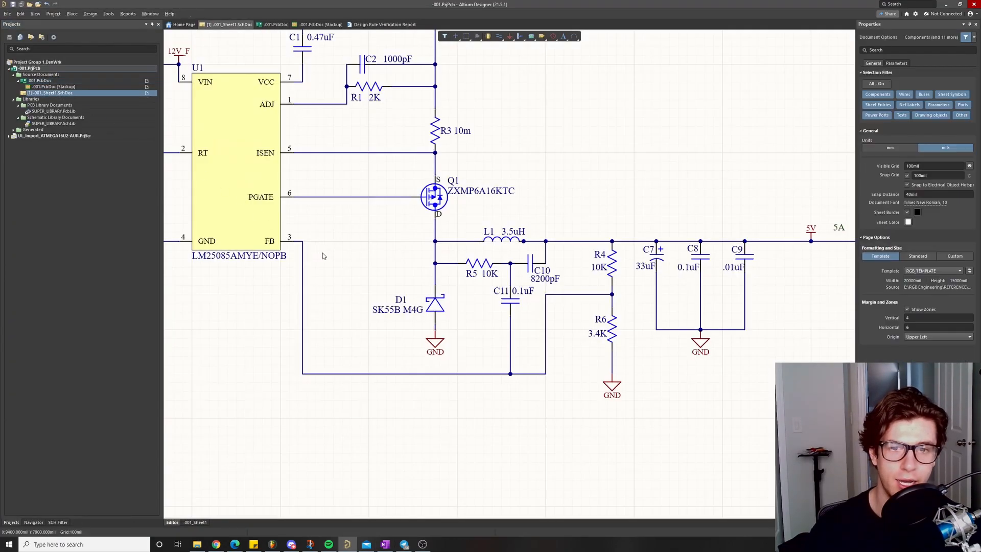
right_drag(369, 263, 415, 255)
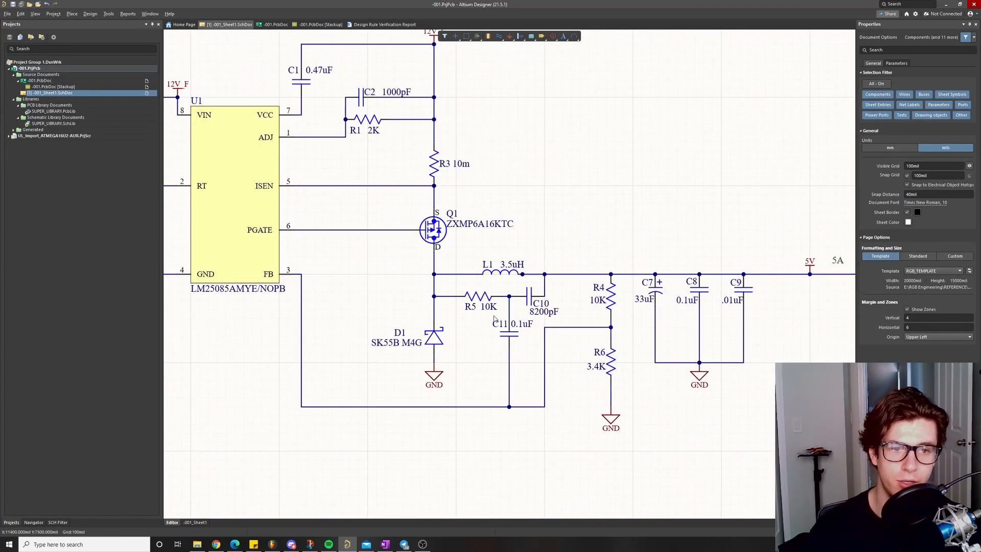
ctrl+scroll(397, 297, down, 2)
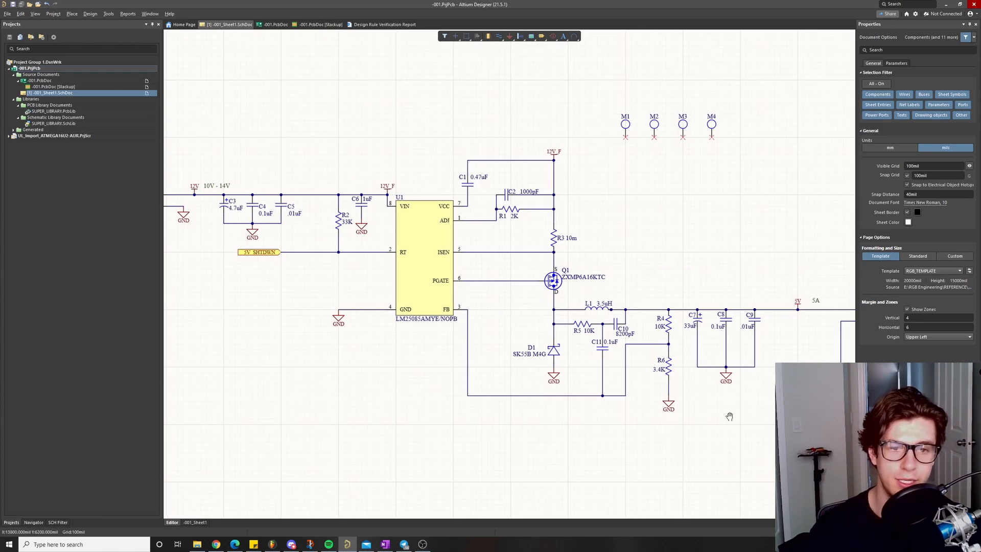
right_drag(726, 411, 626, 422)
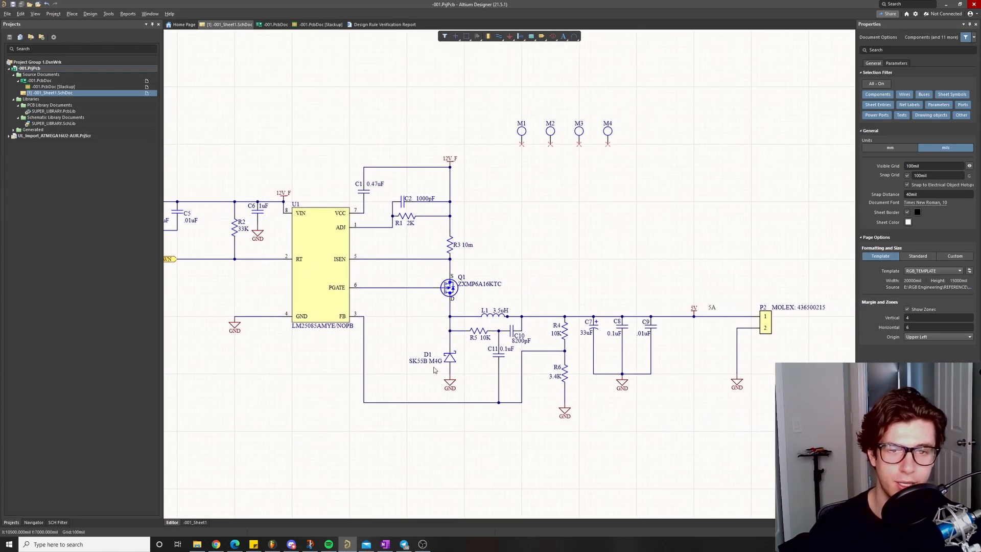
right_drag(409, 324, 498, 333)
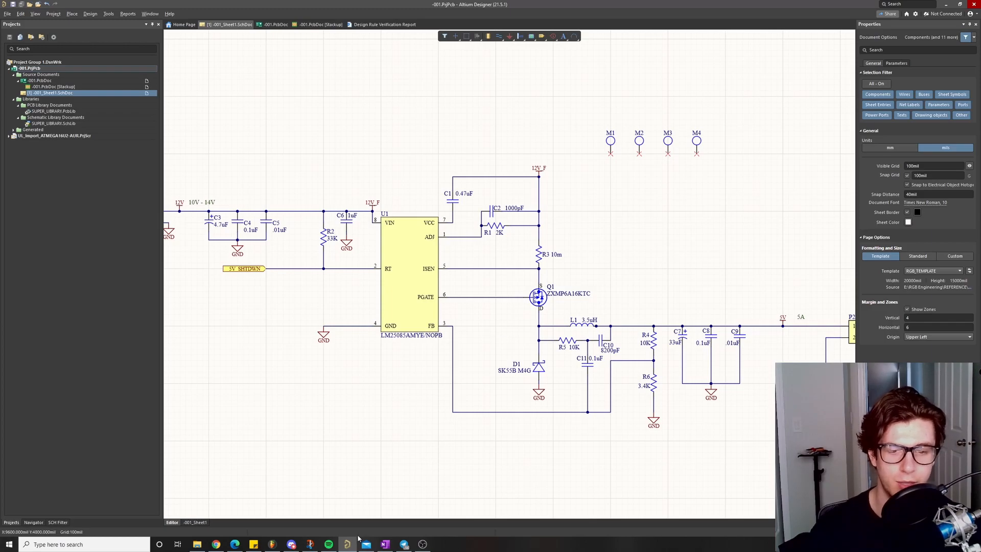
Examine the placement of C3, R3, Q1 and D1 close up on the 3D board
double_click(40, 80)
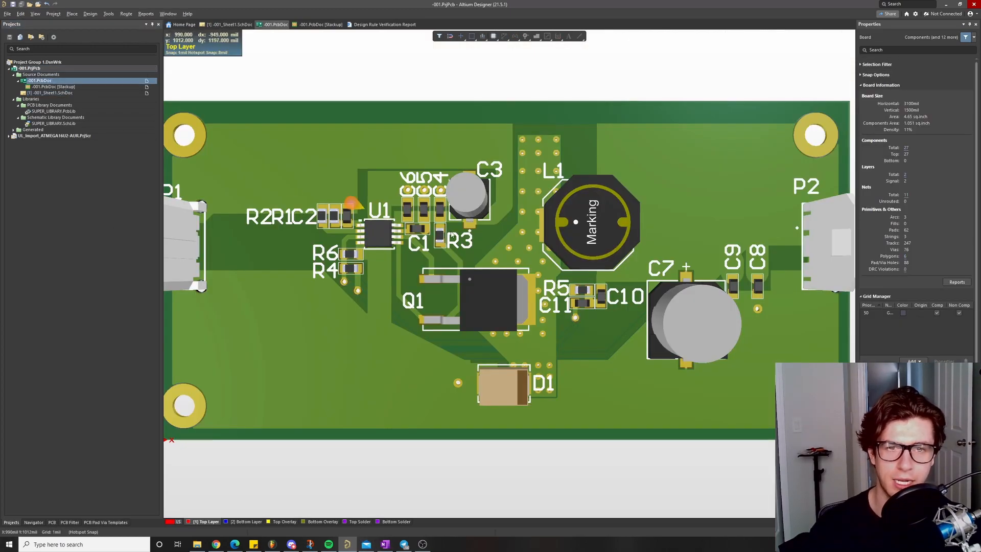
right_drag(570, 263, 577, 259)
ctrl+scroll(564, 241, up, 3)
right_drag(564, 222, 545, 242)
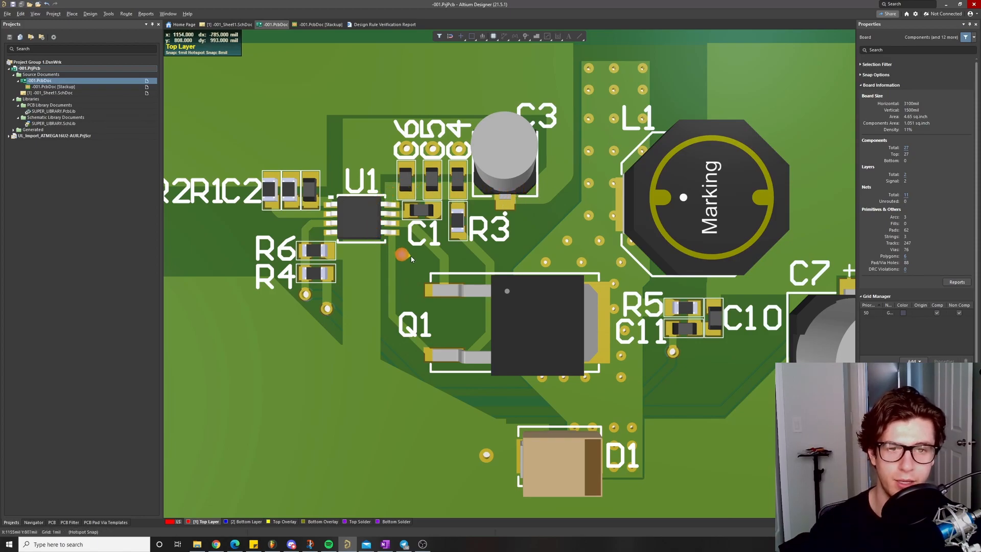
right_drag(553, 315, 525, 242)
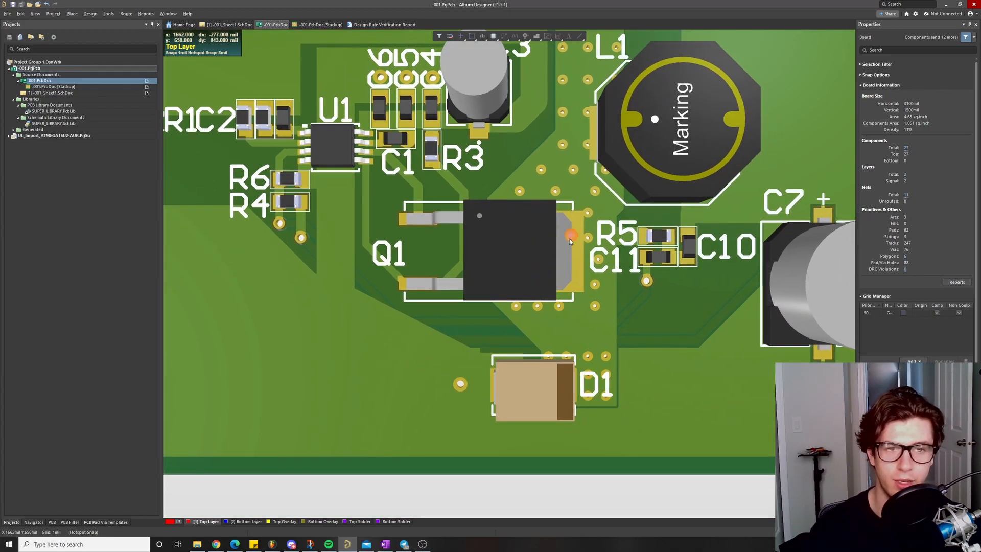
Read the OneNote guideline on placing components close to their pins, and examine C3, C4, C5 and C6 near U1's VIN pin in the Altium schematic
right_drag(585, 368, 528, 403)
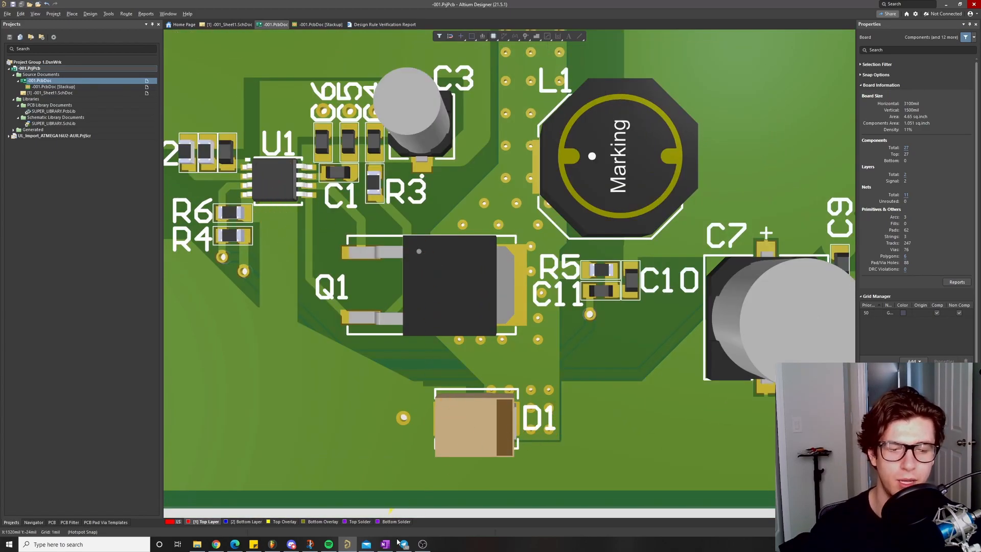
key(alt+Tab)
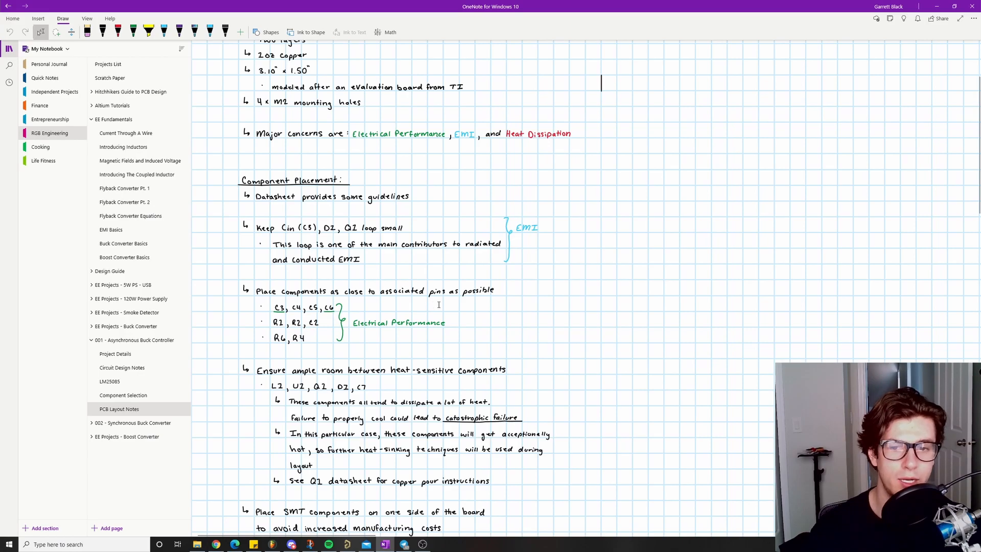
click(346, 544)
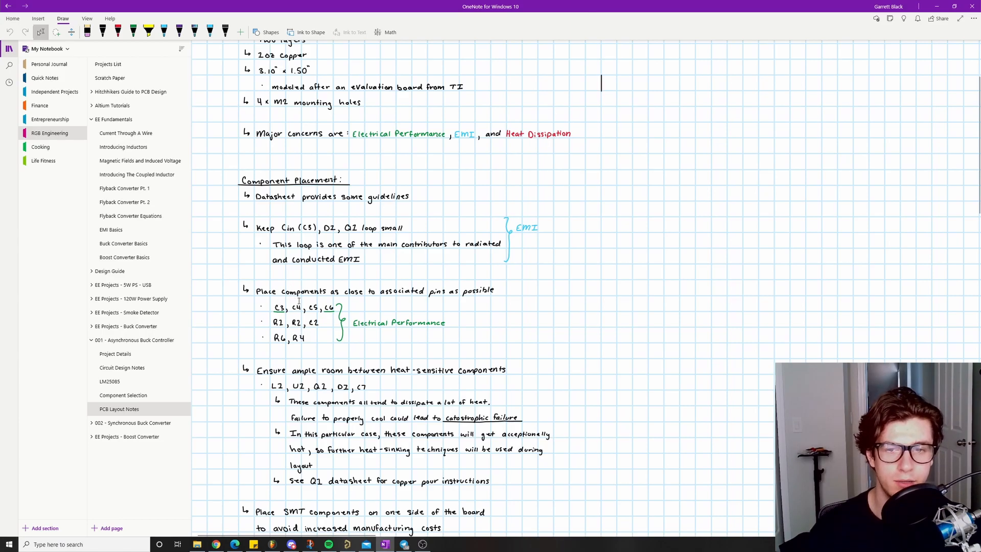
click(348, 544)
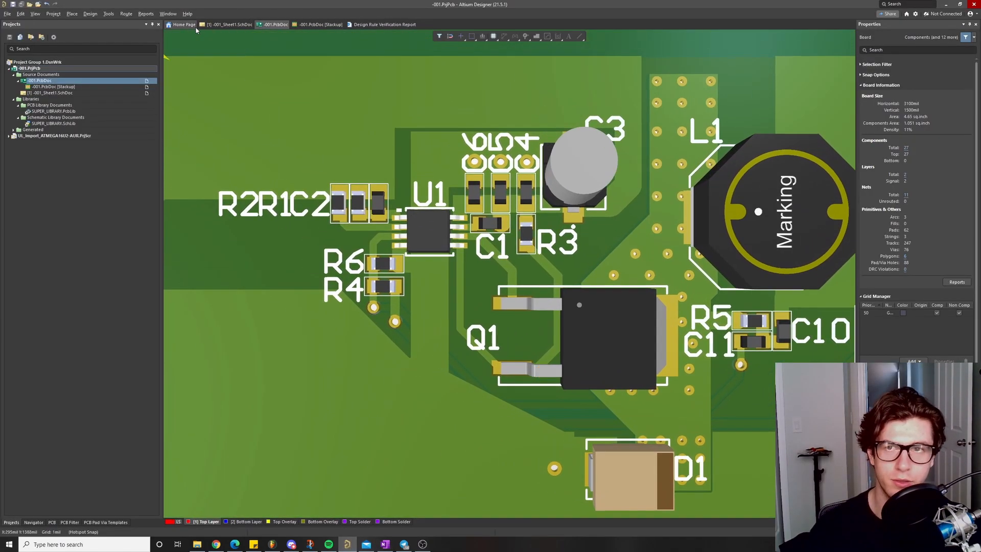
click(229, 25)
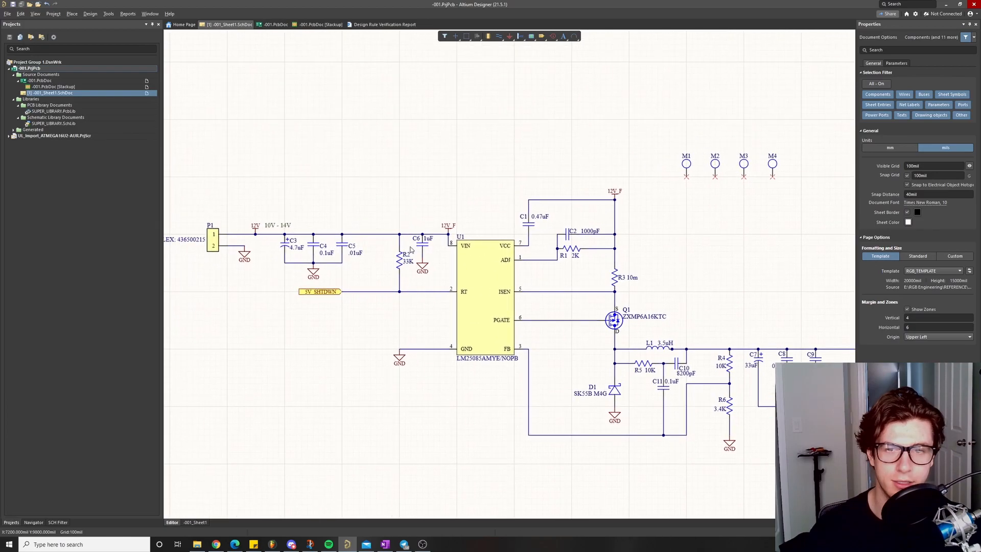
ctrl+scroll(346, 260, up, 4)
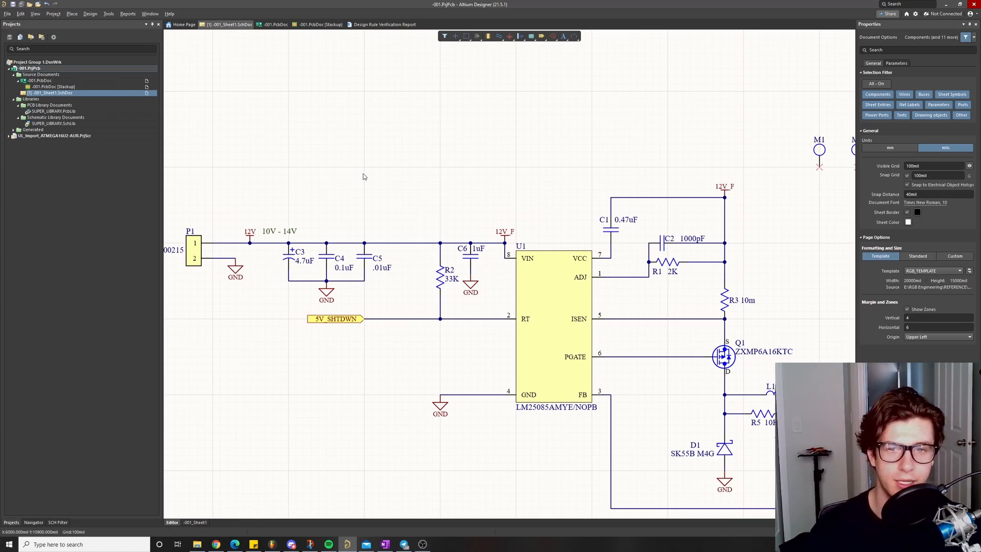
Show the board in 2D and examine how C3, C4, C5 and C6 are placed relative to U1's VIN pin
key(ctrl+Tab)
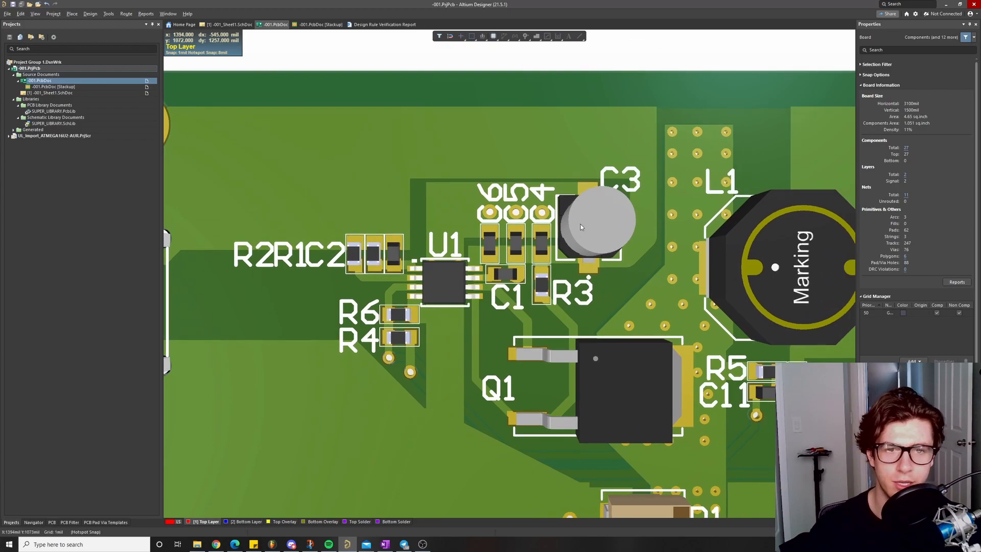
ctrl+scroll(490, 266, up, 5)
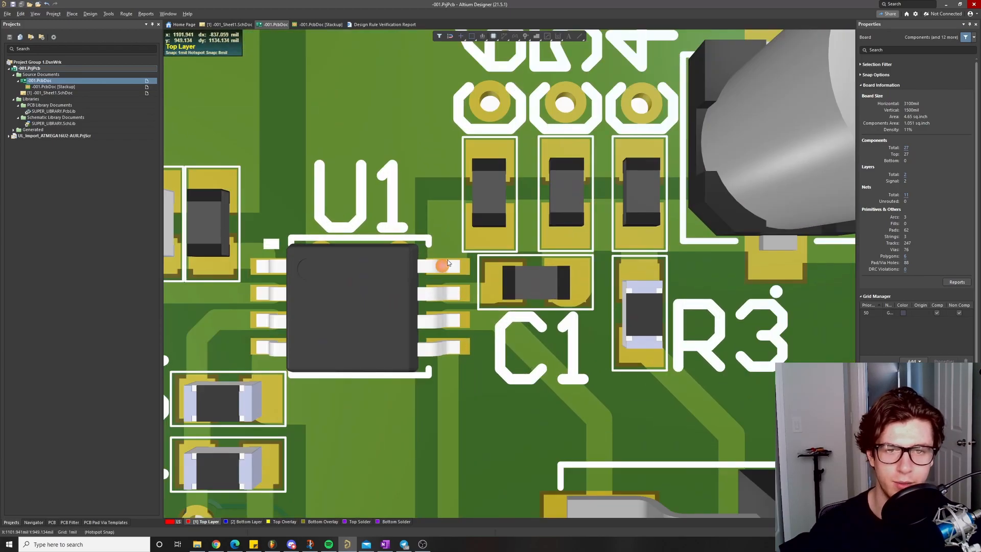
click(35, 14)
click(51, 32)
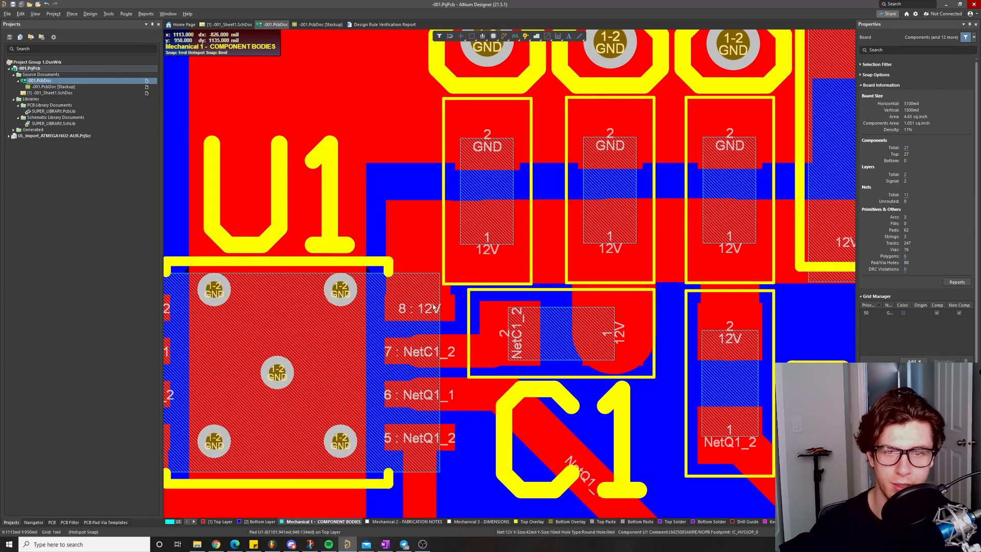
ctrl+scroll(404, 311, down, 6)
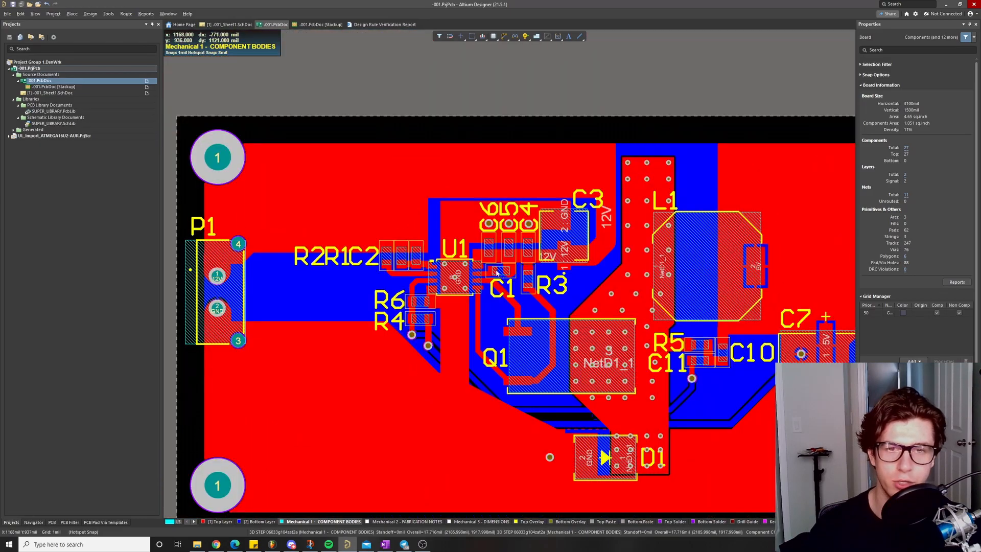
ctrl+scroll(476, 263, up, 3)
ctrl+scroll(476, 263, up, 2)
ctrl+scroll(518, 258, down, 4)
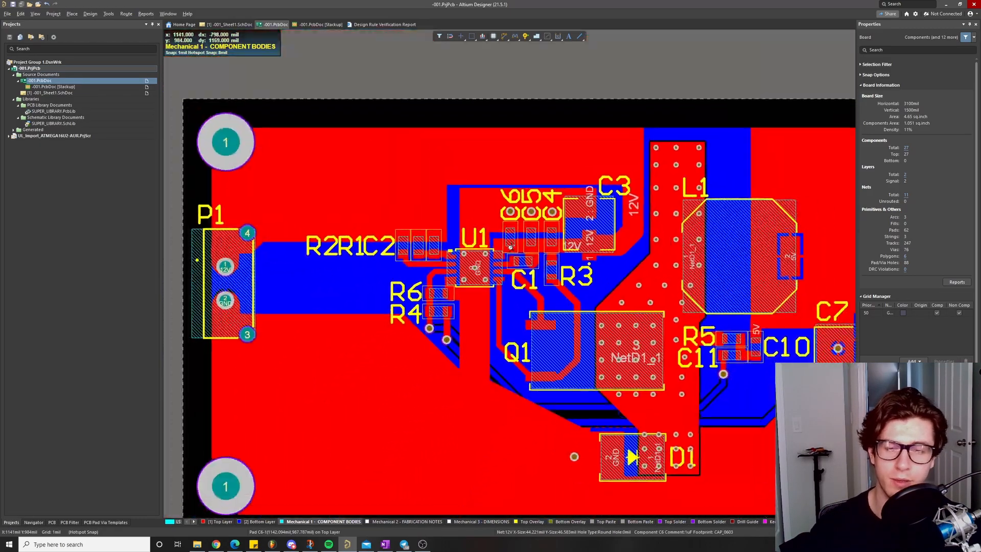
ctrl+scroll(518, 258, down, 2)
Check the R1, R2 and C2 entry in the OneNote placement list, and examine the circuit around U1's ADJ pin in the Altium schematic
click(385, 544)
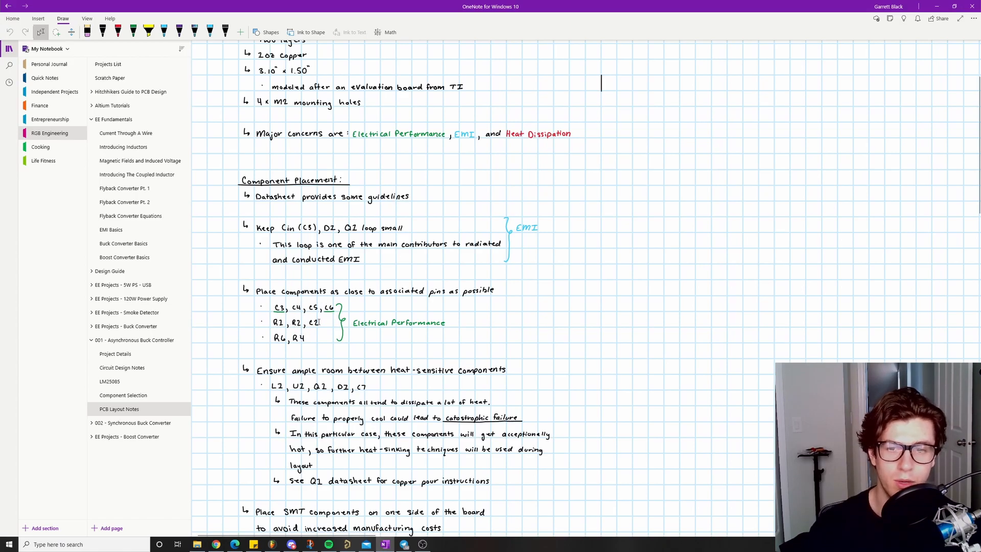
click(347, 544)
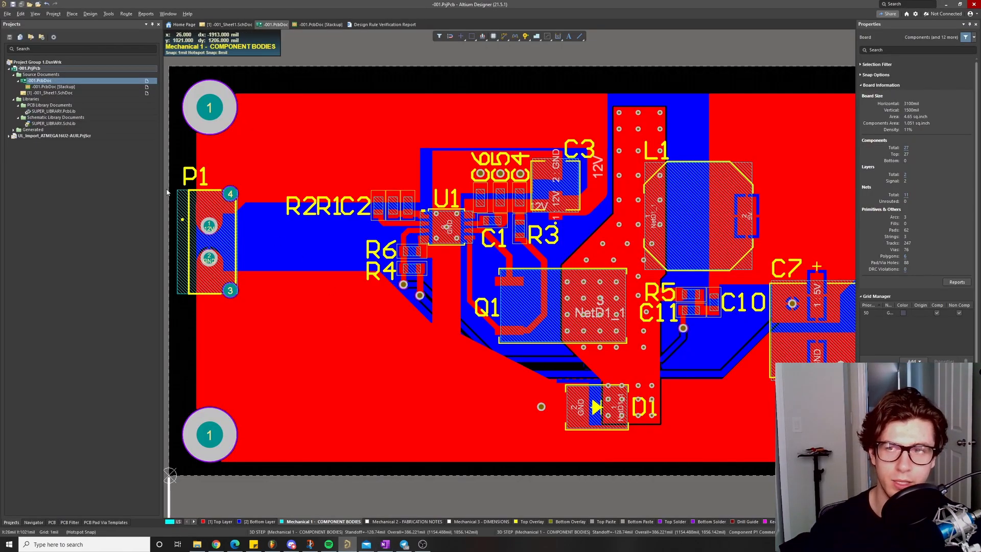
click(49, 93)
ctrl+scroll(405, 266, up, 2)
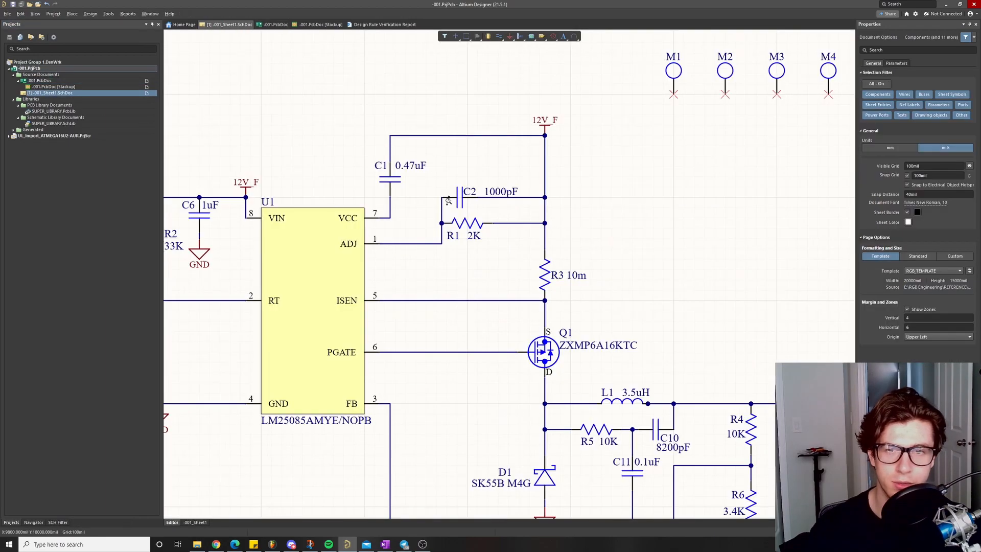
scroll(404, 267, up, 2)
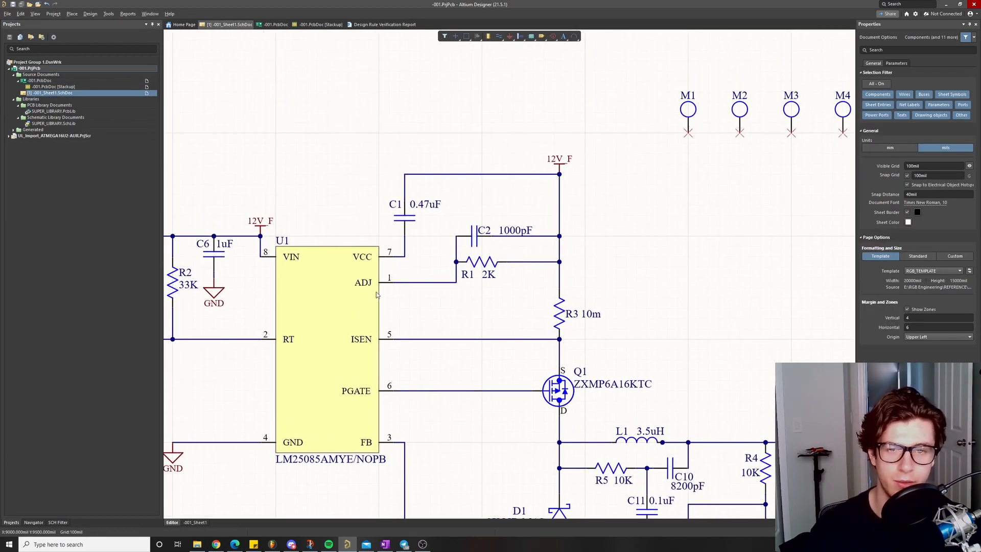
Recheck the close-to-pin list in OneNote, and examine R1, R2 and C2 beside U1 on the 2D Altium board
key(alt+Tab)
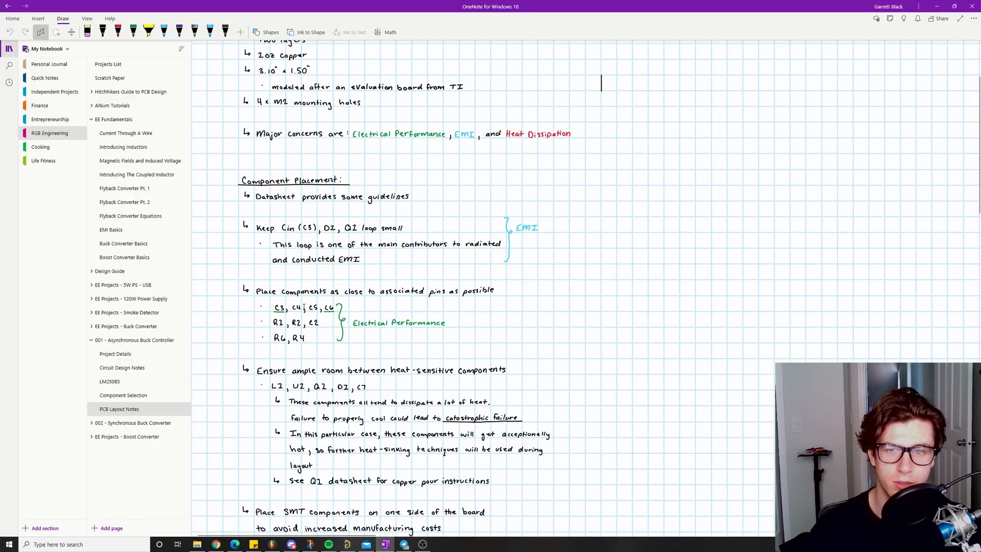
click(347, 544)
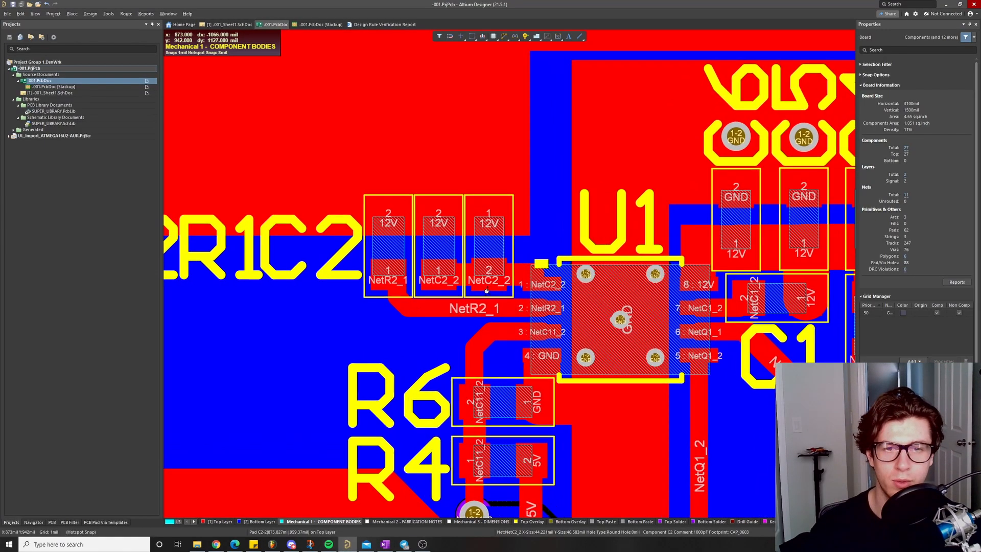
ctrl+scroll(530, 335, up, 5)
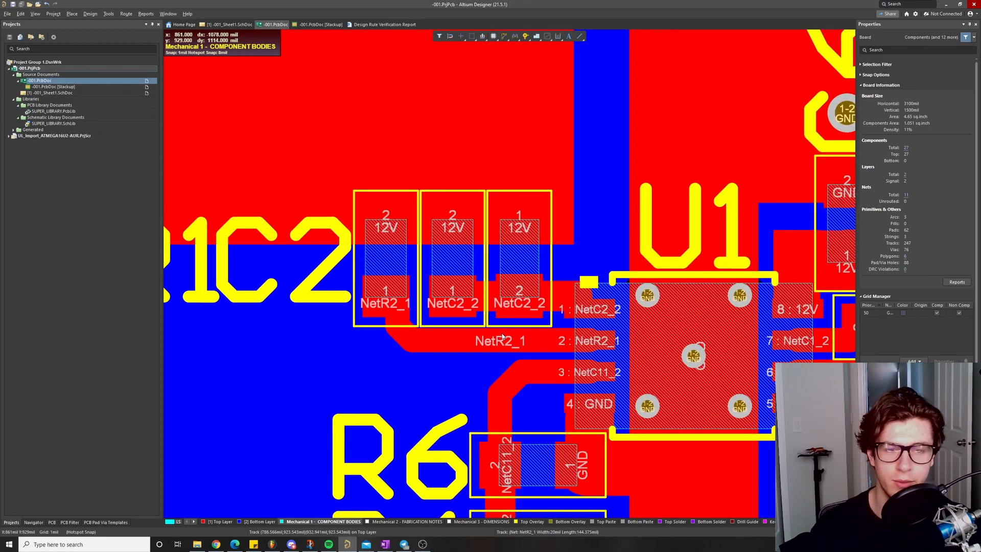
ctrl+scroll(530, 335, down, 4)
ctrl+scroll(388, 362, up, 2)
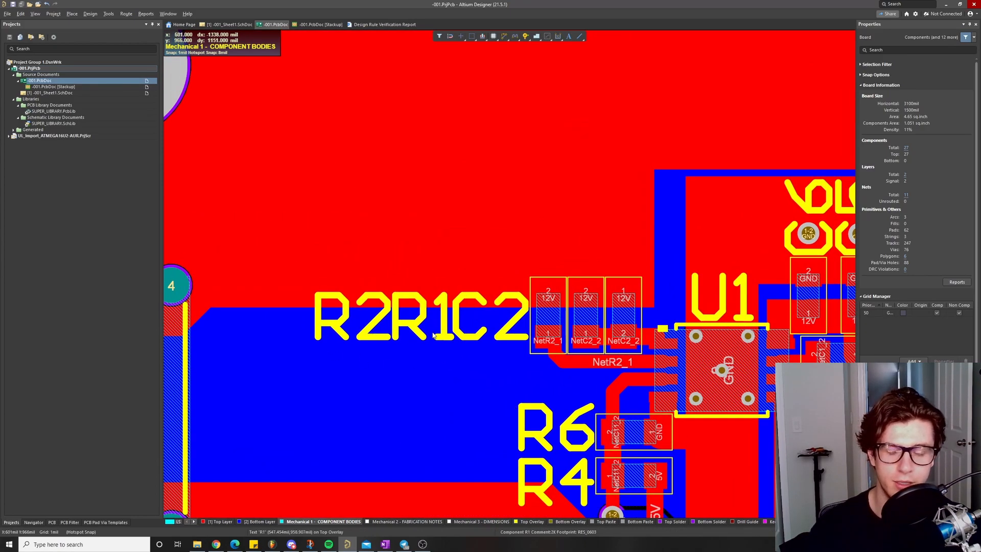
Select the C2, R1 and R2 parts and designators on the board to match each label with its footprint
click(520, 309)
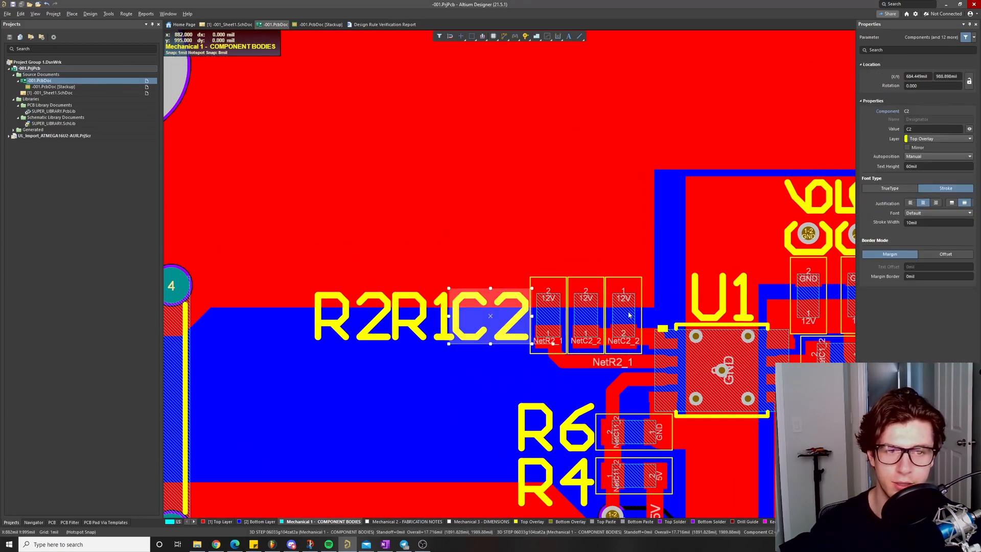
click(623, 310)
click(585, 310)
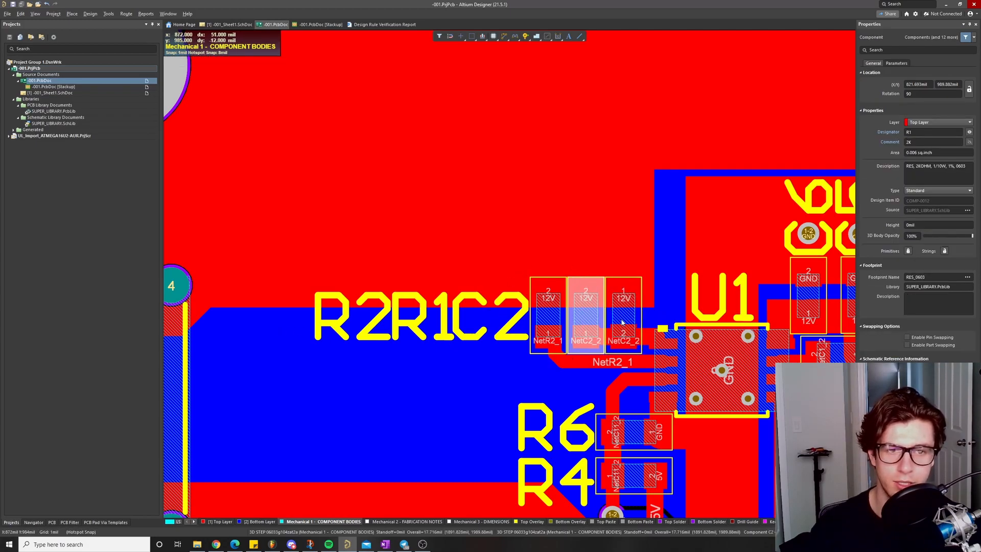
click(623, 322)
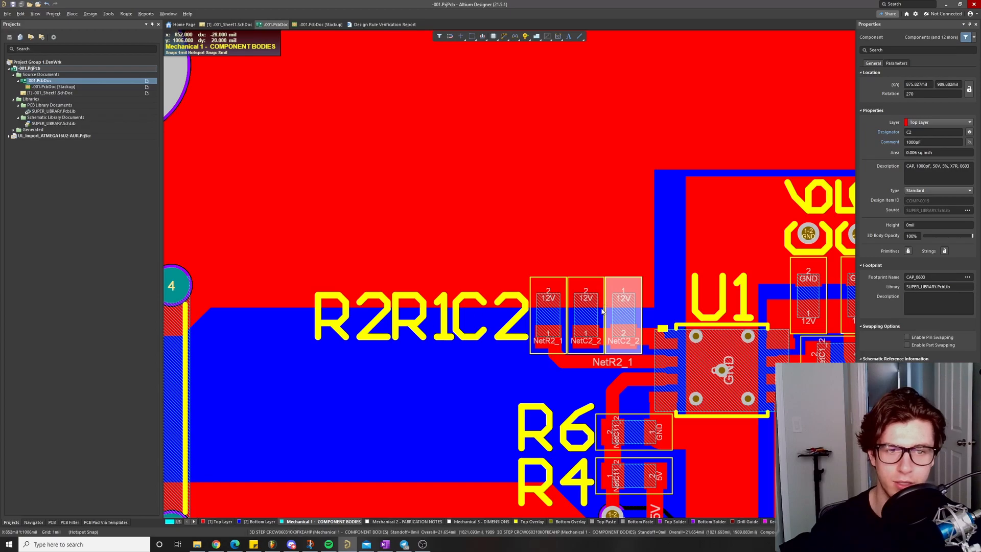
click(588, 314)
click(577, 315)
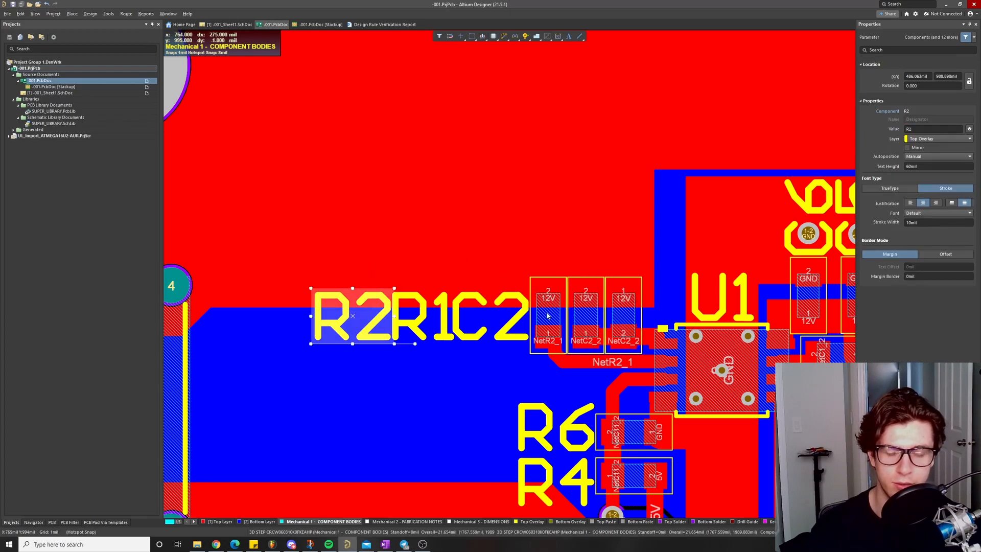
click(576, 315)
ctrl+scroll(576, 316, up, 3)
click(609, 296)
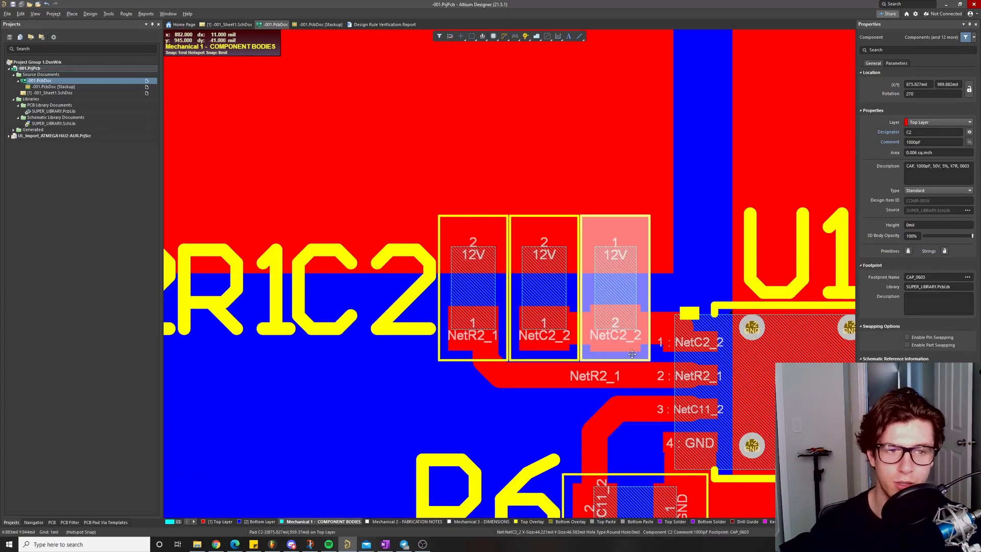
click(550, 287)
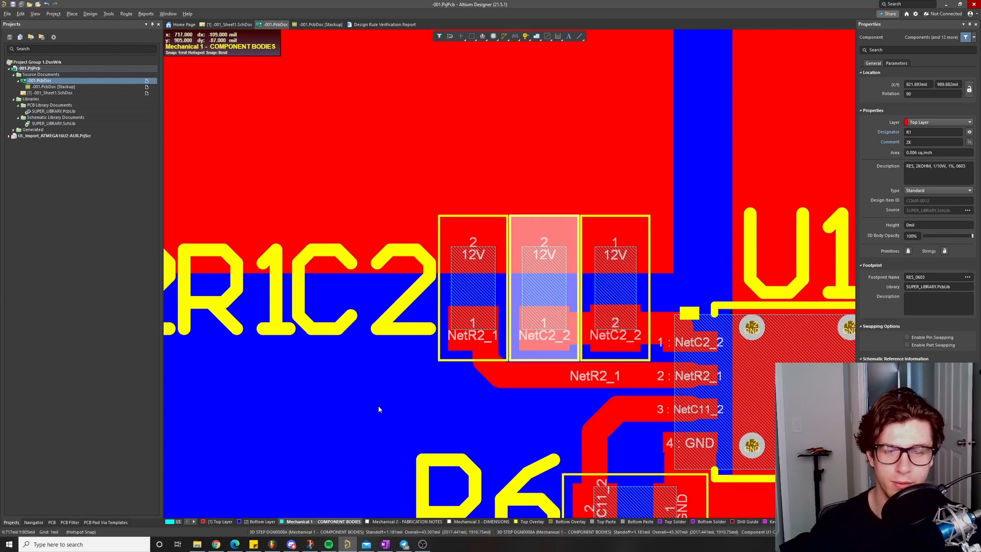
Compare the schematic connections of R1 and C2 to ADJ and R2 to RT with their pads on the board
click(52, 93)
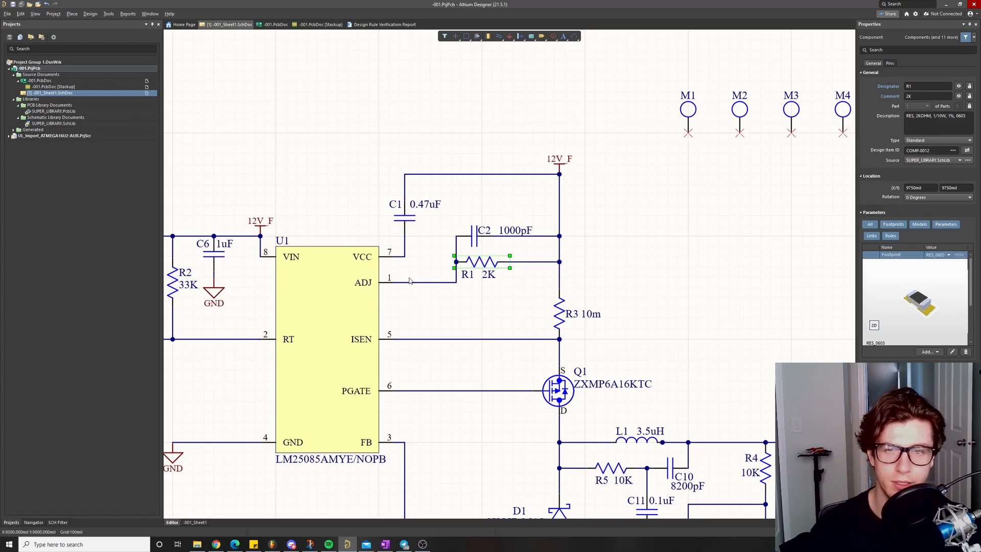
double_click(45, 80)
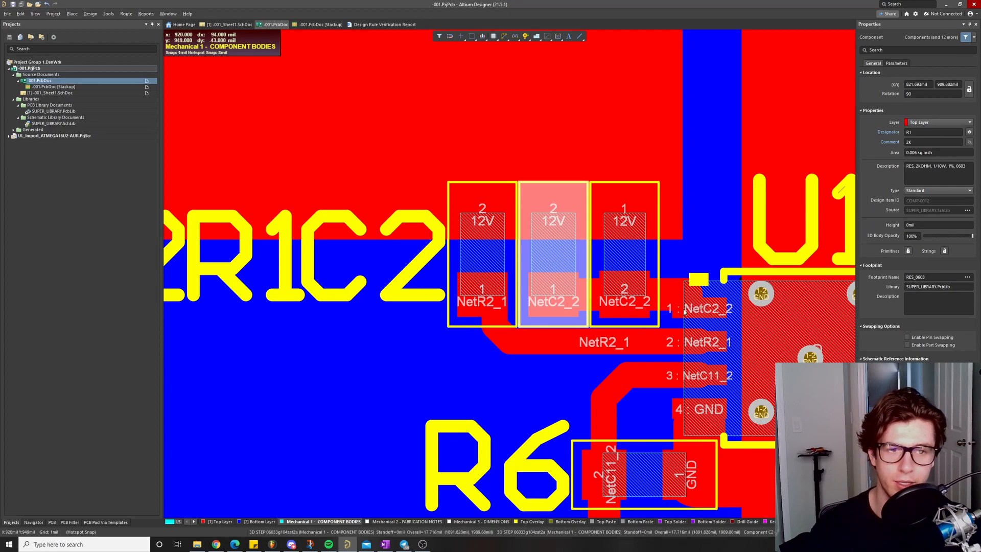
right_drag(397, 320, 467, 313)
key(ctrl+Tab)
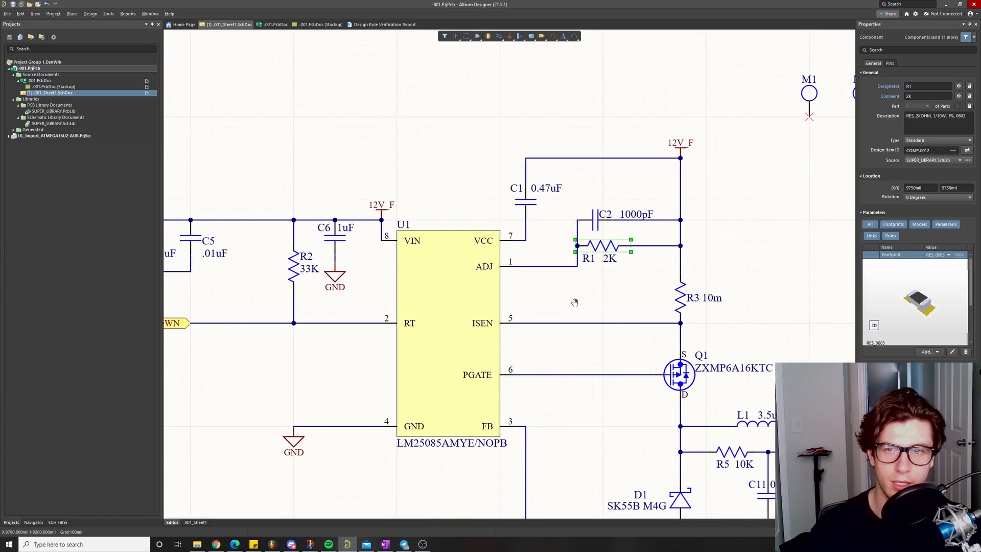
right_drag(574, 303, 582, 293)
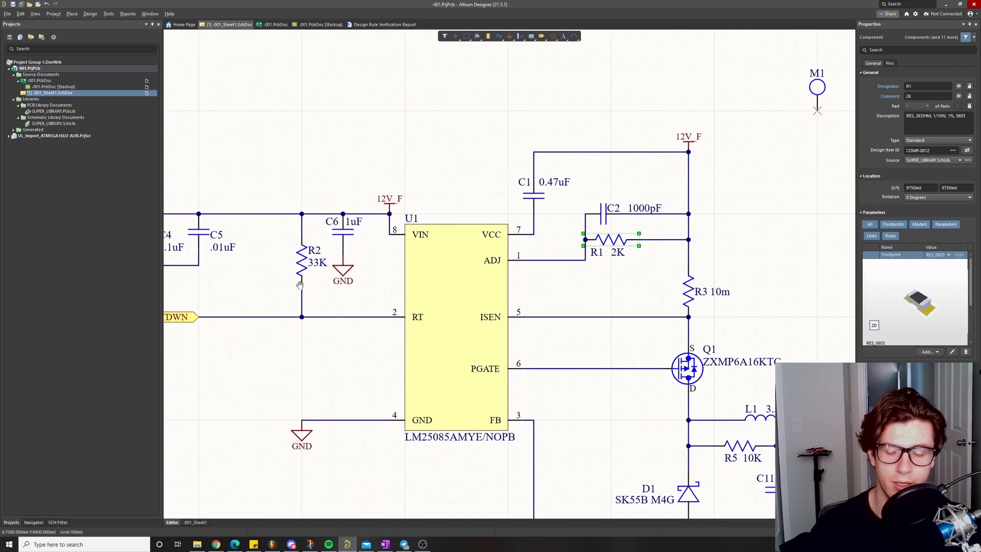
ctrl+scroll(369, 301, down, 1)
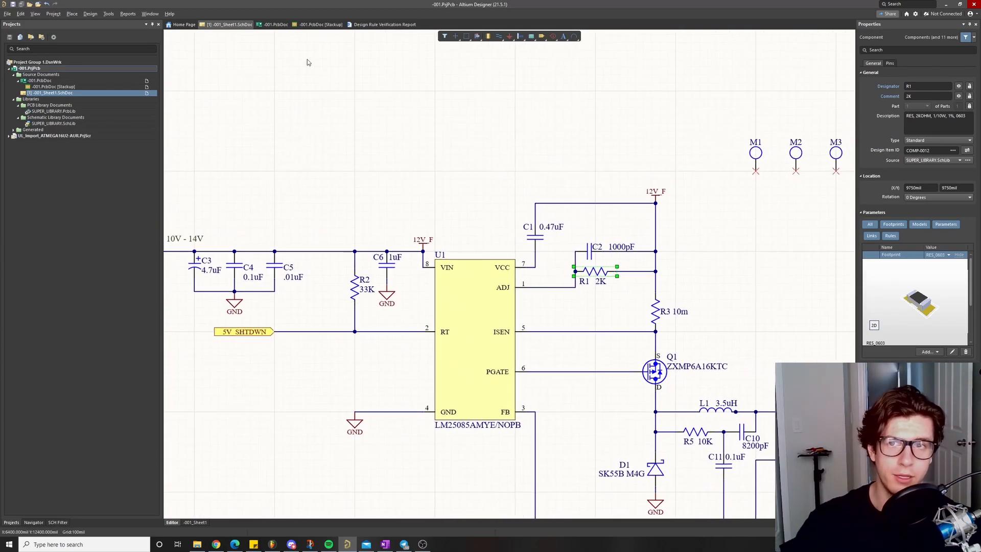
Examine the short traces from C2, R1 and R2 to U1 pins 1 and 2 close up on the board
click(276, 25)
right_drag(422, 321, 363, 331)
ctrl+scroll(583, 273, up, 2)
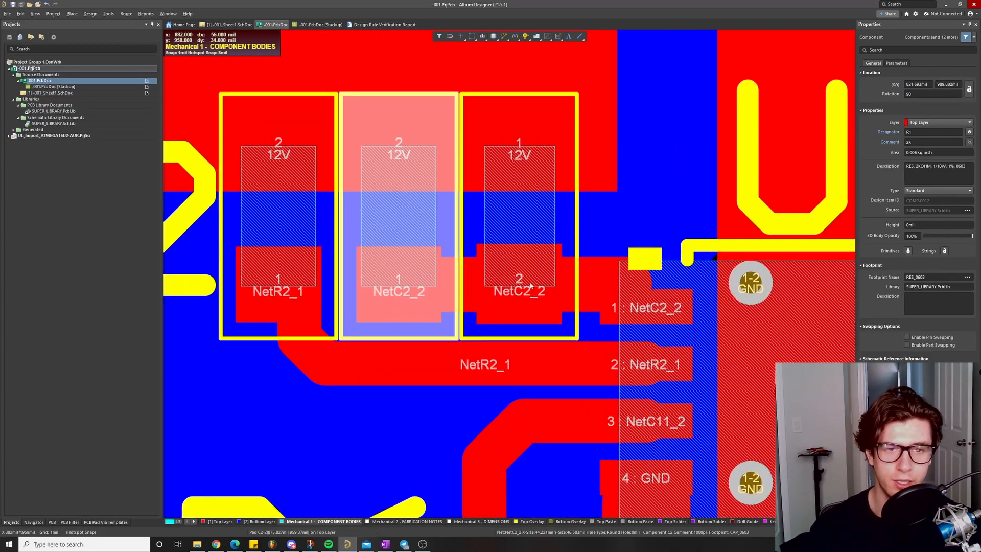
ctrl+scroll(582, 274, down, 3)
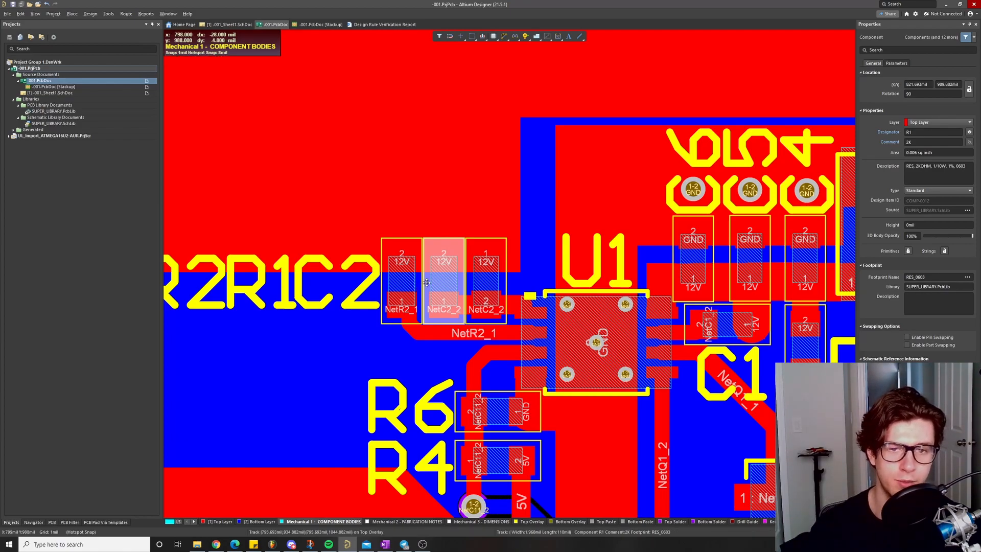
Check the R6 and R4 entry in the OneNote list, and examine their placement beside U1 pin 3 on the Altium board
key(alt+Tab)
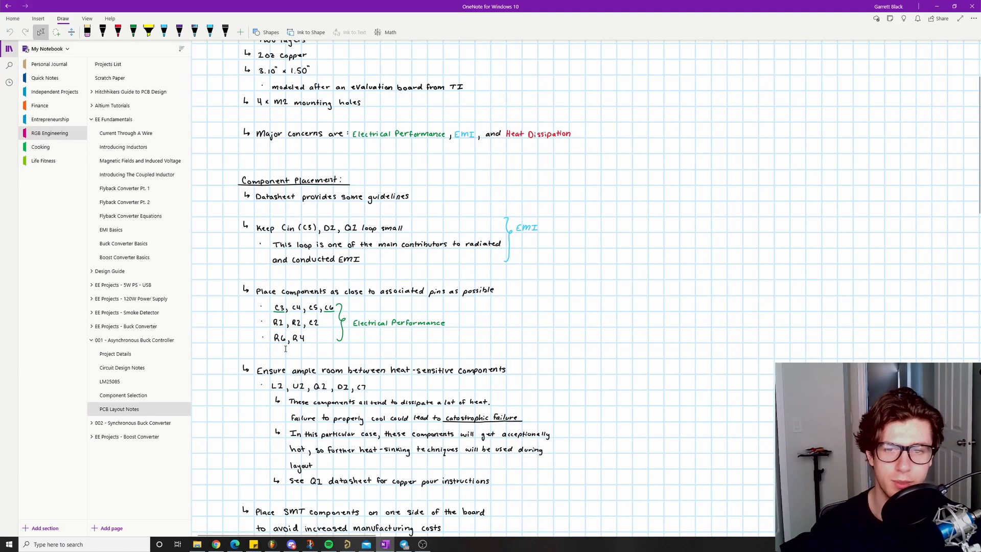
key(alt+Tab)
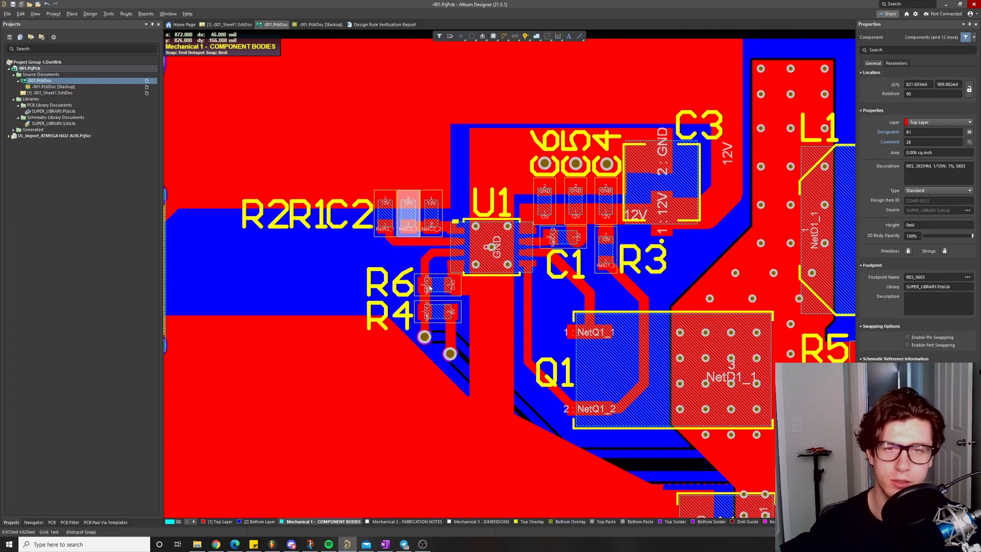
ctrl+scroll(442, 282, up, 5)
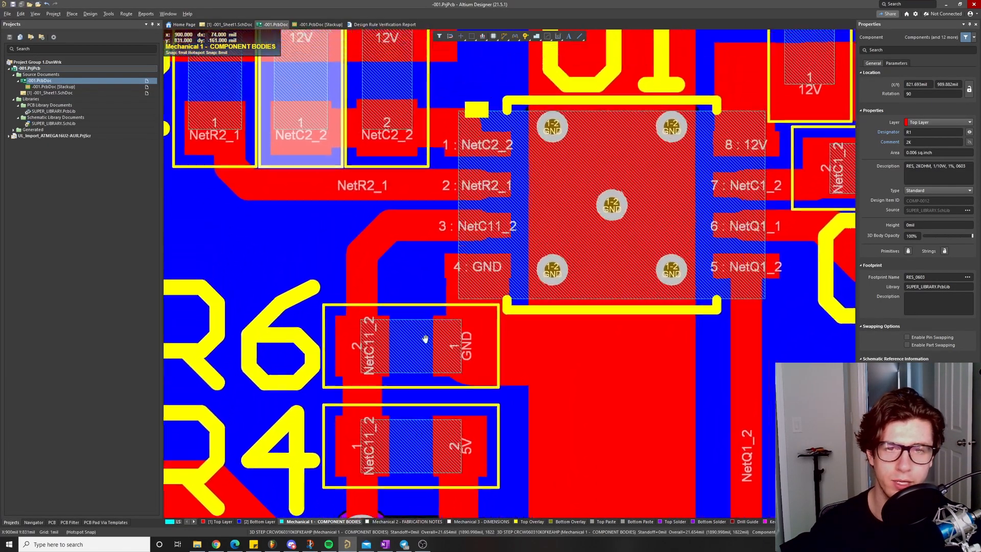
Examine the NetC11_2 and GND connections from R6 and R4 to U1 pins 3 and 4 close up on the board
scroll(383, 203, down, 3)
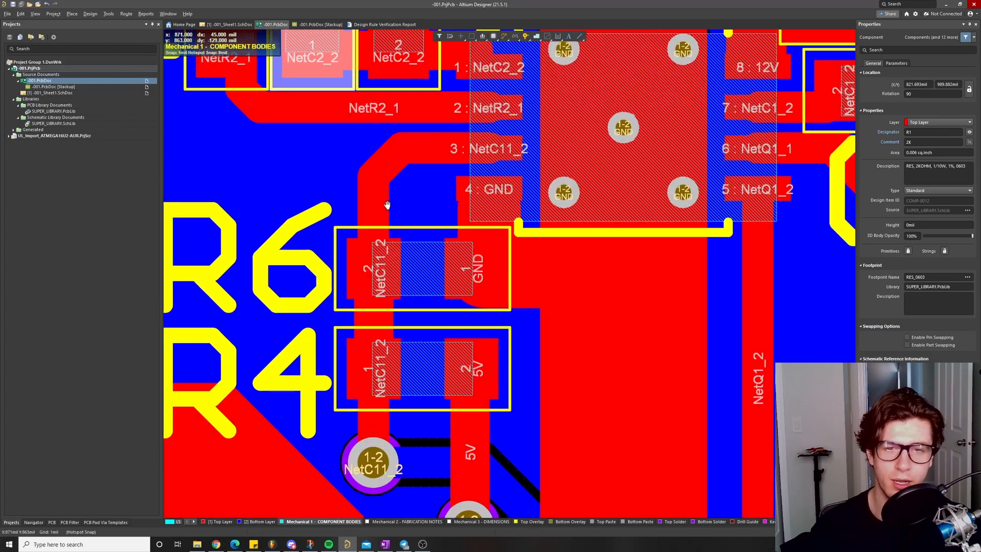
right_drag(383, 203, 405, 210)
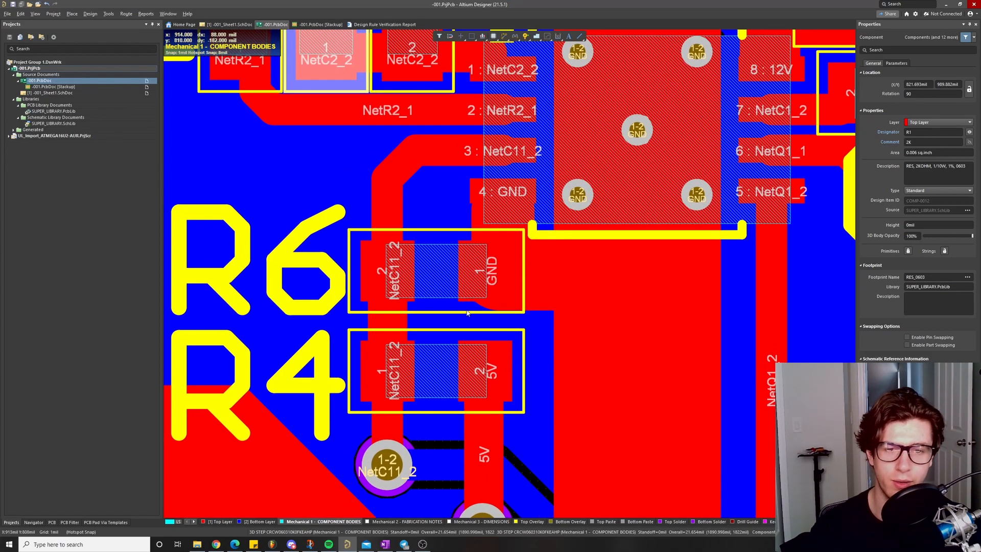
scroll(466, 313, down, 2)
ctrl+scroll(486, 299, down, 3)
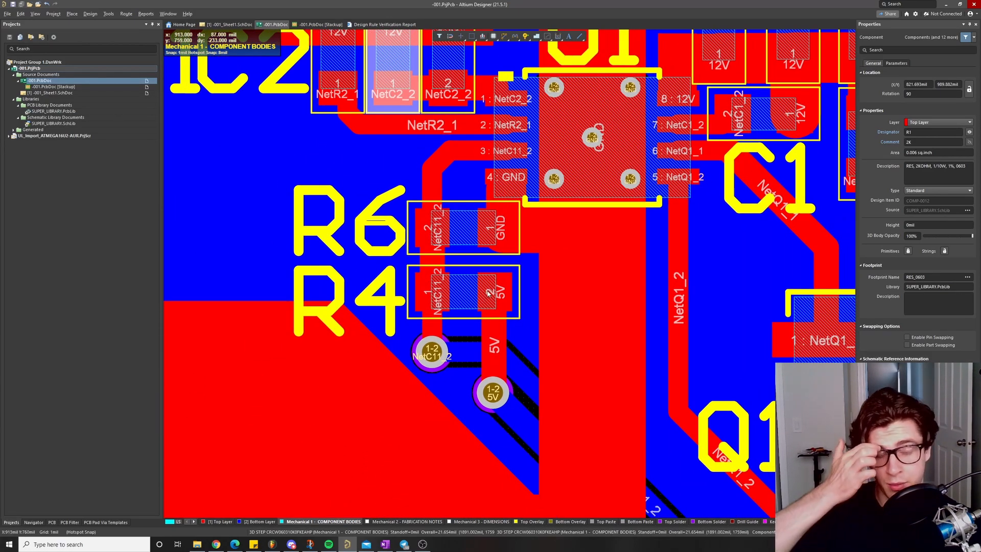
right_drag(488, 293, 552, 374)
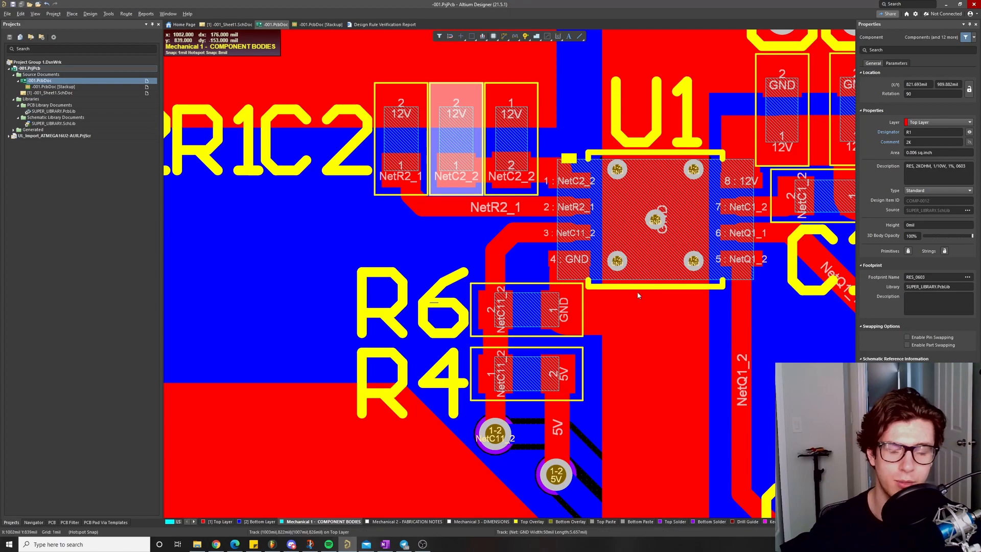
right_drag(567, 271, 557, 289)
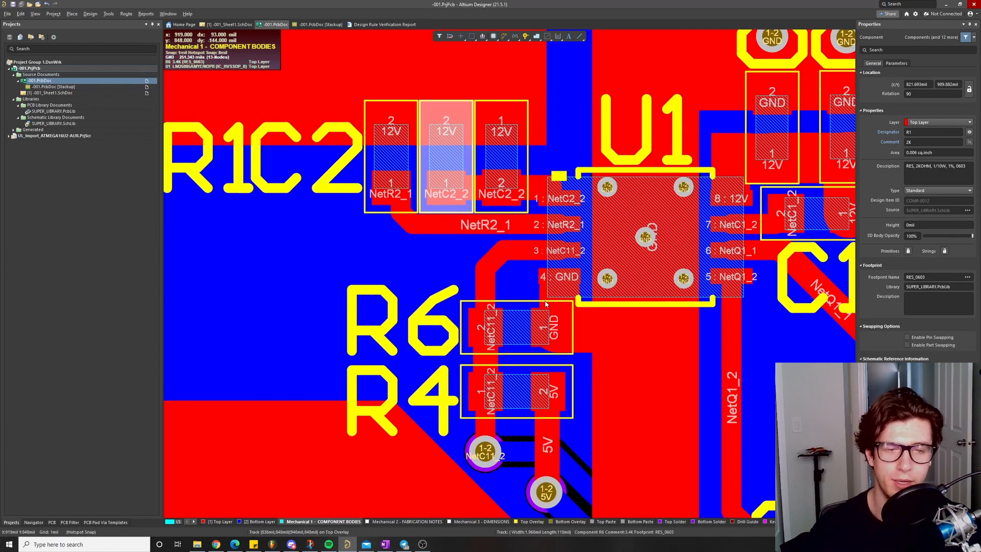
right_drag(579, 256, 583, 278)
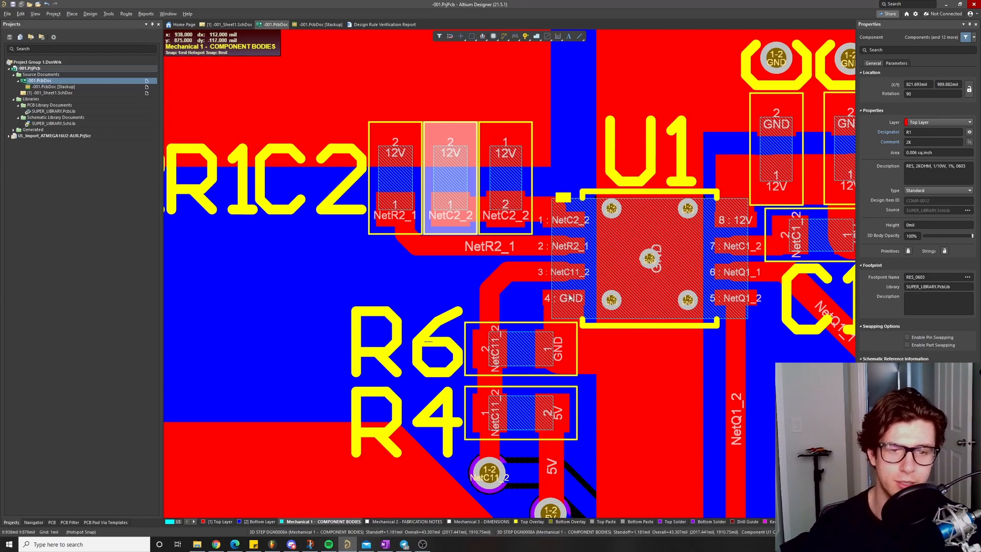
right_drag(466, 341, 455, 265)
Check the close-placement list in the OneNote notes, and examine C3, C4, C5 and C6 beside U1 on the Altium board
ctrl+scroll(426, 247, down, 2)
click(390, 548)
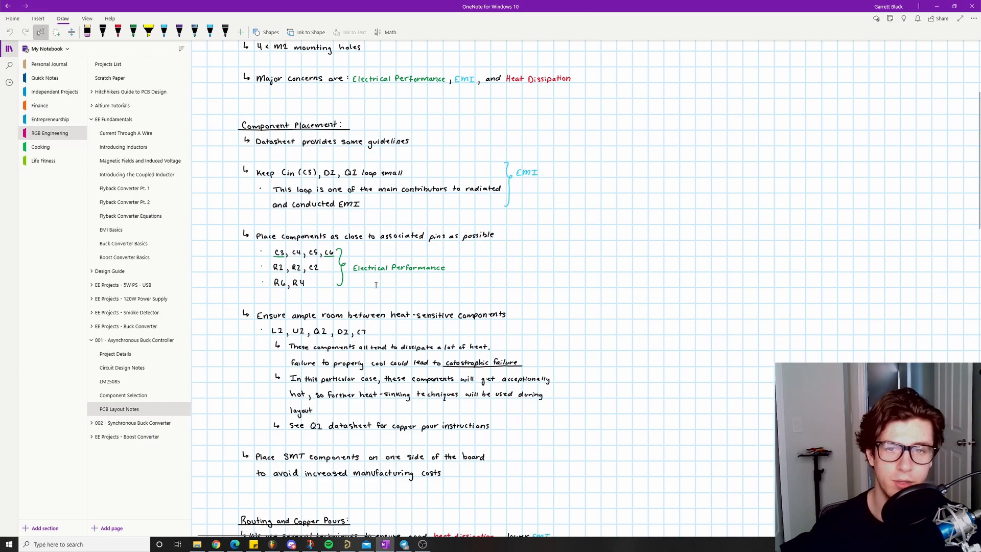
click(347, 544)
ctrl+scroll(431, 294, up, 4)
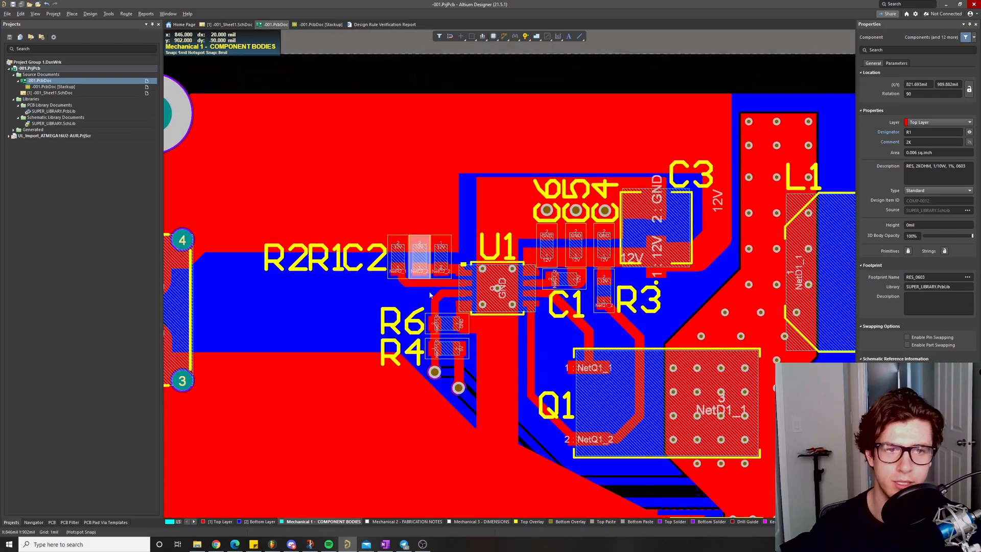
right_drag(429, 295, 342, 323)
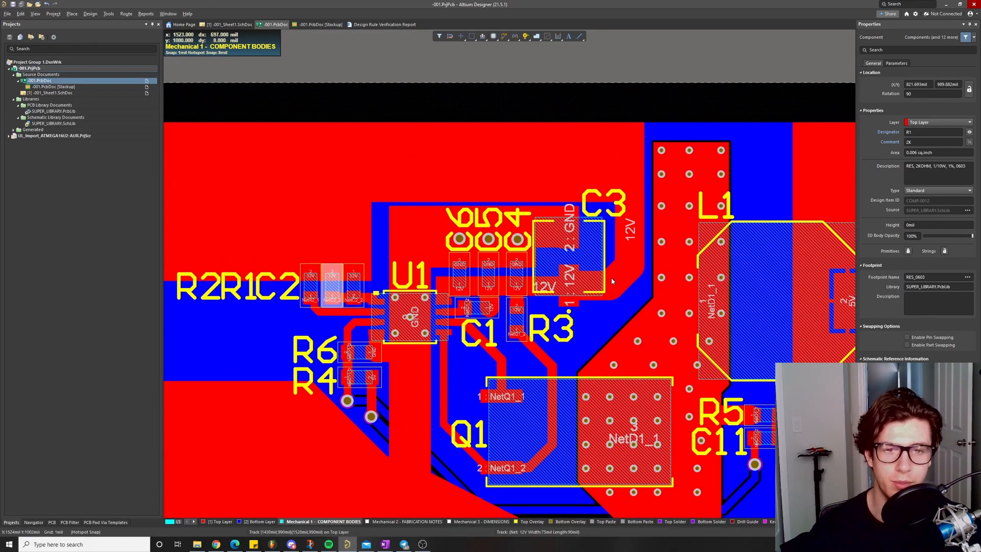
ctrl+scroll(468, 268, up, 4)
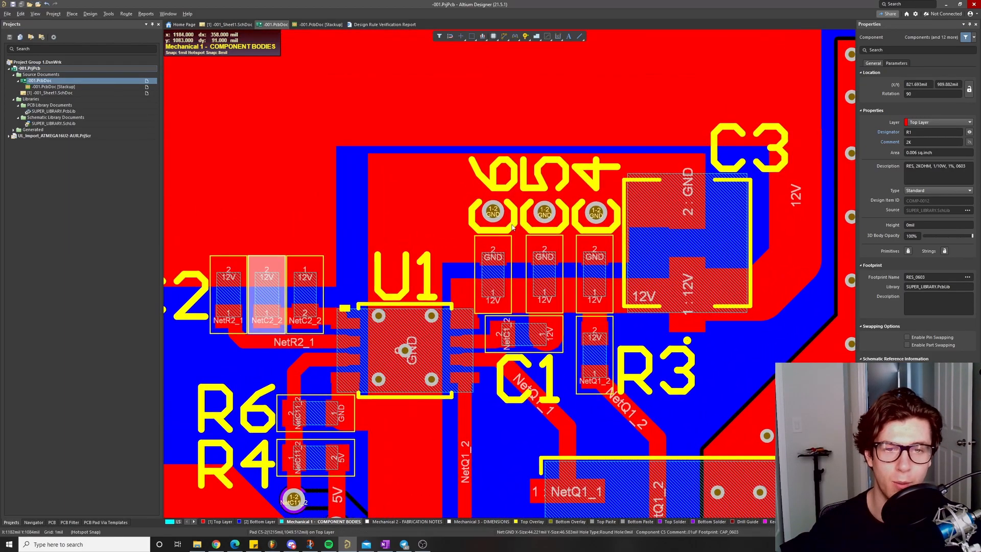
Open the schematic, clear the R1 selection, and examine how C3, C4, C5 and C6 connect to the input and U1's VIN pin
double_click(51, 93)
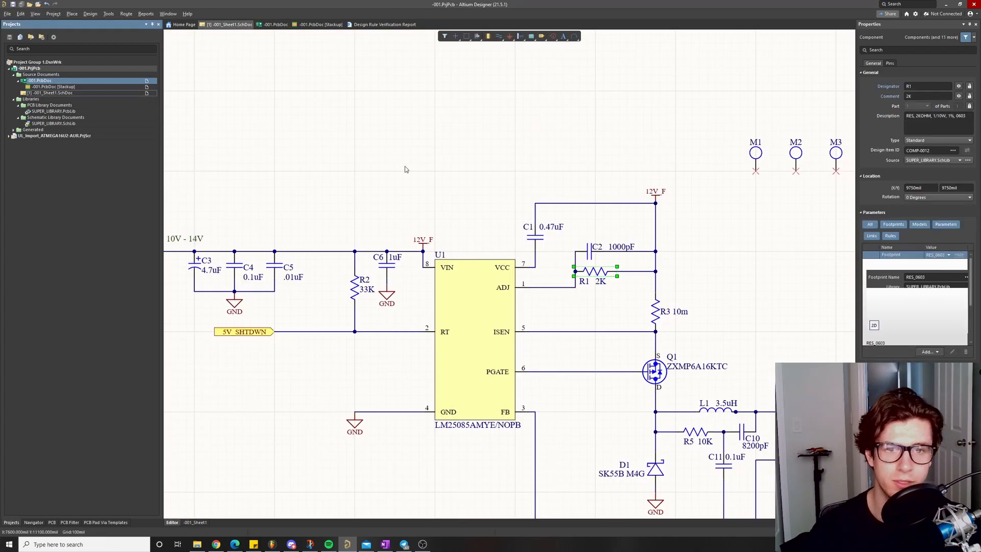
right_drag(505, 263, 645, 234)
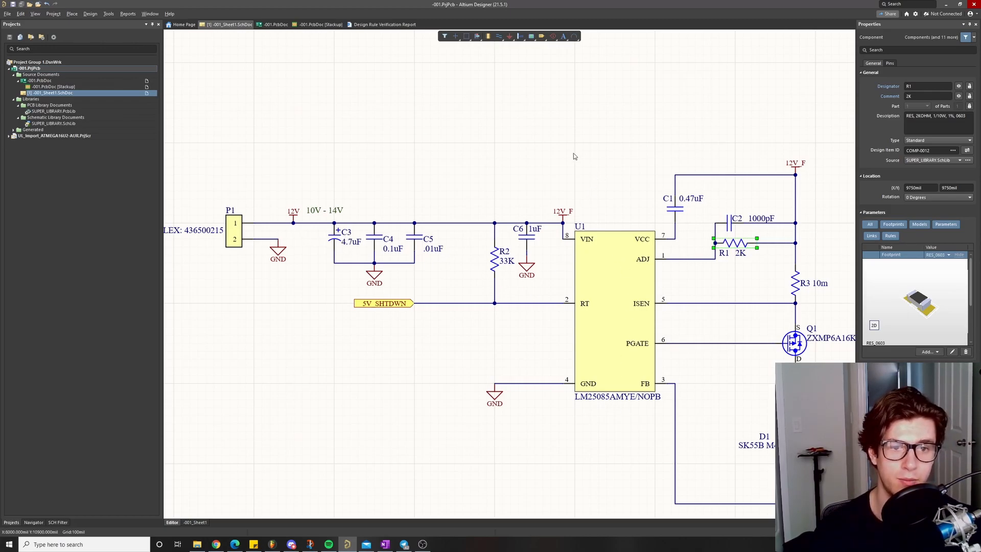
click(444, 174)
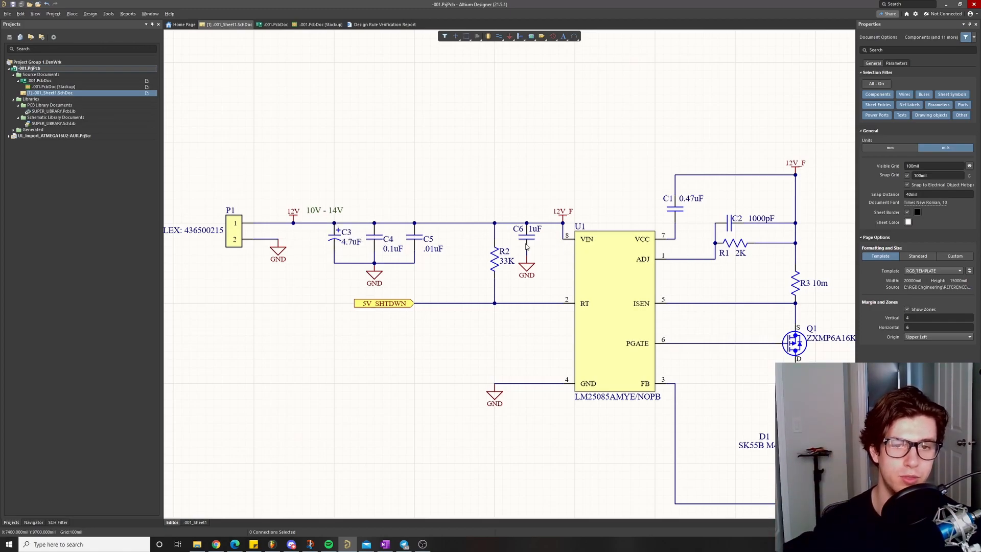
Check the heat-sensitive component list in OneNote, and examine the spacing between L1, U1, Q1, D1 and C7 on the Altium board
click(385, 544)
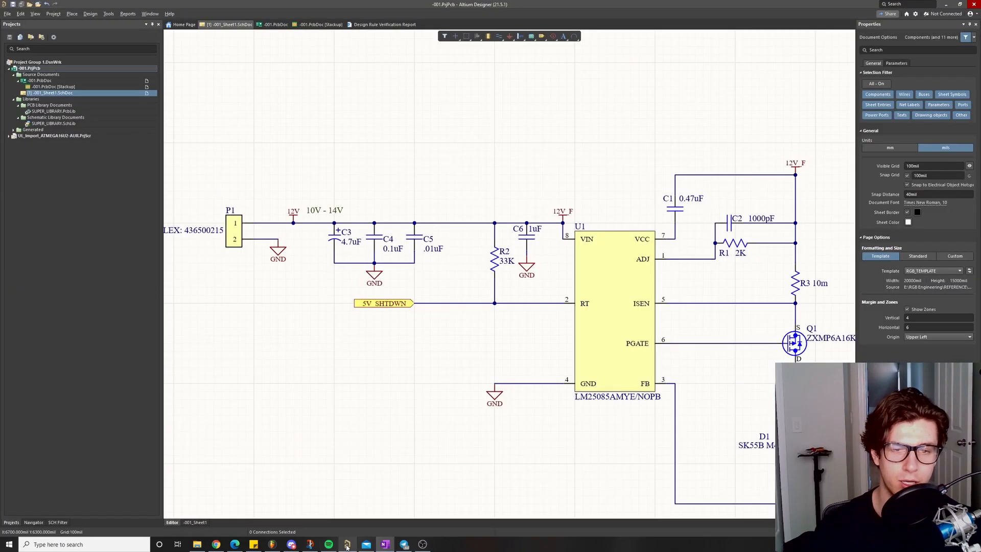
click(347, 544)
double_click(40, 80)
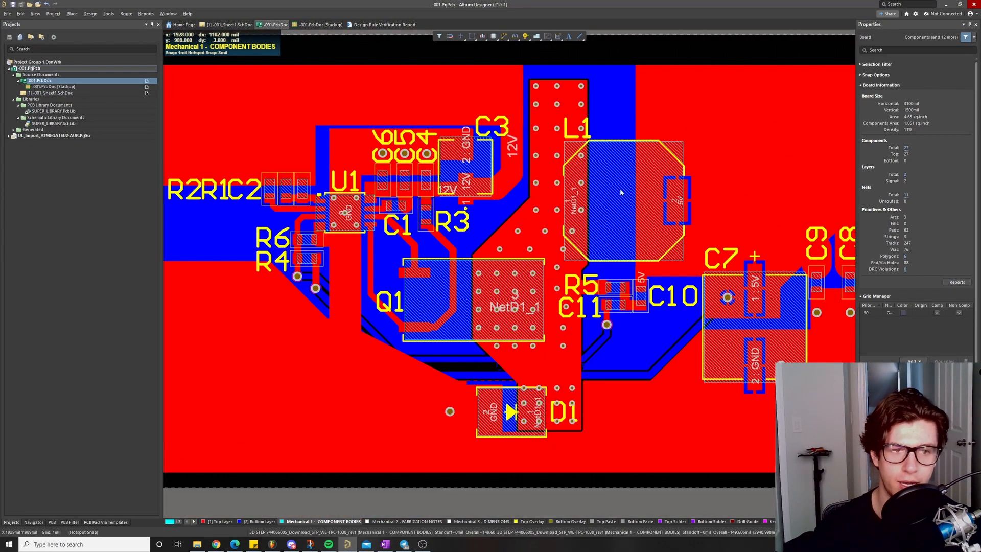
shift+scroll(491, 190, right, 2)
shift+scroll(491, 190, left, 2)
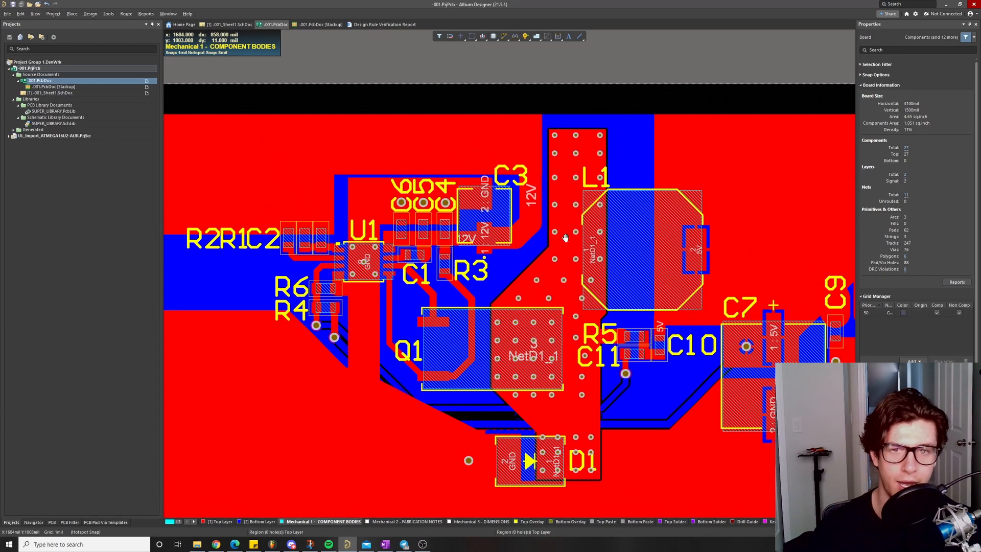
scroll(323, 193, up, 1)
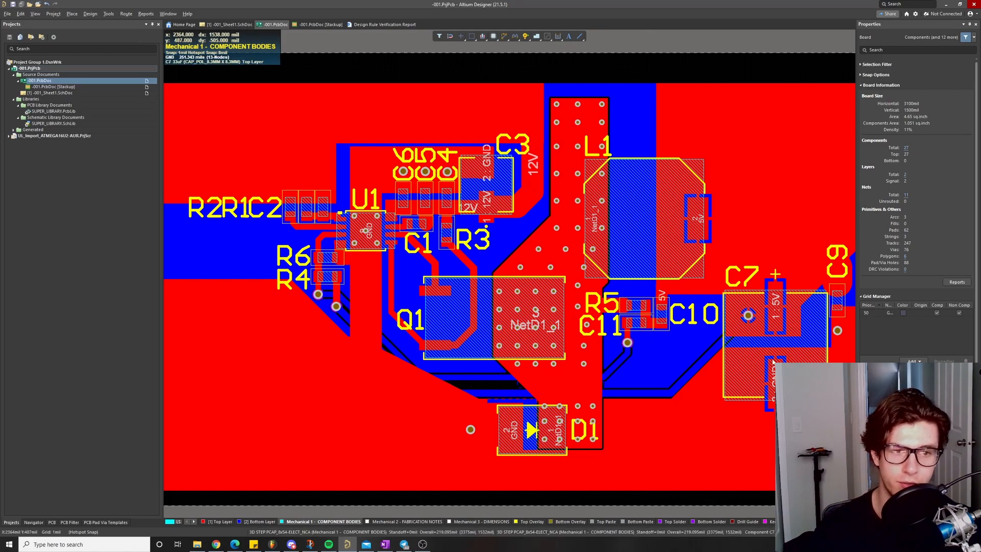
shift+scroll(773, 361, right, 2)
scroll(715, 347, up, 1)
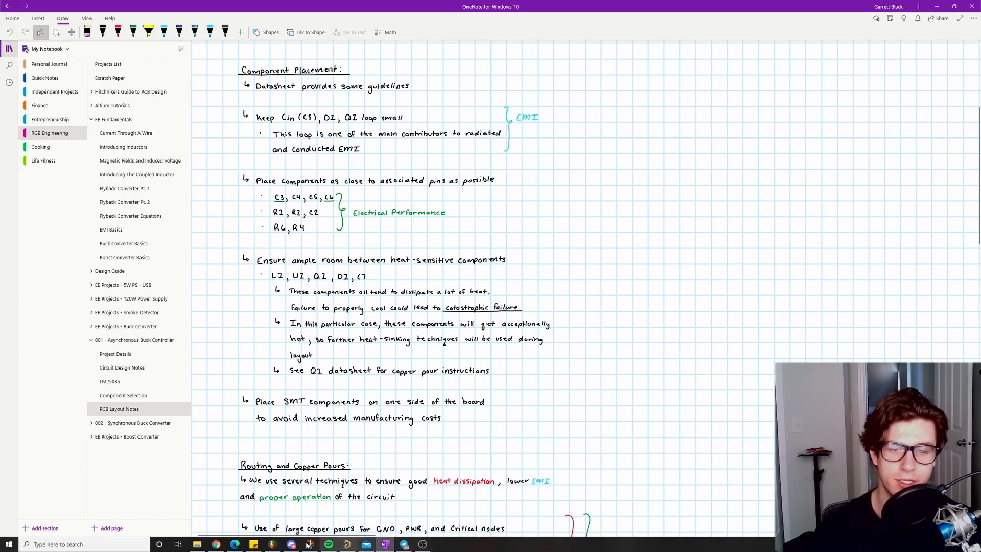
Review the power dissipation and thermal resistance notes in the ZXMP6A16K datasheet, and select Q1's large pad 3 on the Altium board
click(235, 544)
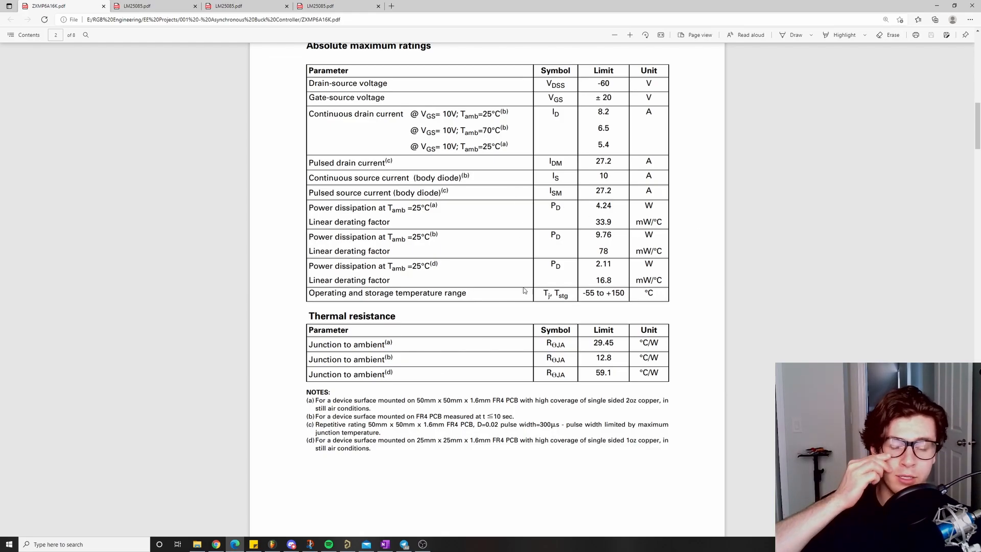
mouse_move(347, 544)
click(367, 510)
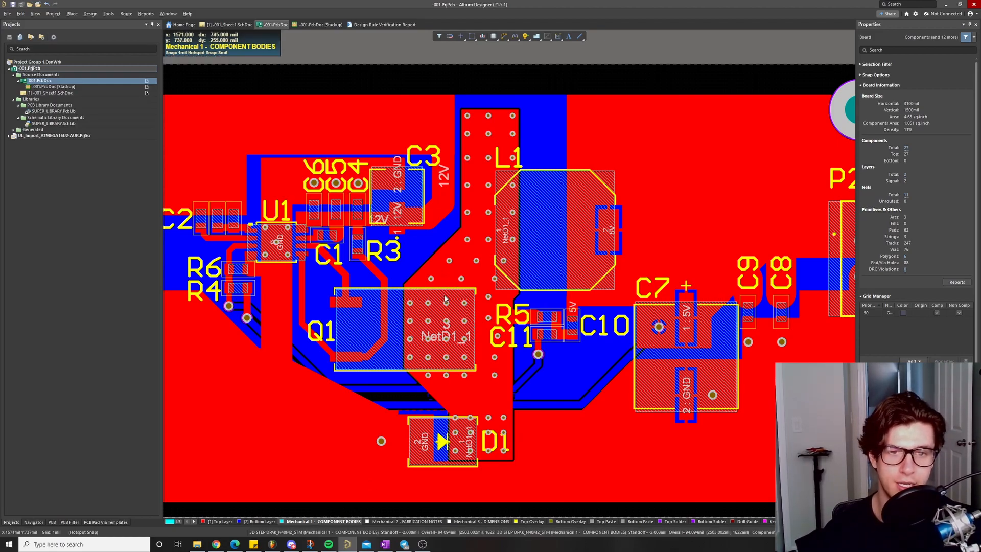
click(422, 326)
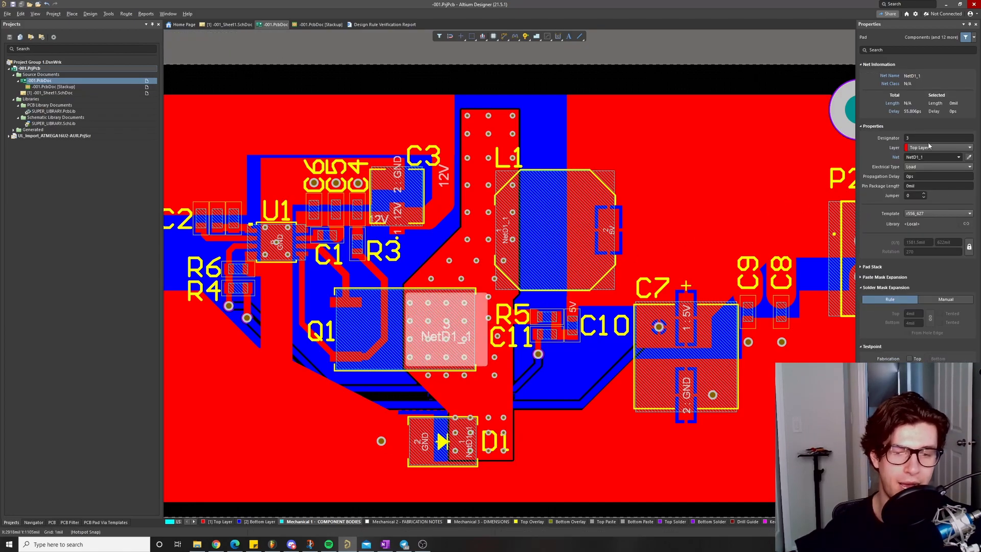
ctrl+scroll(450, 322, up, 4)
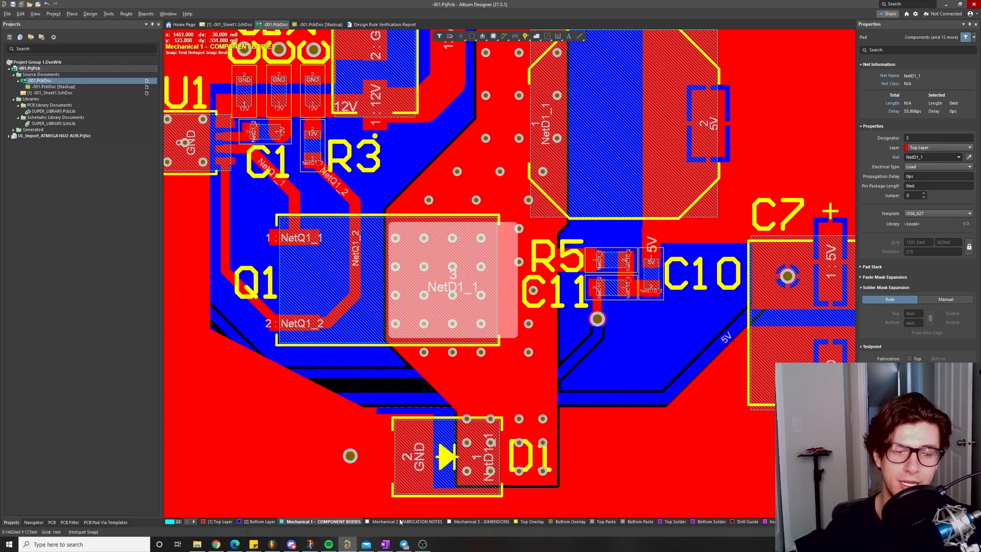
Read the OneNote guideline on placing SMT components on one side, and view the whole Altium board against it
key(alt+Tab)
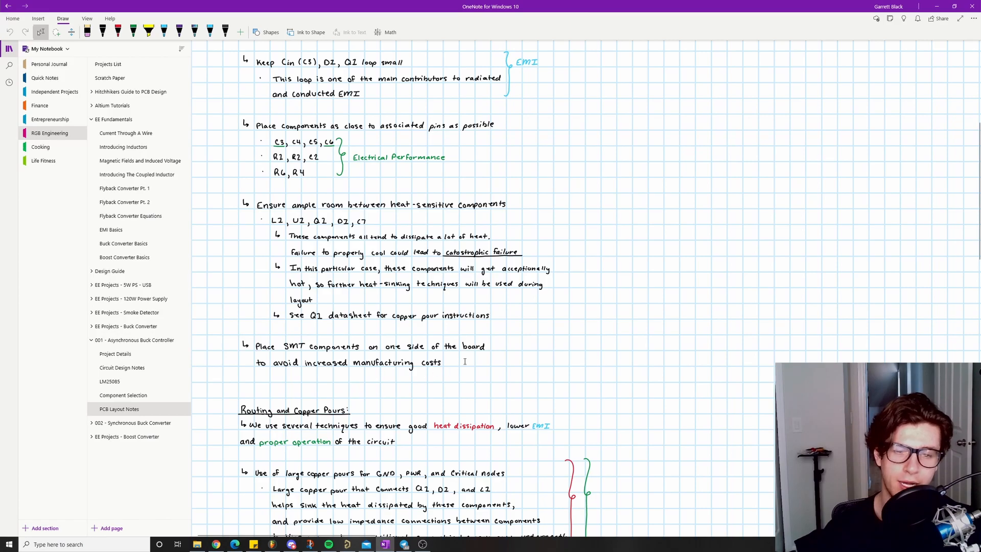
click(347, 544)
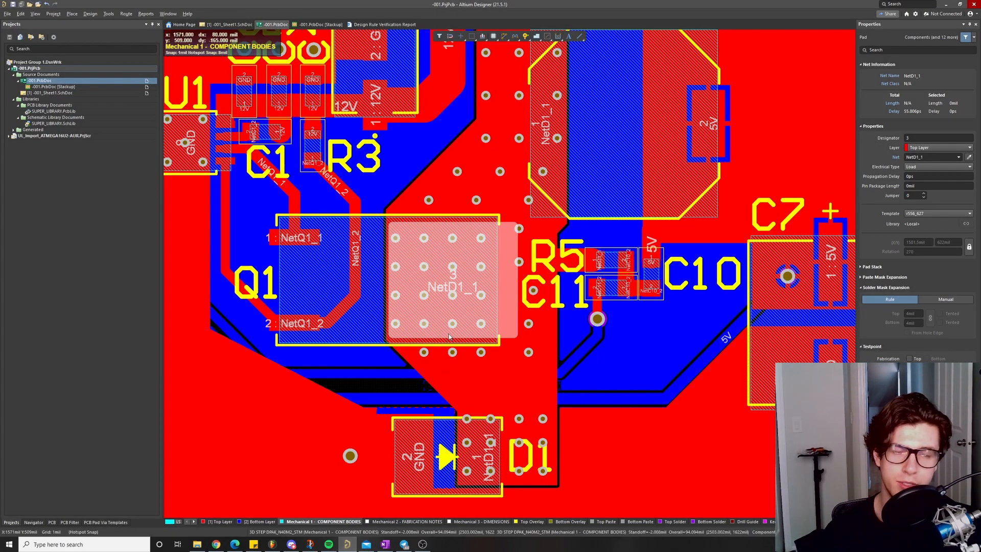
ctrl+scroll(482, 328, down, 3)
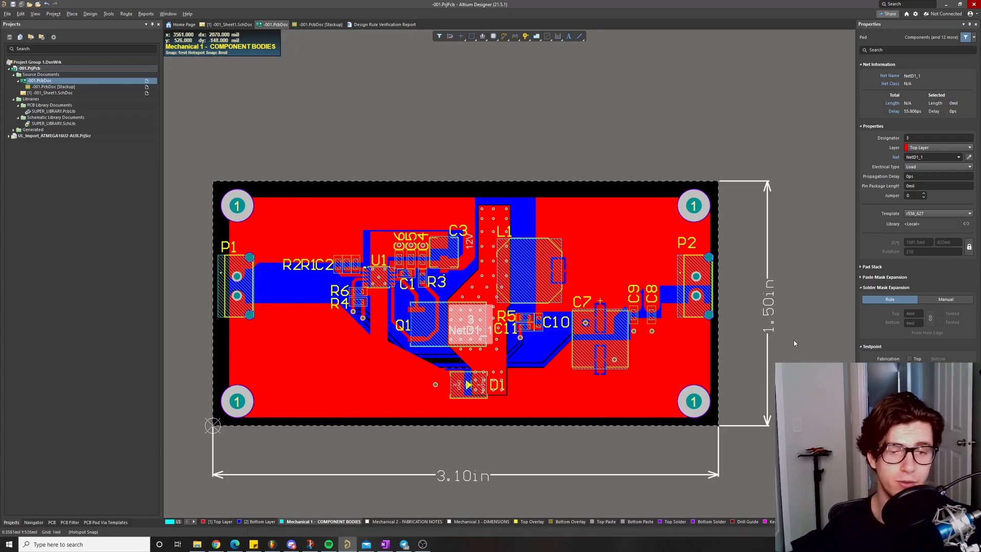
Read the Routing and Copper Pours section of the PCB layout notes in OneNote
click(385, 544)
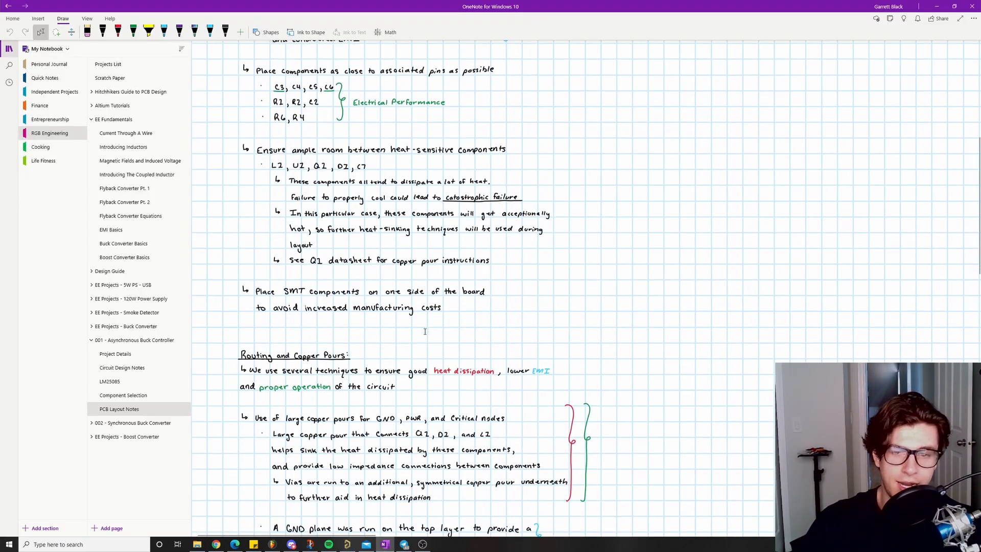
scroll(427, 323, down, 1)
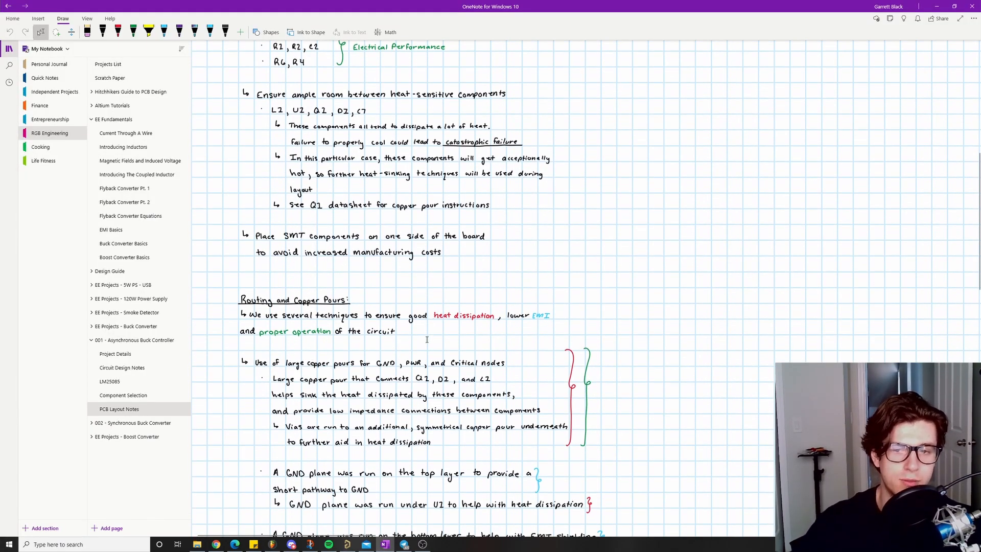
scroll(431, 330, down, 1)
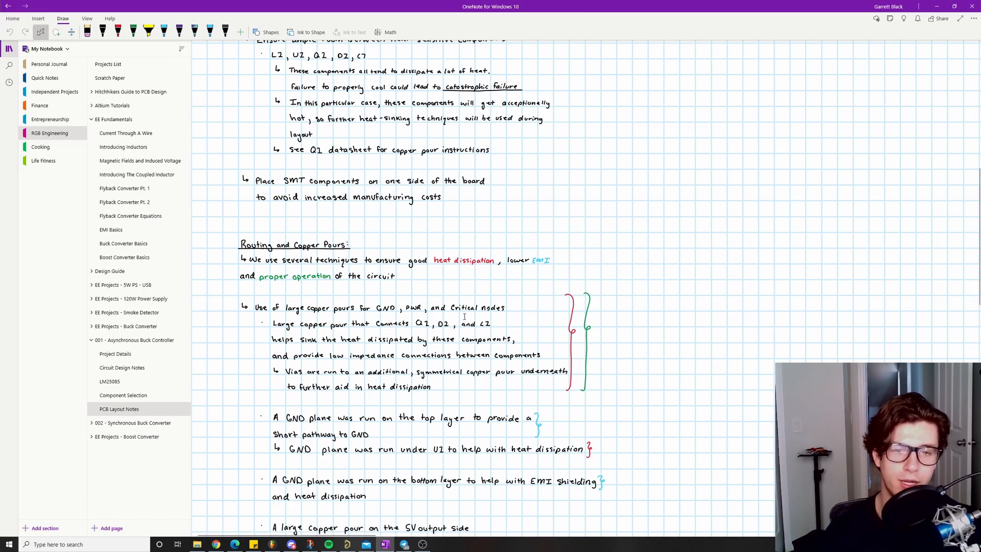
scroll(460, 301, down, 2)
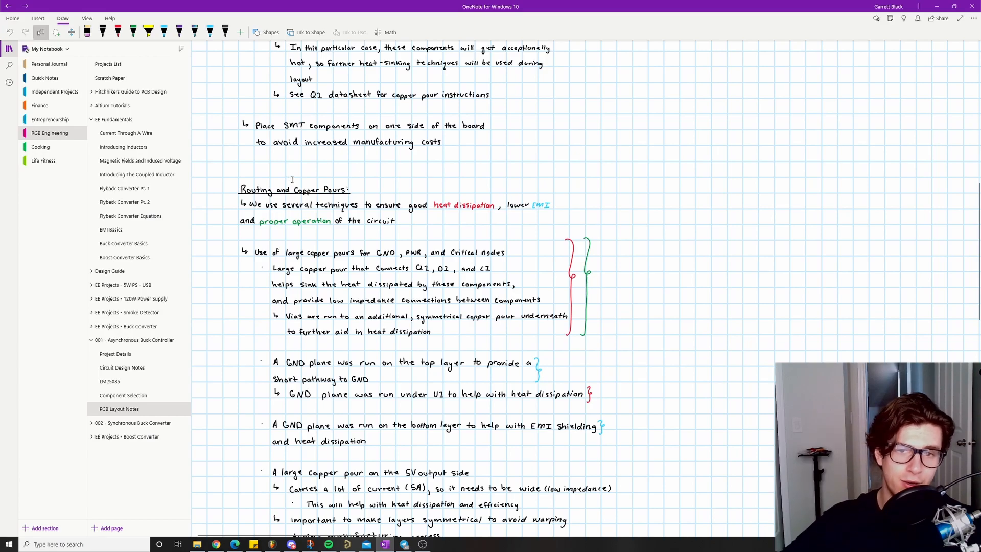
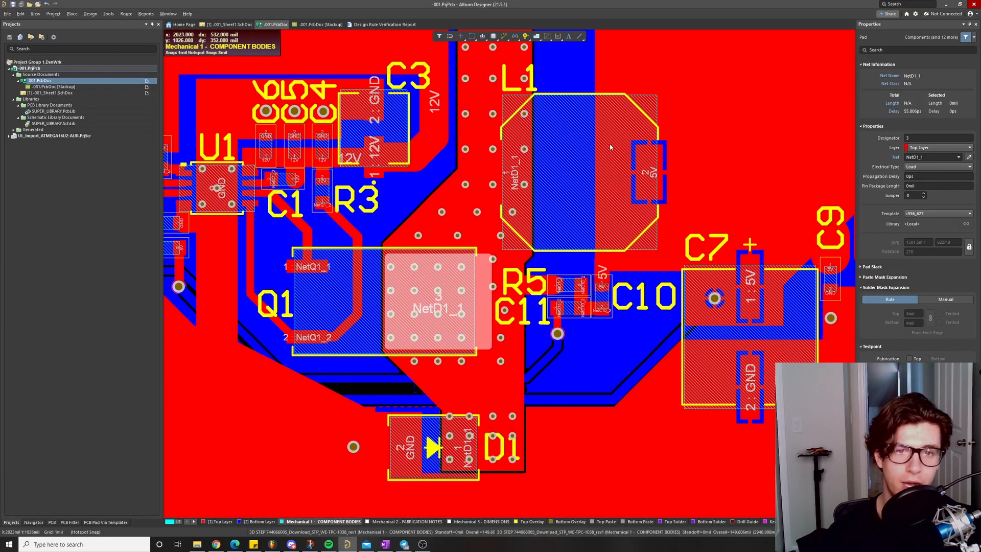
Examine the large NetD1_1 copper pour joining Q1, D1 and L1 on the Altium board, and select L1's pad 1
ctrl+scroll(573, 204, down, 3)
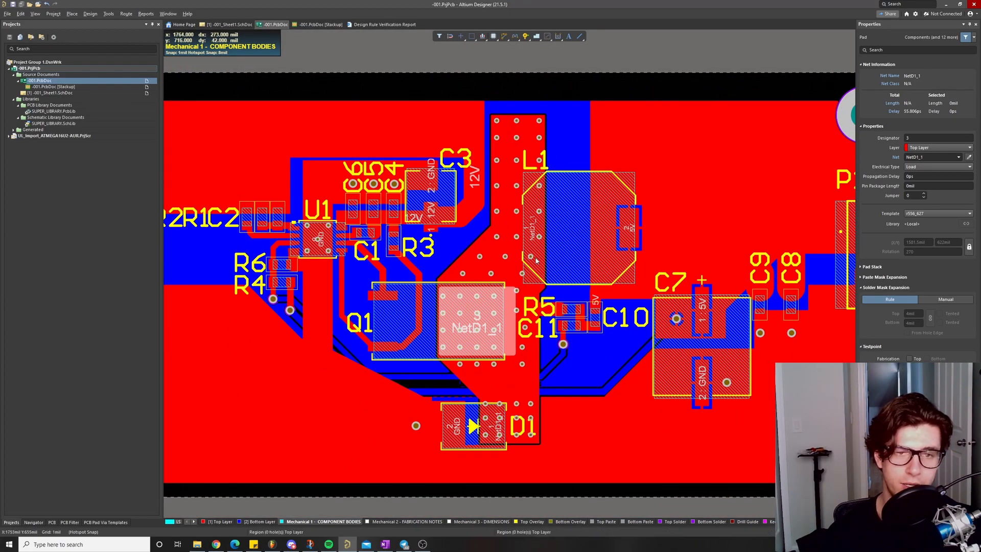
right_drag(514, 346, 508, 337)
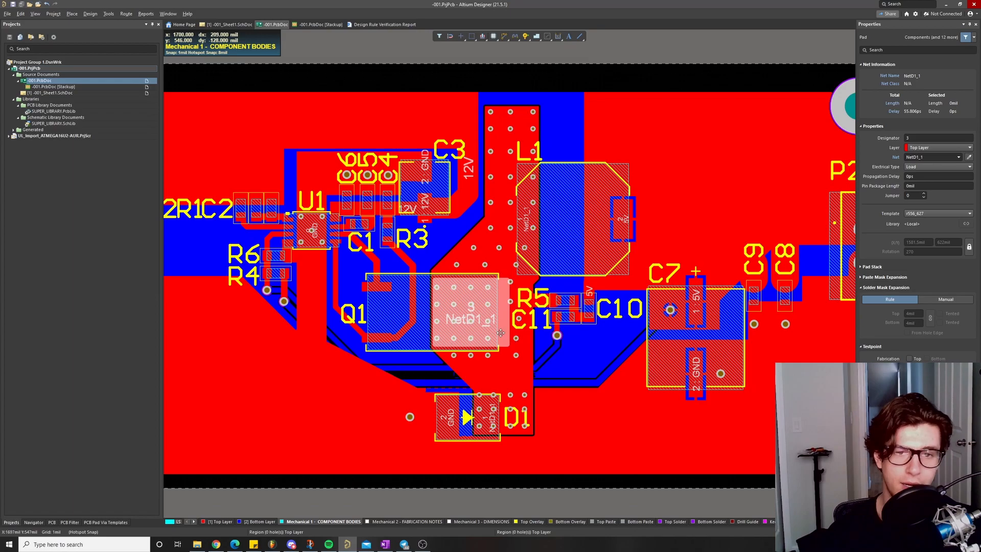
ctrl+scroll(477, 302, up, 2)
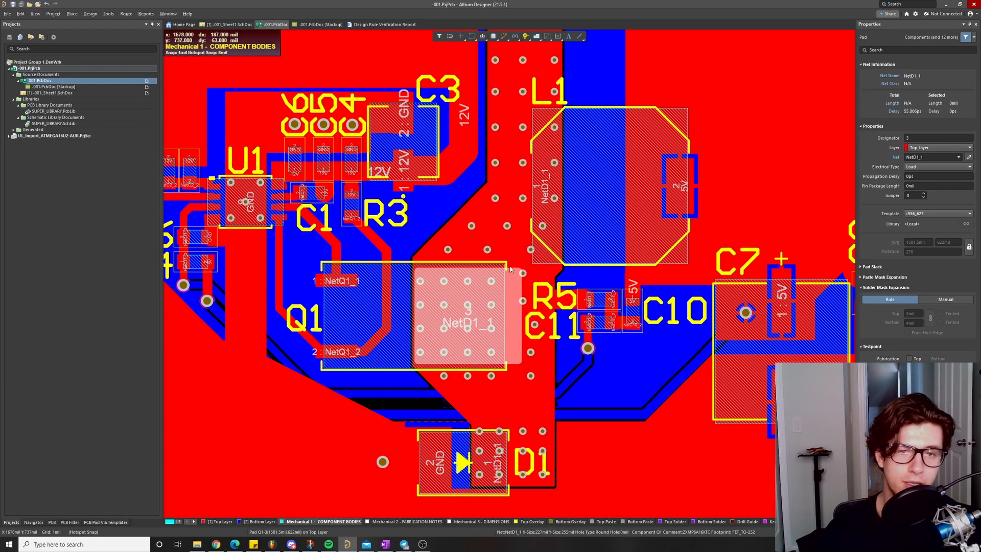
right_drag(510, 269, 485, 341)
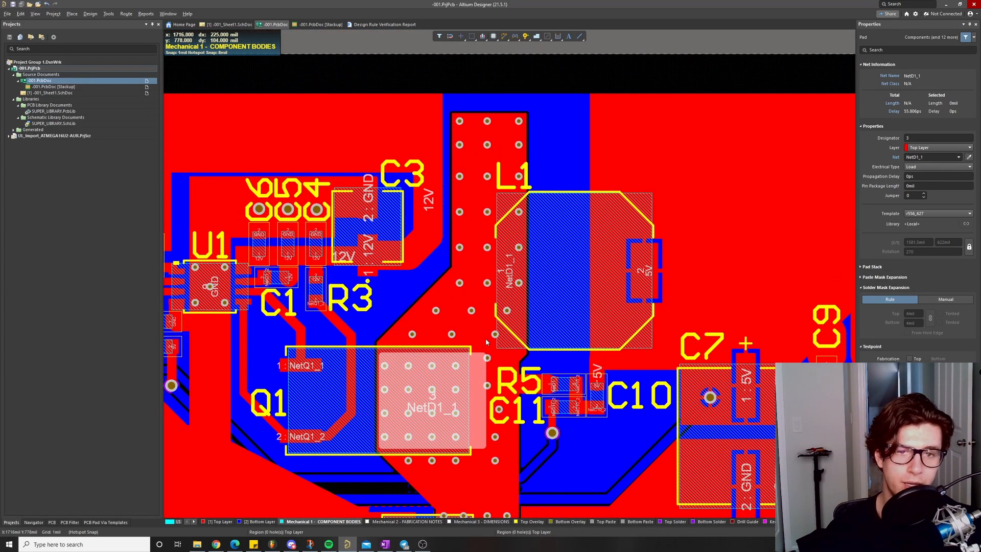
click(512, 256)
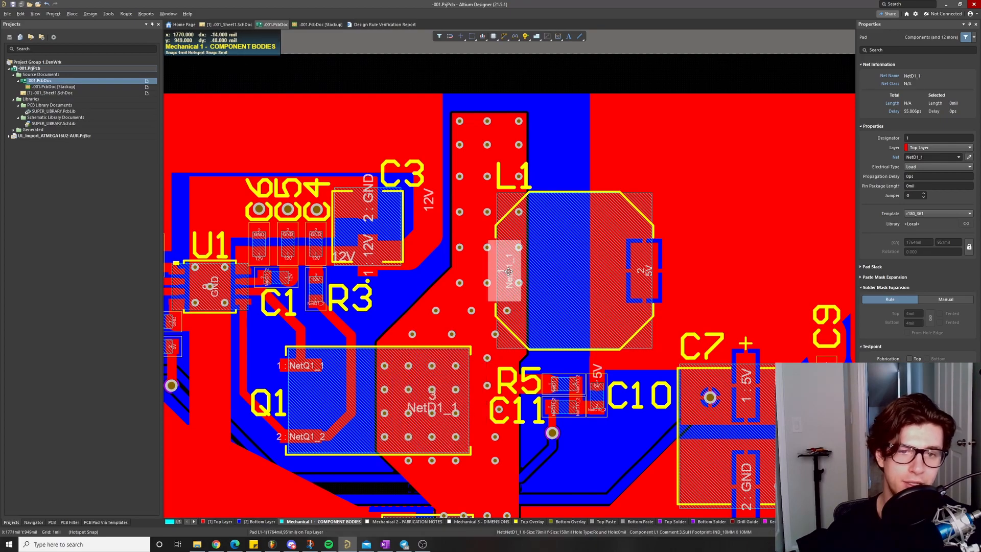
Select Q1's pad 3 and D1's pad 1 to trace the NetD1_1 connection along the copper pour
scroll(505, 271, down, 3)
right_drag(508, 216, 534, 258)
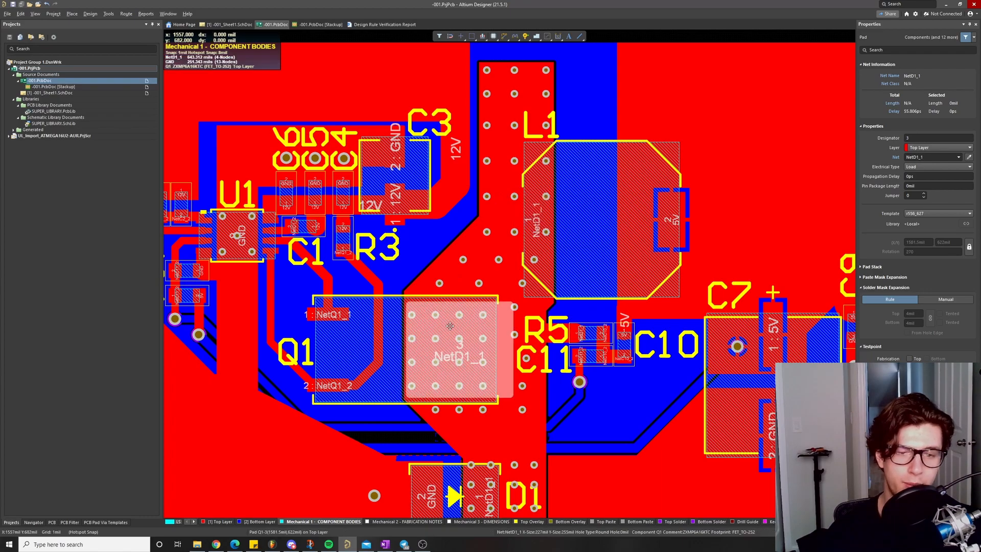
scroll(452, 332, down, 3)
click(479, 361)
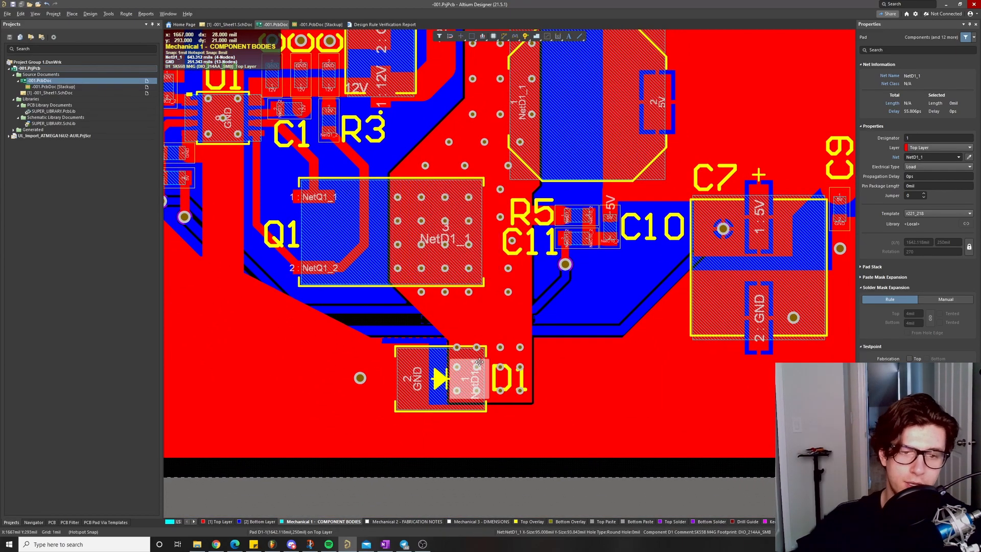
ctrl+scroll(479, 362, down, 1)
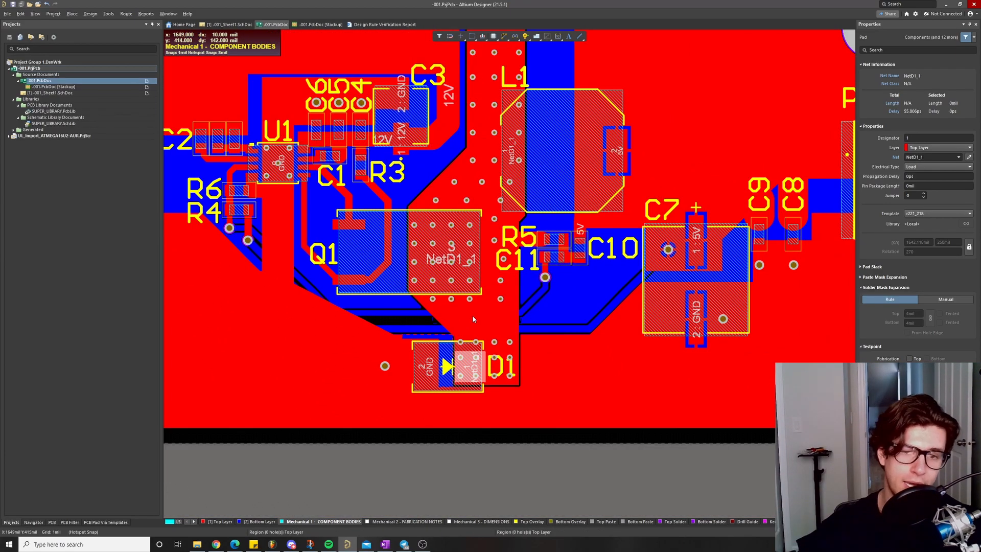
Select the bottom-layer NetD1_1 copper region beneath Q1 and L1 and compare it with the top-layer pour
scroll(485, 250, up, 1)
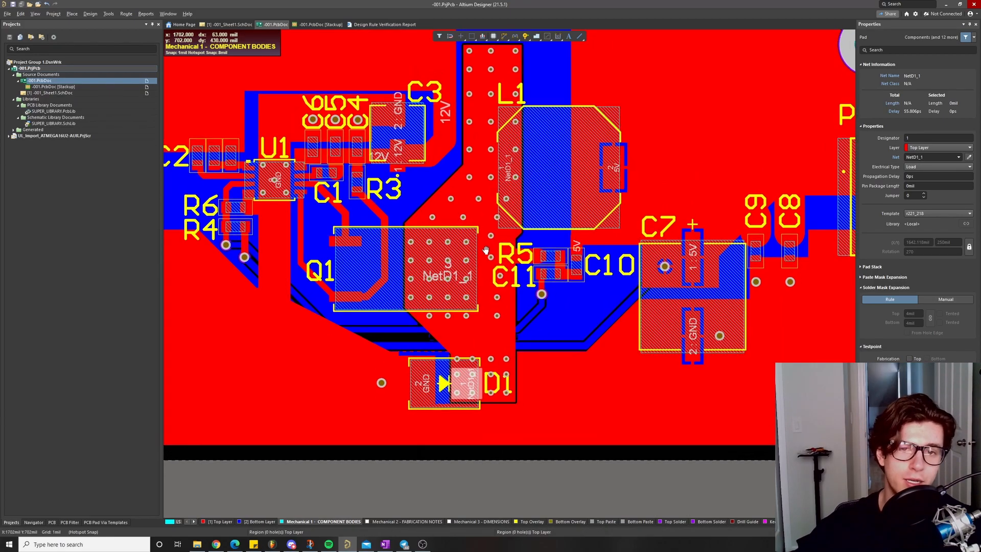
click(465, 223)
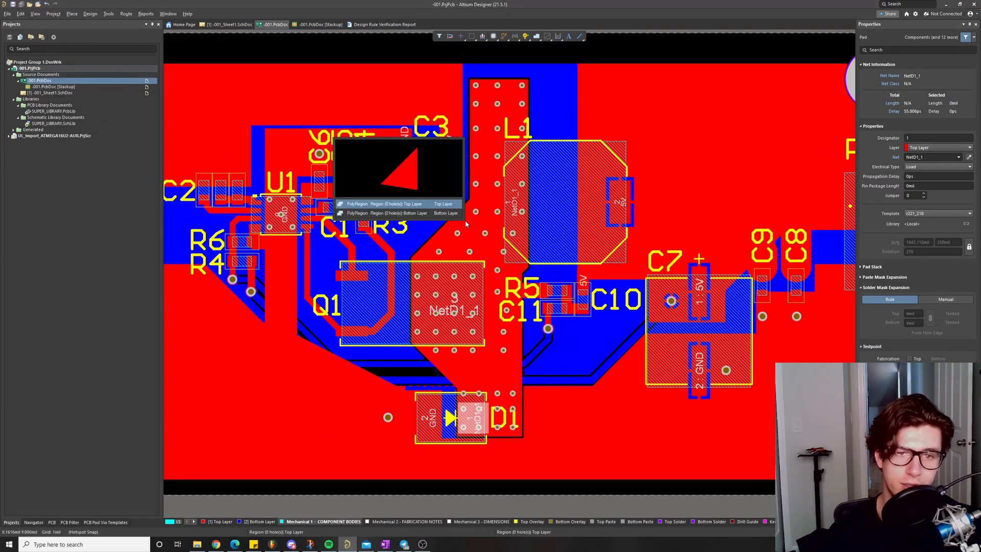
click(428, 205)
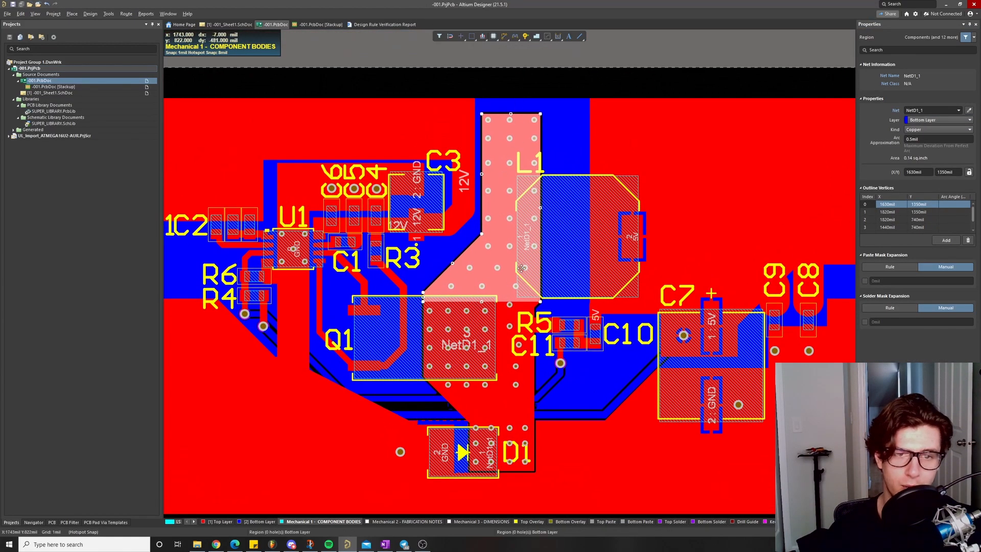
right_drag(491, 341, 493, 307)
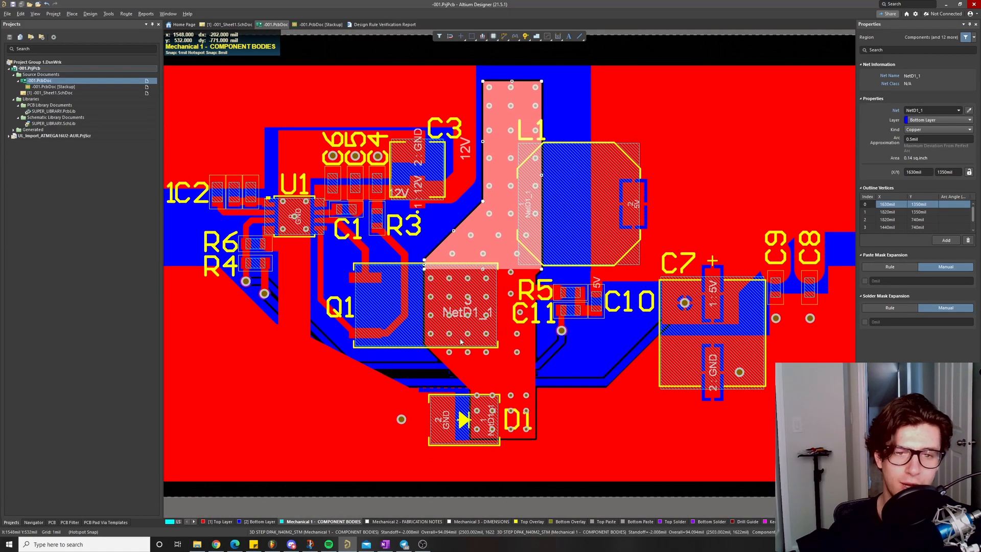
right_drag(516, 401, 502, 420)
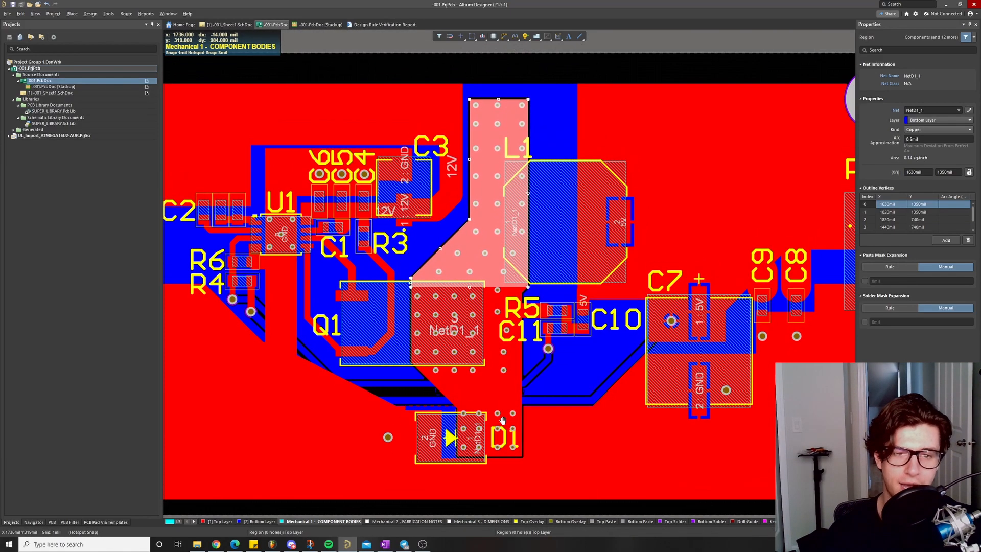
ctrl+scroll(502, 313, up, 2)
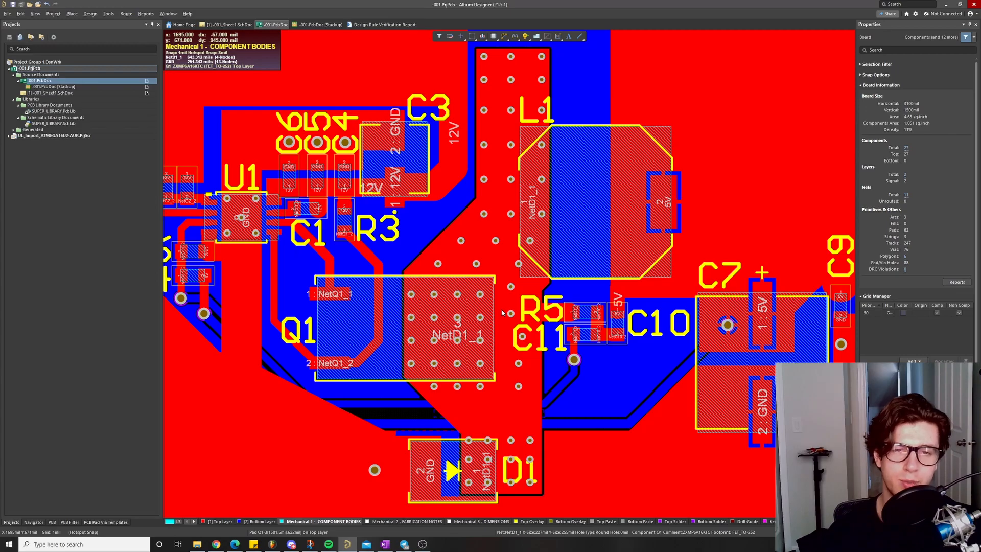
Examine the vias stitching the NetD1_1 pour around Q1, L1 and D1, and the track joining the pour to R5
ctrl+scroll(521, 264, down, 5)
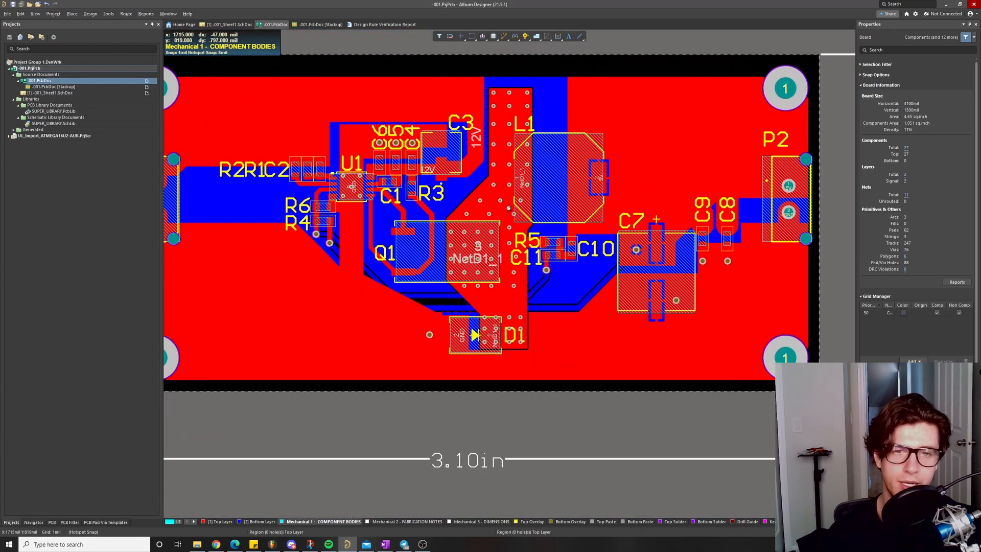
right_drag(508, 207, 511, 311)
ctrl+scroll(495, 301, up, 3)
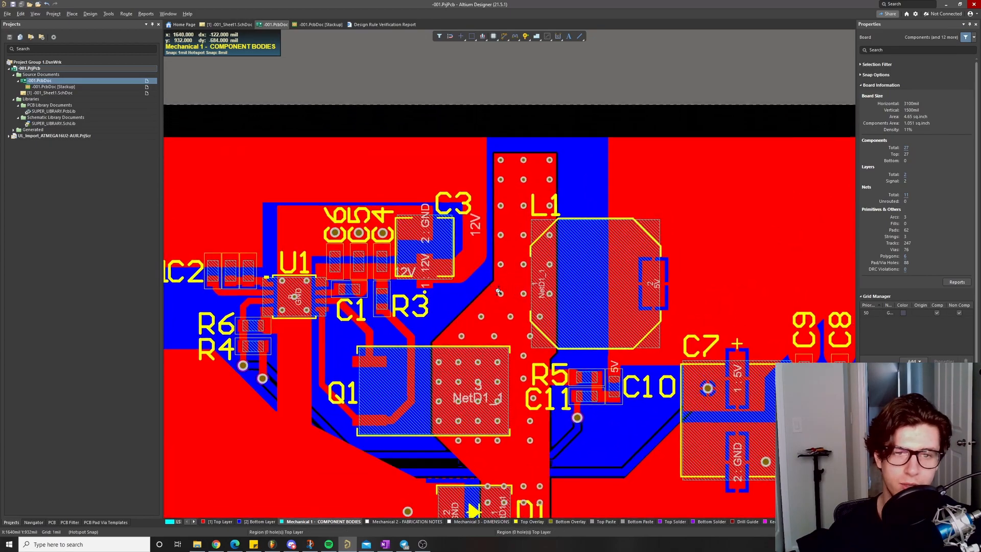
ctrl+scroll(511, 286, down, 1)
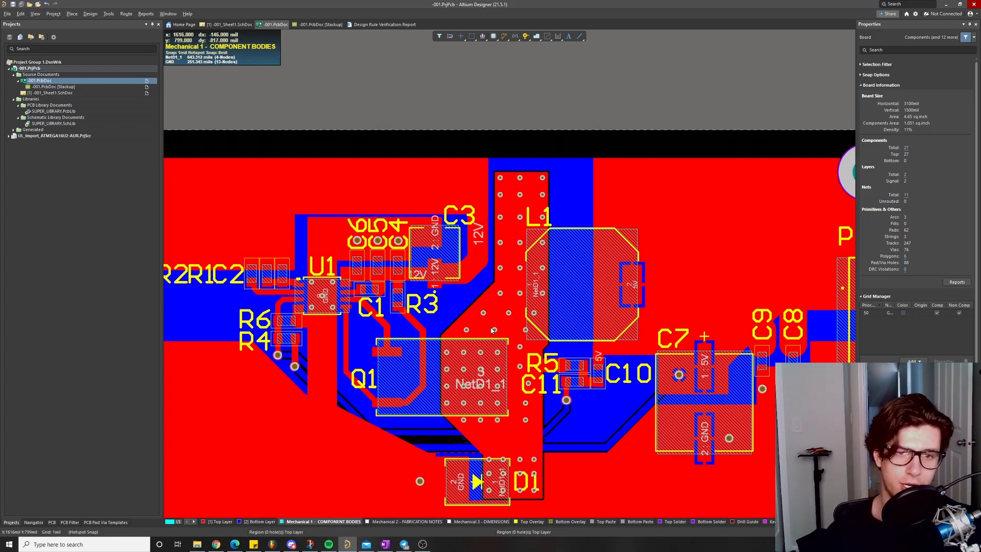
scroll(490, 235, down, 1)
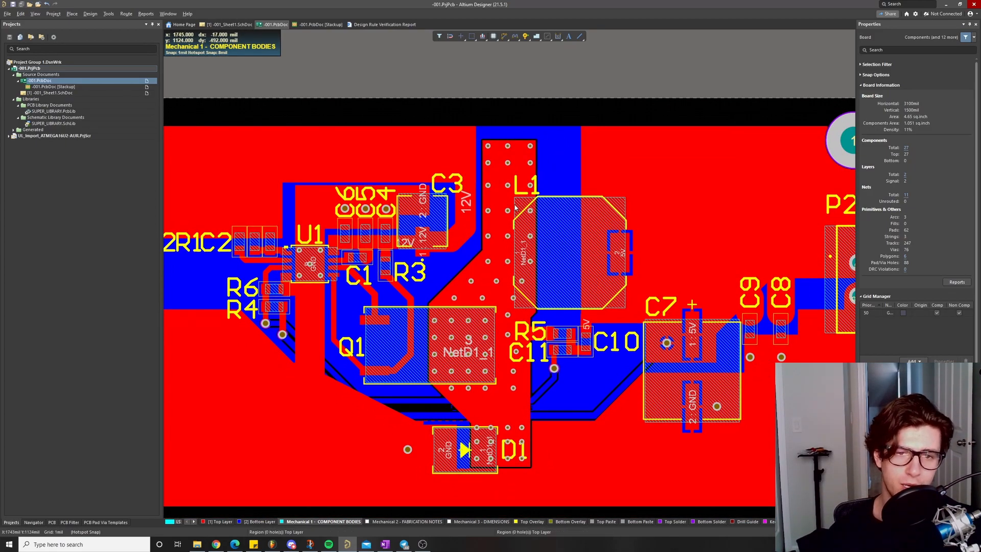
ctrl+scroll(505, 332, up, 5)
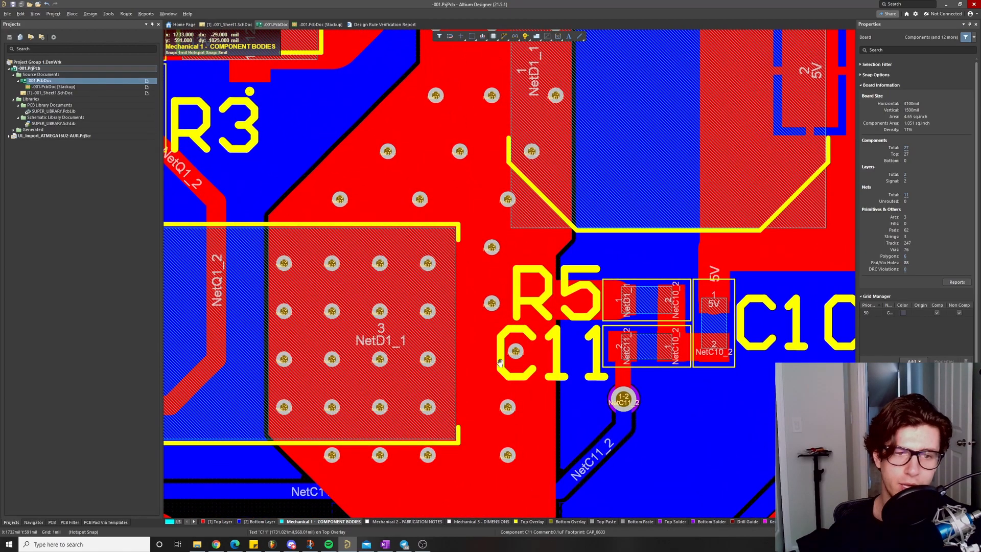
ctrl+scroll(500, 328, down, 5)
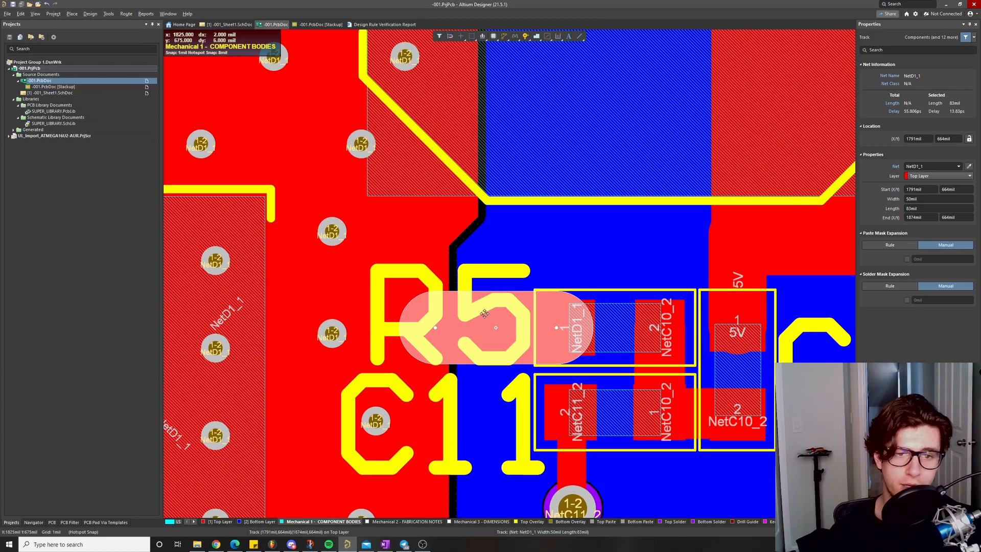
ctrl+scroll(489, 326, down, 6)
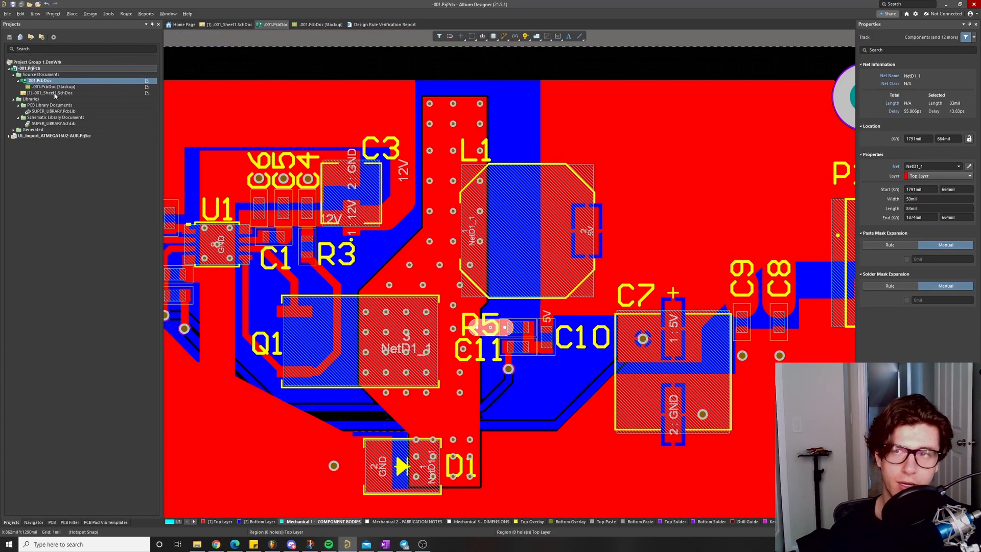
Check the R5, C10 and C11 connections on the schematic sheet, and return to their area of the board
double_click(56, 95)
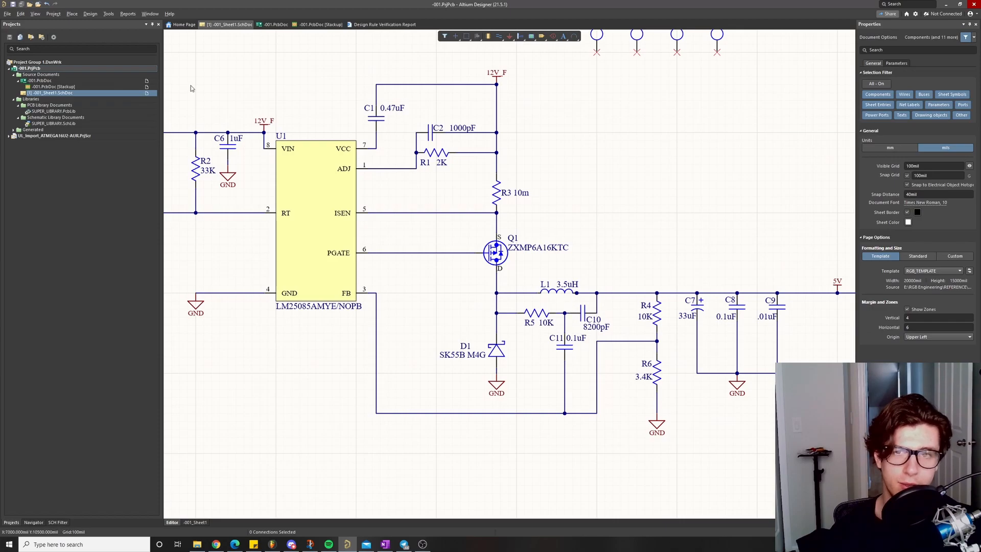
key(ctrl+Tab)
ctrl+scroll(504, 222, down, 2)
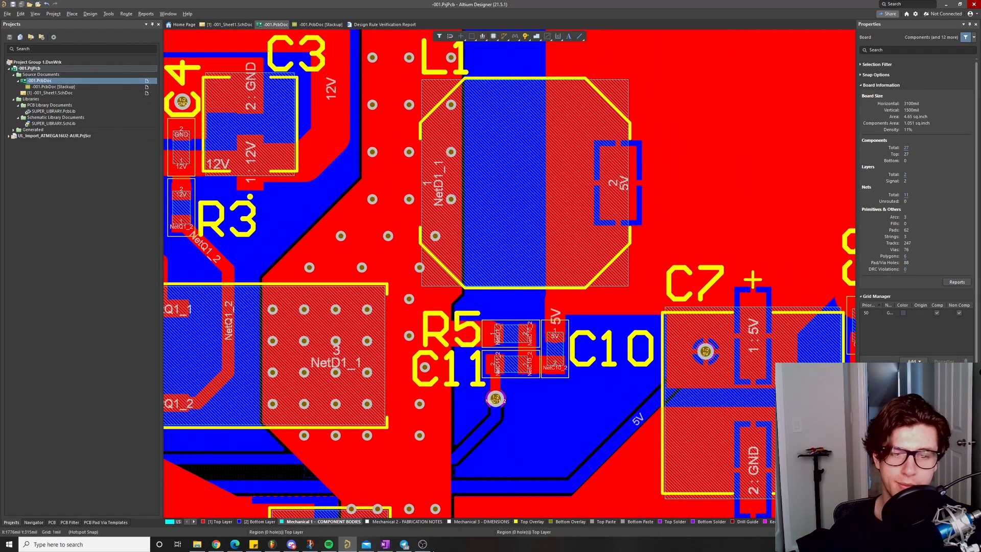
Read the top-layer GND plane notes in OneNote, and examine the GND copper under and around U1 on the Altium board
key(alt+Tab)
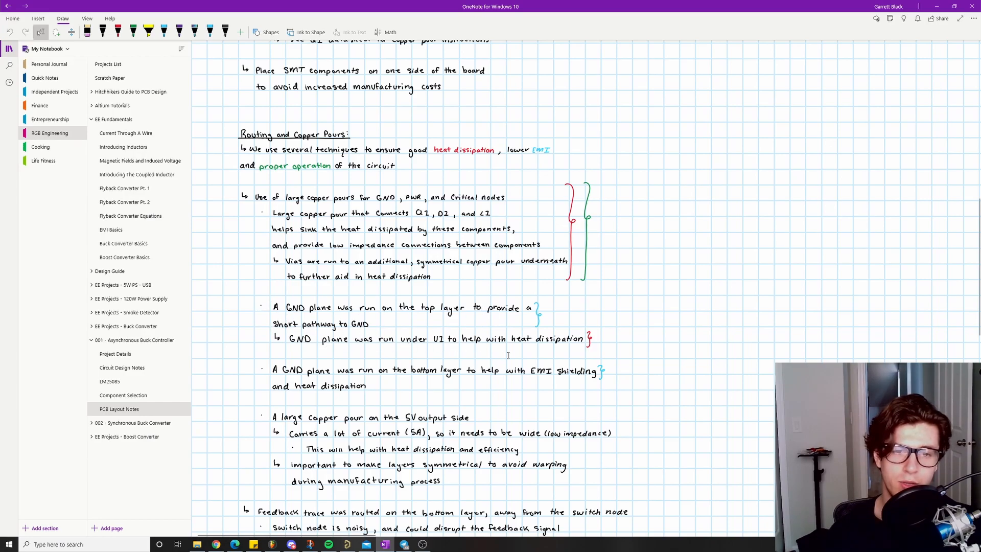
click(346, 544)
ctrl+scroll(473, 322, down, 3)
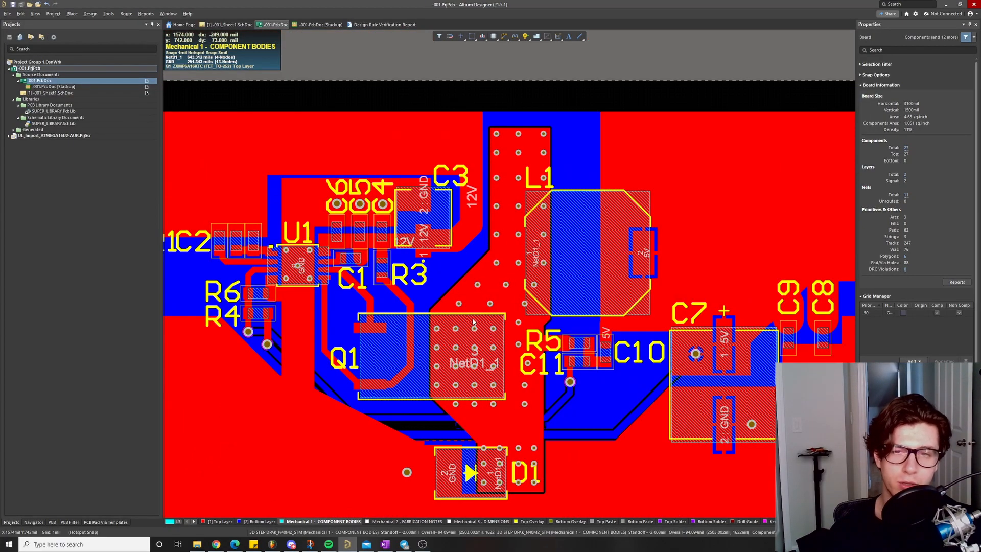
right_drag(473, 322, 546, 341)
ctrl+scroll(364, 282, up, 2)
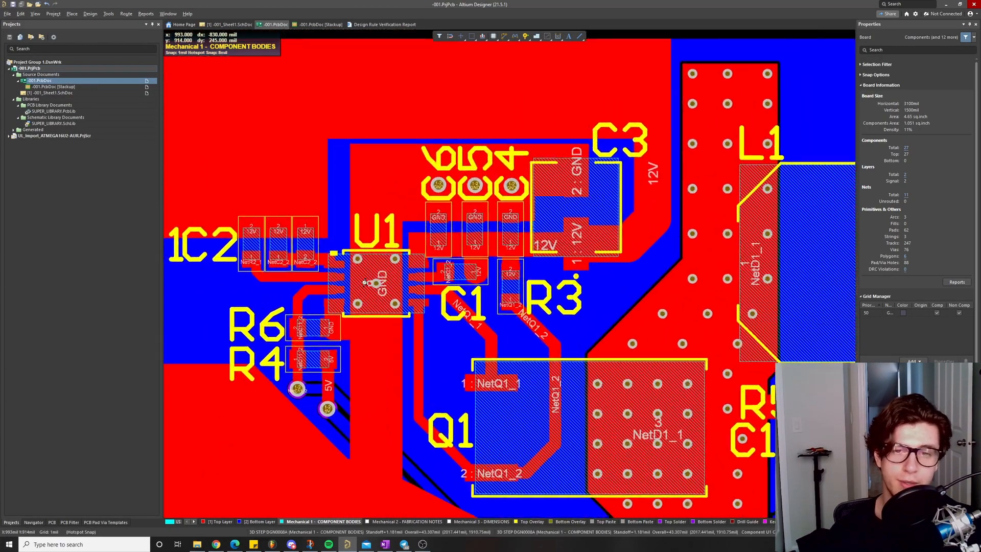
ctrl+scroll(364, 282, up, 1)
right_drag(365, 282, 454, 264)
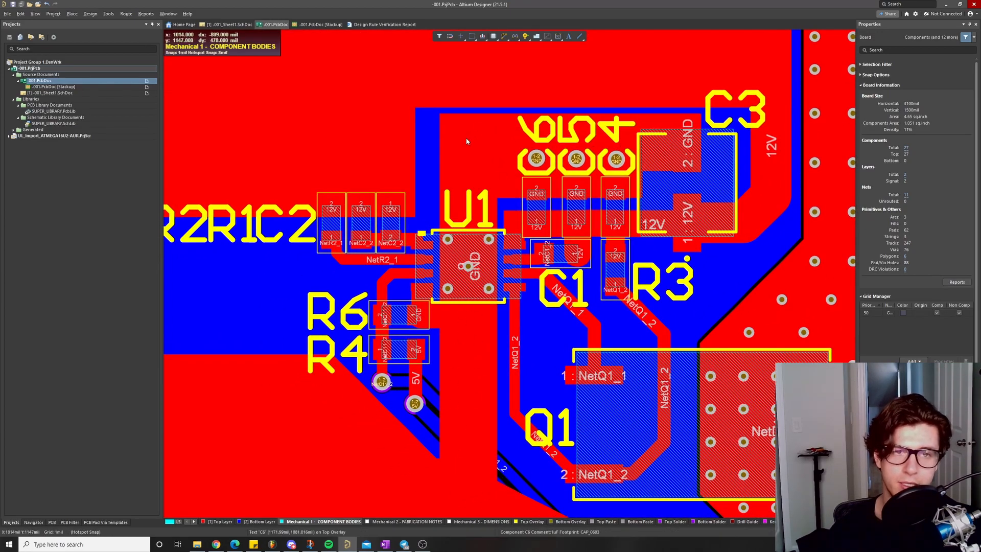
ctrl+scroll(452, 323, down, 3)
ctrl+scroll(432, 312, up, 2)
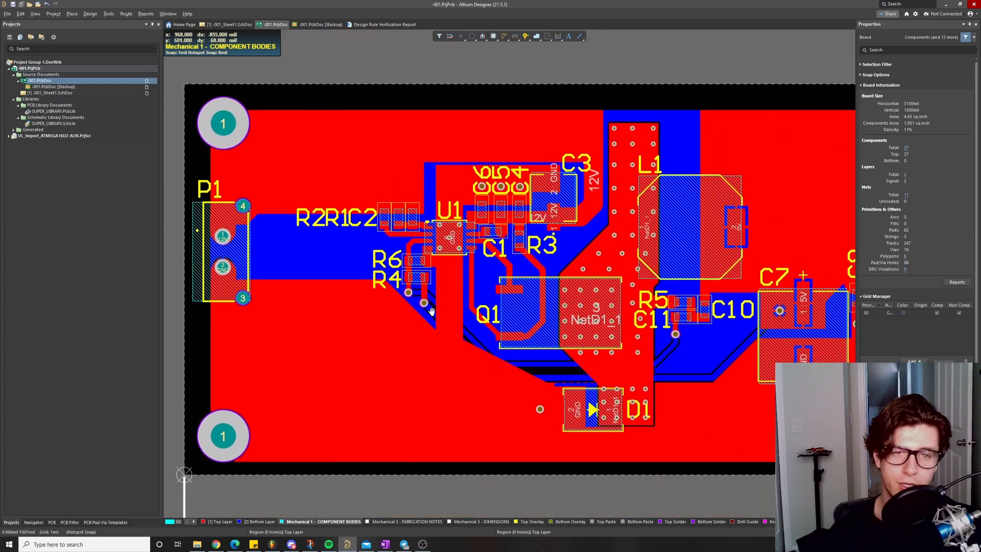
ctrl+scroll(431, 311, down, 2)
Check the bottom-layer GND plane note in OneNote, and view the whole Bottom Layer of the Altium board
key(alt+Tab)
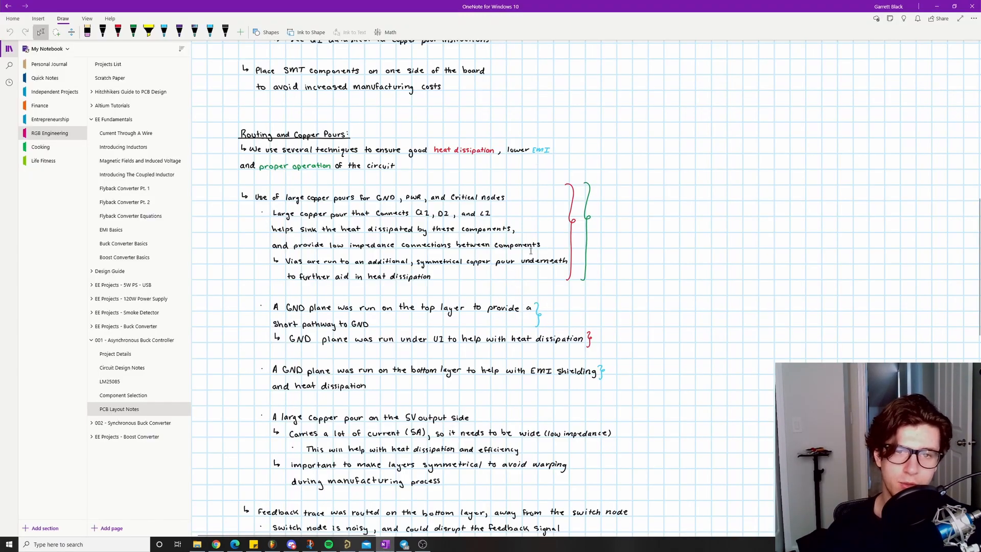
click(348, 545)
click(260, 522)
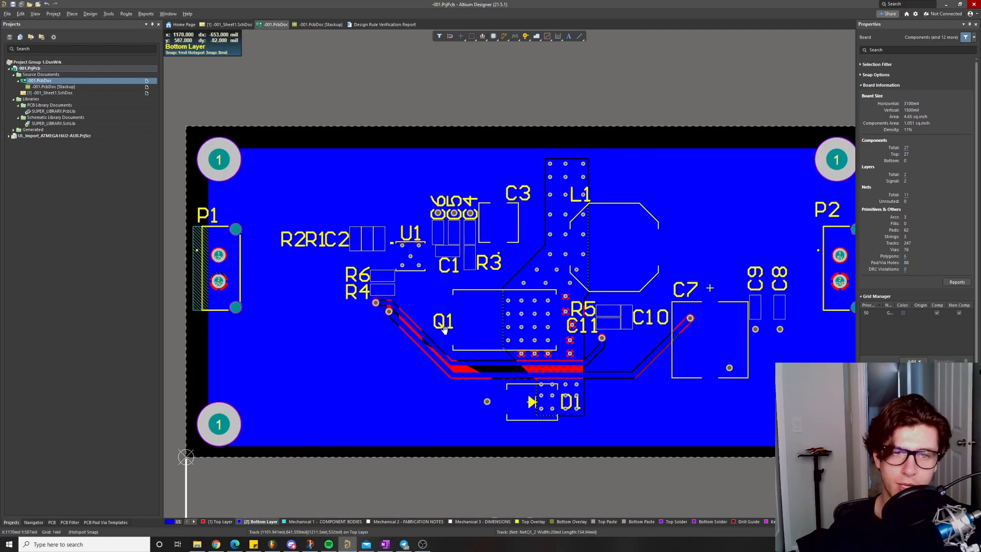
ctrl+scroll(407, 329, down, 2)
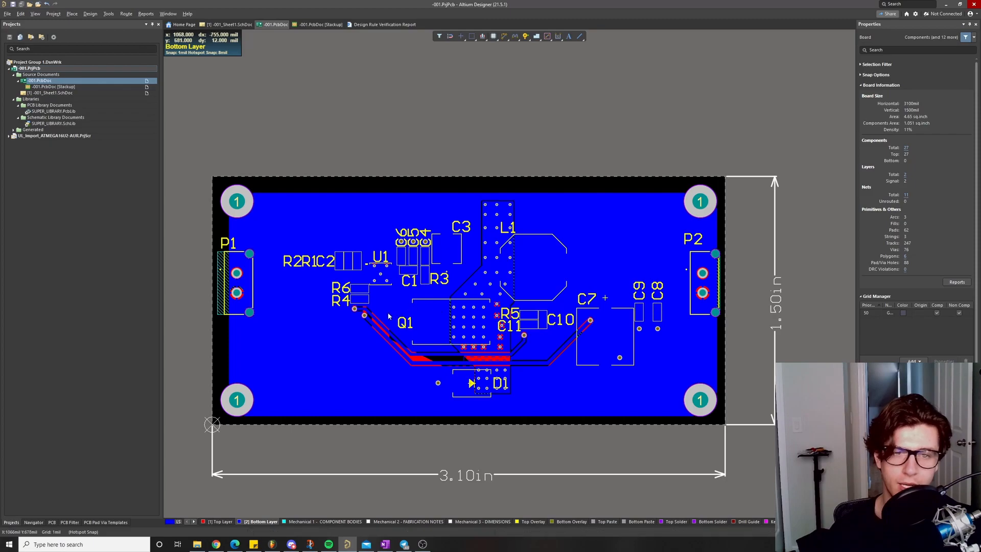
Highlight the "Short pathway to GND" note in OneNote, and clear the selection after reading it
click(381, 546)
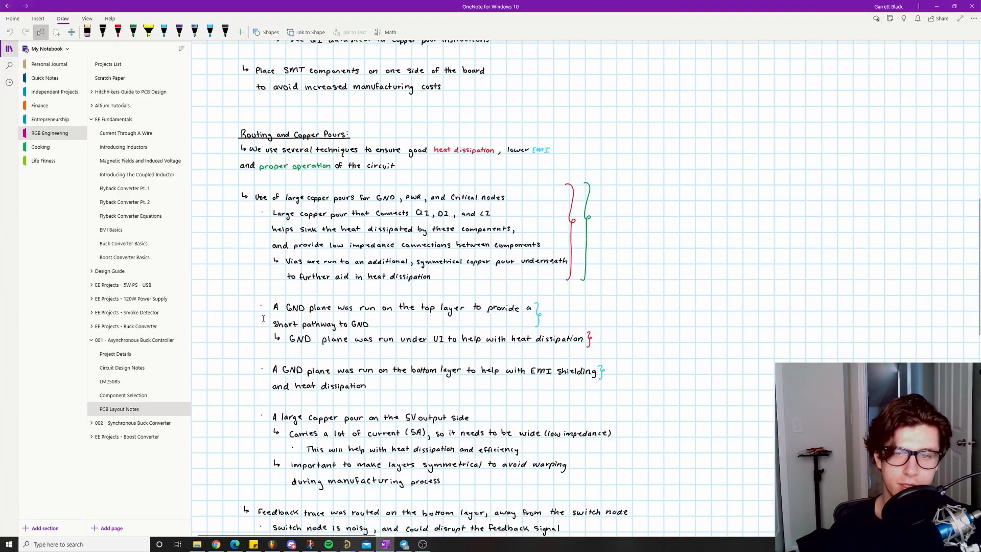
drag(308, 331, 379, 333)
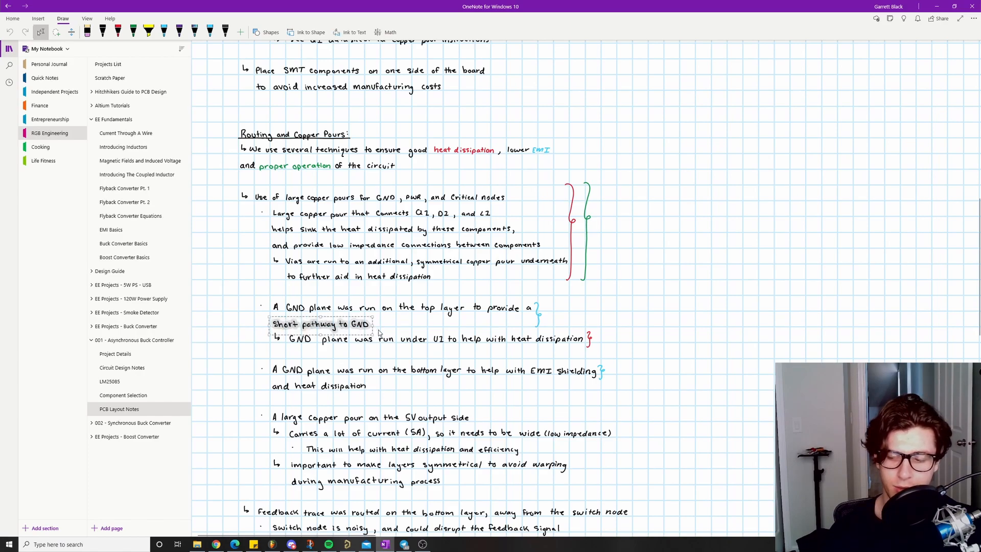
click(712, 314)
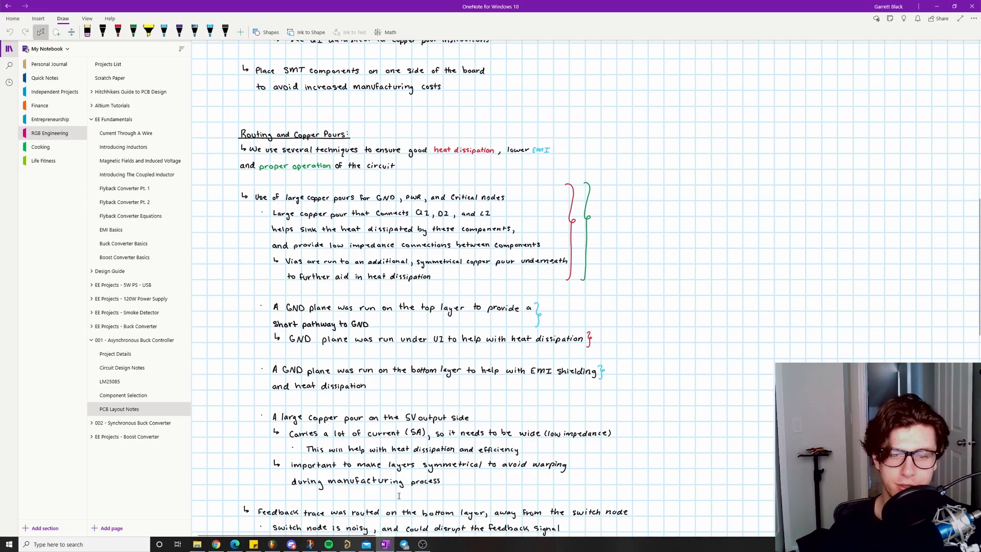
Examine the Top Layer GND connections and vias beside C7, C8 and C9 on the Altium board, and view the area around Q1
click(347, 544)
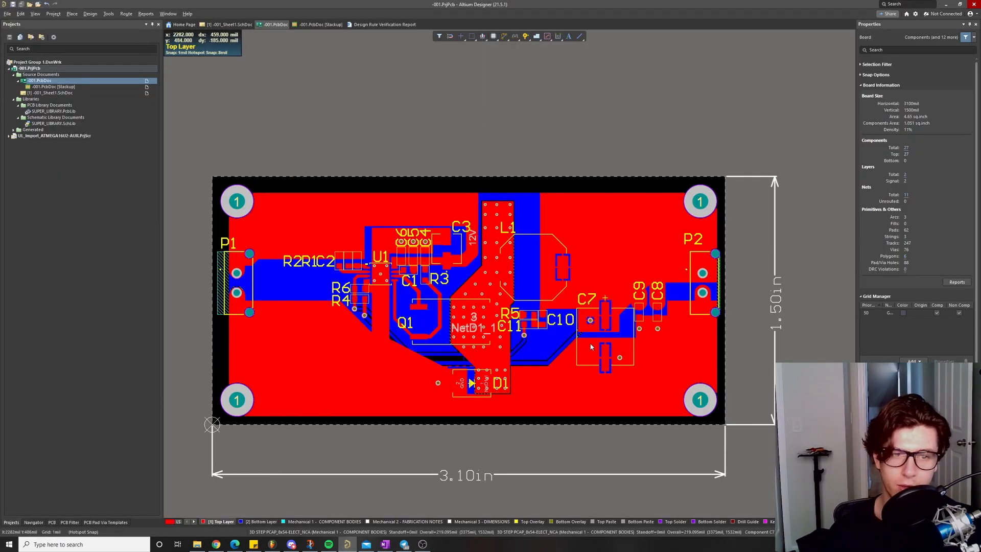
ctrl+scroll(593, 337, up, 4)
middle_drag(594, 337, 595, 327)
right_drag(574, 352, 482, 394)
middle_drag(540, 303, 540, 268)
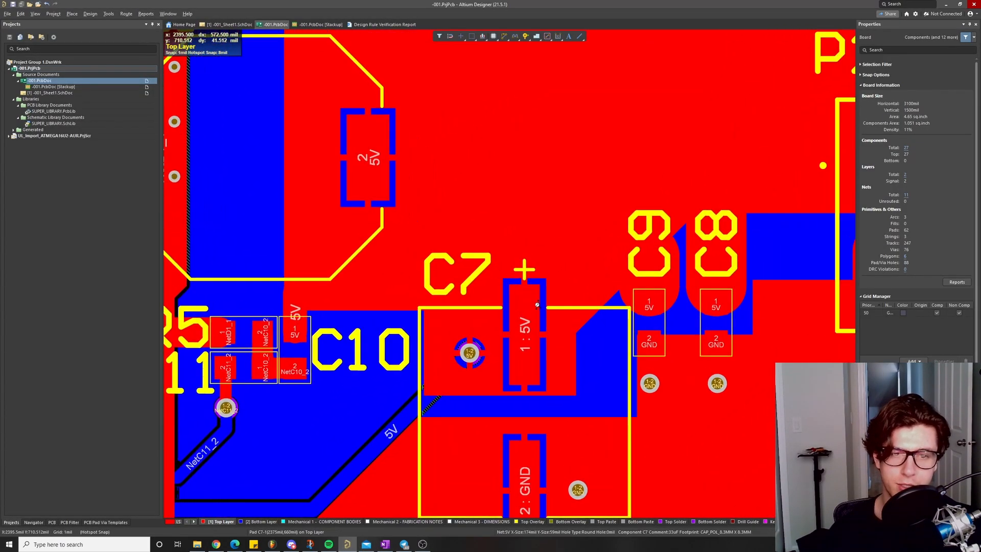
right_drag(533, 340, 530, 222)
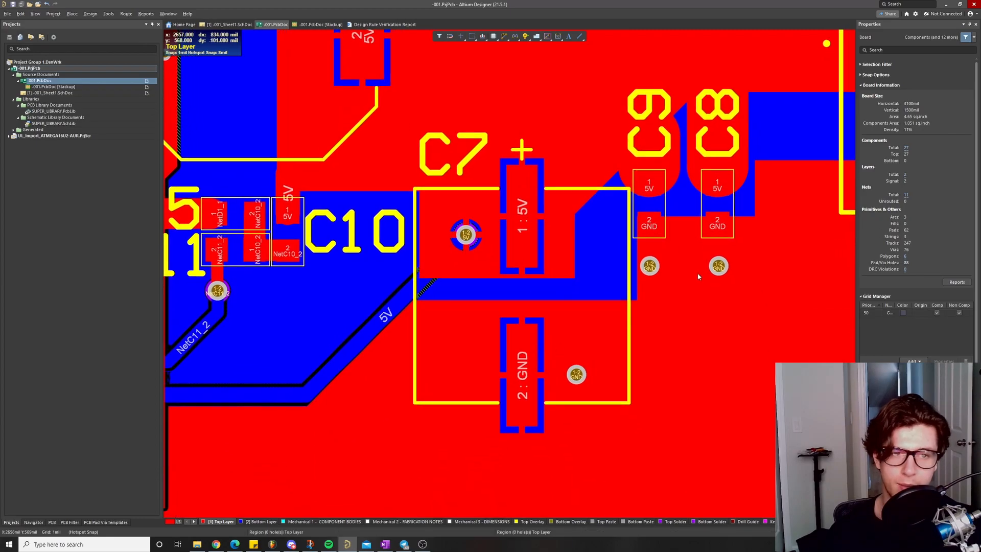
right_drag(656, 294, 679, 338)
ctrl+scroll(678, 337, down, 3)
right_drag(306, 334, 530, 374)
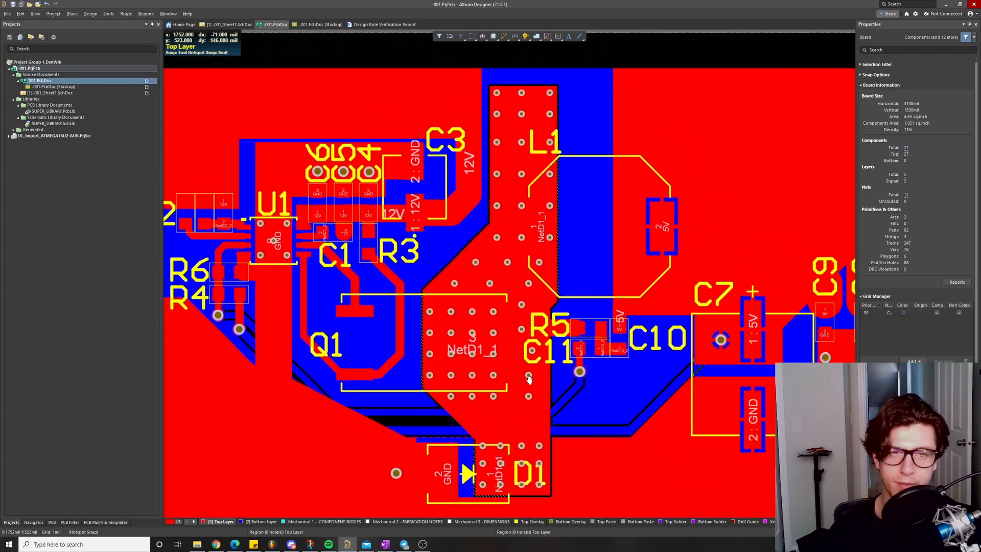
Read the OneNote layout notes on the 5V output copper pour and the feedback trace routing
click(385, 544)
scroll(300, 377, down, 1)
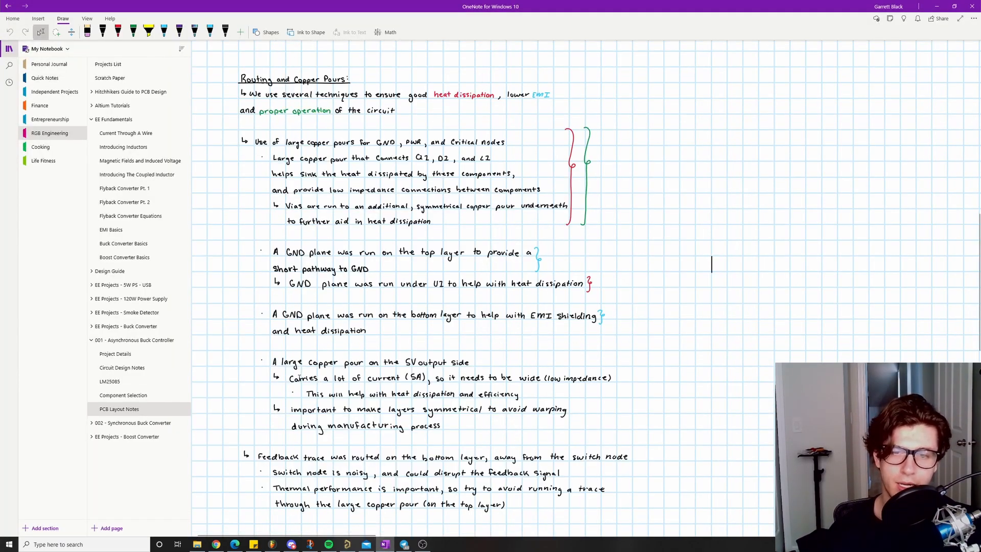
scroll(301, 375, down, 1)
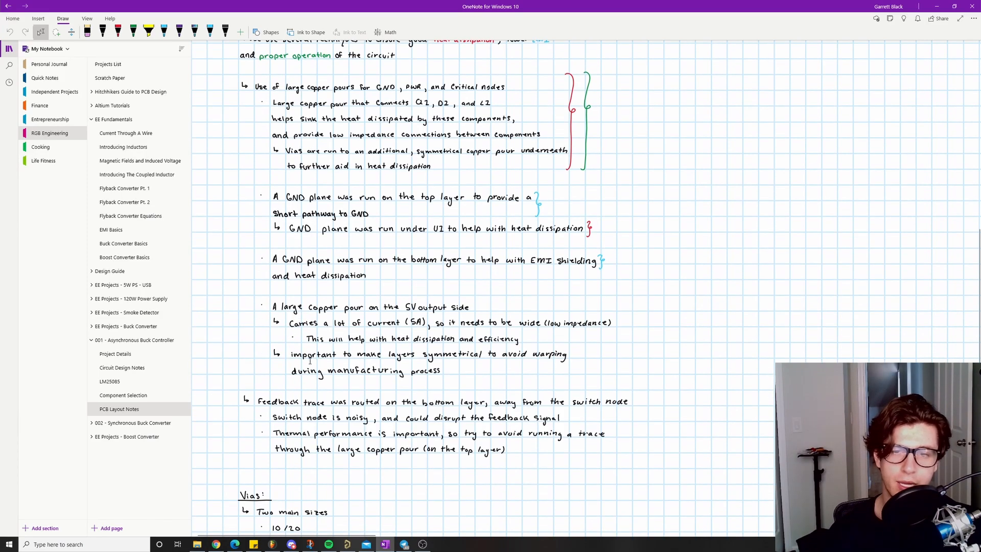
Switch to the Altium board, select the 5V polygon pour on the Top Layer, and examine it around L1, C7 and P2
click(347, 544)
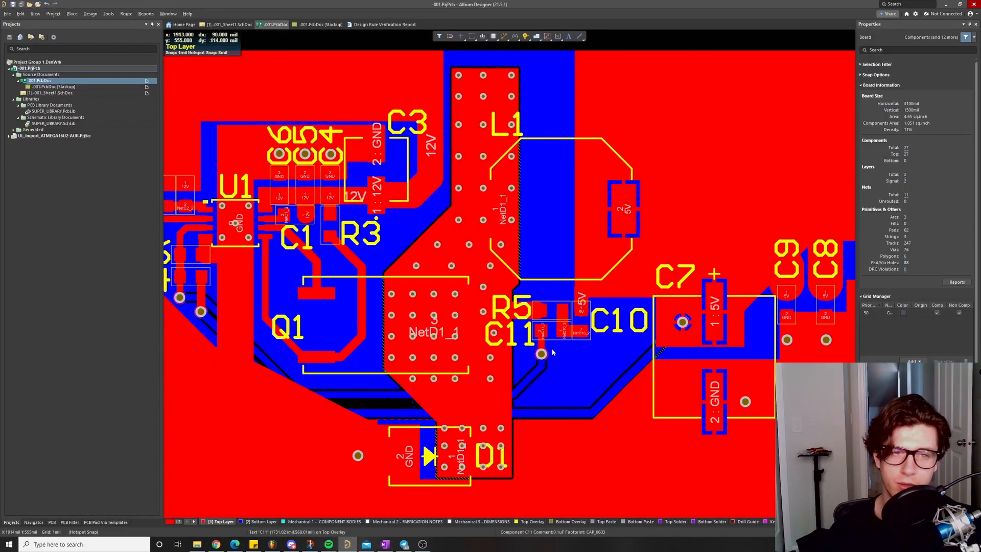
right_drag(552, 352, 321, 412)
ctrl+scroll(417, 361, down, 1)
click(507, 266)
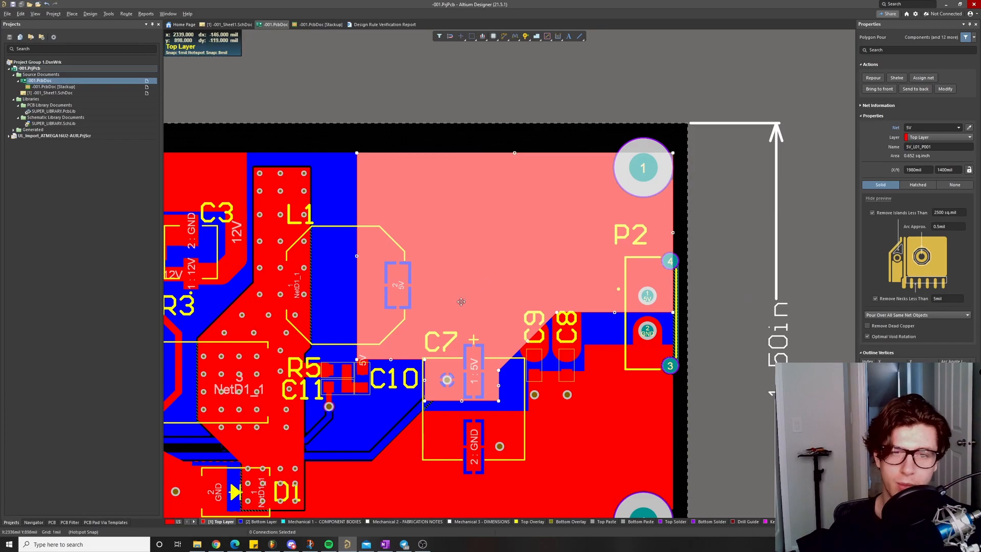
ctrl+scroll(464, 327, up, 1)
ctrl+scroll(463, 327, up, 1)
right_drag(463, 328, 455, 273)
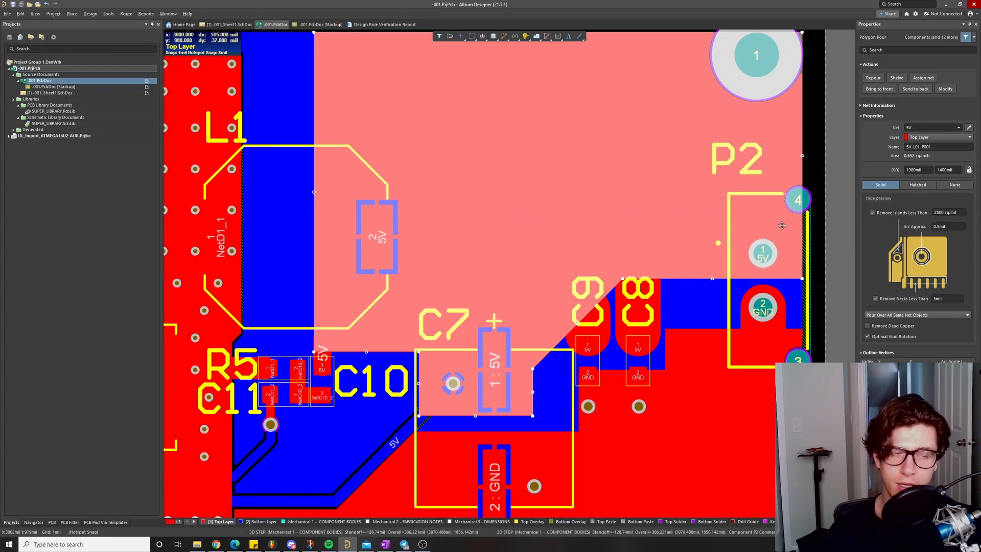
right_drag(782, 225, 726, 249)
ctrl+scroll(492, 251, down, 1)
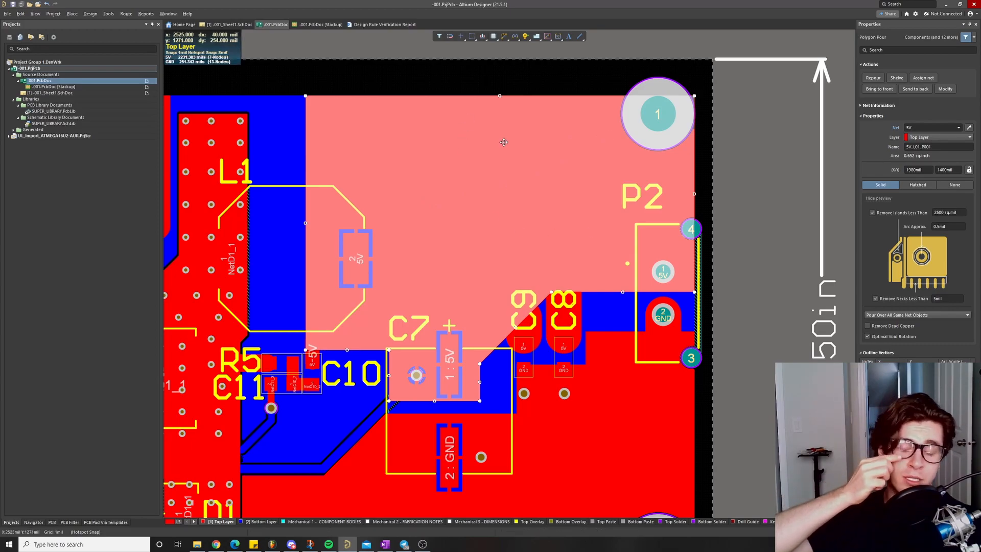
Recheck the 5V pour and layer symmetry notes in OneNote, and compare the Bottom and Top Layer copper across the Altium board
key(alt+Tab)
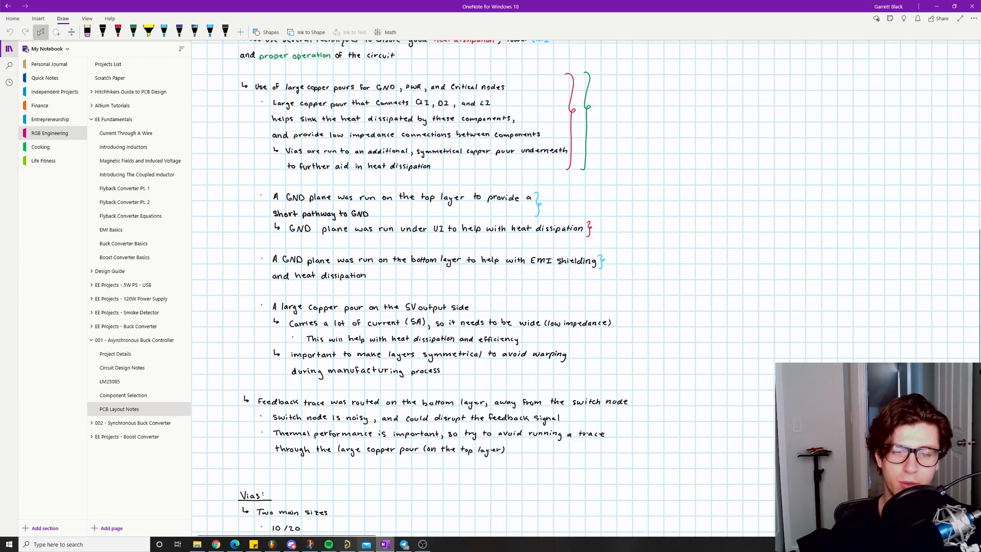
click(348, 544)
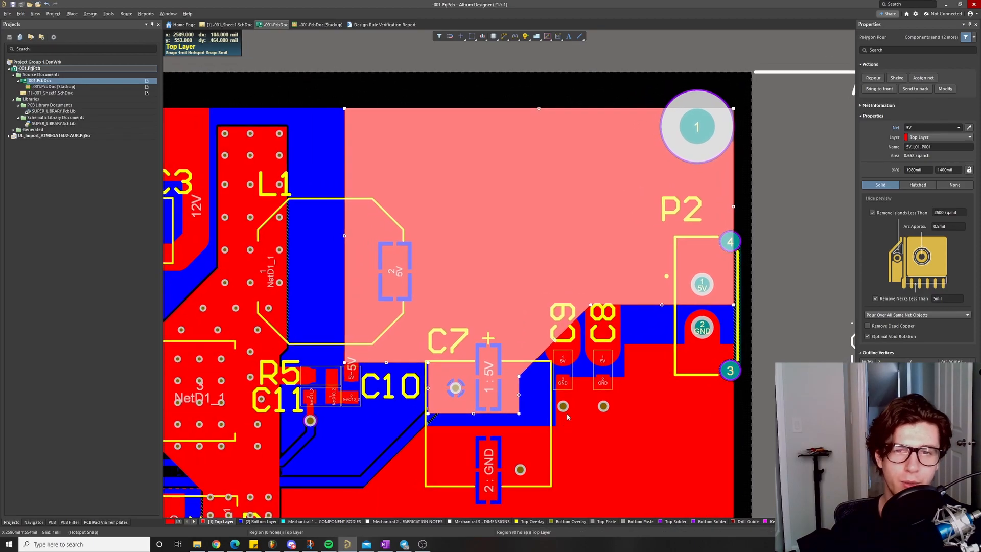
ctrl+scroll(568, 417, down, 3)
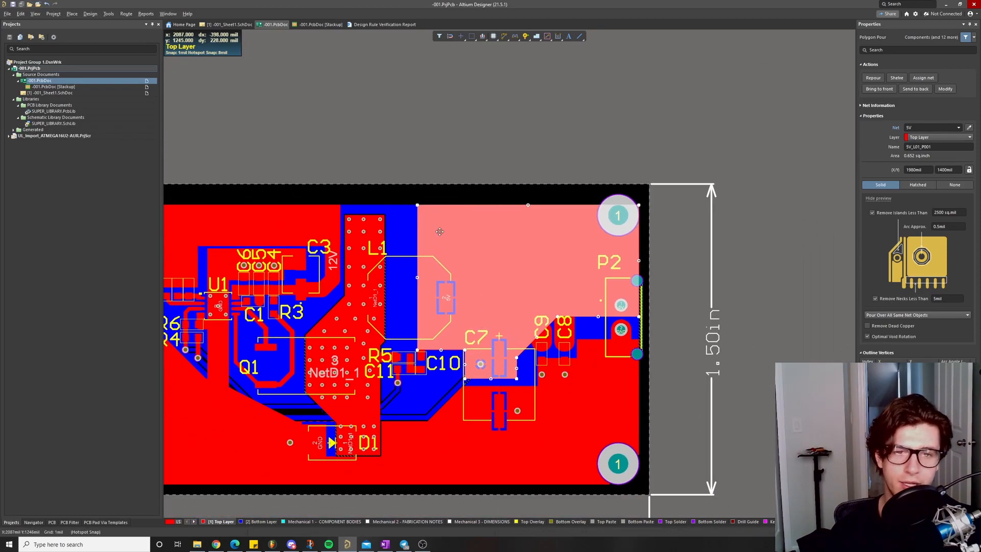
click(253, 521)
click(482, 185)
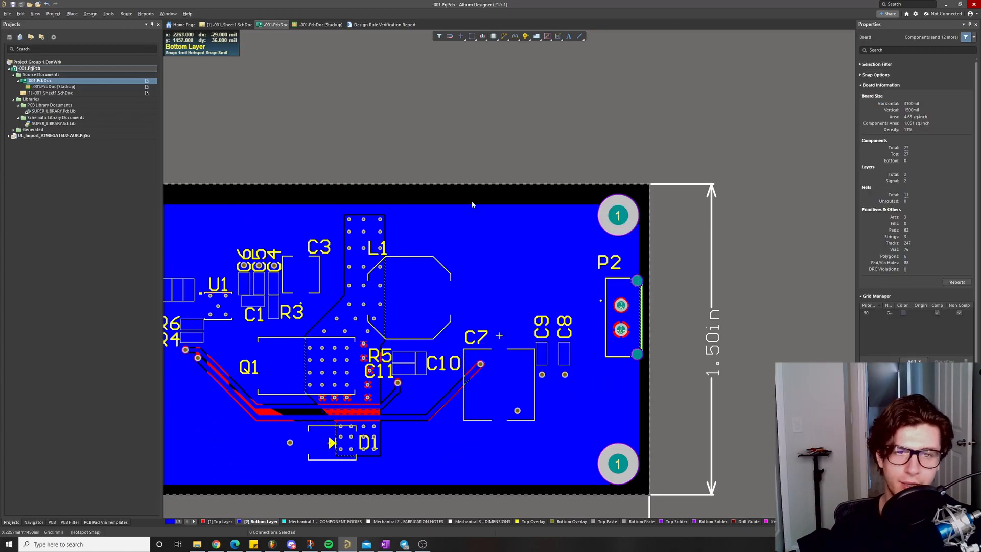
click(220, 521)
ctrl+scroll(529, 358, down, 3)
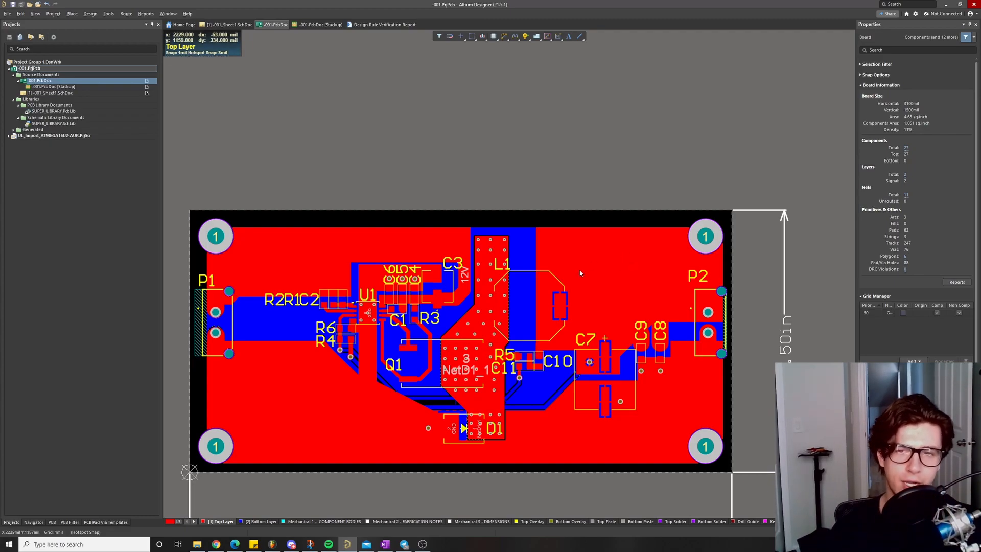
right_drag(613, 274, 606, 281)
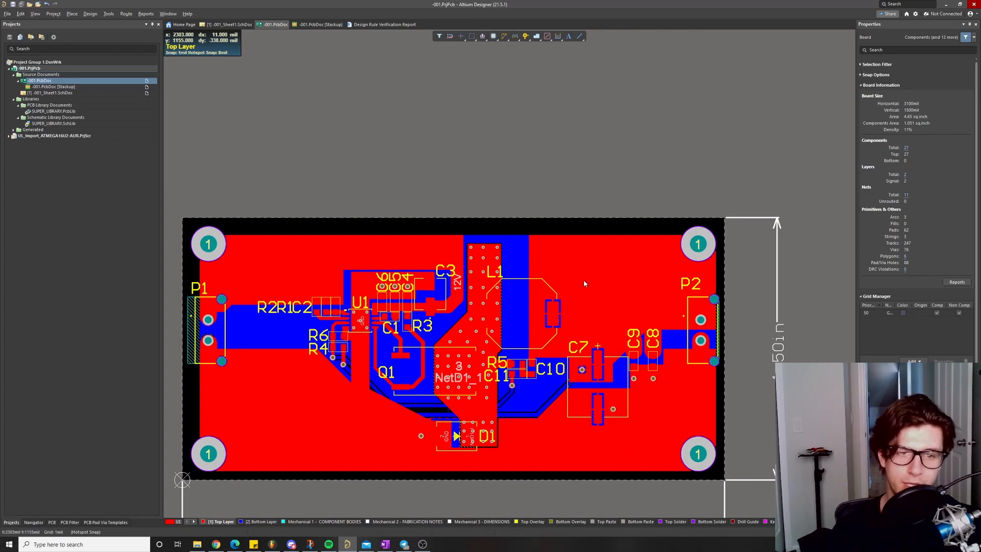
right_drag(510, 300, 554, 308)
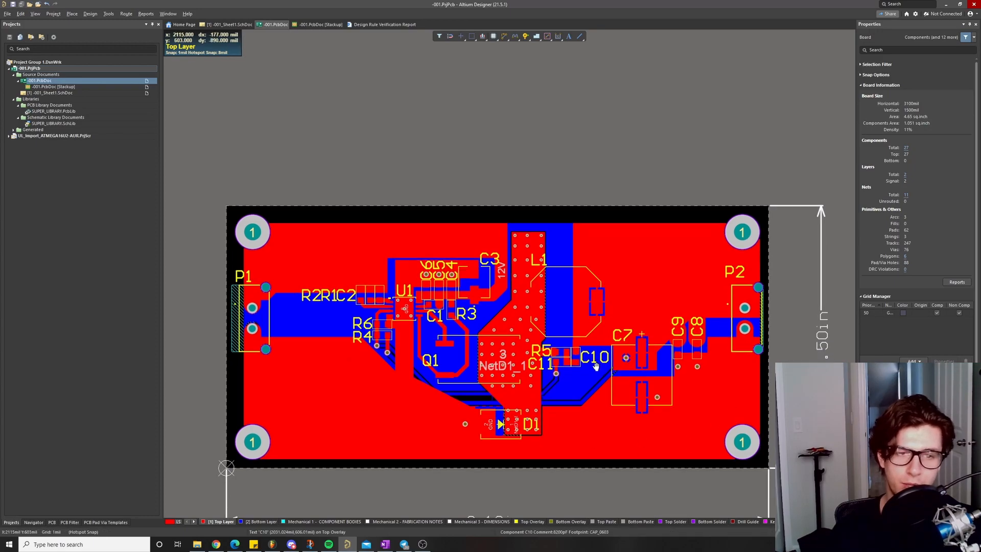
scroll(604, 372, down, 1)
right_drag(539, 440, 539, 456)
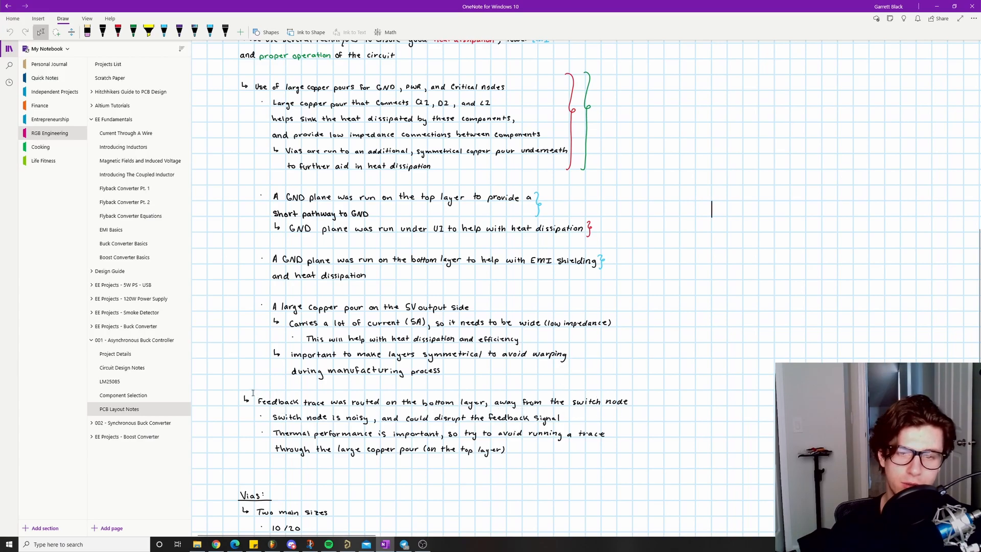
Highlight the feedback trace routing note in OneNote, and examine the traces running between Q1 and D1 on Altium's Bottom Layer
drag(252, 393, 634, 403)
click(557, 438)
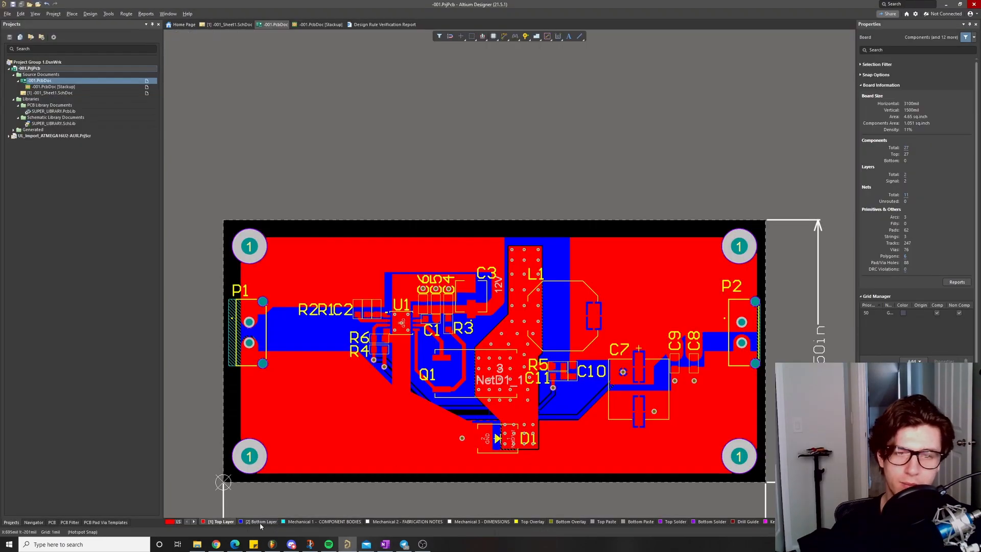
click(260, 522)
ctrl+scroll(501, 414, up, 3)
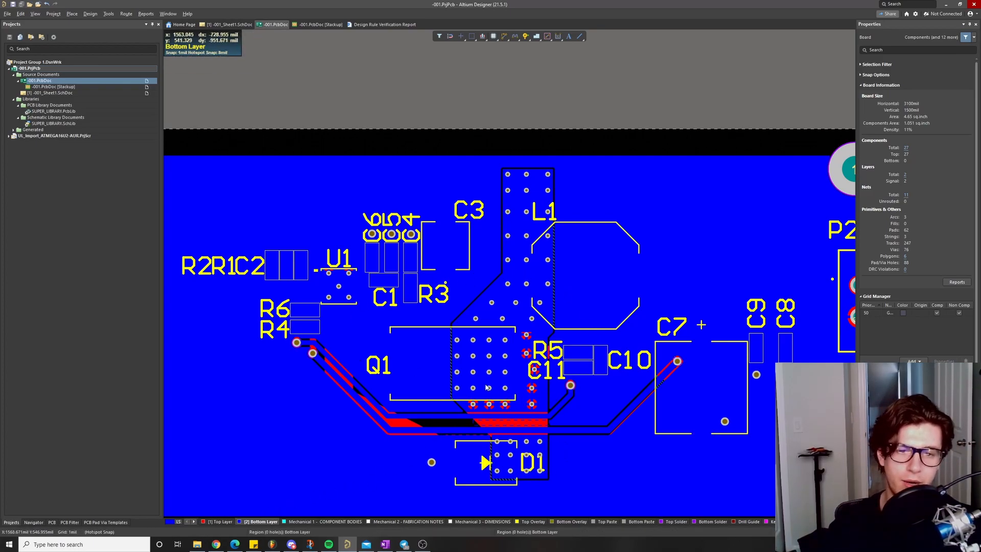
right_drag(536, 403, 534, 327)
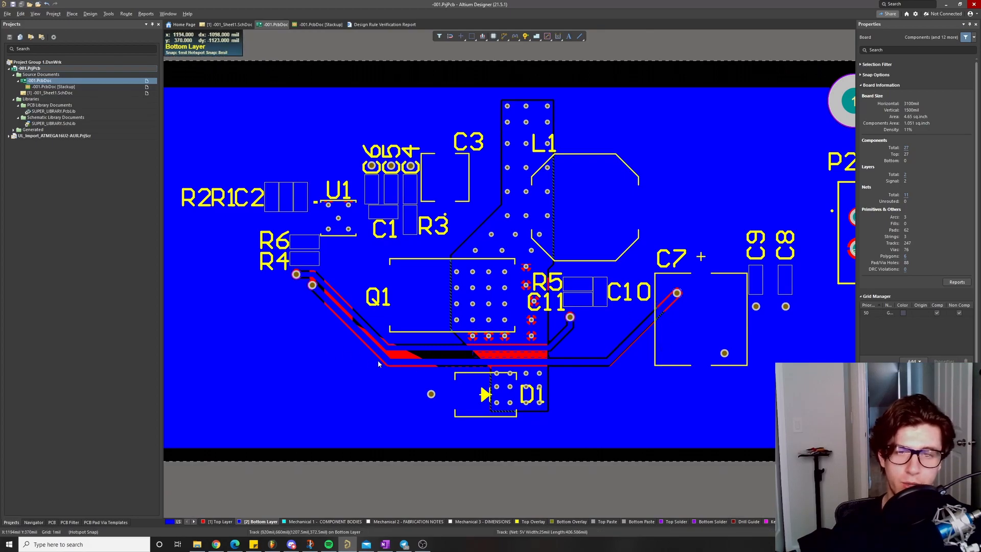
ctrl+scroll(490, 337, up, 3)
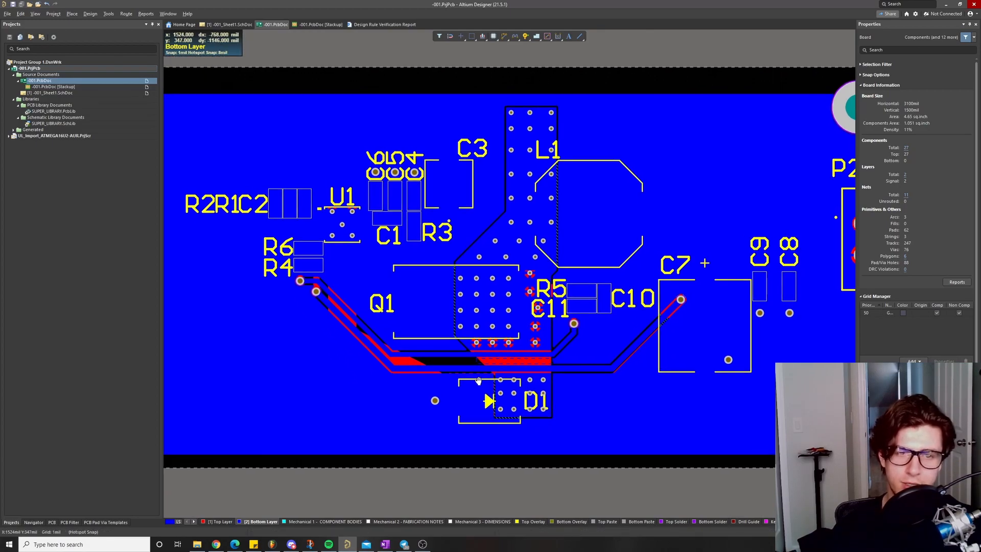
right_drag(595, 341, 639, 348)
ctrl+scroll(613, 347, down, 2)
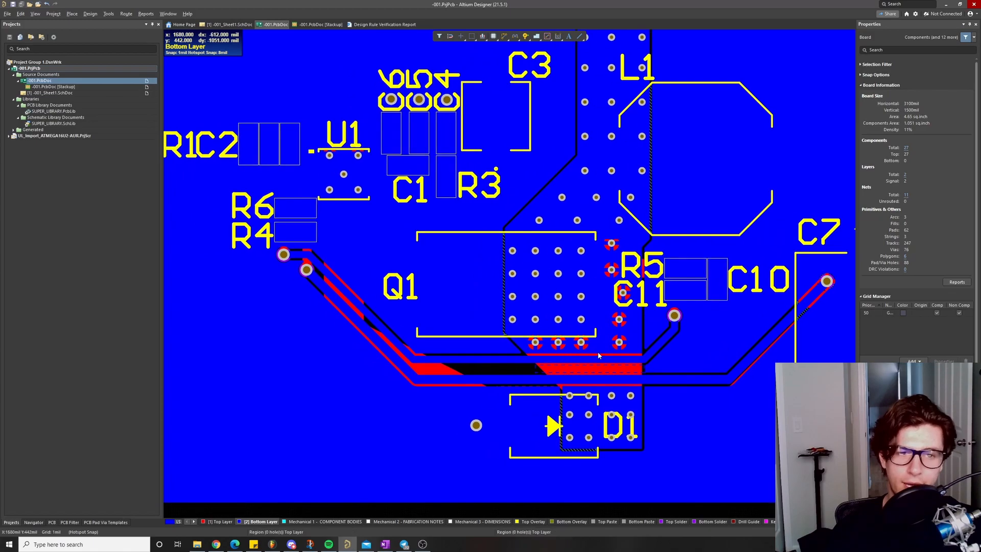
ctrl+scroll(628, 347, up, 2)
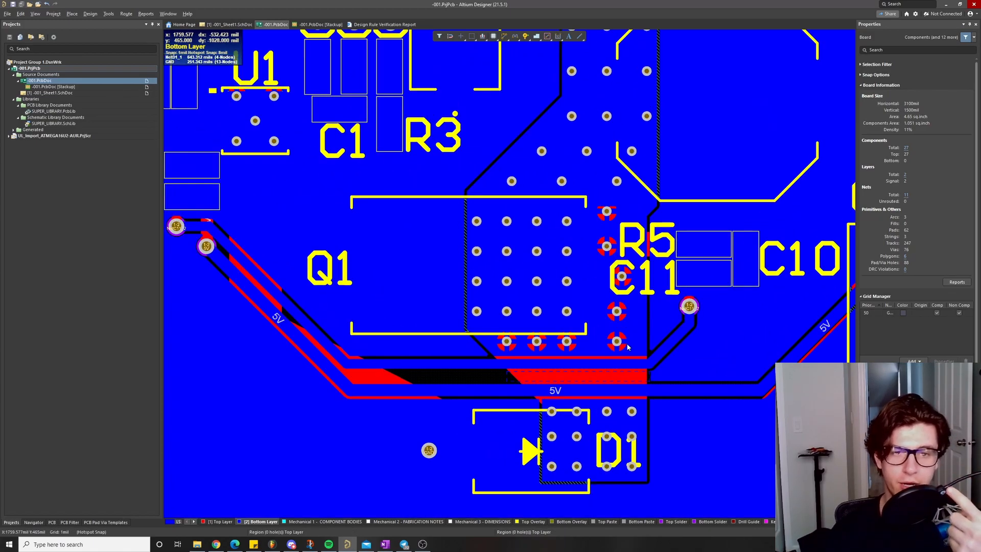
Check the OneNote note on keeping traces out of the large copper pour, and inspect the 5V and NetC11_2 traces in Altium
key(alt+Tab)
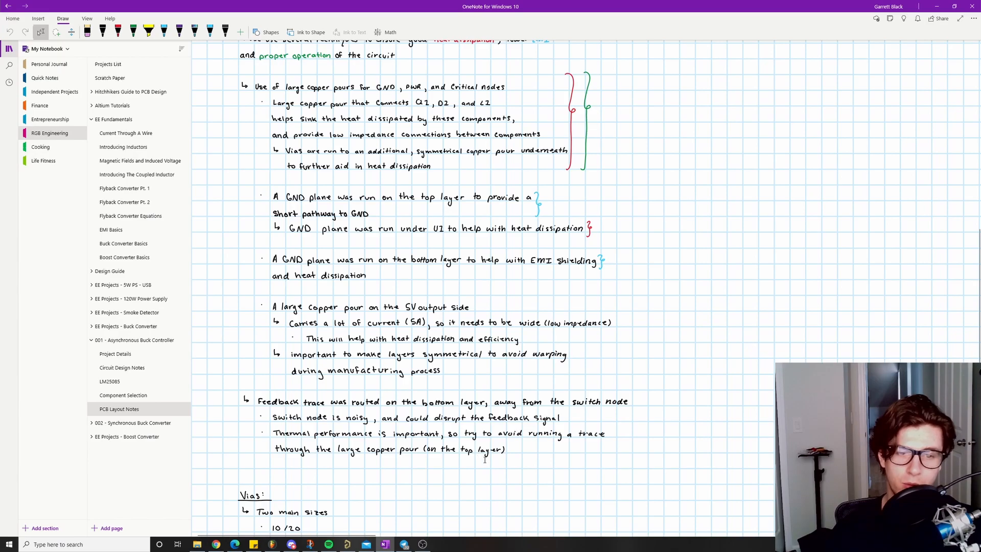
click(355, 546)
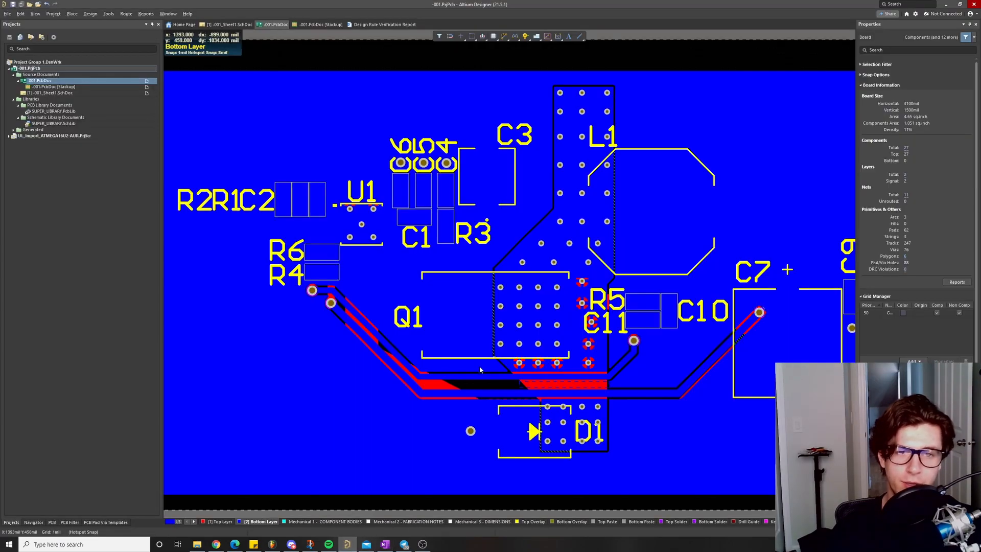
ctrl+scroll(559, 418, up, 3)
ctrl+scroll(559, 418, down, 3)
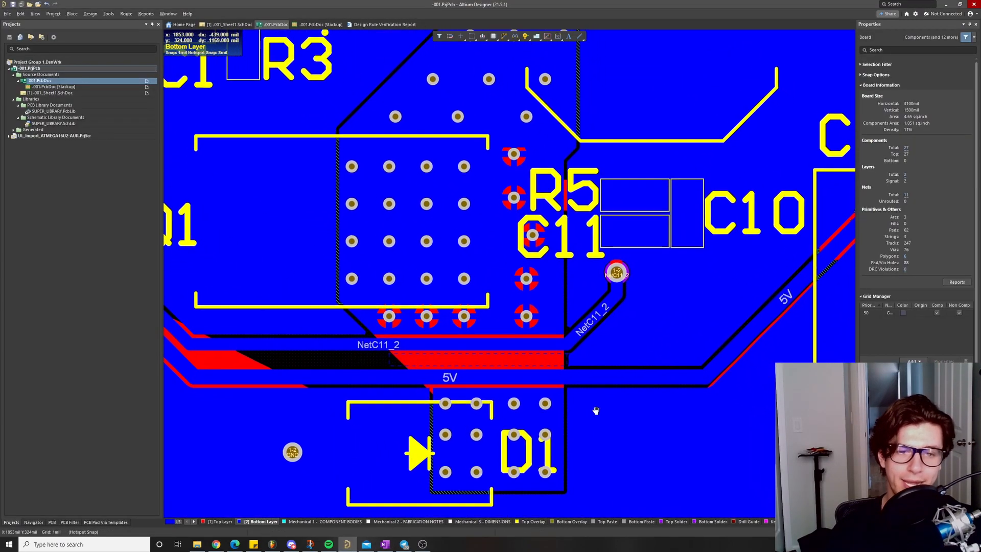
Compare the NetD1_1 copper pour on the Top Layer with the feedback traces crossing beneath it on the Bottom Layer
click(220, 521)
ctrl+scroll(499, 327, down, 4)
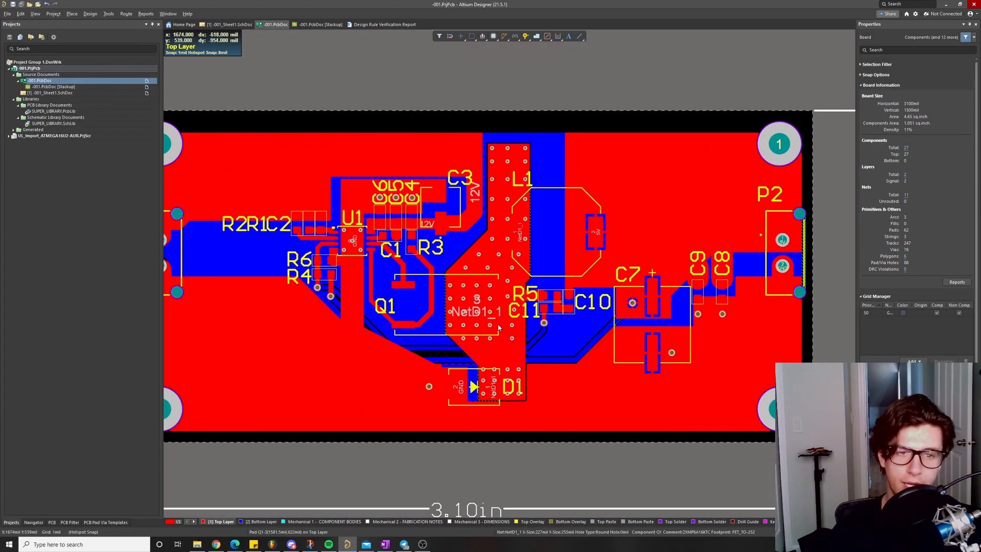
click(252, 521)
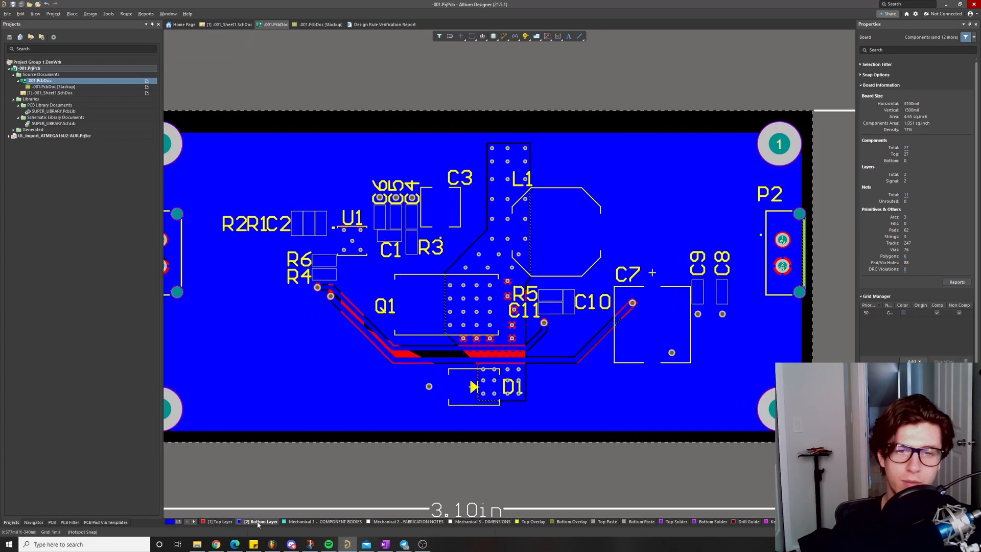
ctrl+scroll(500, 349, up, 3)
ctrl+scroll(500, 349, up, 3)
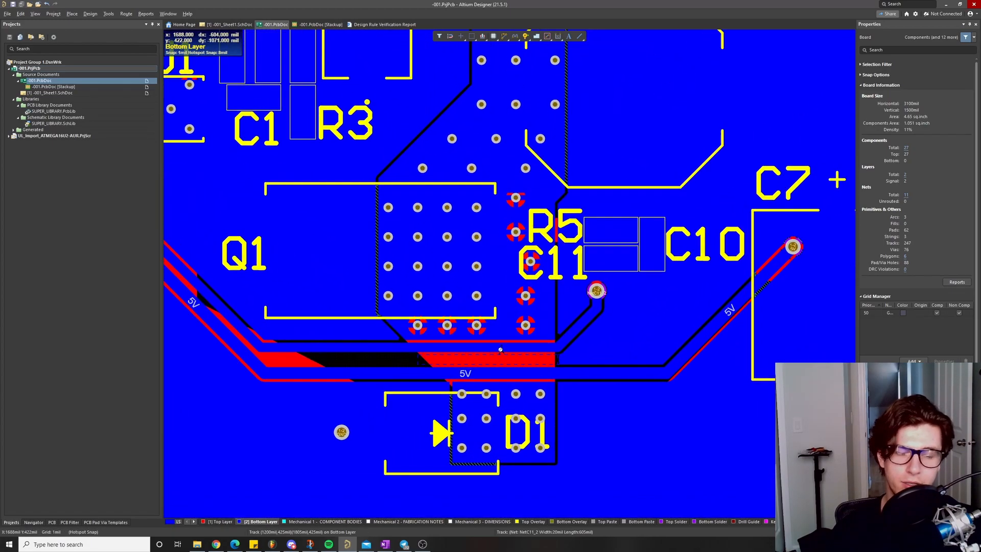
ctrl+scroll(501, 353, down, 4)
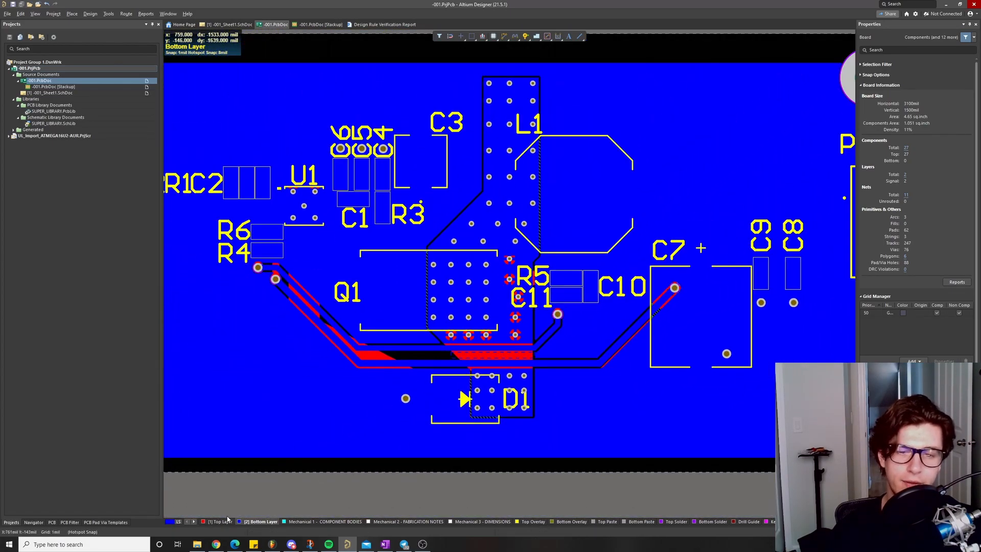
click(220, 521)
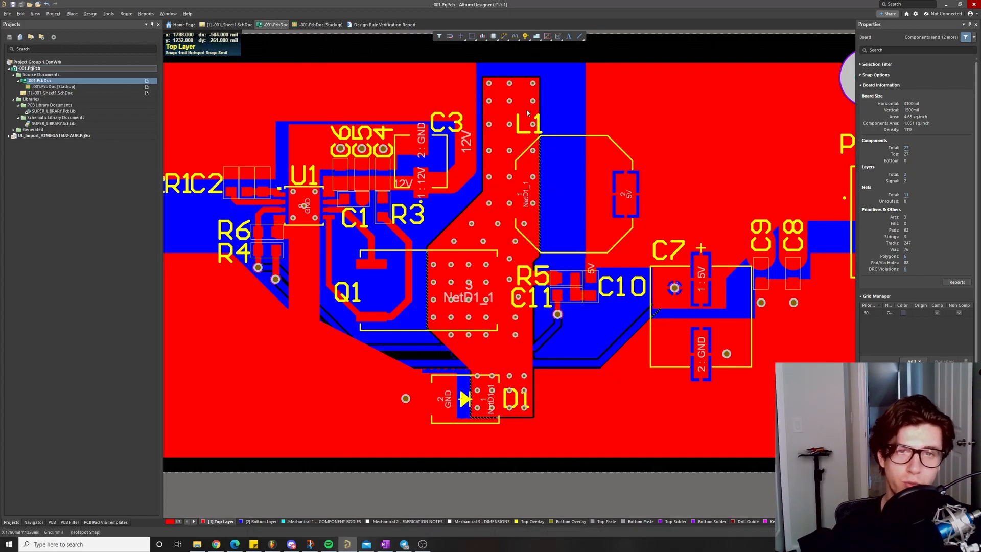
click(262, 521)
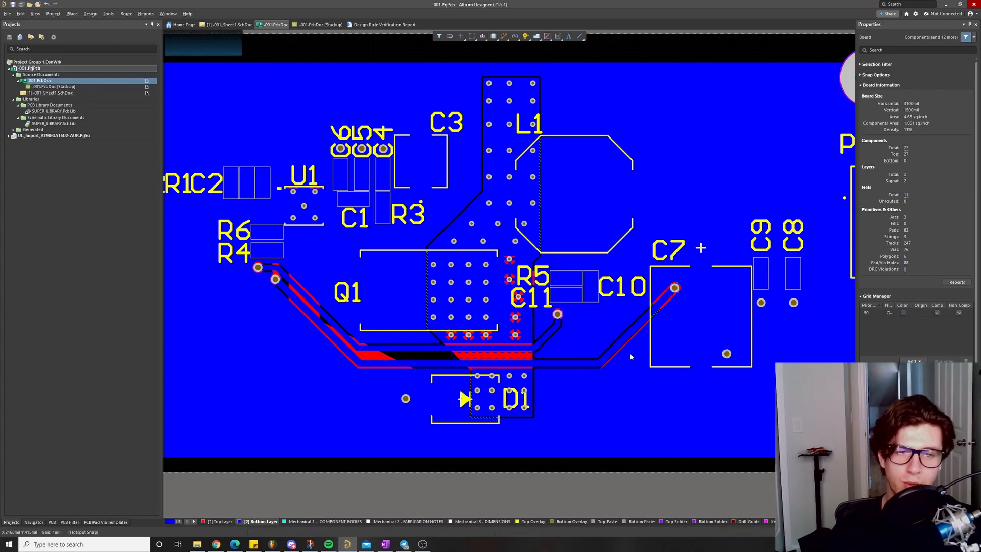
click(218, 522)
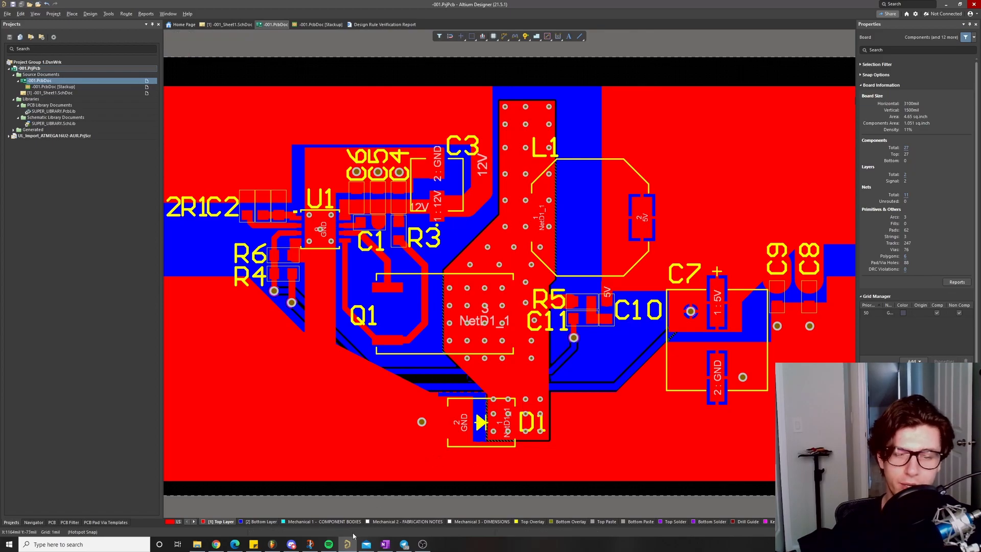
Read the Vias section of the OneNote layout notes, and view the vias across the Top Layer of the Altium board
click(385, 544)
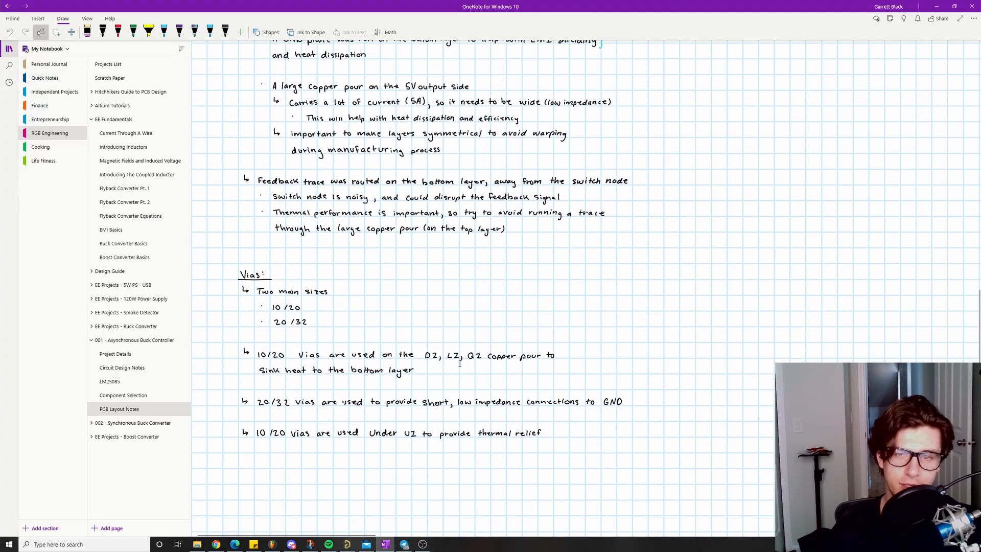
scroll(460, 364, up, 2)
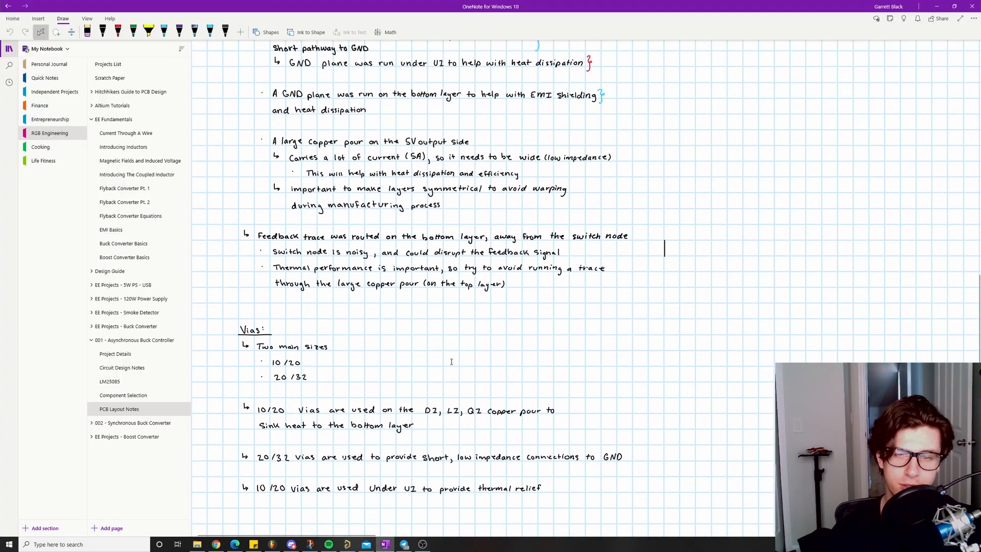
click(347, 544)
ctrl+scroll(441, 317, down, 5)
mouse_move(442, 317)
right_down()
mouse_move(490, 332)
mouse_move(450, 332)
right_up()
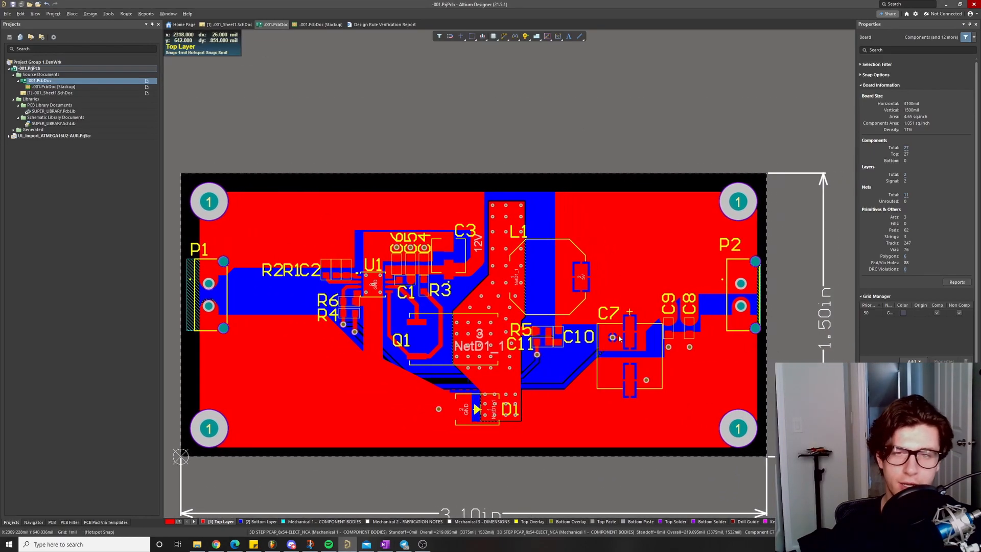
right_drag(618, 335, 644, 340)
ctrl+scroll(527, 278, up, 2)
right_drag(527, 277, 533, 231)
Check the 10/20 via note in OneNote, and inspect the properties of a NetD1_1 via in Q1's large pad in Altium
click(385, 544)
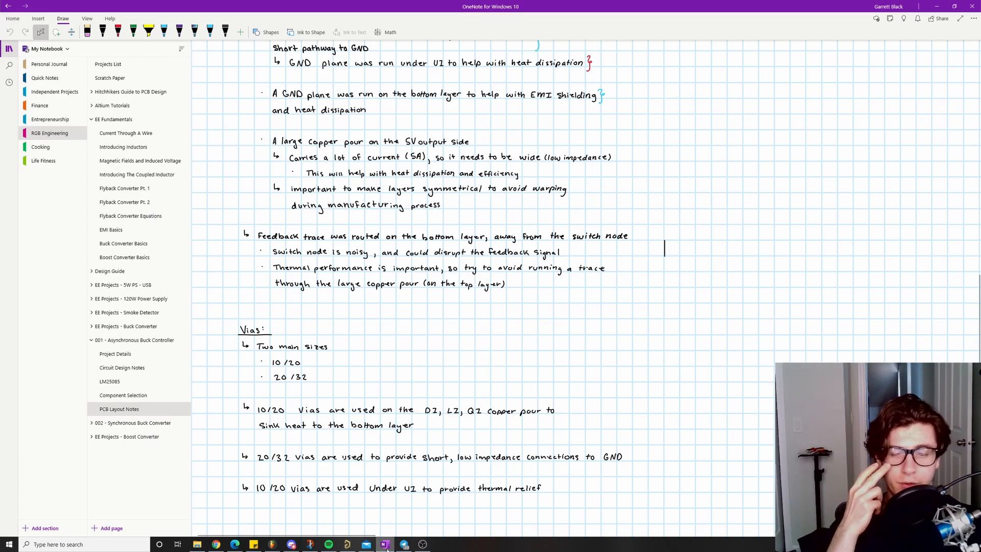
click(347, 544)
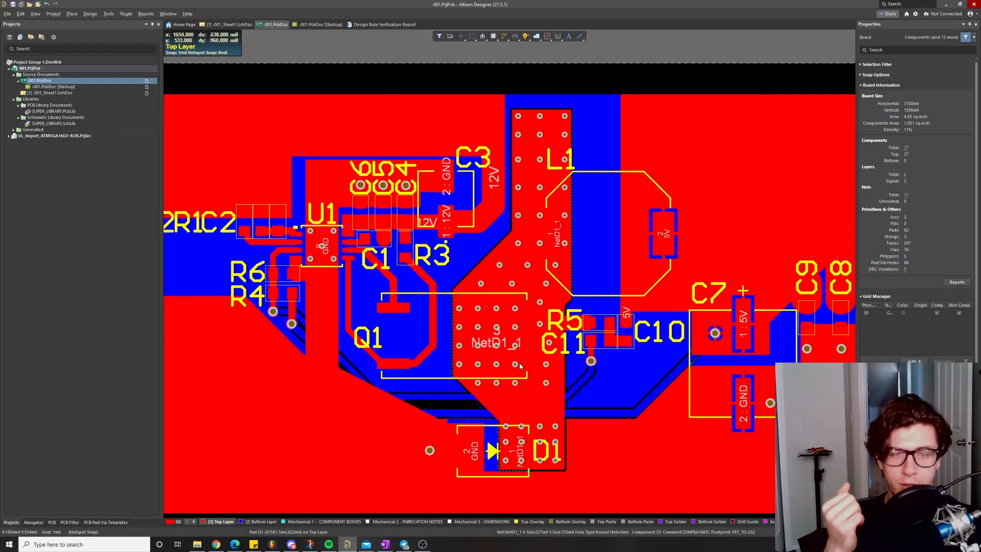
right_drag(519, 367, 543, 377)
ctrl+scroll(504, 342, up, 5)
click(436, 272)
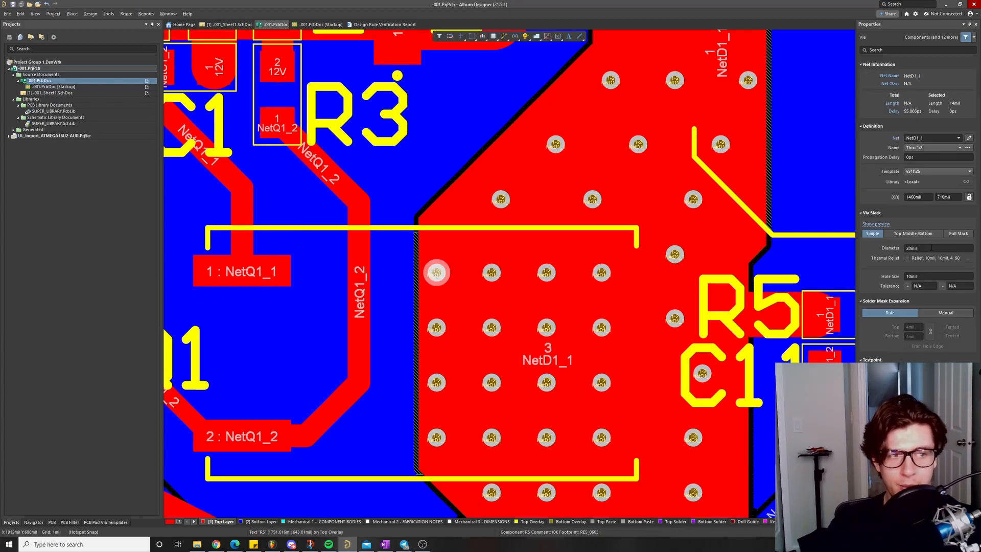
ctrl+scroll(530, 317, down, 5)
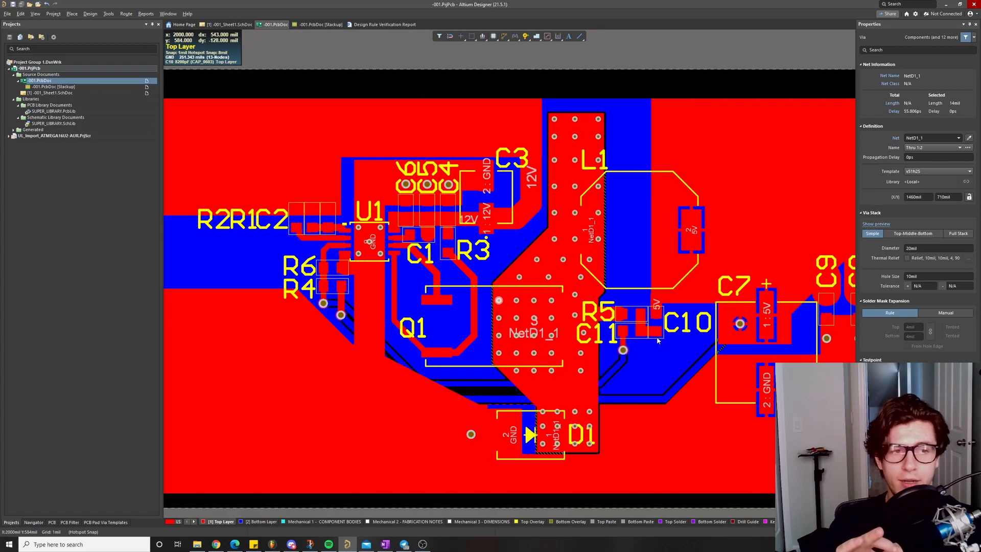
Display the board in 3D layout and examine a via's hole and copper ring up close, along with the area around C7
click(35, 13)
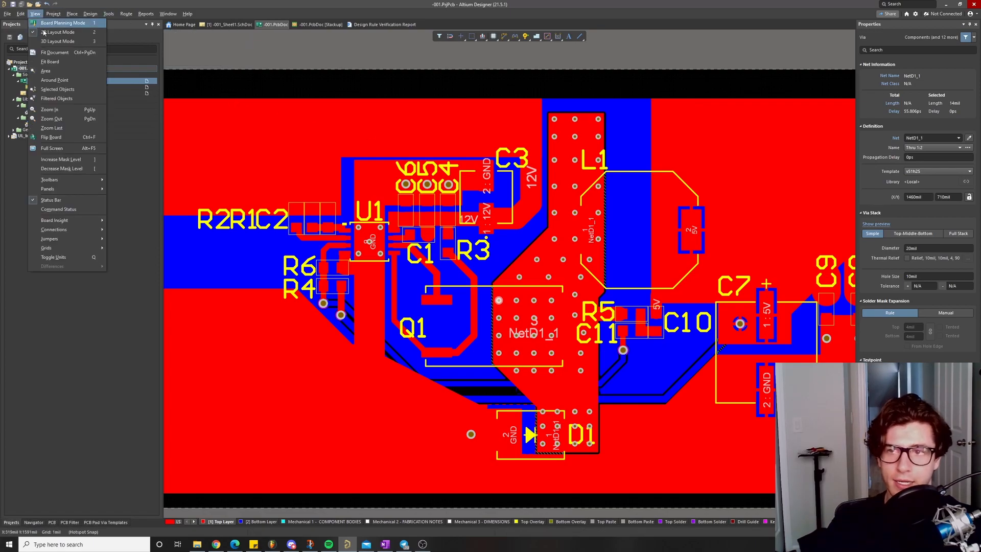
click(51, 43)
right_drag(629, 293, 250, 219)
ctrl+scroll(576, 284, up, 6)
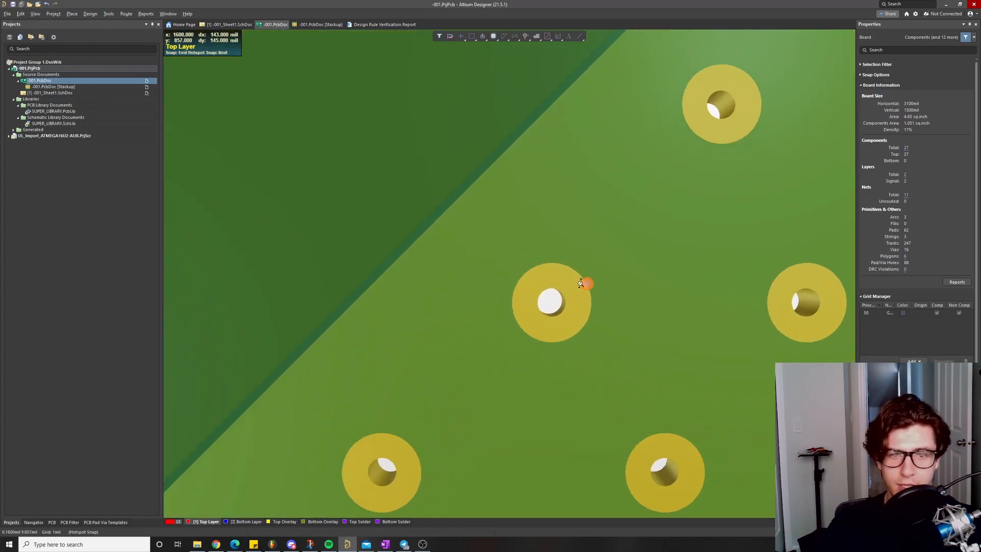
right_drag(577, 291, 556, 296)
ctrl+scroll(515, 299, up, 10)
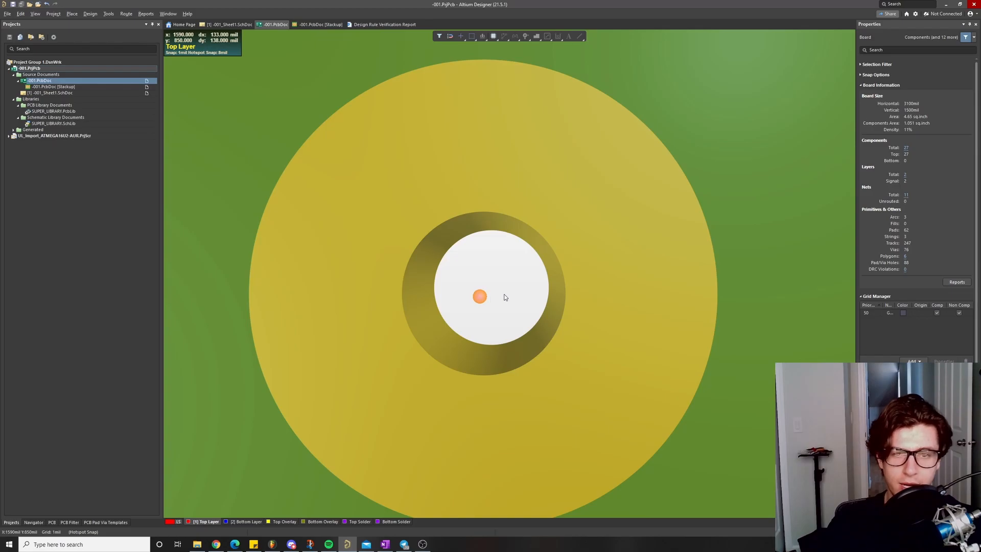
ctrl+scroll(505, 297, down, 15)
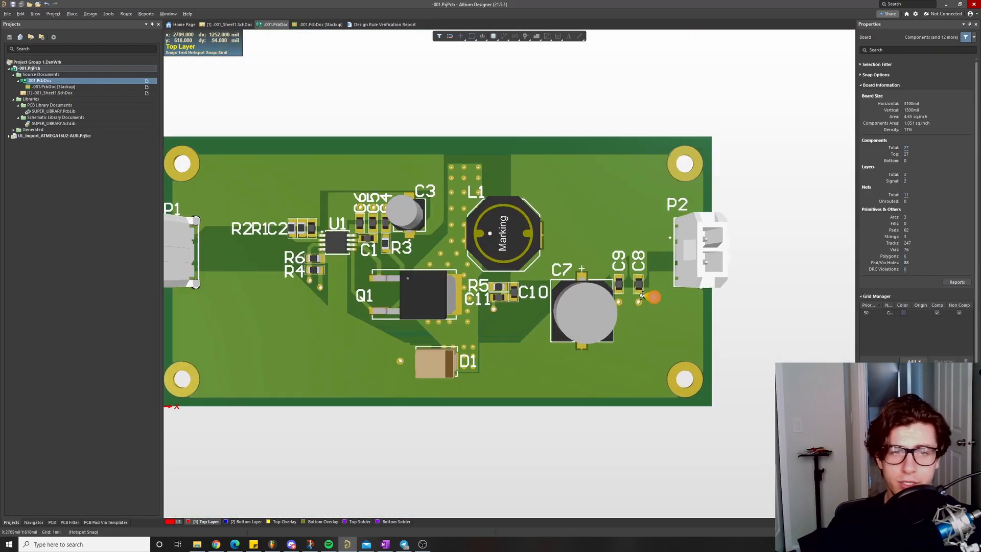
ctrl+scroll(642, 295, up, 5)
ctrl+scroll(642, 296, down, 3)
Return the board to 2D layout and inspect the properties of the GND via beside D1's GND pad
click(35, 14)
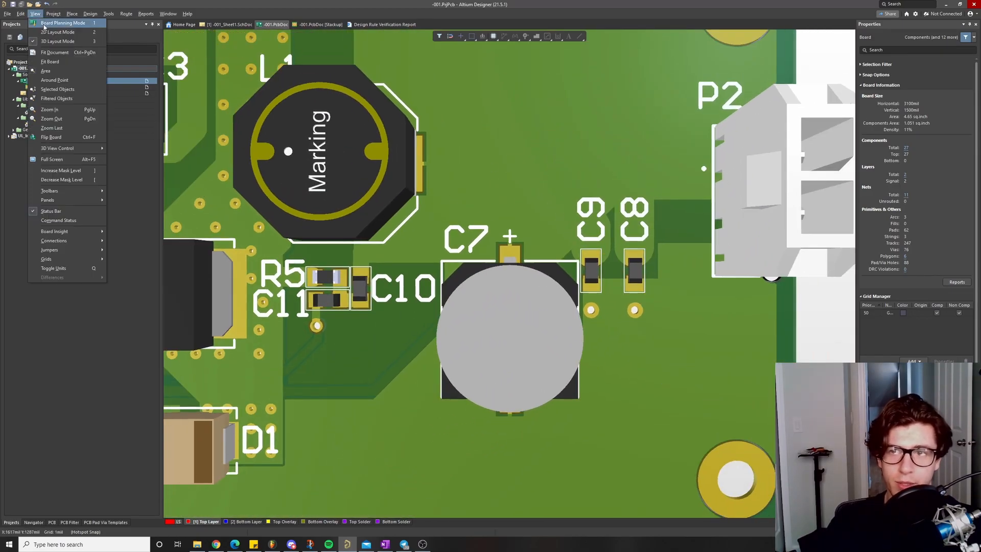
click(56, 32)
ctrl+scroll(493, 372, up, 5)
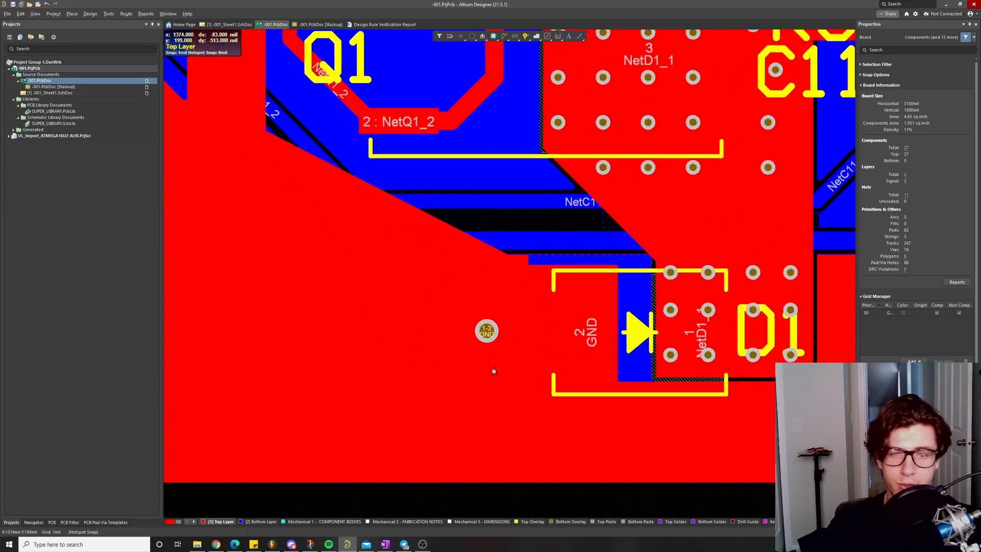
ctrl+scroll(494, 371, up, 1)
click(484, 321)
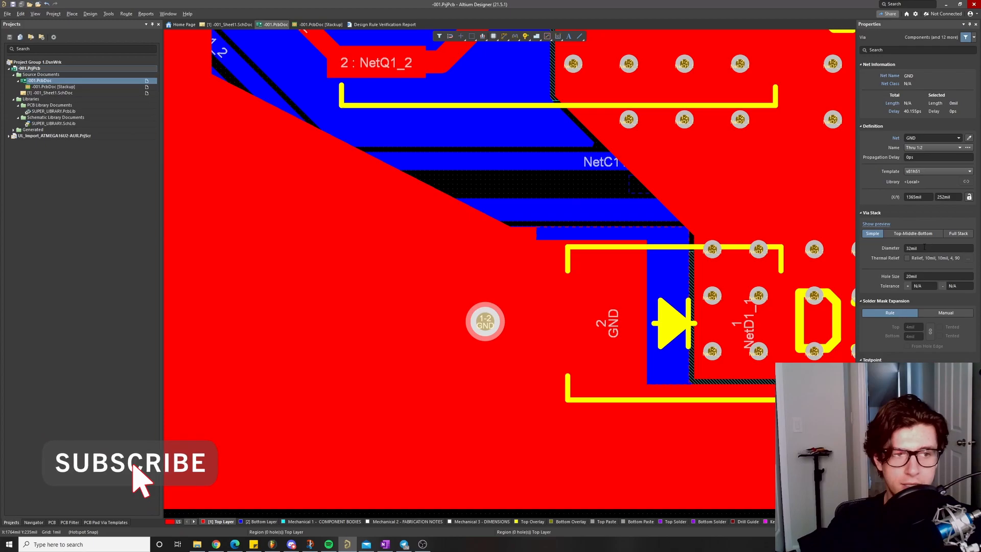
ctrl+scroll(594, 330, down, 2)
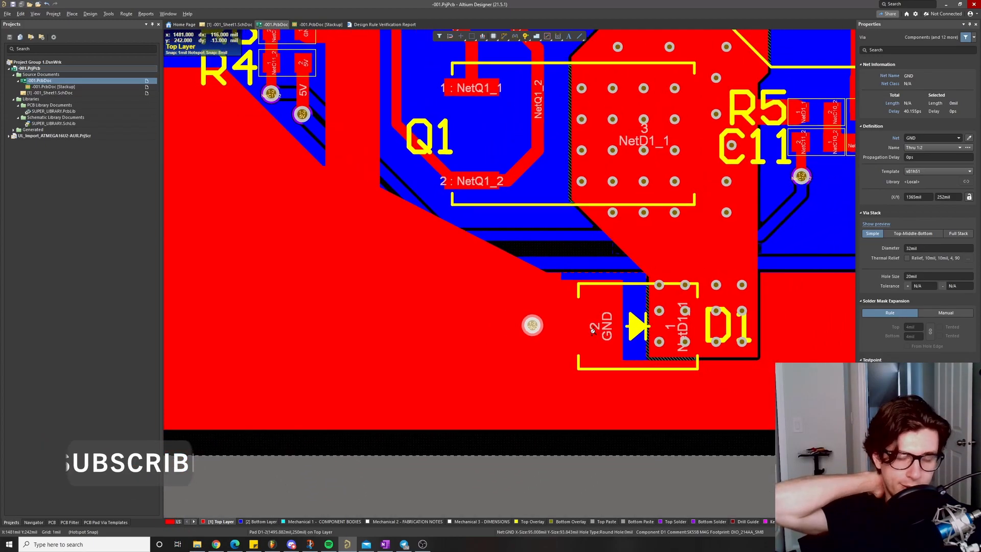
ctrl+scroll(592, 331, down, 2)
Check the Vias notes in OneNote, and examine the NetD1_1 pour's via array around Q1 on the Bottom Layer in Altium
click(385, 543)
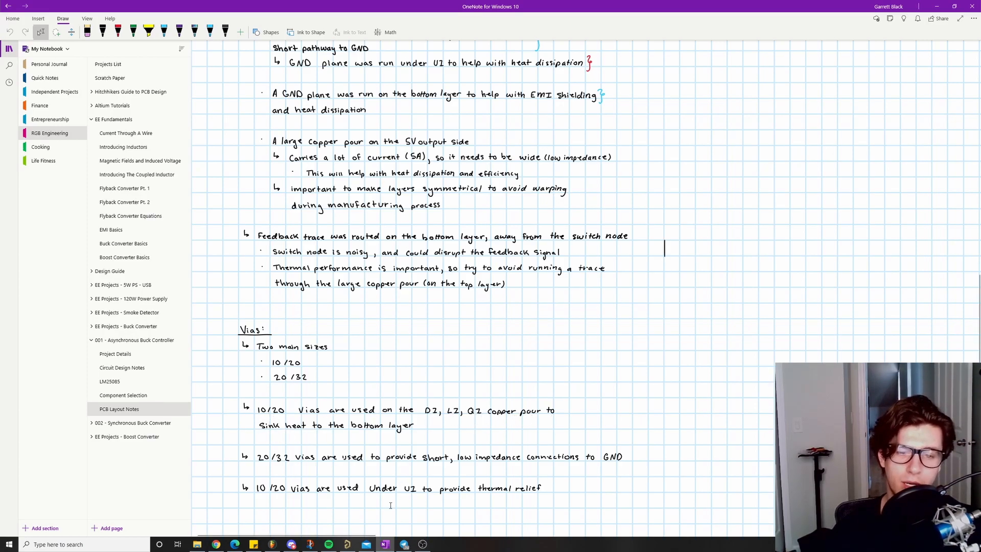
click(346, 545)
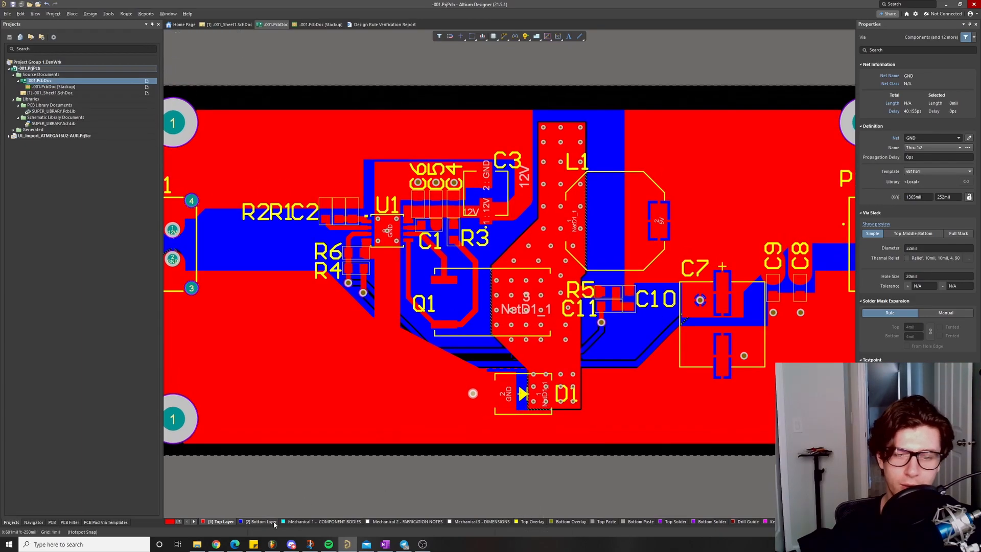
key(KP_Multiply)
ctrl+scroll(558, 252, up, 3)
right_drag(557, 252, 547, 255)
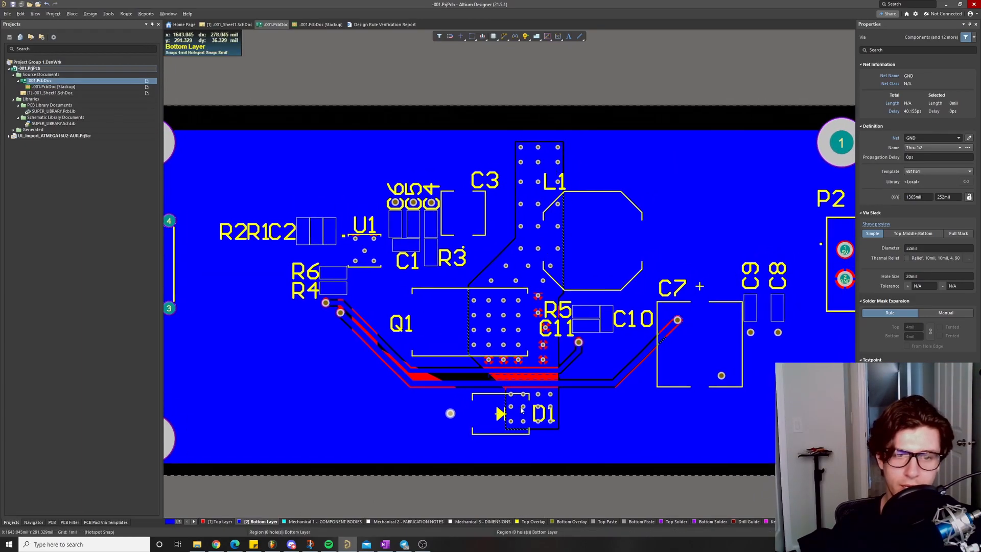
ctrl+scroll(514, 319, up, 2)
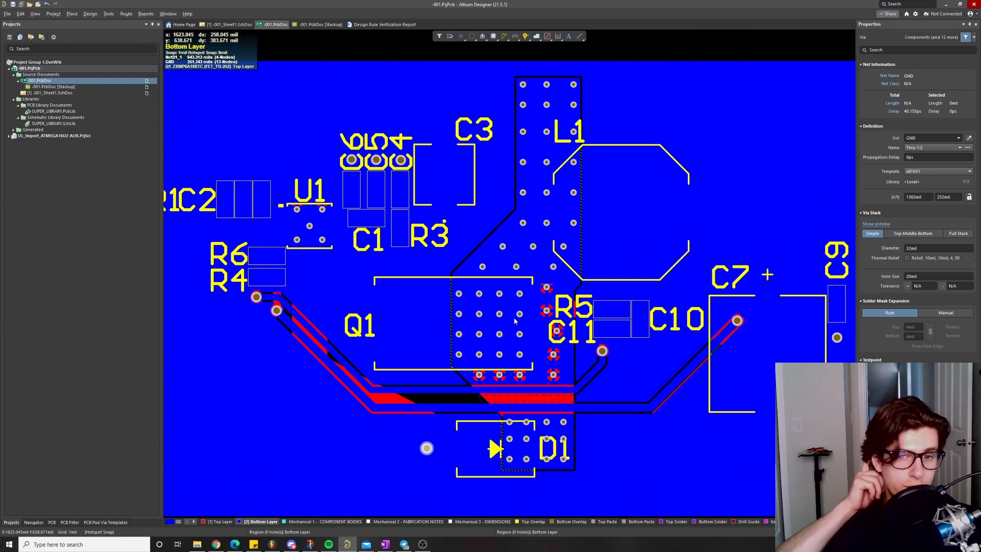
ctrl+scroll(515, 320, up, 1)
ctrl+scroll(525, 311, up, 5)
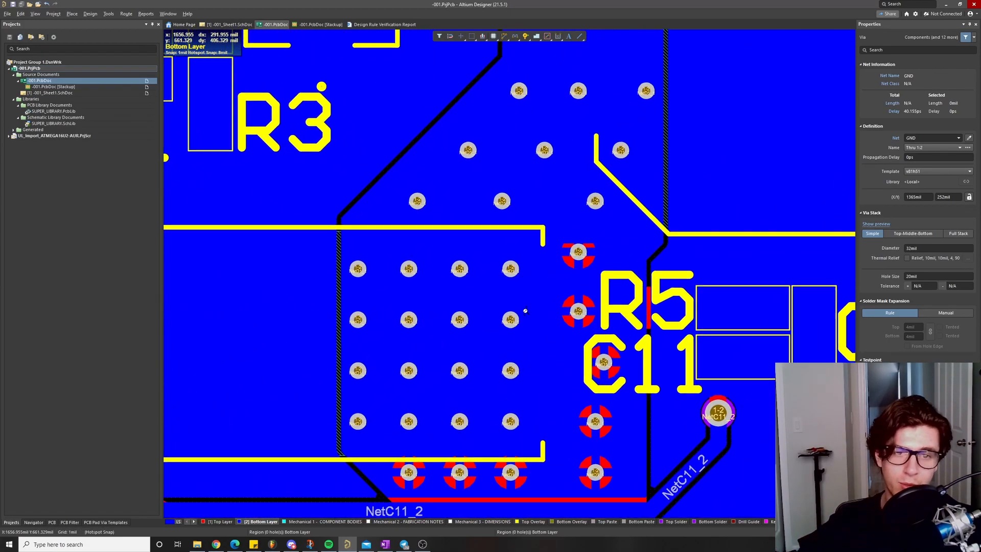
right_drag(525, 311, 505, 360)
ctrl+scroll(505, 323, down, 7)
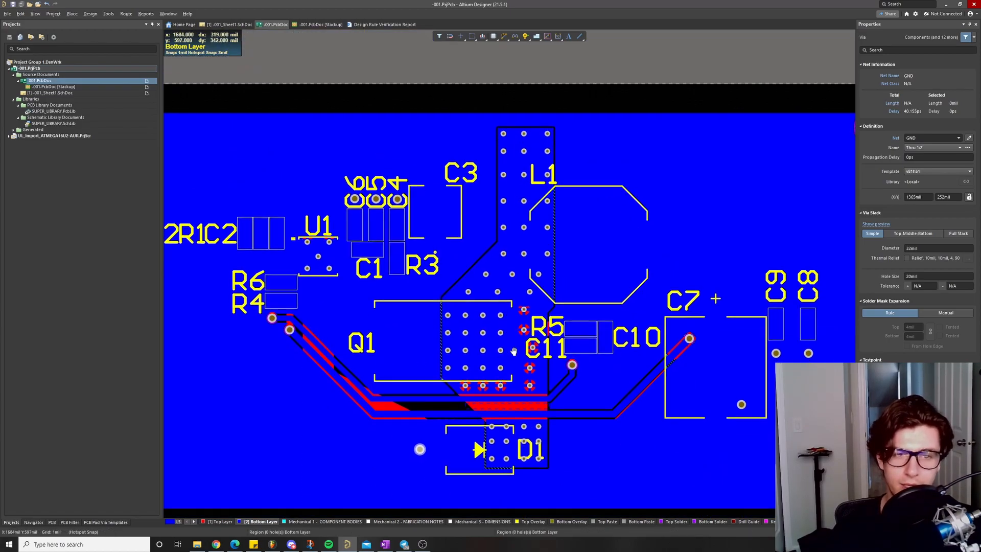
Examine the Bottom Layer vias between Q1, D1 and L1 and the feedback traces running between them
ctrl+scroll(509, 319, up, 4)
right_drag(500, 309, 513, 180)
ctrl+scroll(509, 327, down, 4)
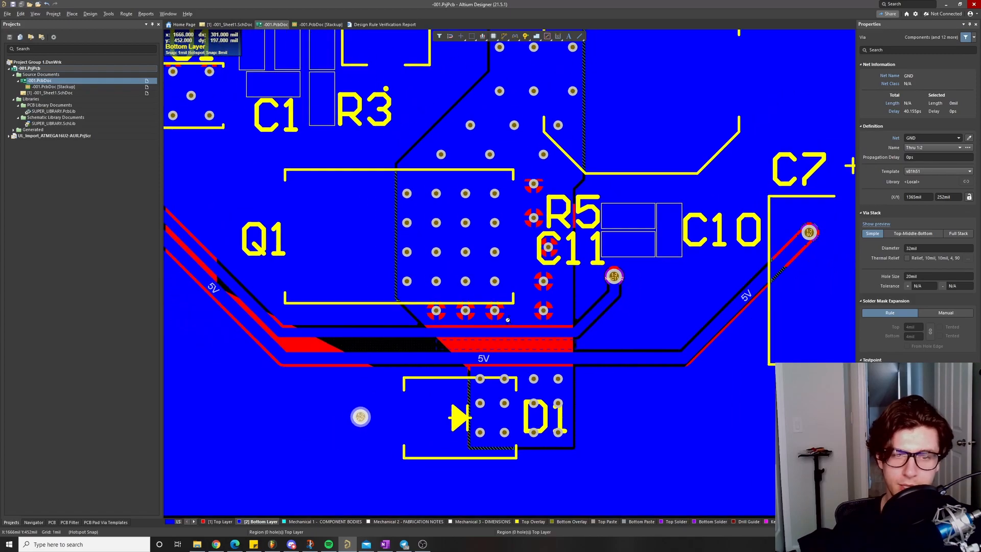
right_drag(514, 265, 502, 323)
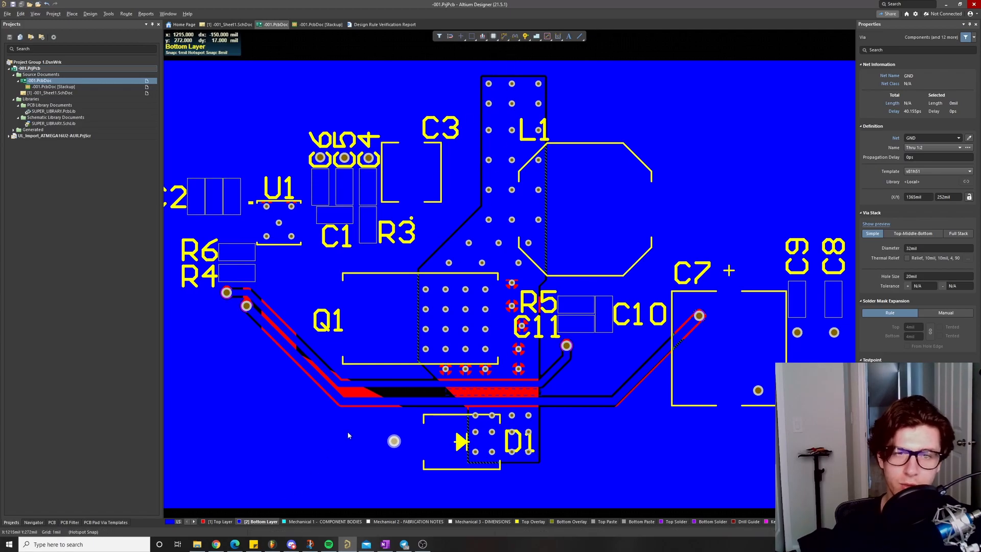
right_drag(478, 234, 494, 324)
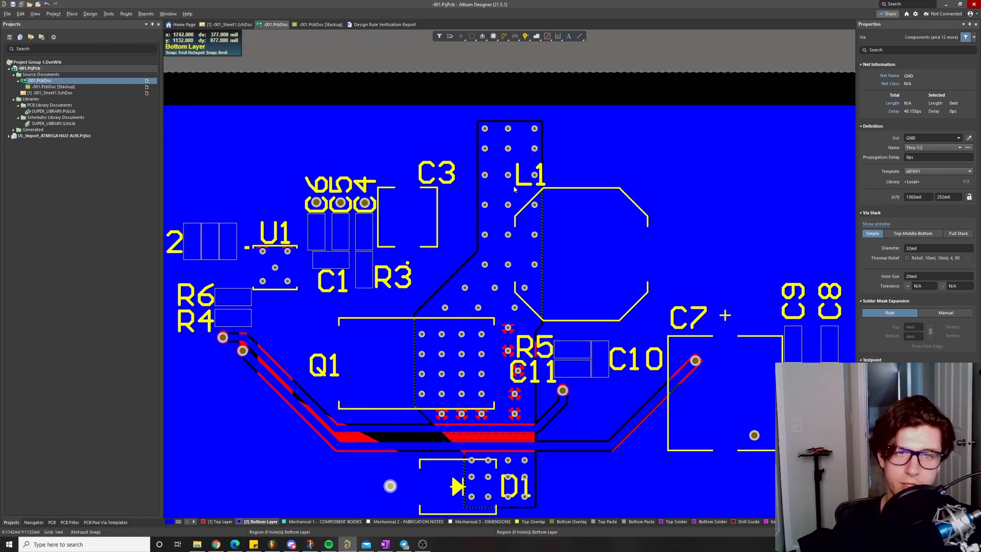
scroll(506, 239, down, 3)
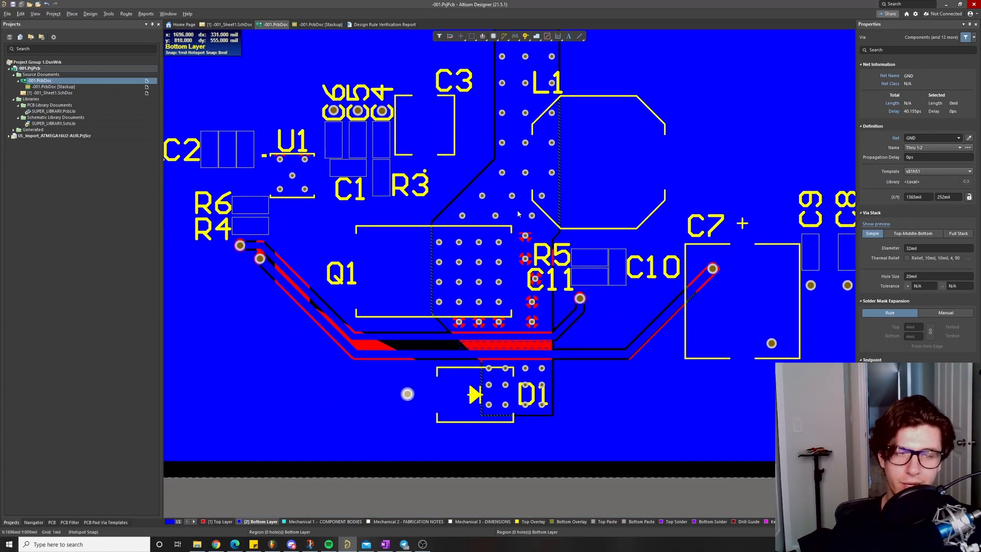
scroll(511, 321, up, 2)
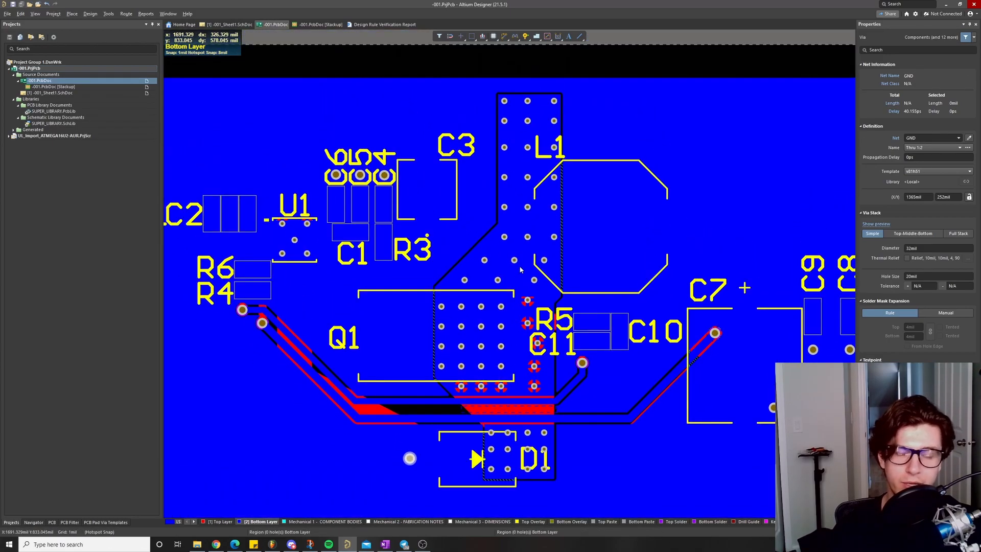
Check the OneNote note on 20/32 vias, and examine the GND vias beside C7, C8 and C9 on Altium's Top Layer
key(alt+Tab)
scroll(415, 458, up, 2)
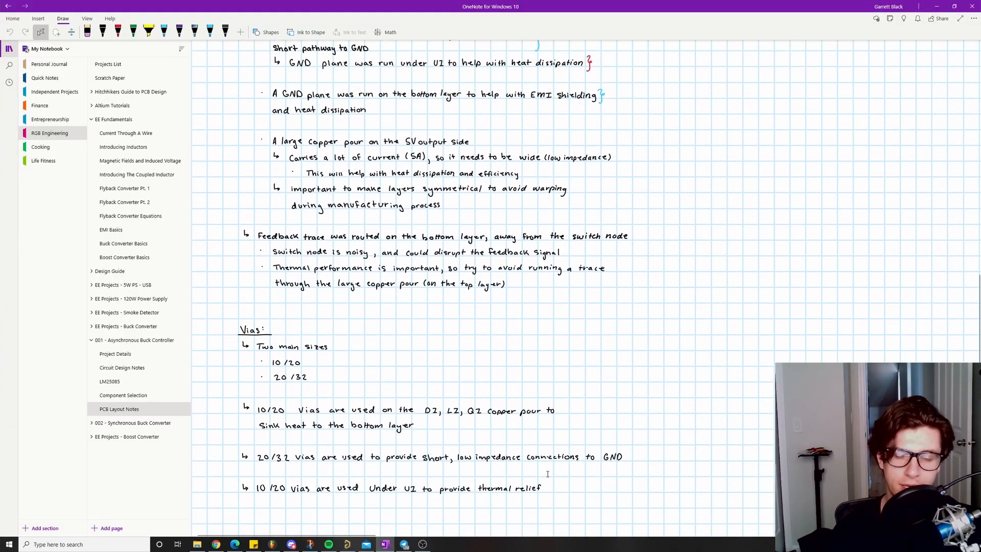
click(347, 543)
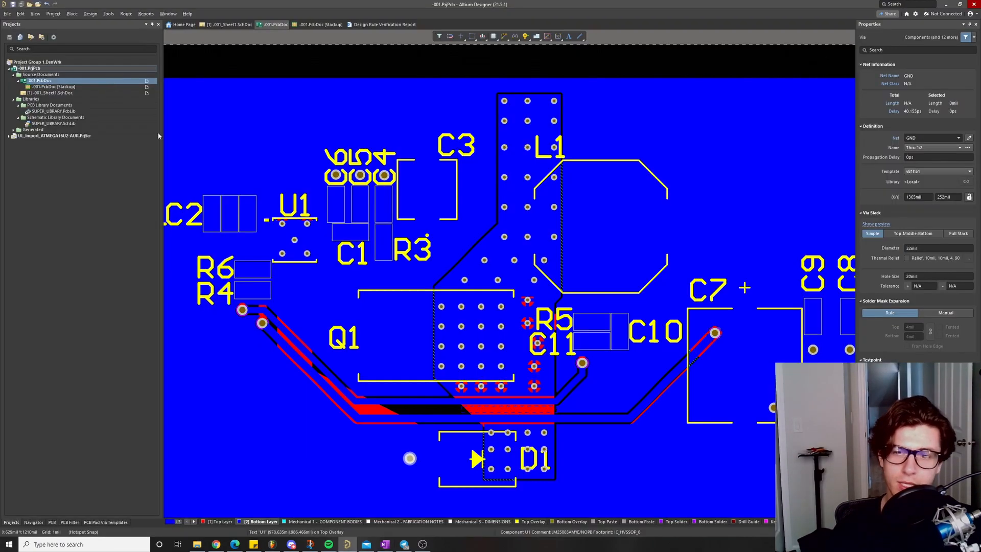
click(221, 520)
ctrl+scroll(543, 310, up, 5)
right_drag(585, 361, 652, 491)
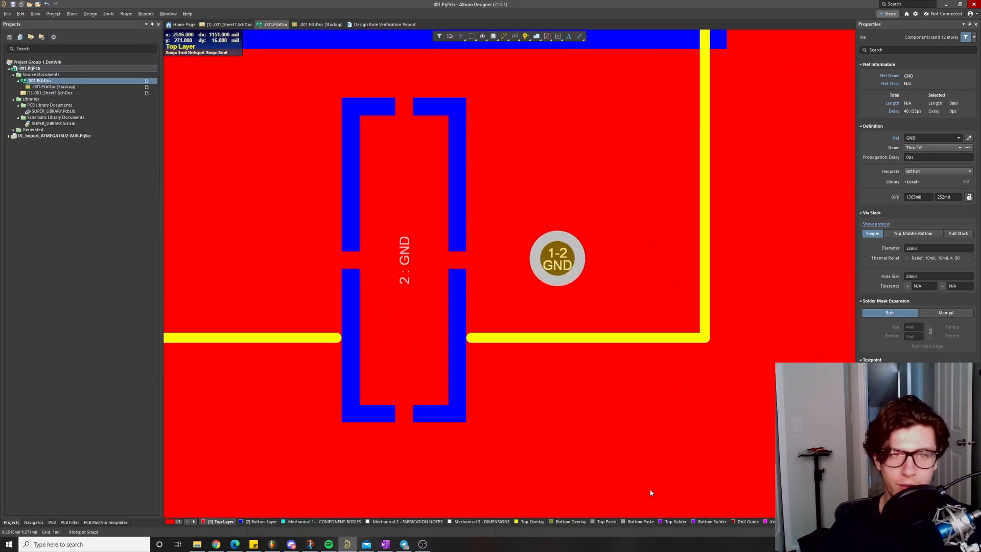
ctrl+scroll(576, 341, down, 1)
ctrl+scroll(566, 294, down, 2)
right_drag(628, 267, 501, 350)
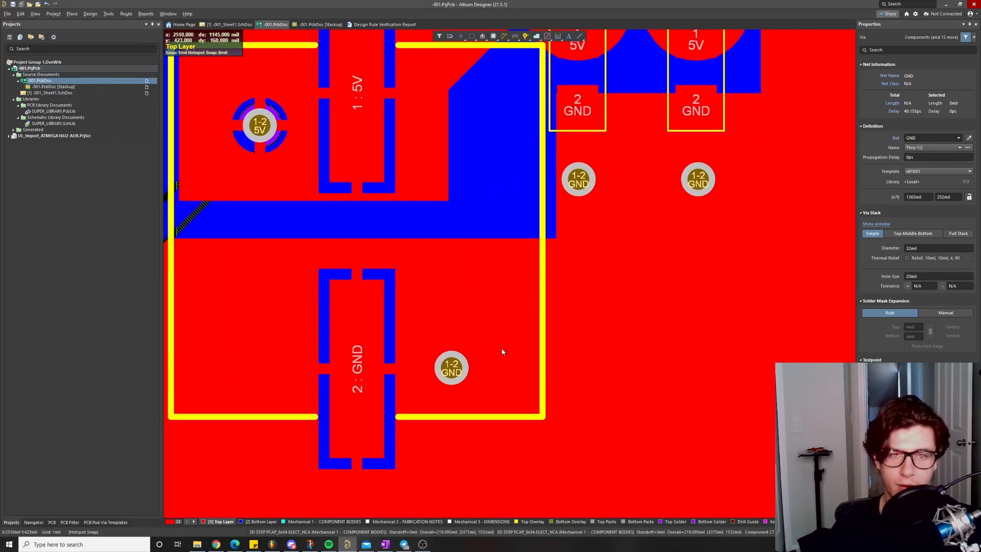
ctrl+scroll(479, 336, up, 3)
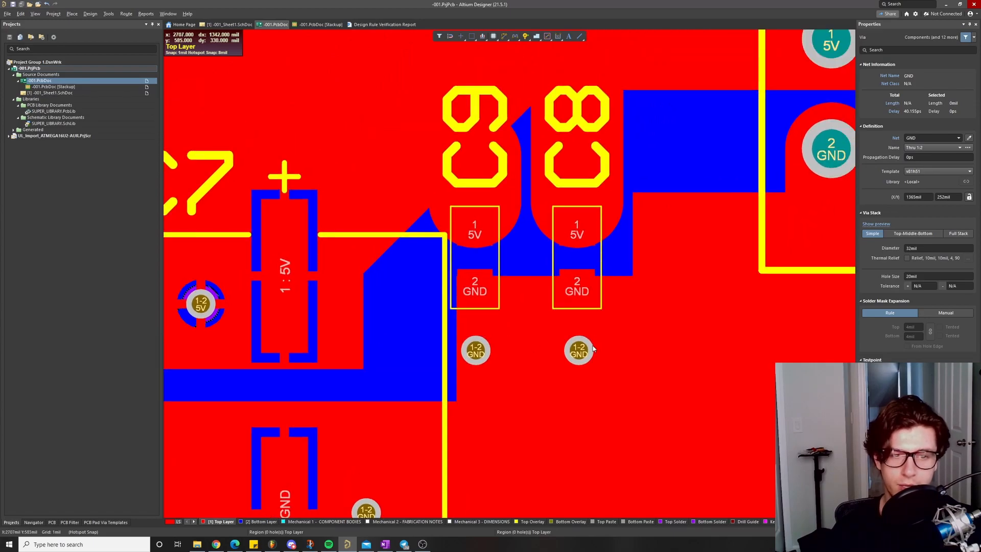
ctrl+scroll(549, 363, down, 4)
Compare the Bottom Layer ground plane with the Top Layer, and examine the GND vias near C8, C9 and D1
key(KP_Multiply)
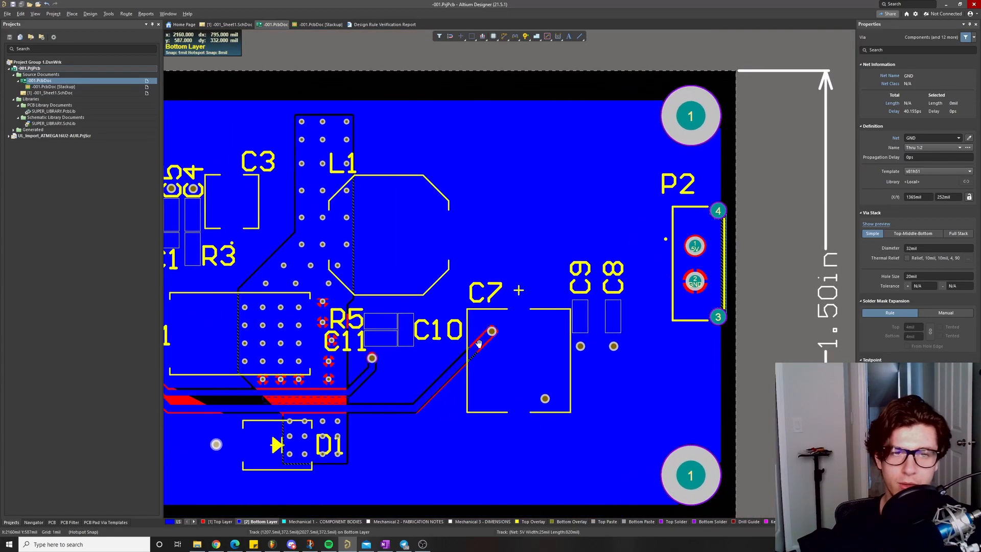
ctrl+scroll(529, 336, down, 1)
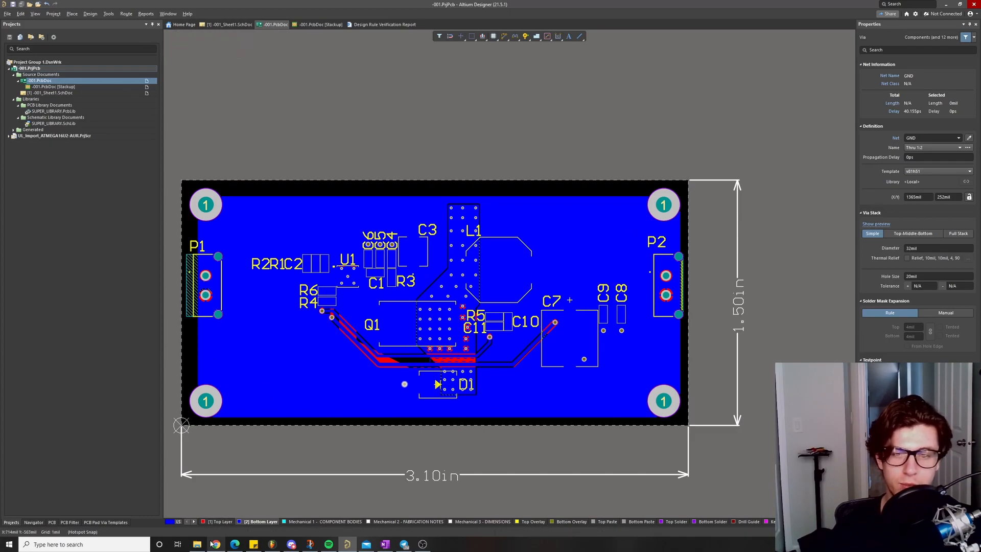
click(217, 522)
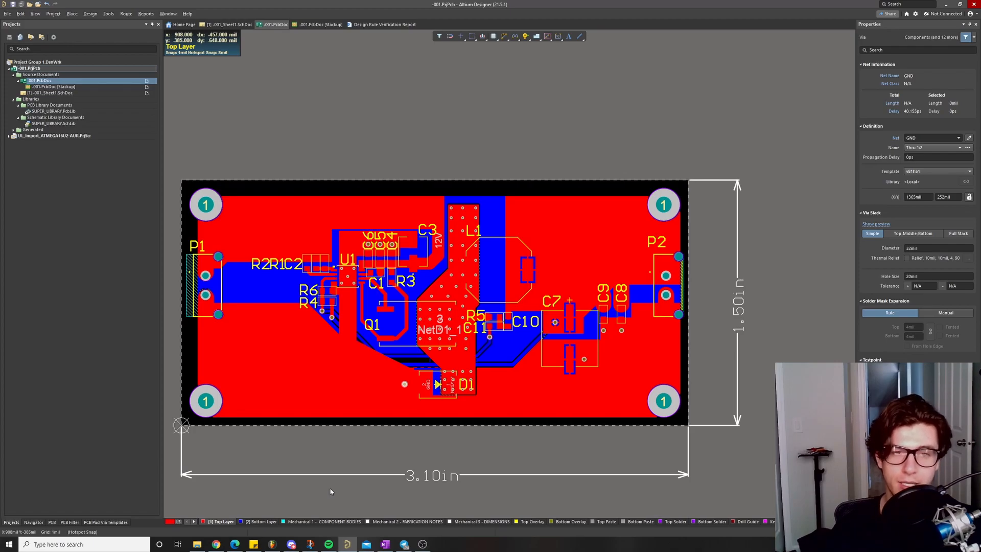
ctrl+scroll(575, 340, up, 5)
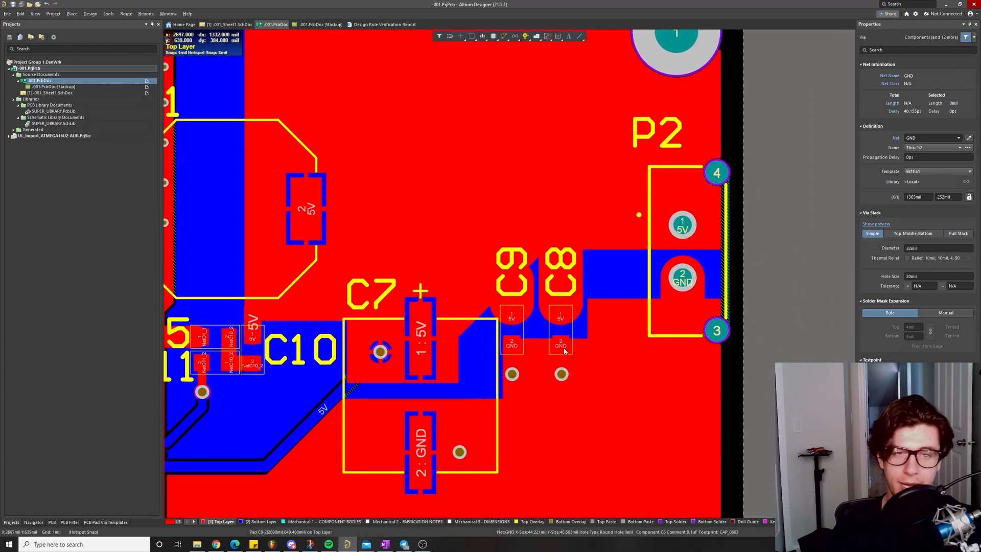
ctrl+scroll(538, 366, up, 2)
ctrl+scroll(538, 365, down, 5)
right_drag(587, 366, 823, 350)
right_drag(386, 359, 313, 357)
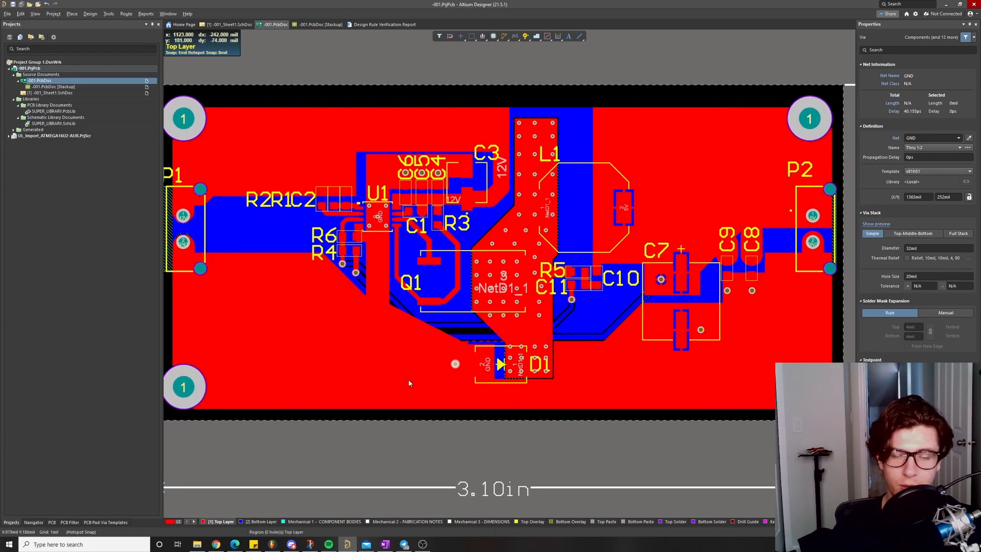
right_drag(759, 336, 658, 391)
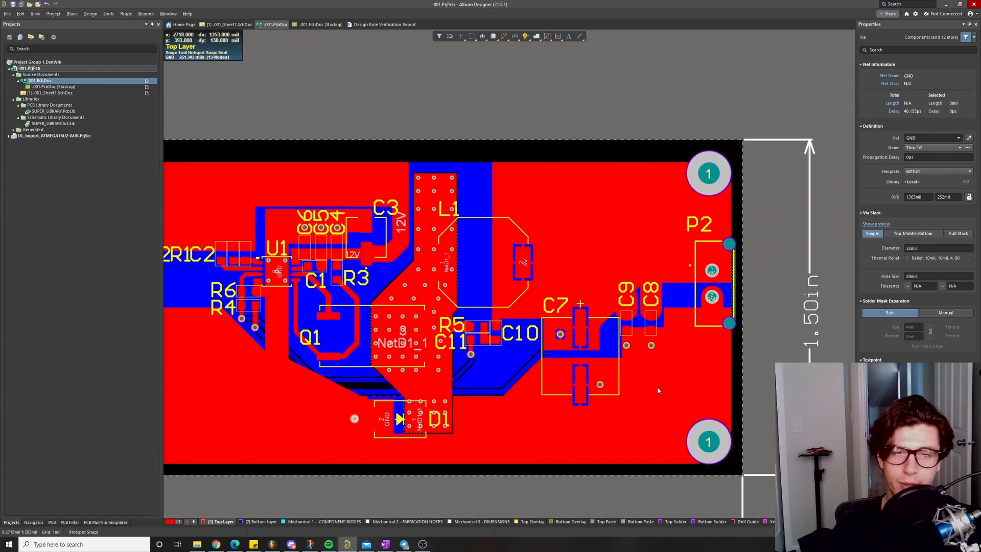
Compare the full-board copper on the Top and Bottom Layers, and examine C7's pads and nearby vias on the Top Layer
key(ctrl+Page_Down)
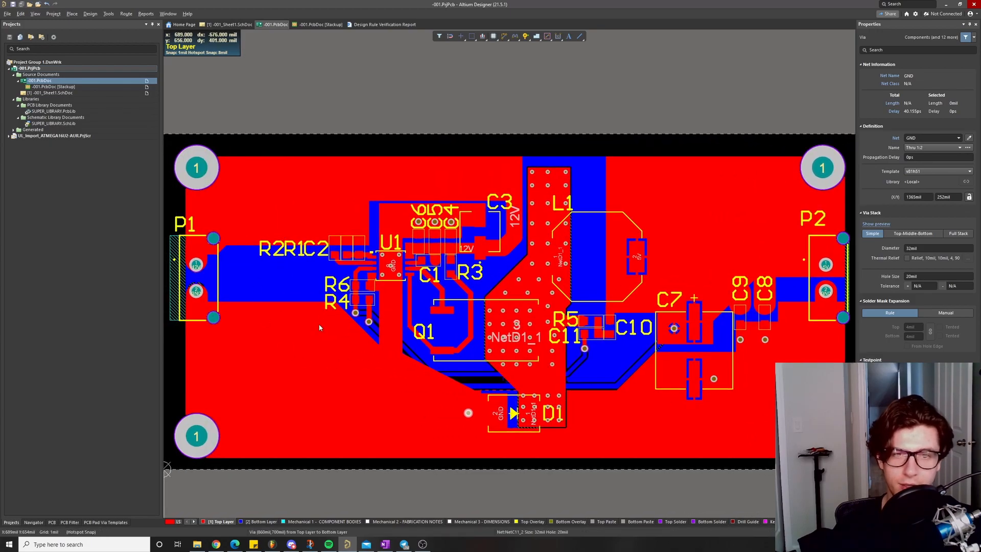
click(261, 521)
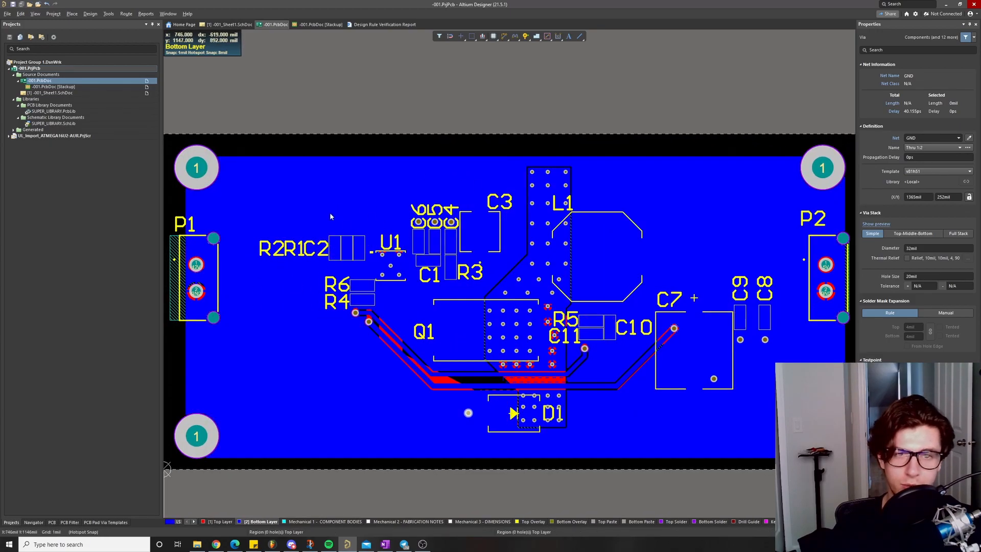
right_drag(330, 212, 309, 180)
ctrl+scroll(536, 244, down, 2)
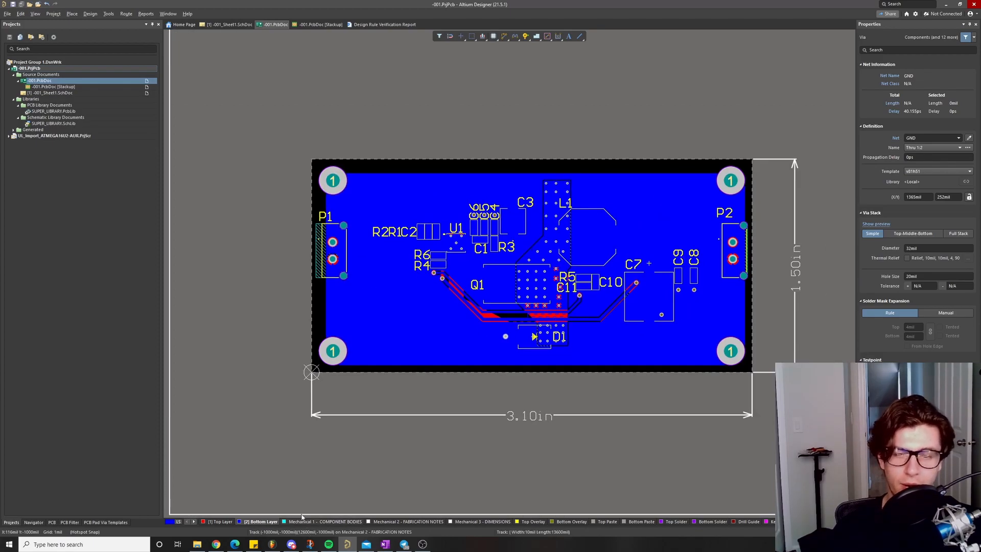
click(219, 522)
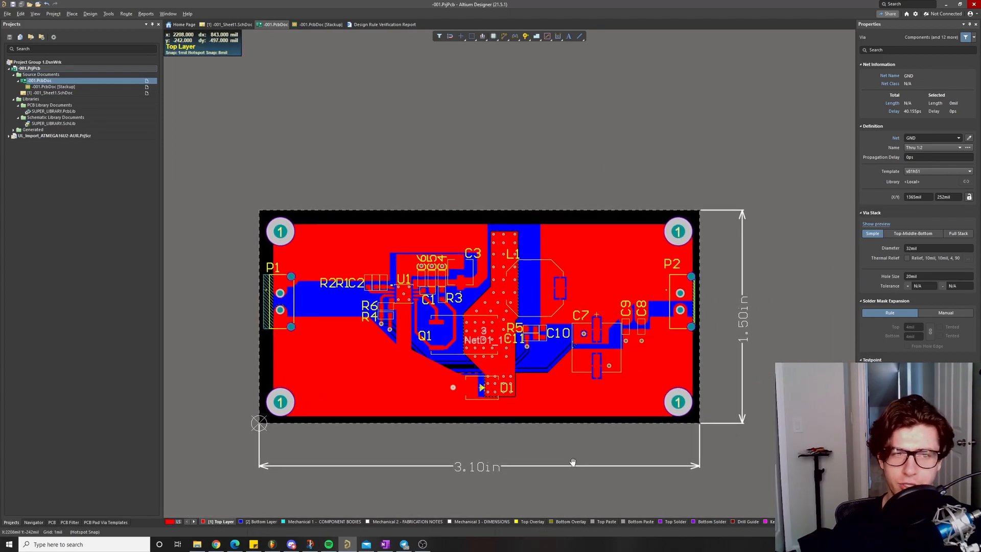
ctrl+scroll(669, 307, up, 4)
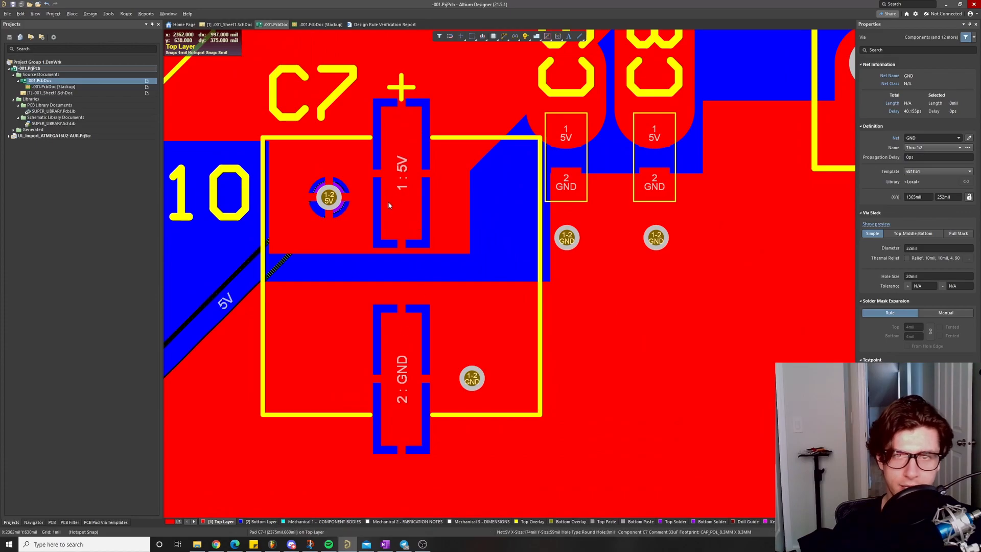
Examine the GND vias near C7, C8 and C9 and those serving input capacitors C3 to C6 on the Top Layer
right_drag(567, 328, 420, 458)
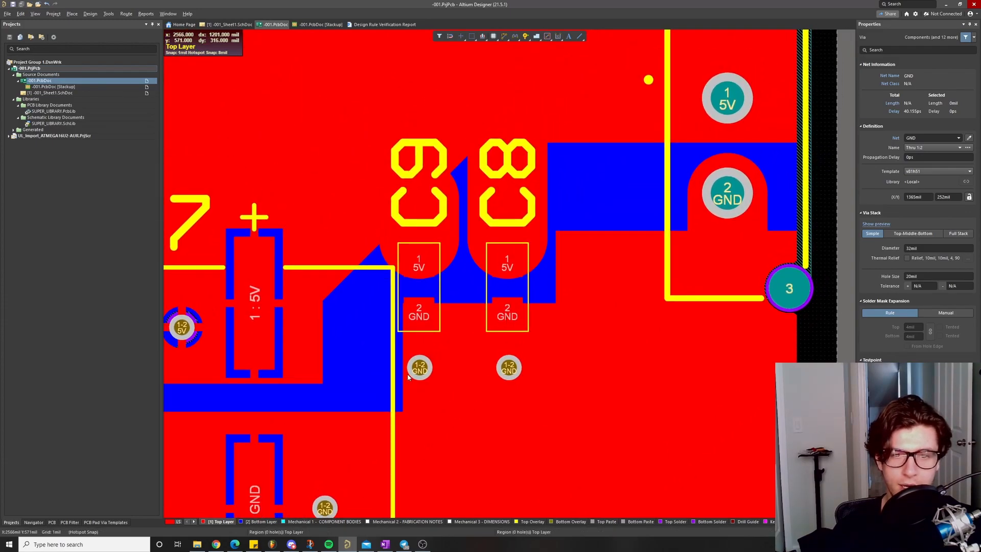
right_drag(496, 358, 572, 356)
ctrl+scroll(779, 195, down, 6)
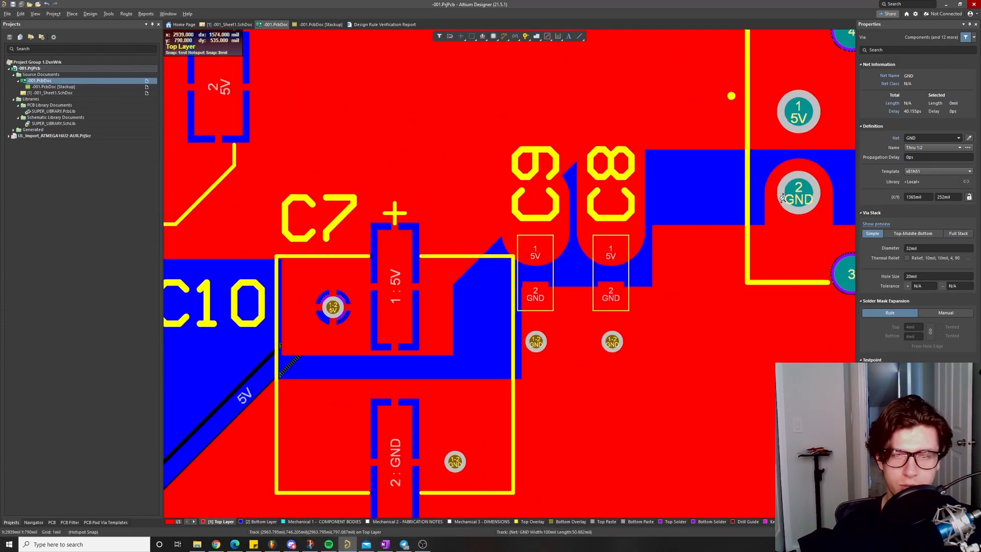
right_drag(284, 97, 427, 220)
ctrl+scroll(427, 219, up, 6)
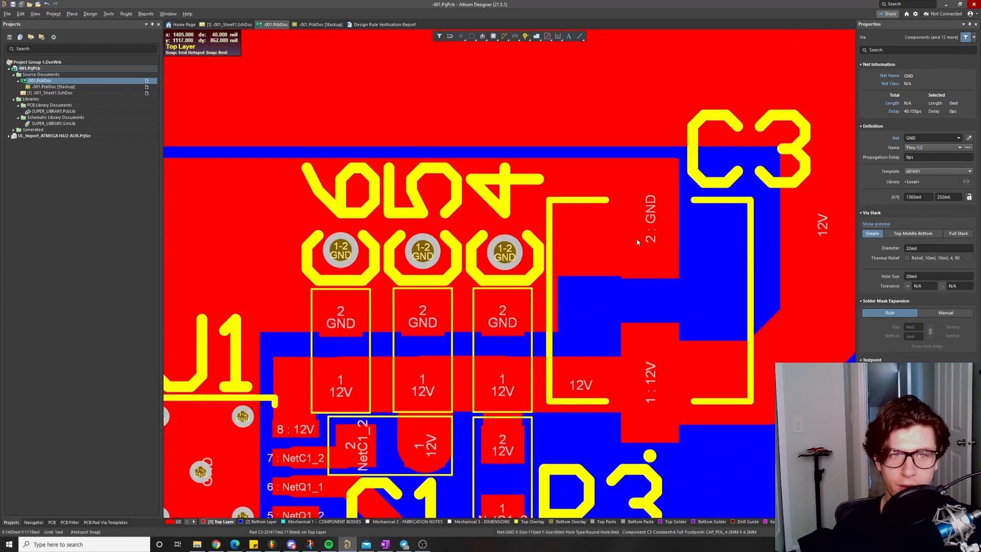
right_drag(574, 171, 564, 214)
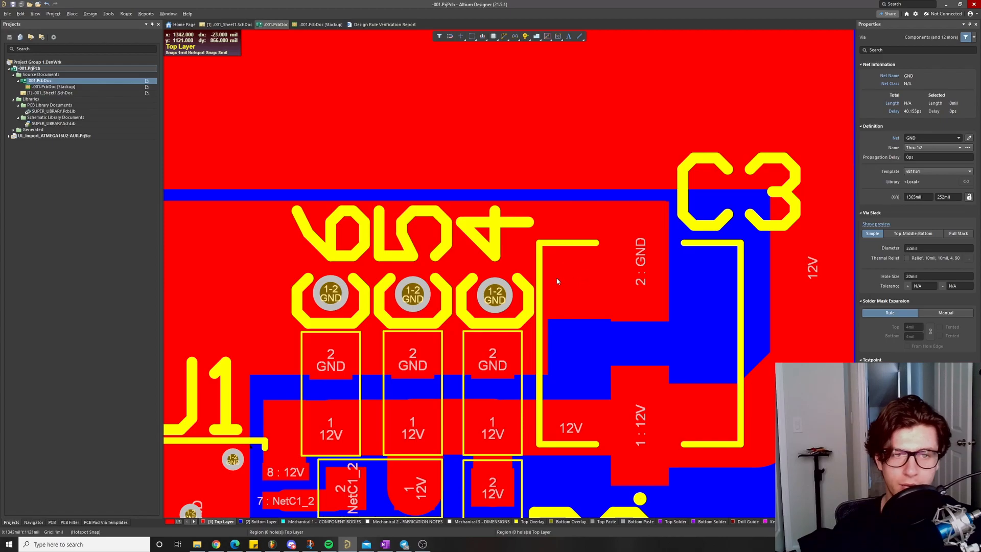
ctrl+scroll(557, 280, down, 3)
ctrl+scroll(519, 275, up, 1)
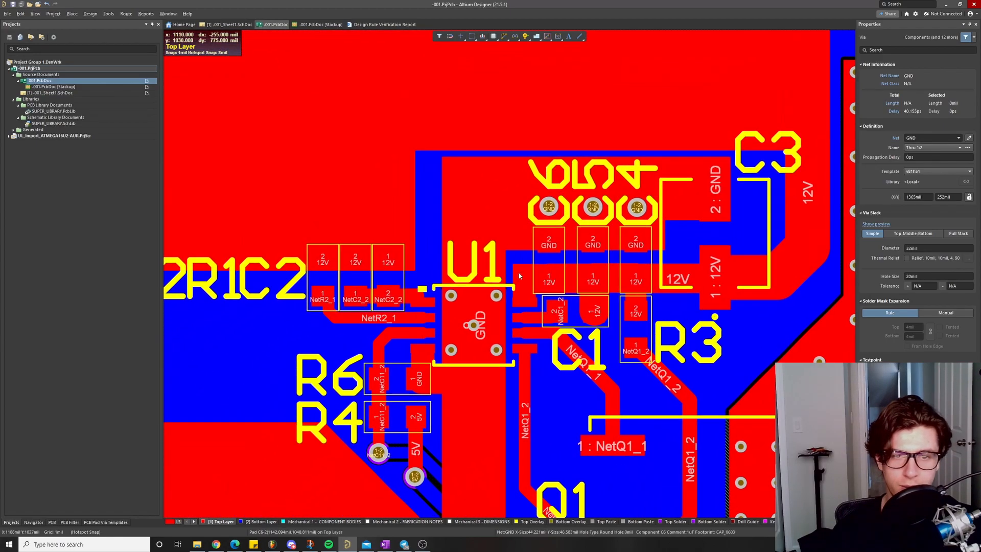
Examine the GND vias under U1, and inspect the GND copper regions running through U1 and around C4, C5 and C6
ctrl+scroll(476, 331, up, 5)
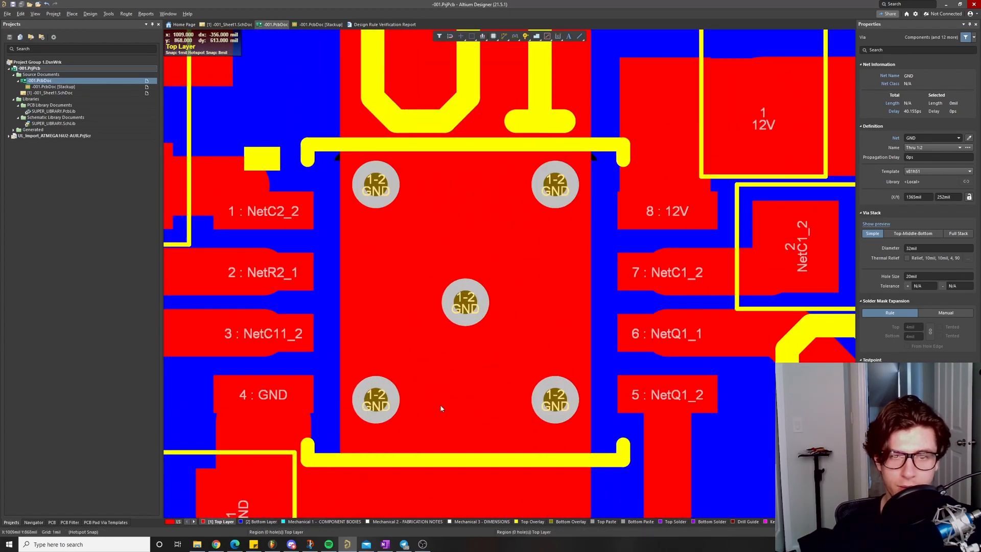
ctrl+scroll(483, 387, down, 2)
ctrl+scroll(460, 314, down, 4)
click(499, 143)
right_drag(499, 142, 496, 134)
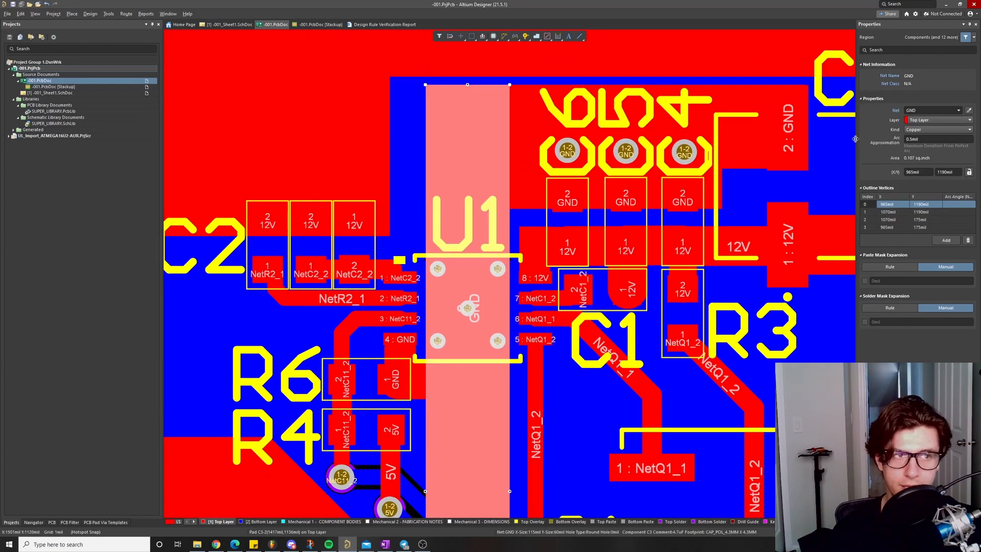
click(557, 111)
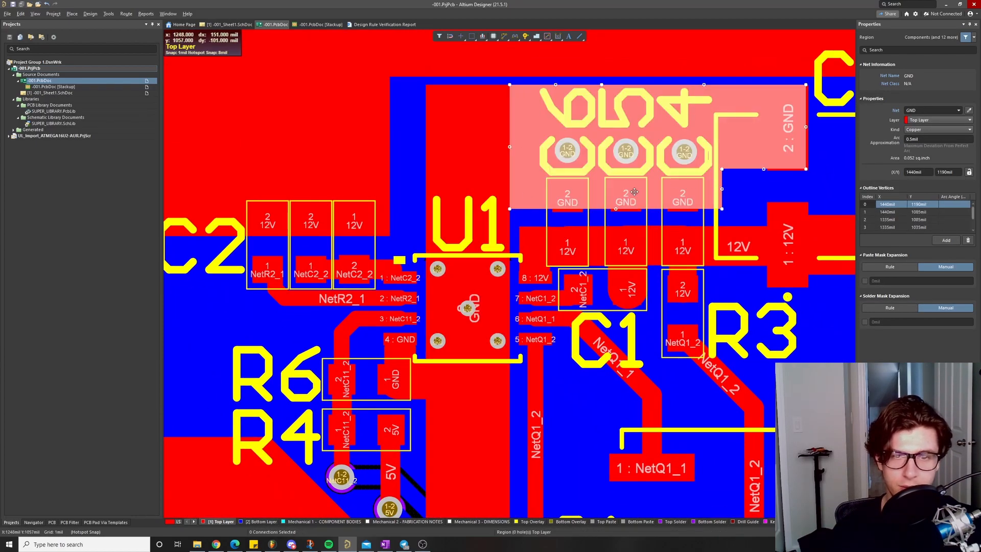
ctrl+scroll(508, 199, down, 2)
Inspect the 5V and NetC11_2 vias below R4, and check their feedback traces on the Bottom Layer
ctrl+scroll(511, 404, up, 5)
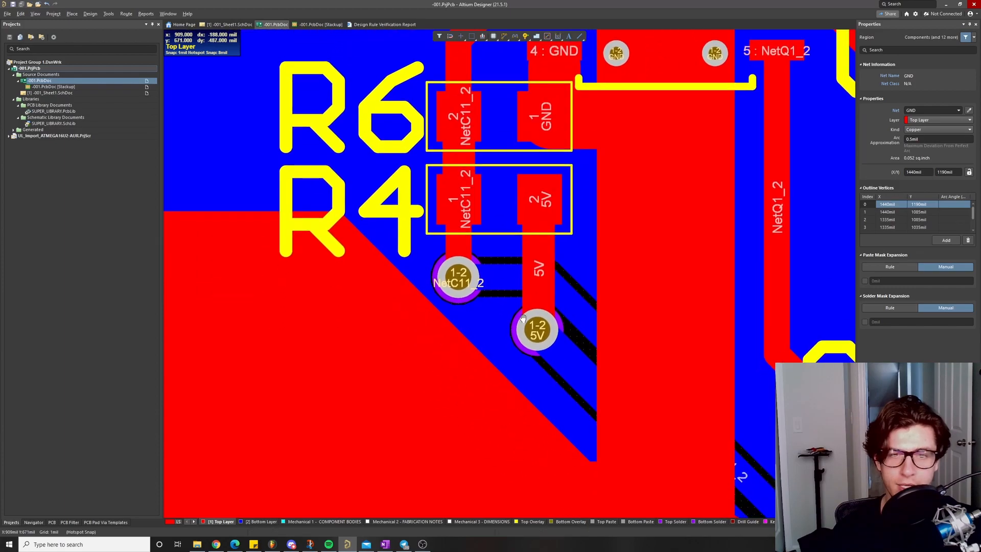
right_drag(518, 324, 483, 311)
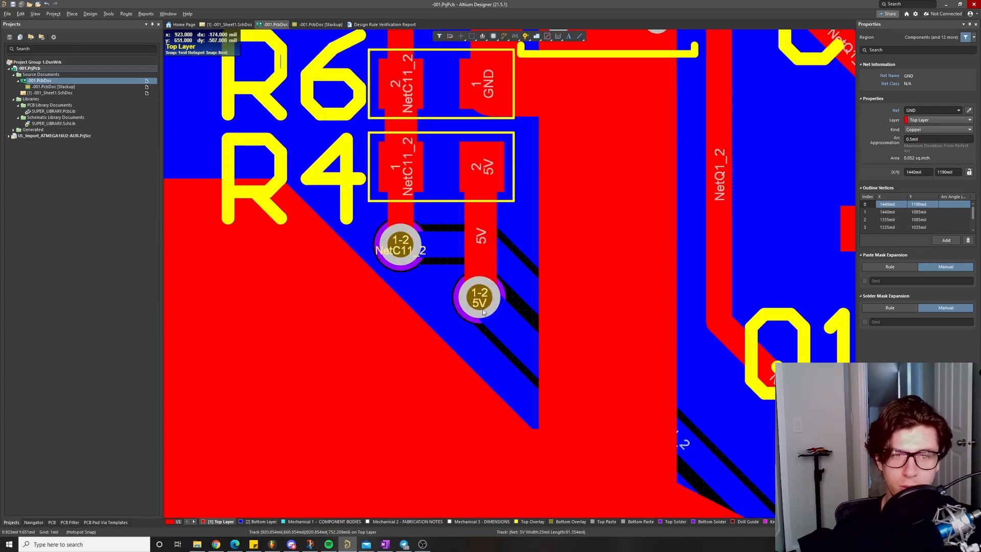
click(479, 300)
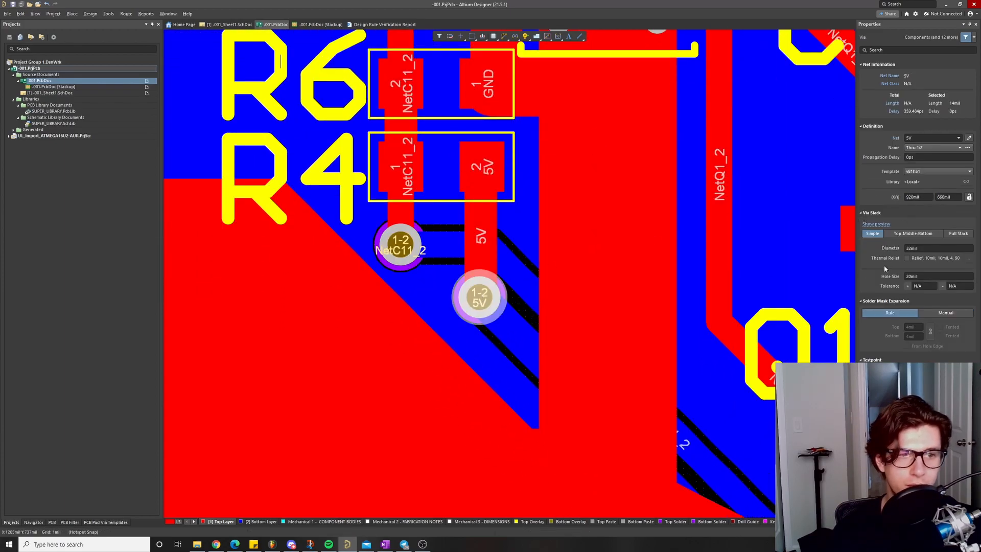
scroll(477, 307, up, 2)
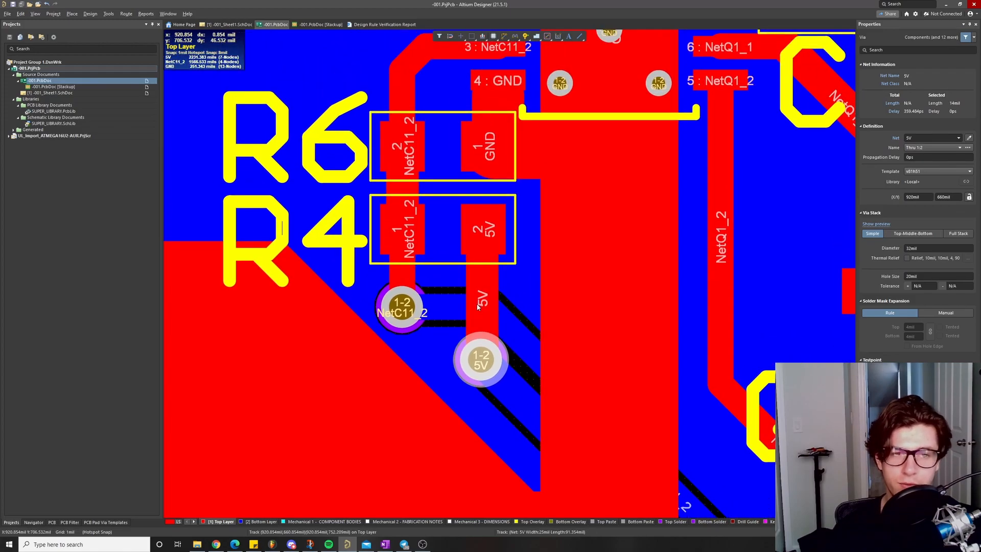
click(400, 307)
ctrl+scroll(401, 307, down, 3)
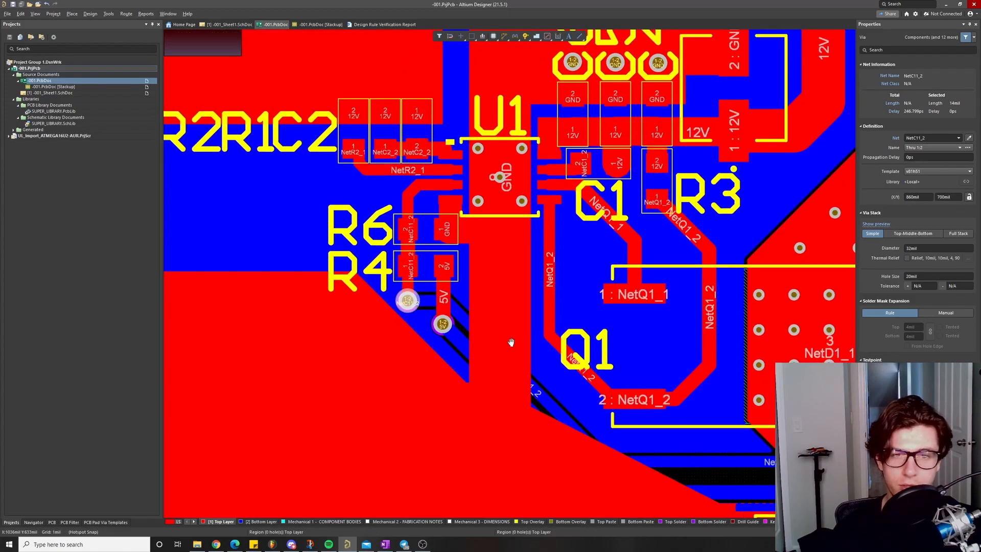
right_drag(505, 342, 424, 265)
key(KP_Multiply)
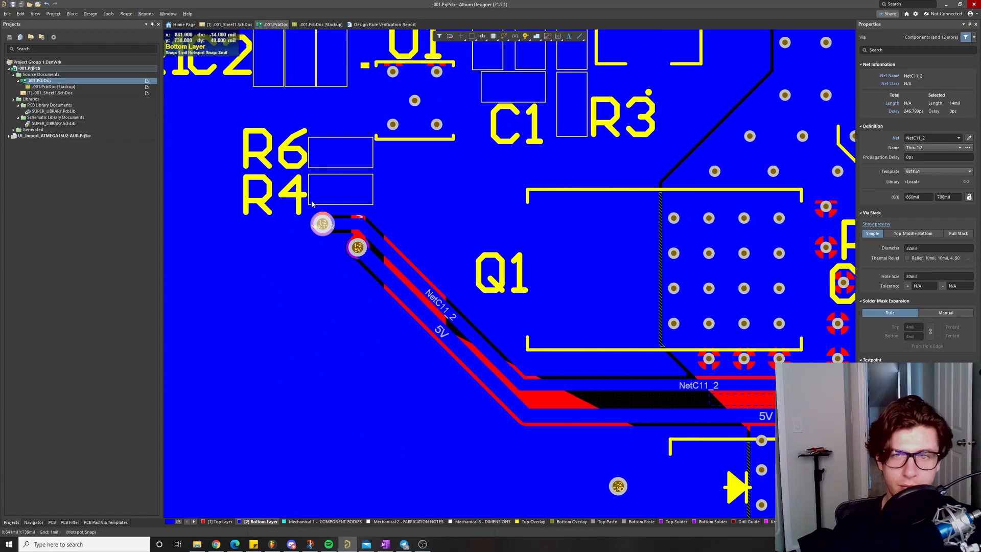
key(KP_Multiply)
Examine the Top Layer copper from P1 across the board, and inspect the single GND via beside D1
ctrl+scroll(692, 401, down, 4)
ctrl+scroll(532, 380, up, 3)
ctrl+scroll(532, 380, down, 3)
ctrl+scroll(477, 191, up, 3)
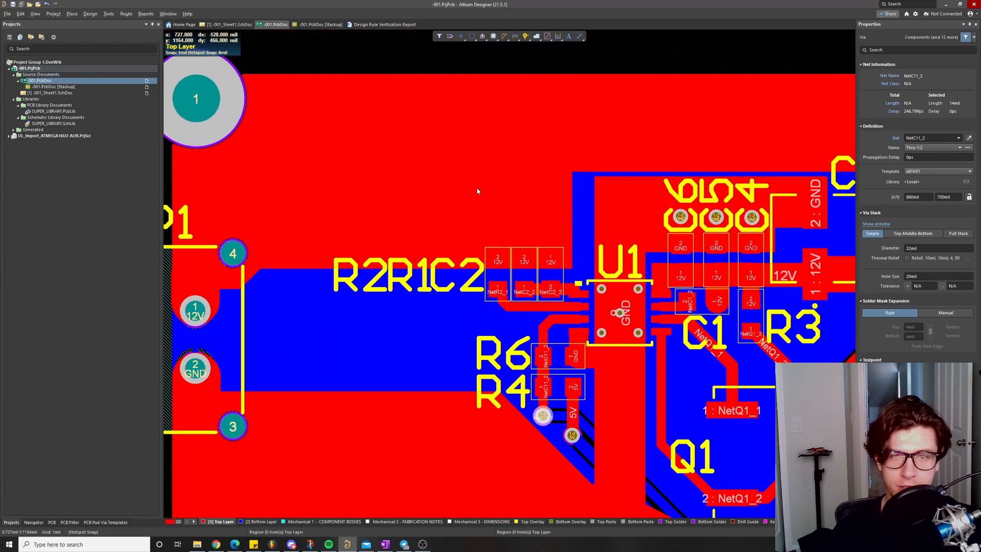
ctrl+scroll(424, 254, down, 6)
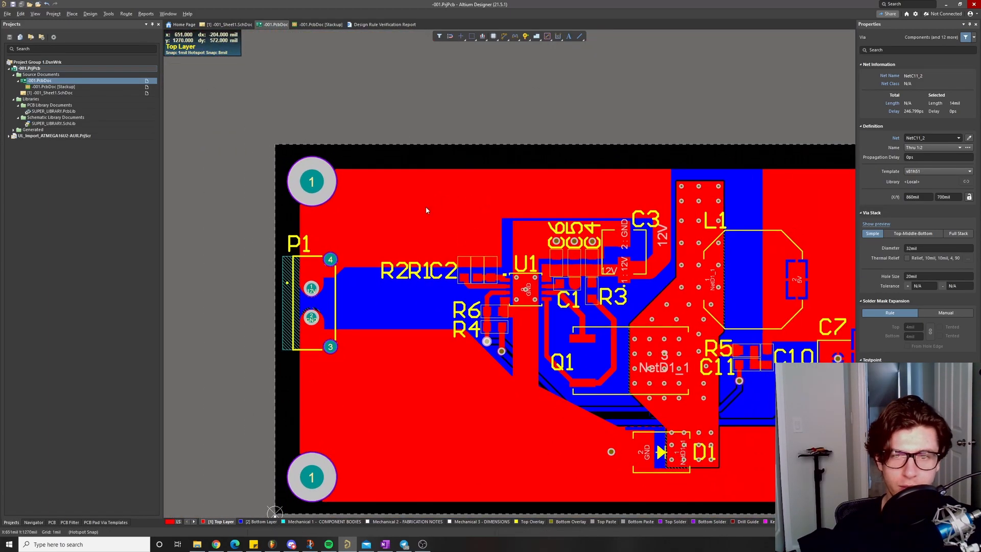
right_drag(531, 348, 355, 261)
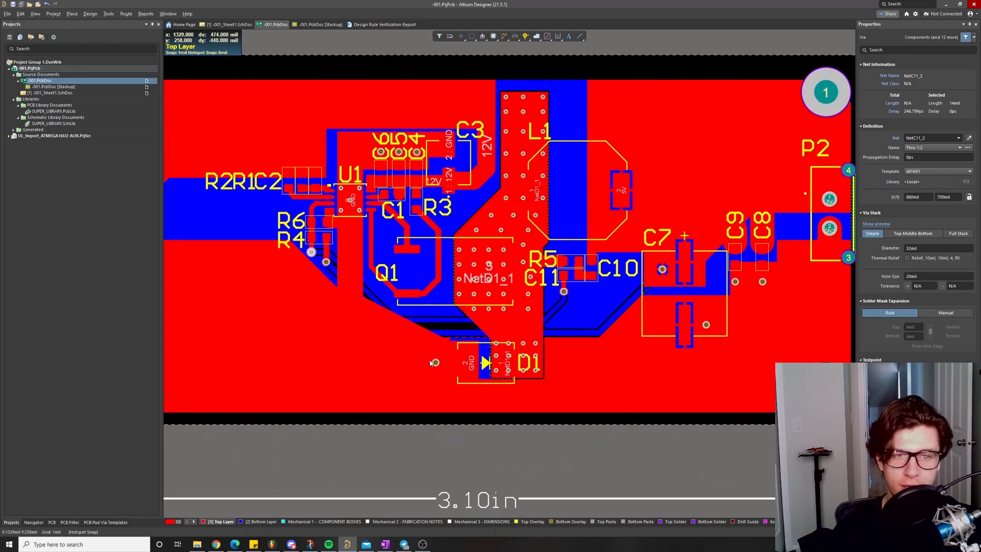
ctrl+scroll(432, 352, up, 5)
right_drag(424, 388, 381, 366)
click(383, 366)
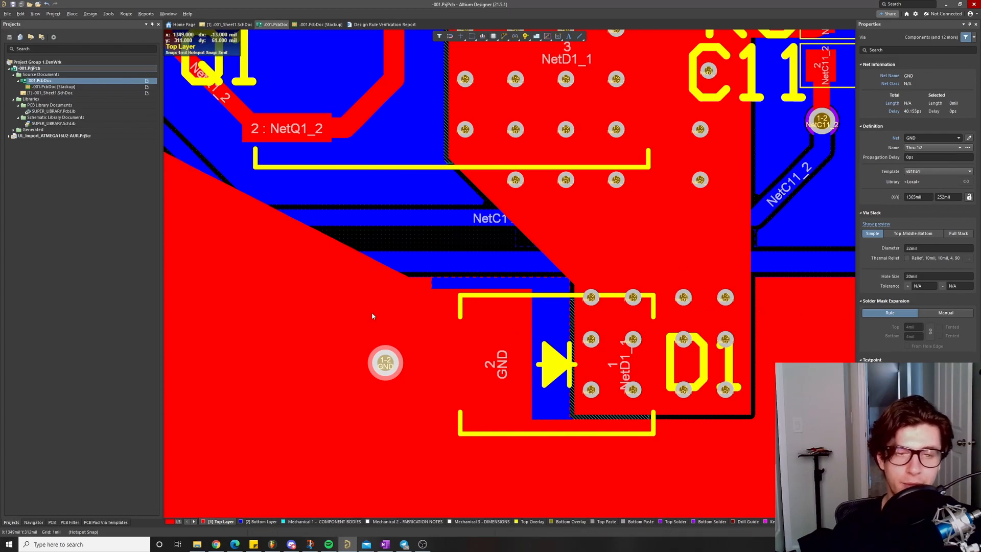
ctrl+scroll(373, 316, down, 4)
ctrl+scroll(656, 322, down, 3)
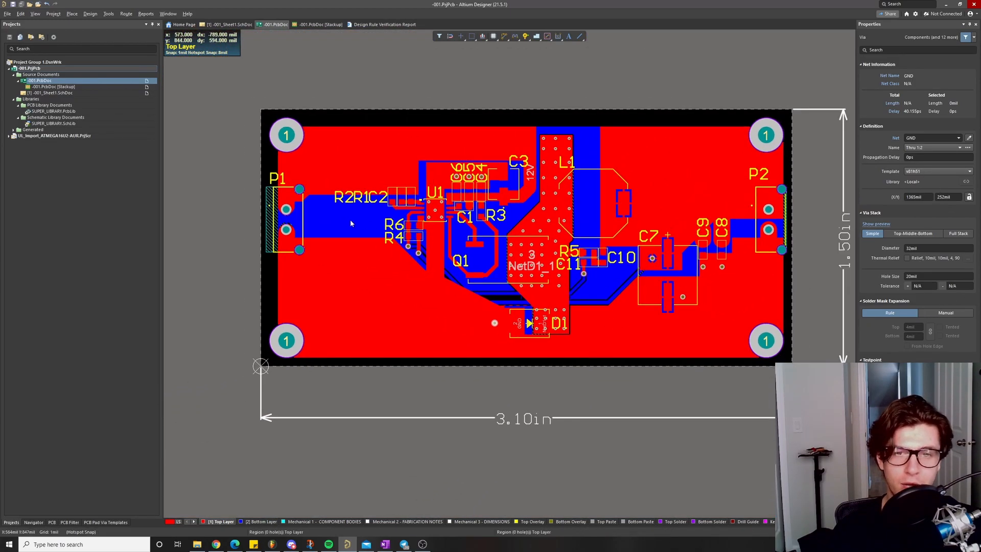
Examine R5, C10 and C11 beside the NetD1_1 copper, and check their connections around L1 in the schematic
ctrl+scroll(496, 324, up, 3)
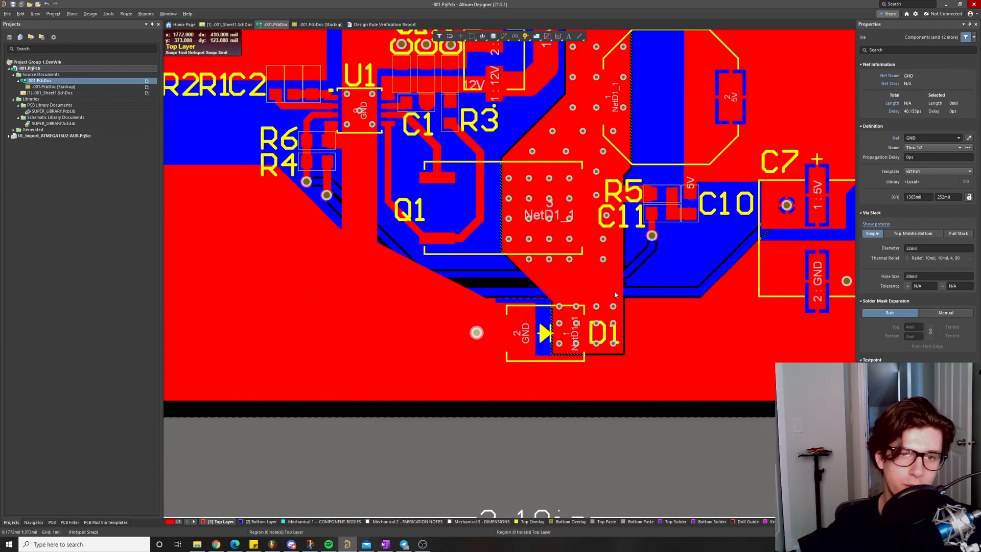
right_drag(614, 290, 573, 351)
ctrl+scroll(631, 281, up, 3)
ctrl+scroll(631, 280, down, 3)
ctrl+scroll(573, 350, up, 3)
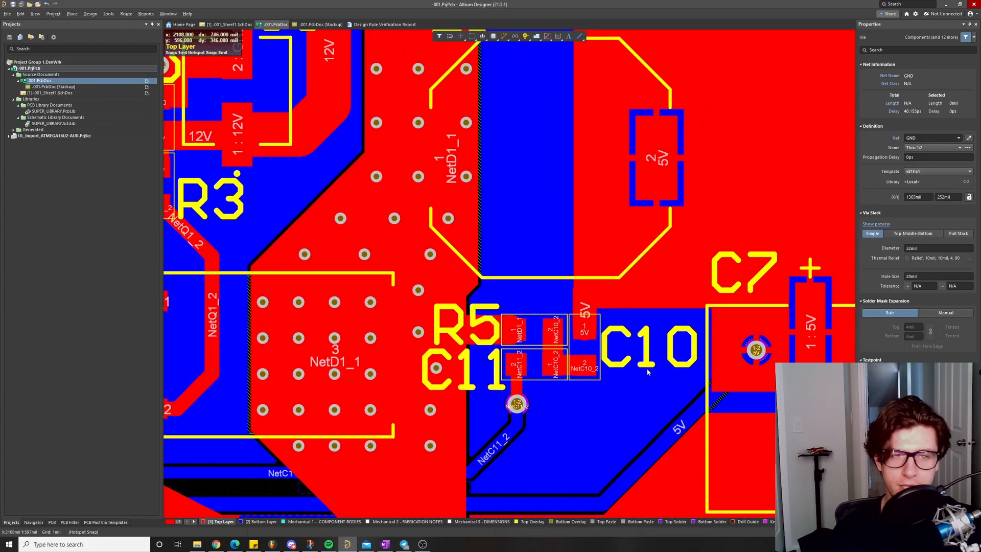
click(50, 93)
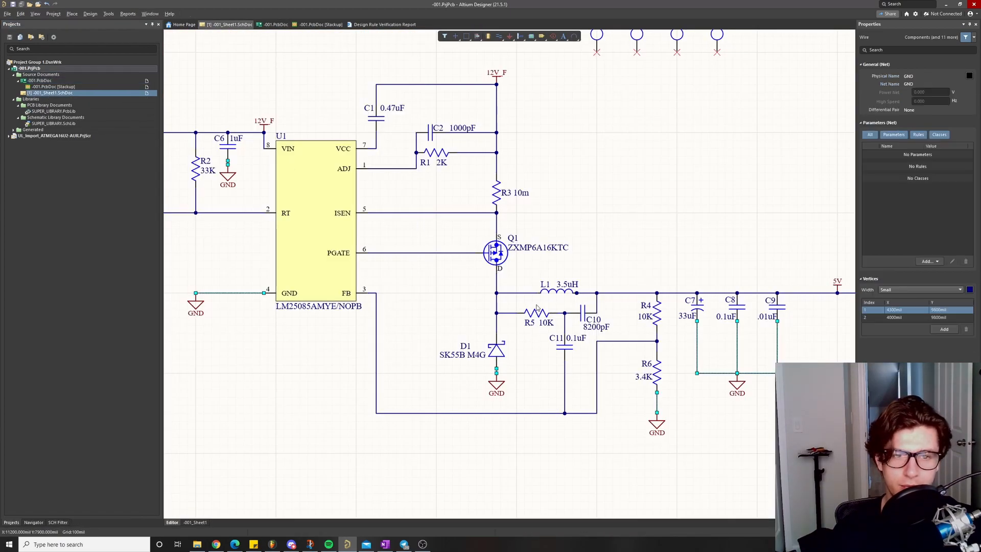
click(561, 457)
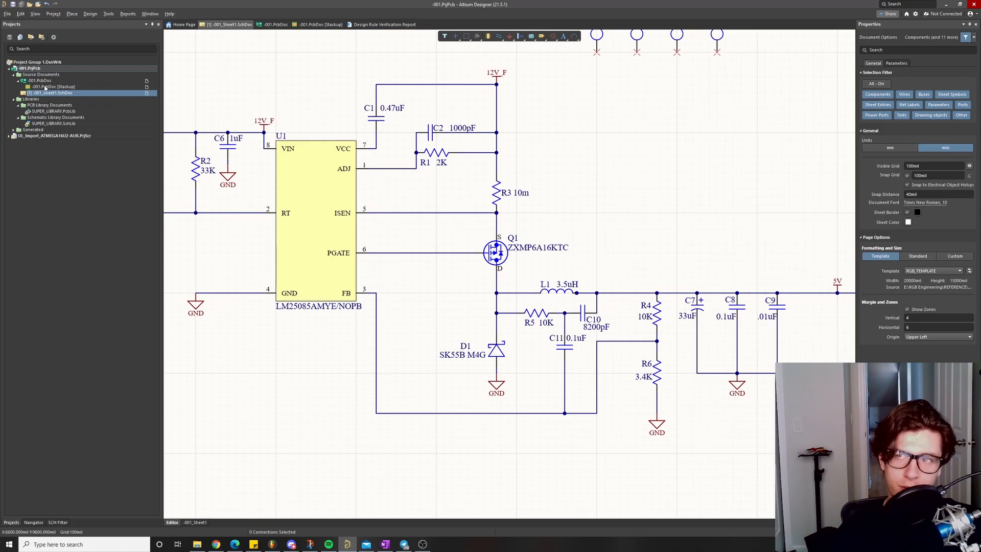
Compare the PCB placement of R4, R6, R5, C10 and C11 with the feedback network in the schematic
double_click(40, 81)
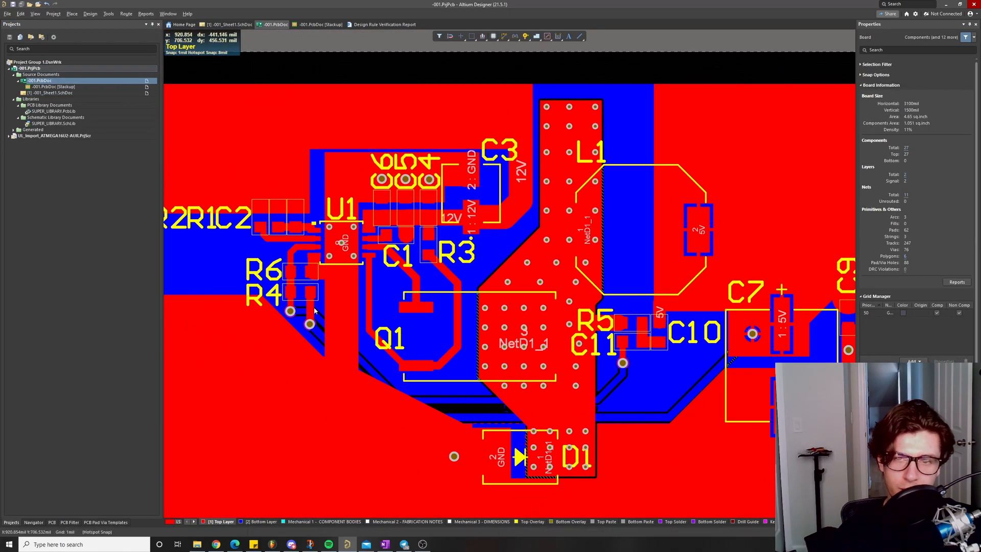
shift+scroll(341, 287, left, 3)
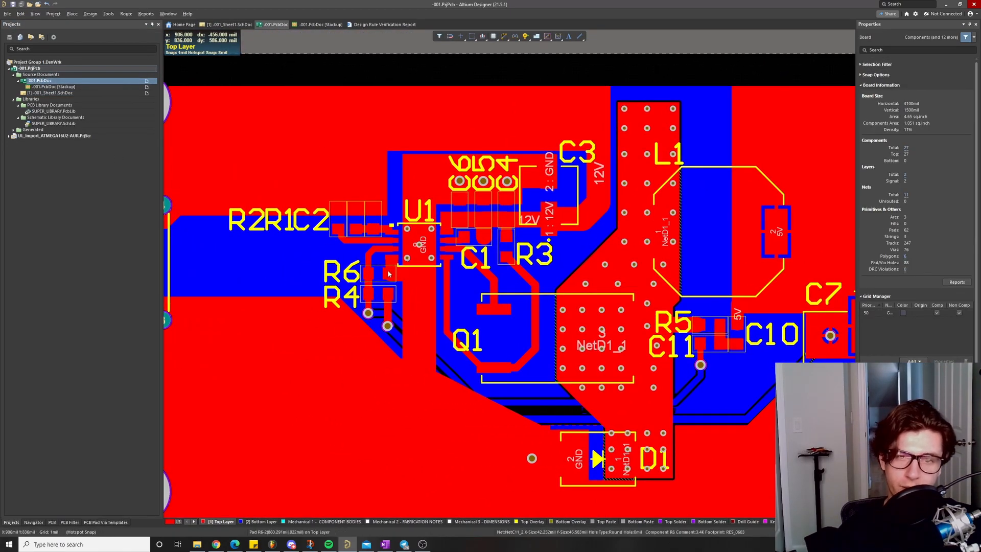
right_drag(315, 319, 377, 277)
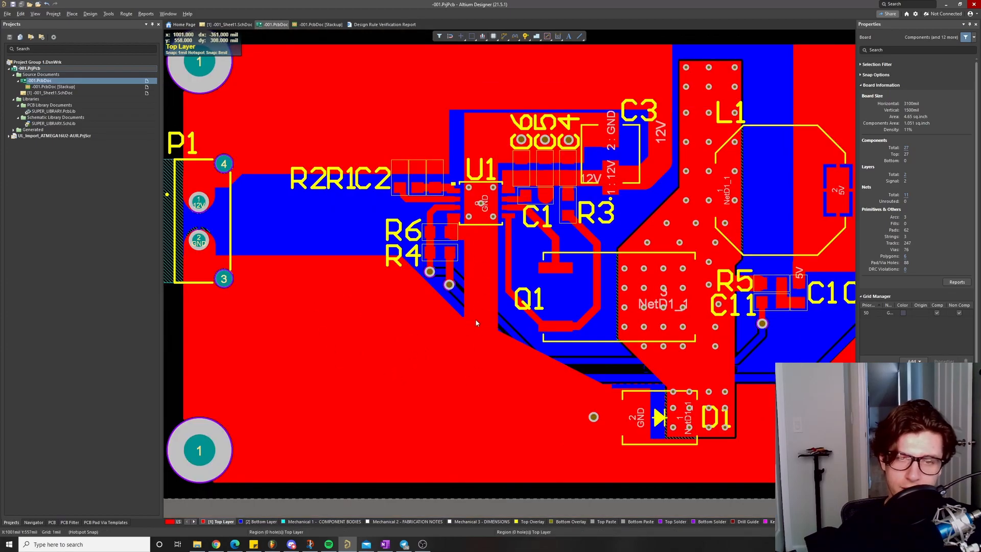
right_drag(789, 284, 676, 348)
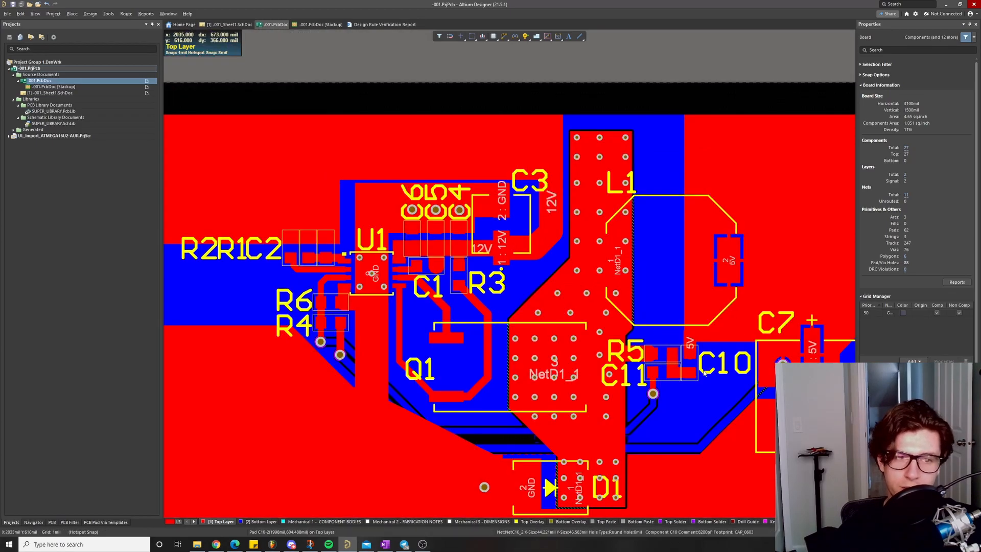
ctrl+scroll(677, 348, up, 2)
ctrl+scroll(676, 347, up, 4)
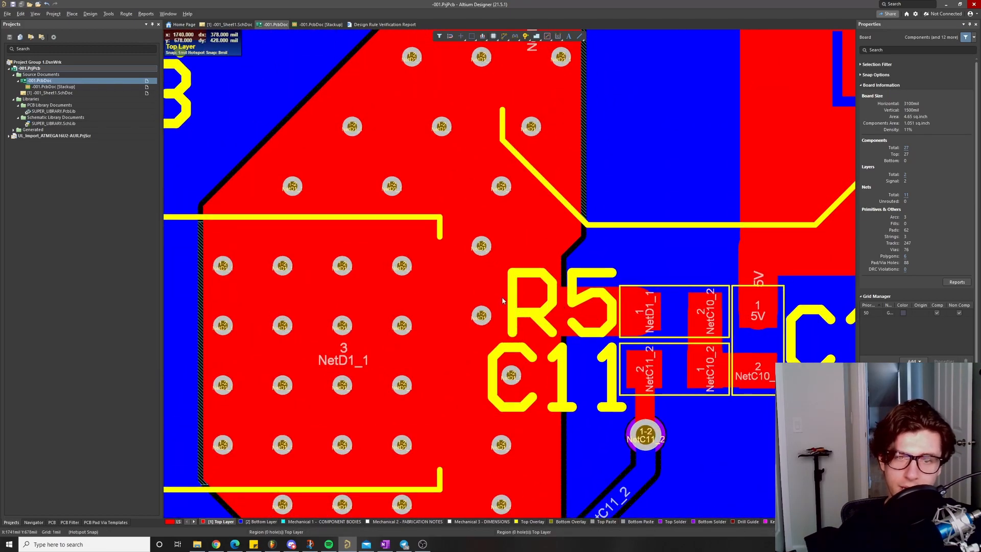
ctrl+scroll(505, 303, down, 4)
ctrl+scroll(493, 304, up, 3)
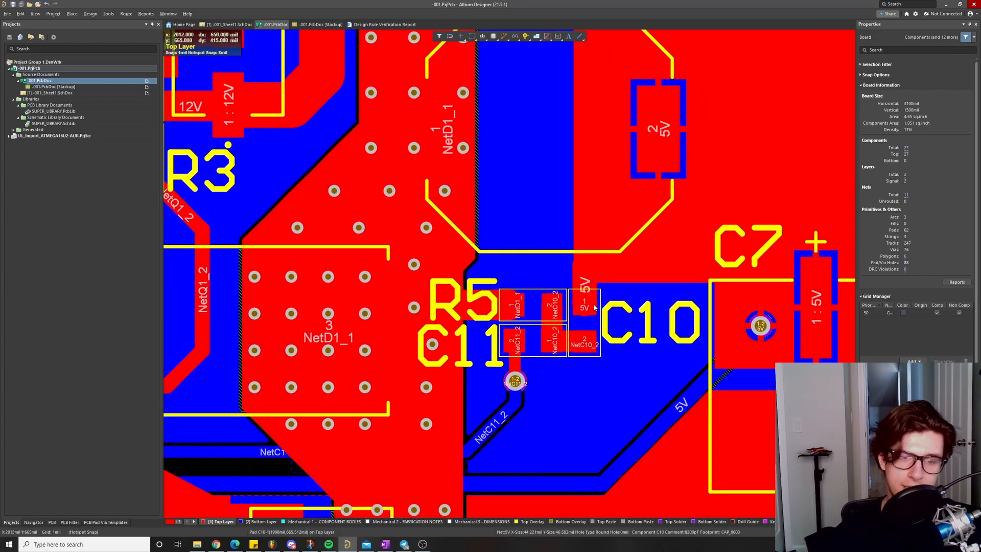
ctrl+scroll(457, 309, up, 2)
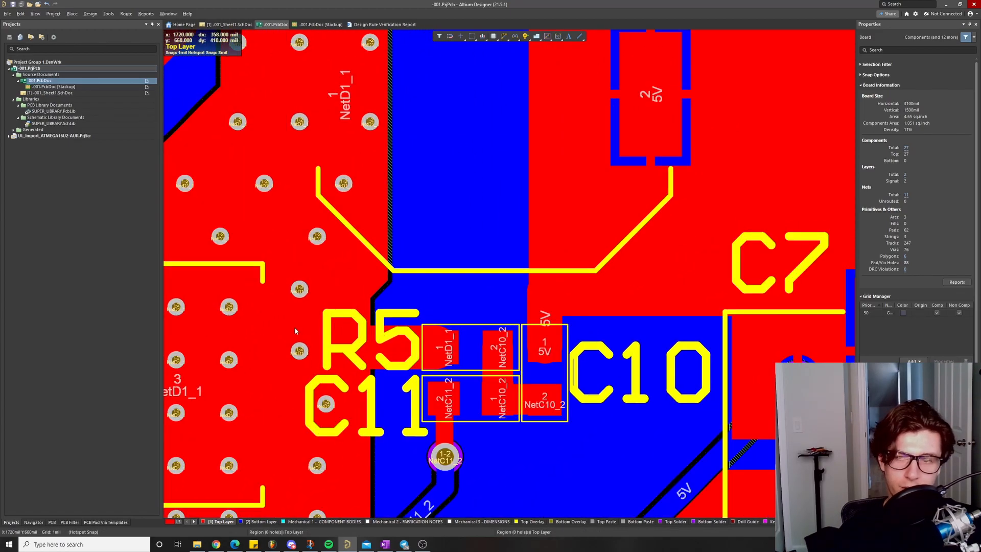
click(56, 93)
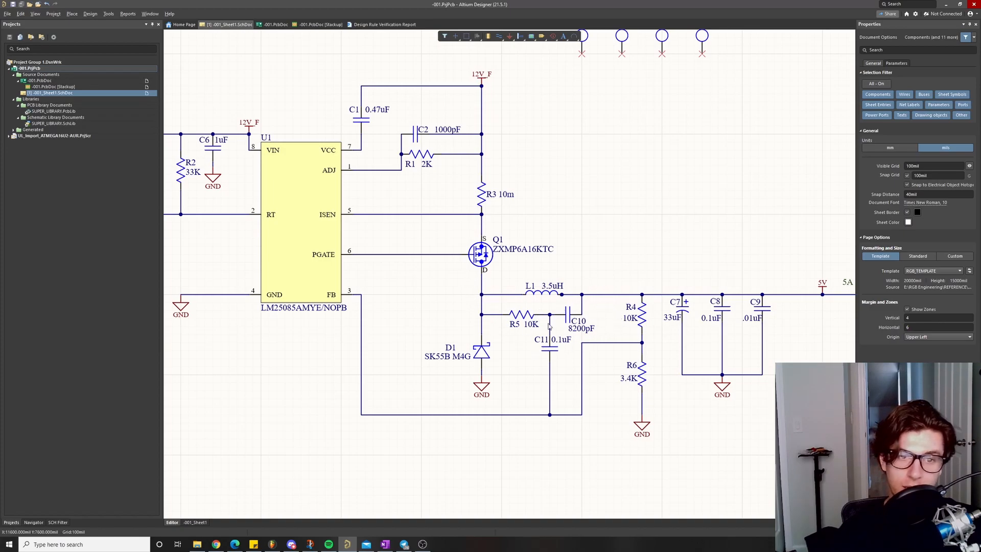
click(51, 82)
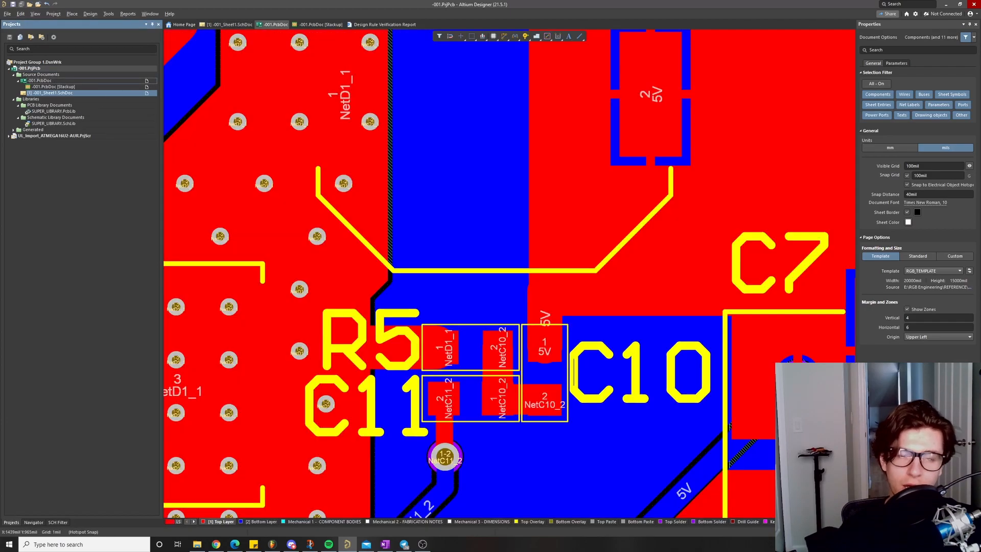
ctrl+scroll(402, 225, down, 5)
ctrl+scroll(504, 244, down, 3)
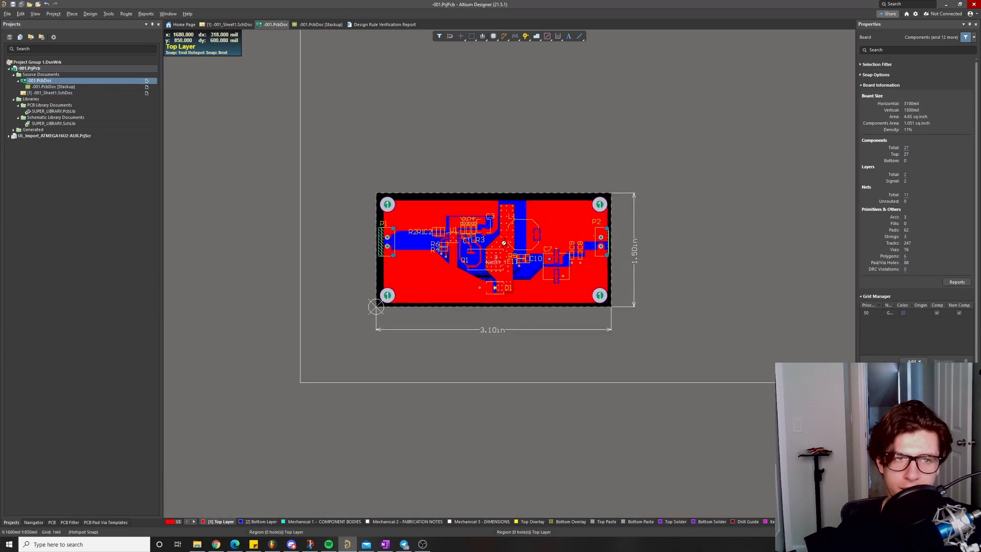
right_drag(557, 214, 541, 271)
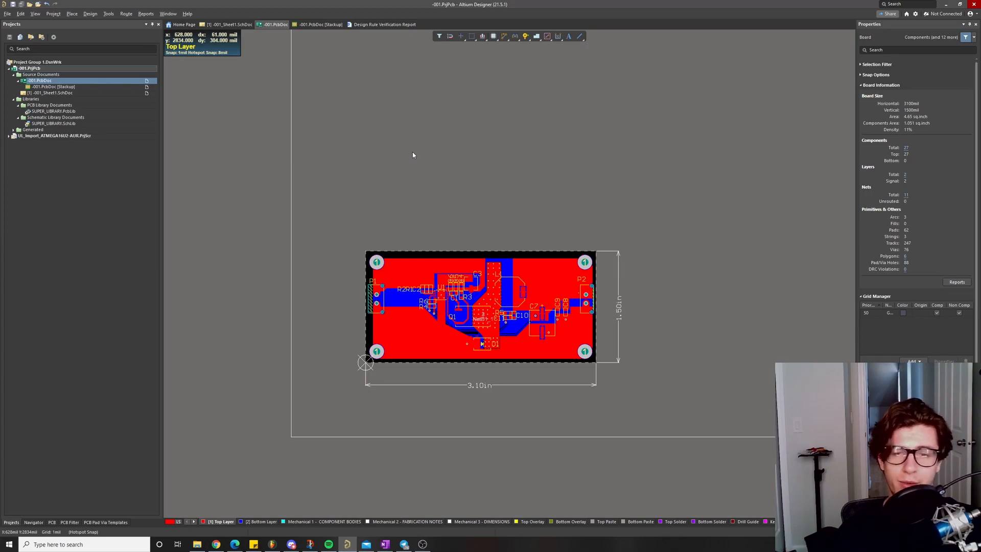
right_drag(603, 182, 506, 227)
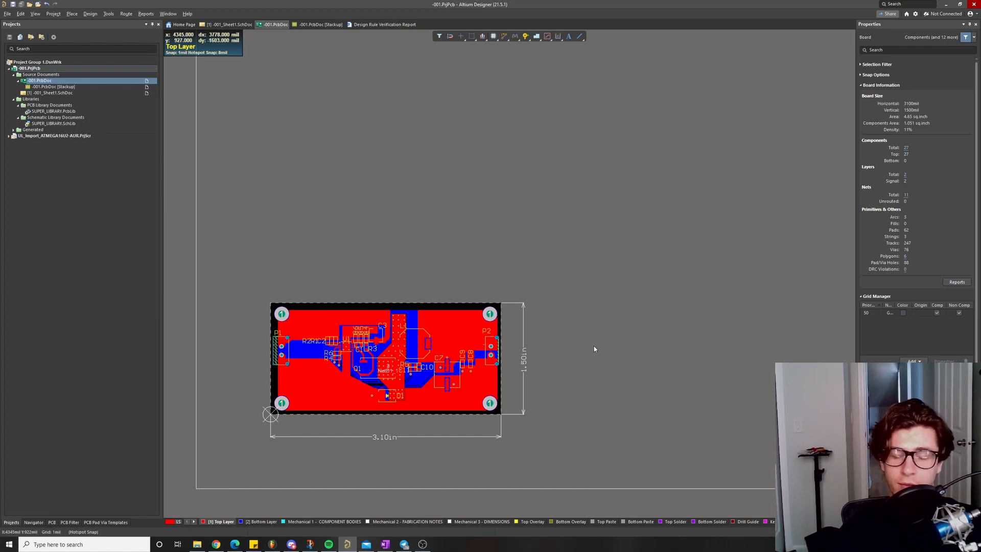
ctrl+scroll(623, 348, down, 3)
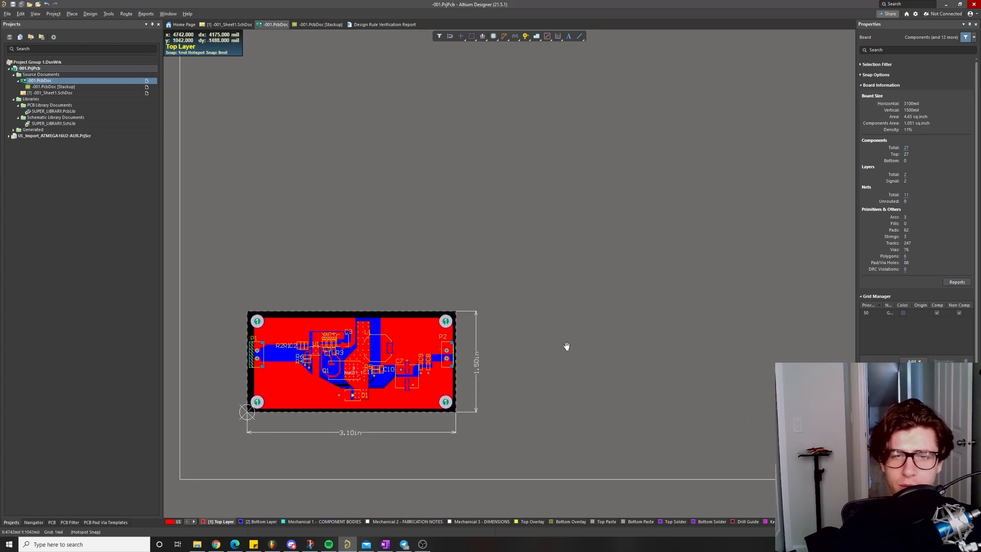
right_drag(562, 339, 492, 410)
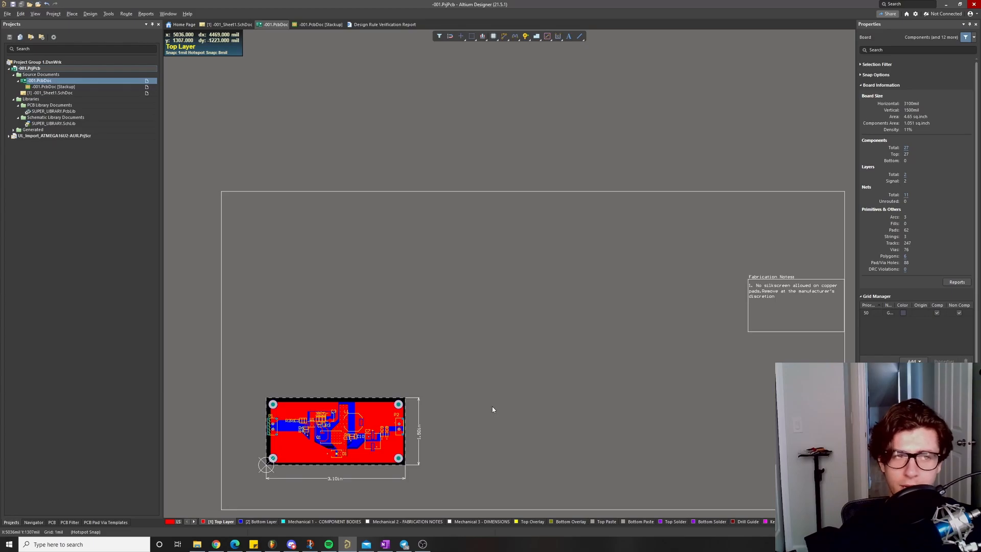